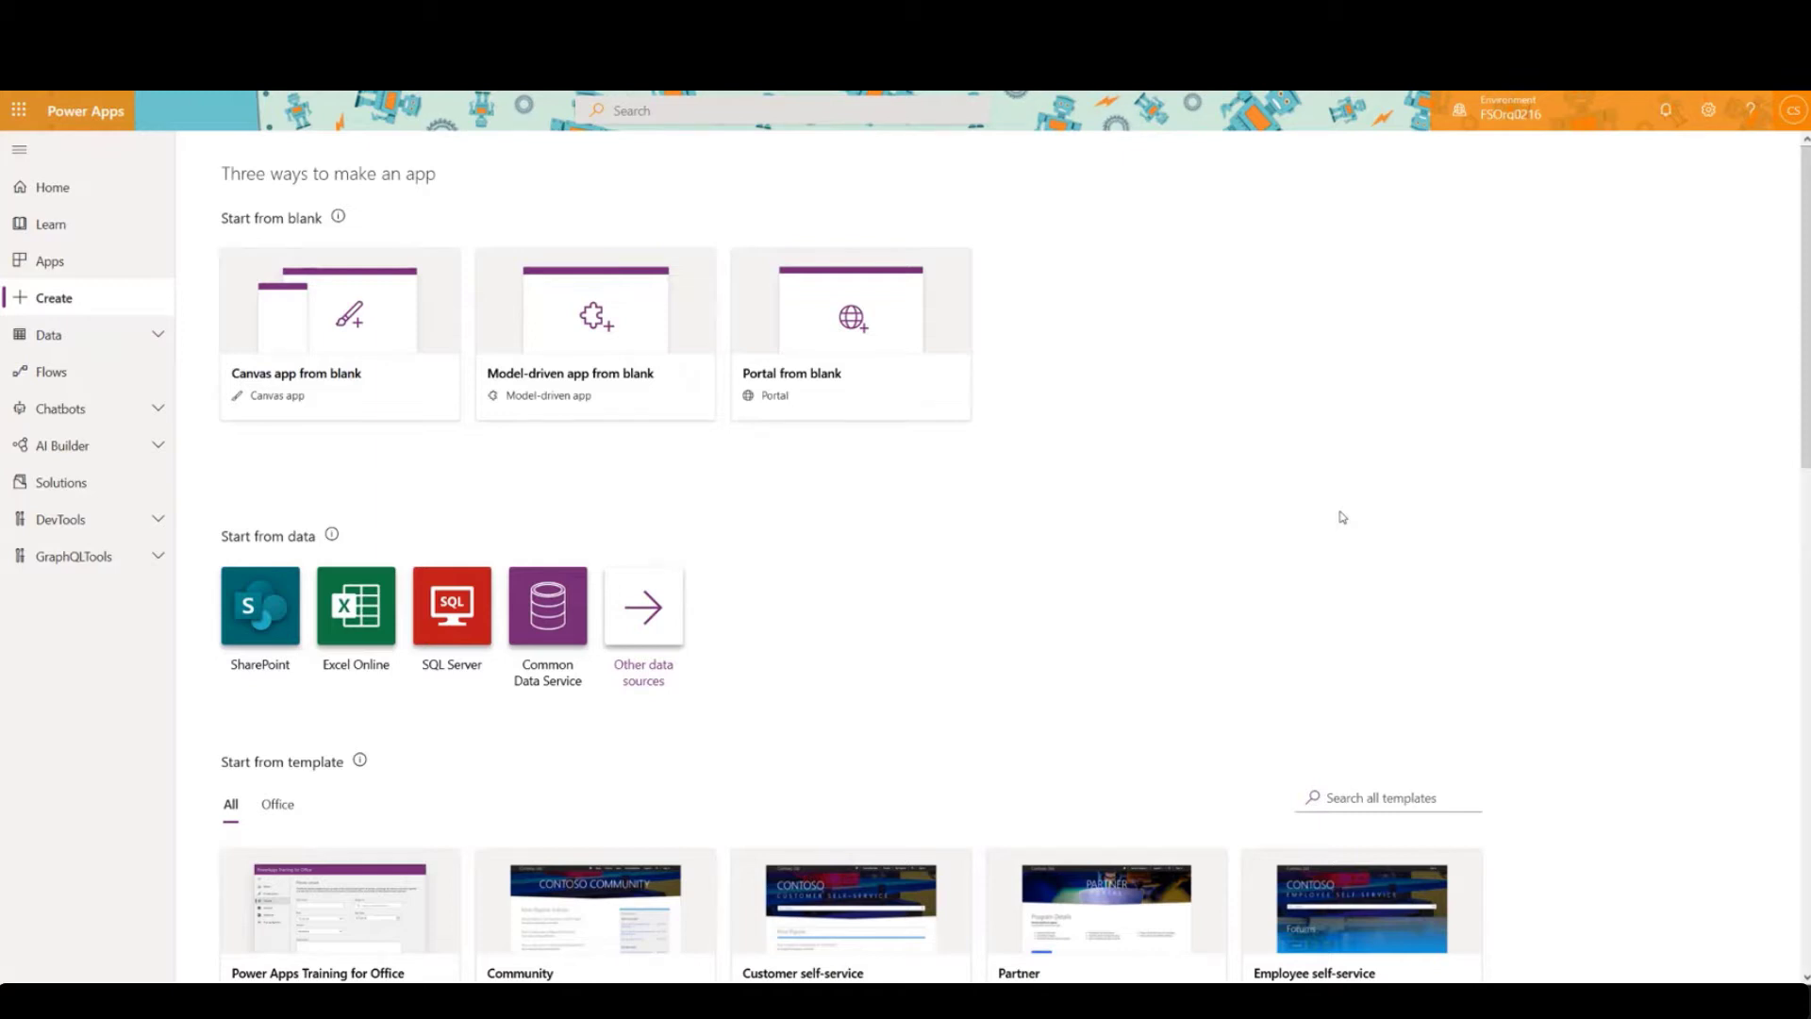
# Browse the app templates and open the Field Service Portal (Preview) portal template.
pyautogui.scroll(-3, 1114, 340)
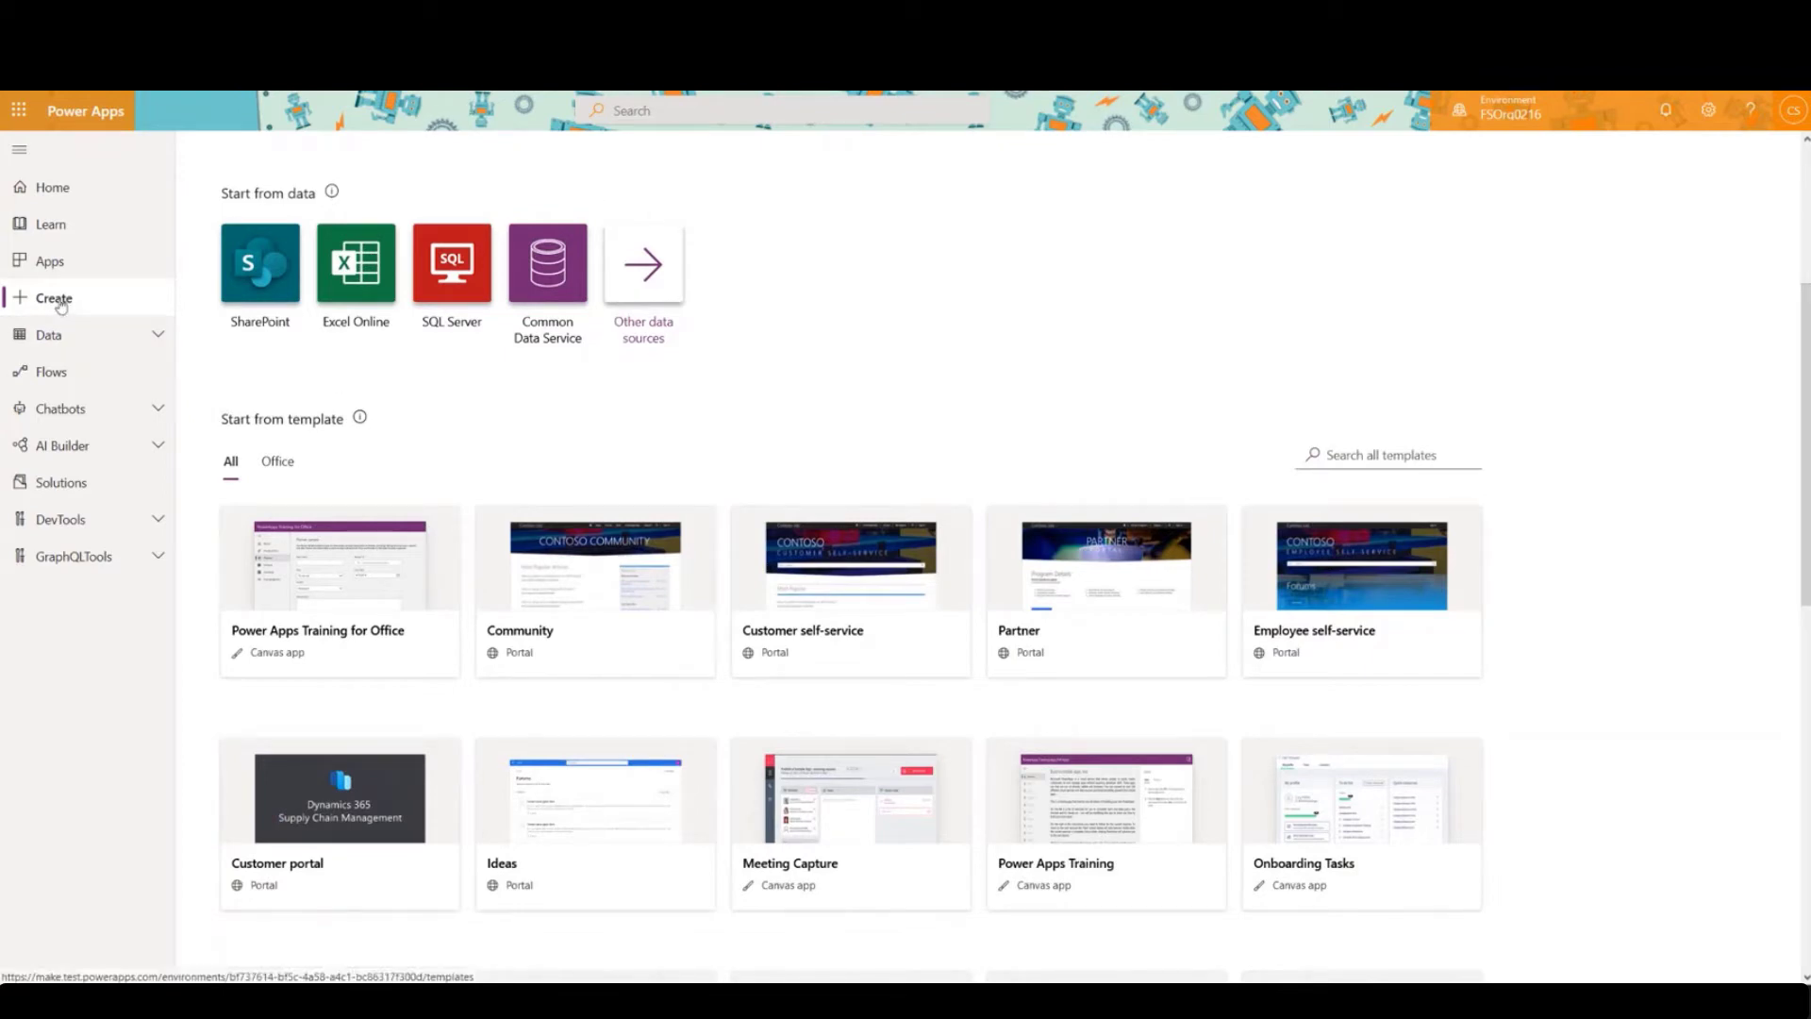
pyautogui.scroll(-3, 776, 351)
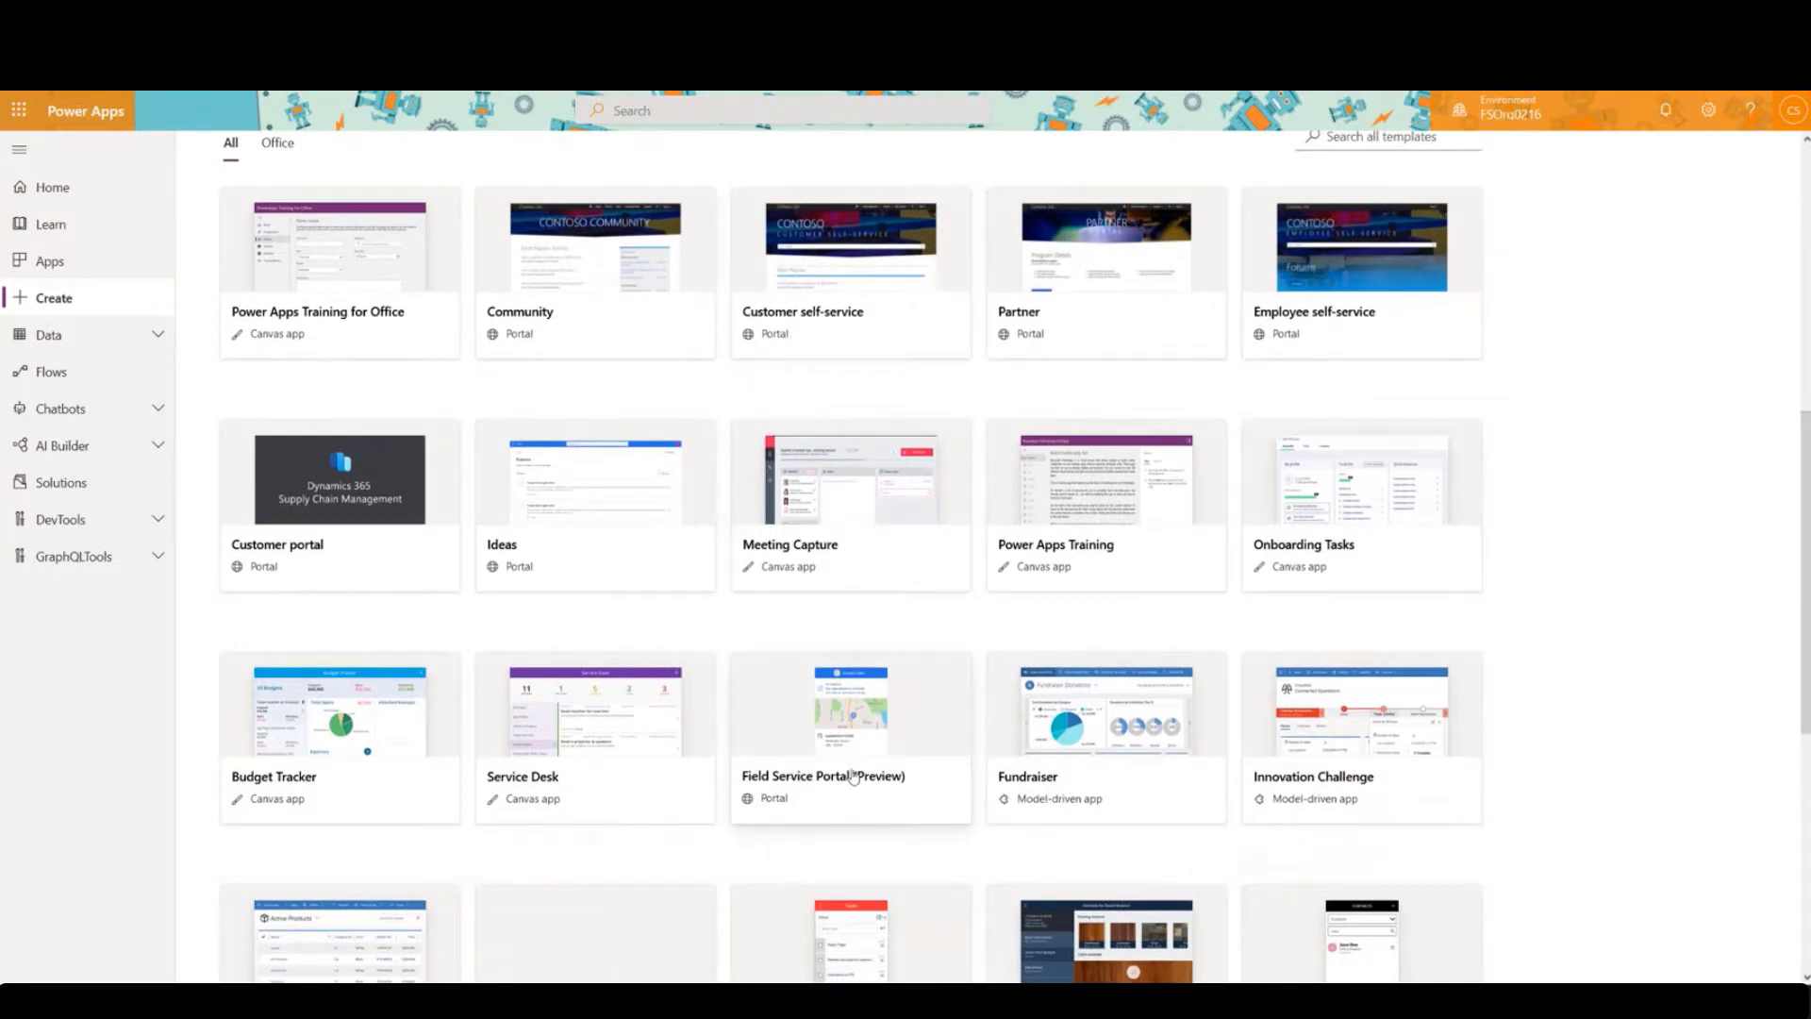
pyautogui.scroll(2, 544, 346)
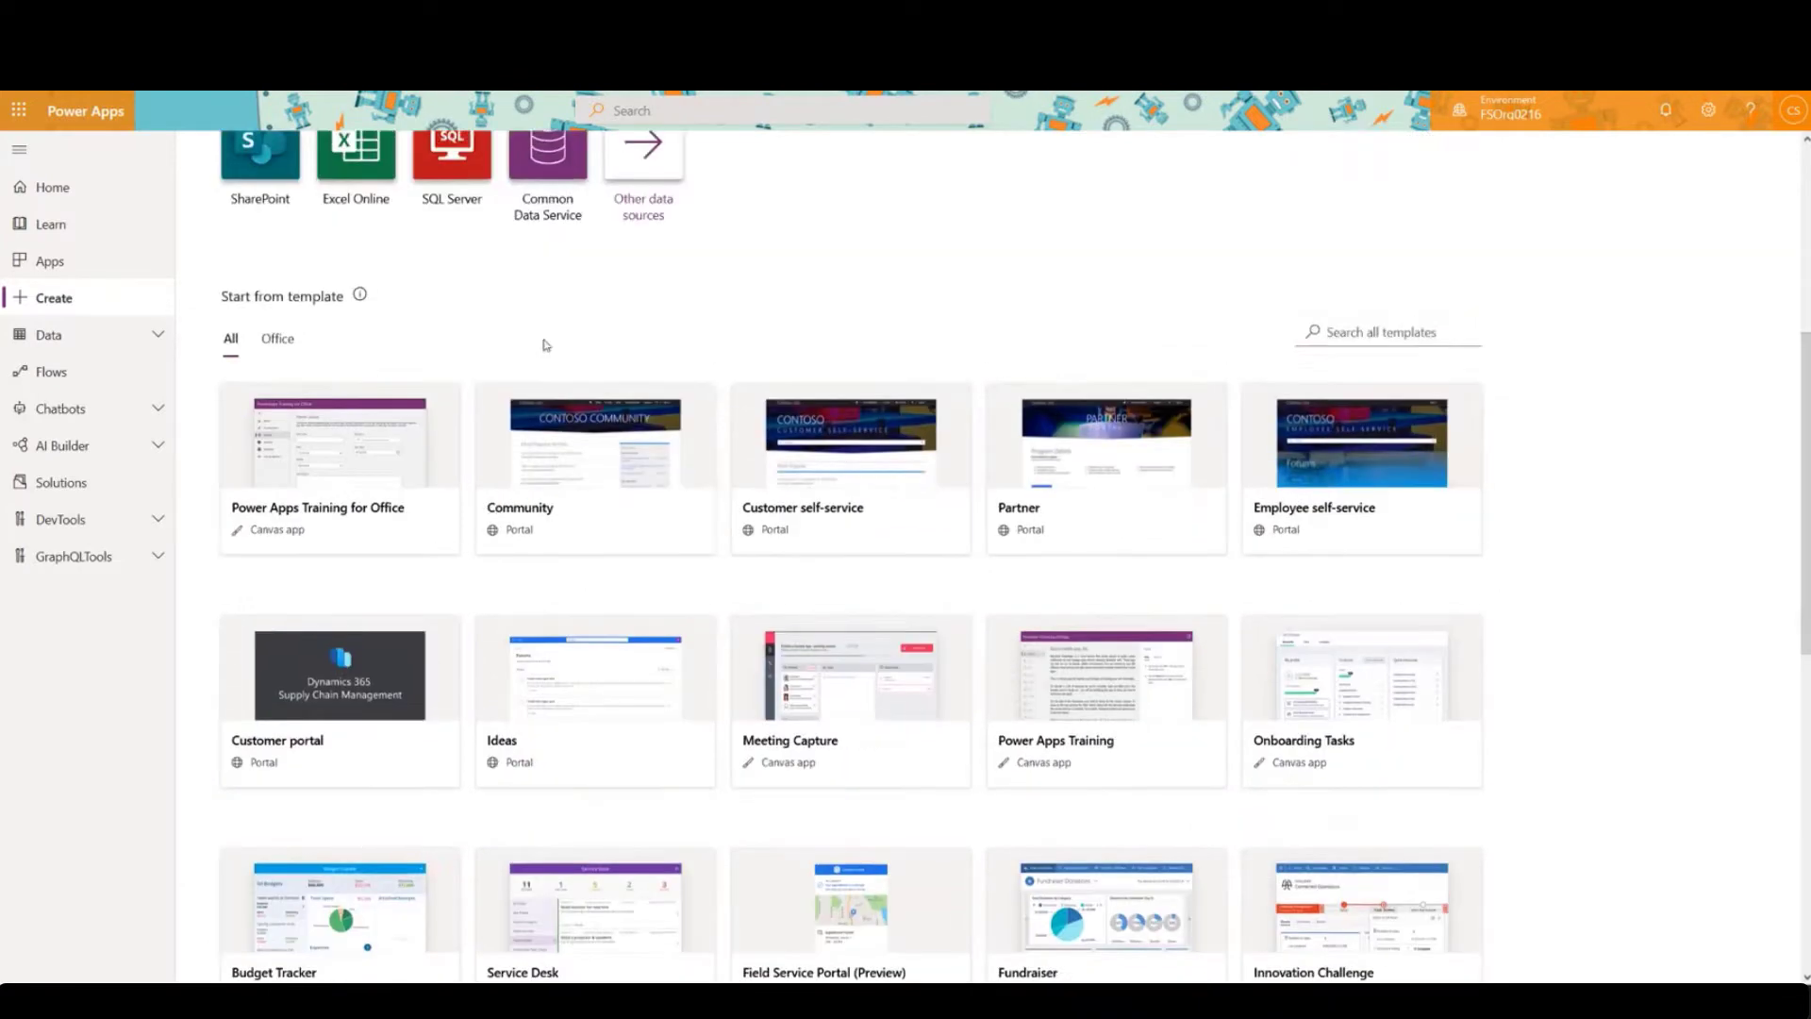
pyautogui.scroll(-3, 838, 514)
pyautogui.click(852, 682)
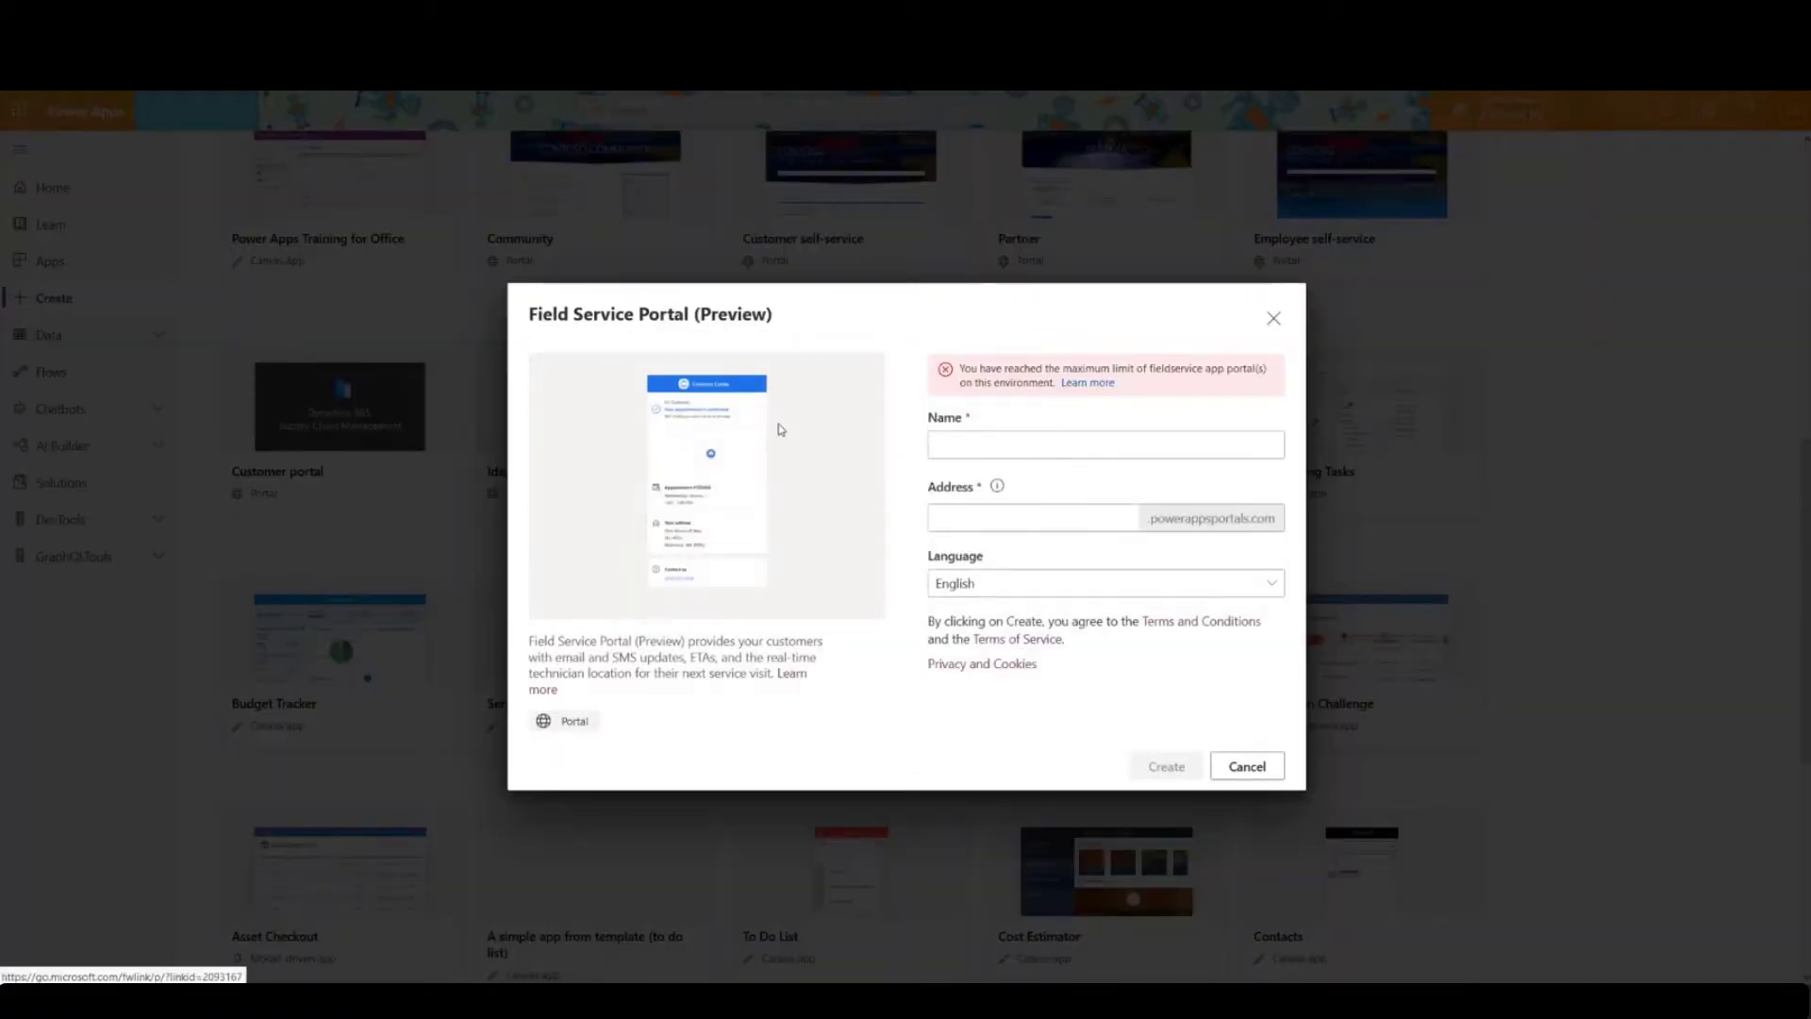
# Examine the template's Name, Address and Language fields and the portal limit message without creating a portal.
pyautogui.click(964, 436)
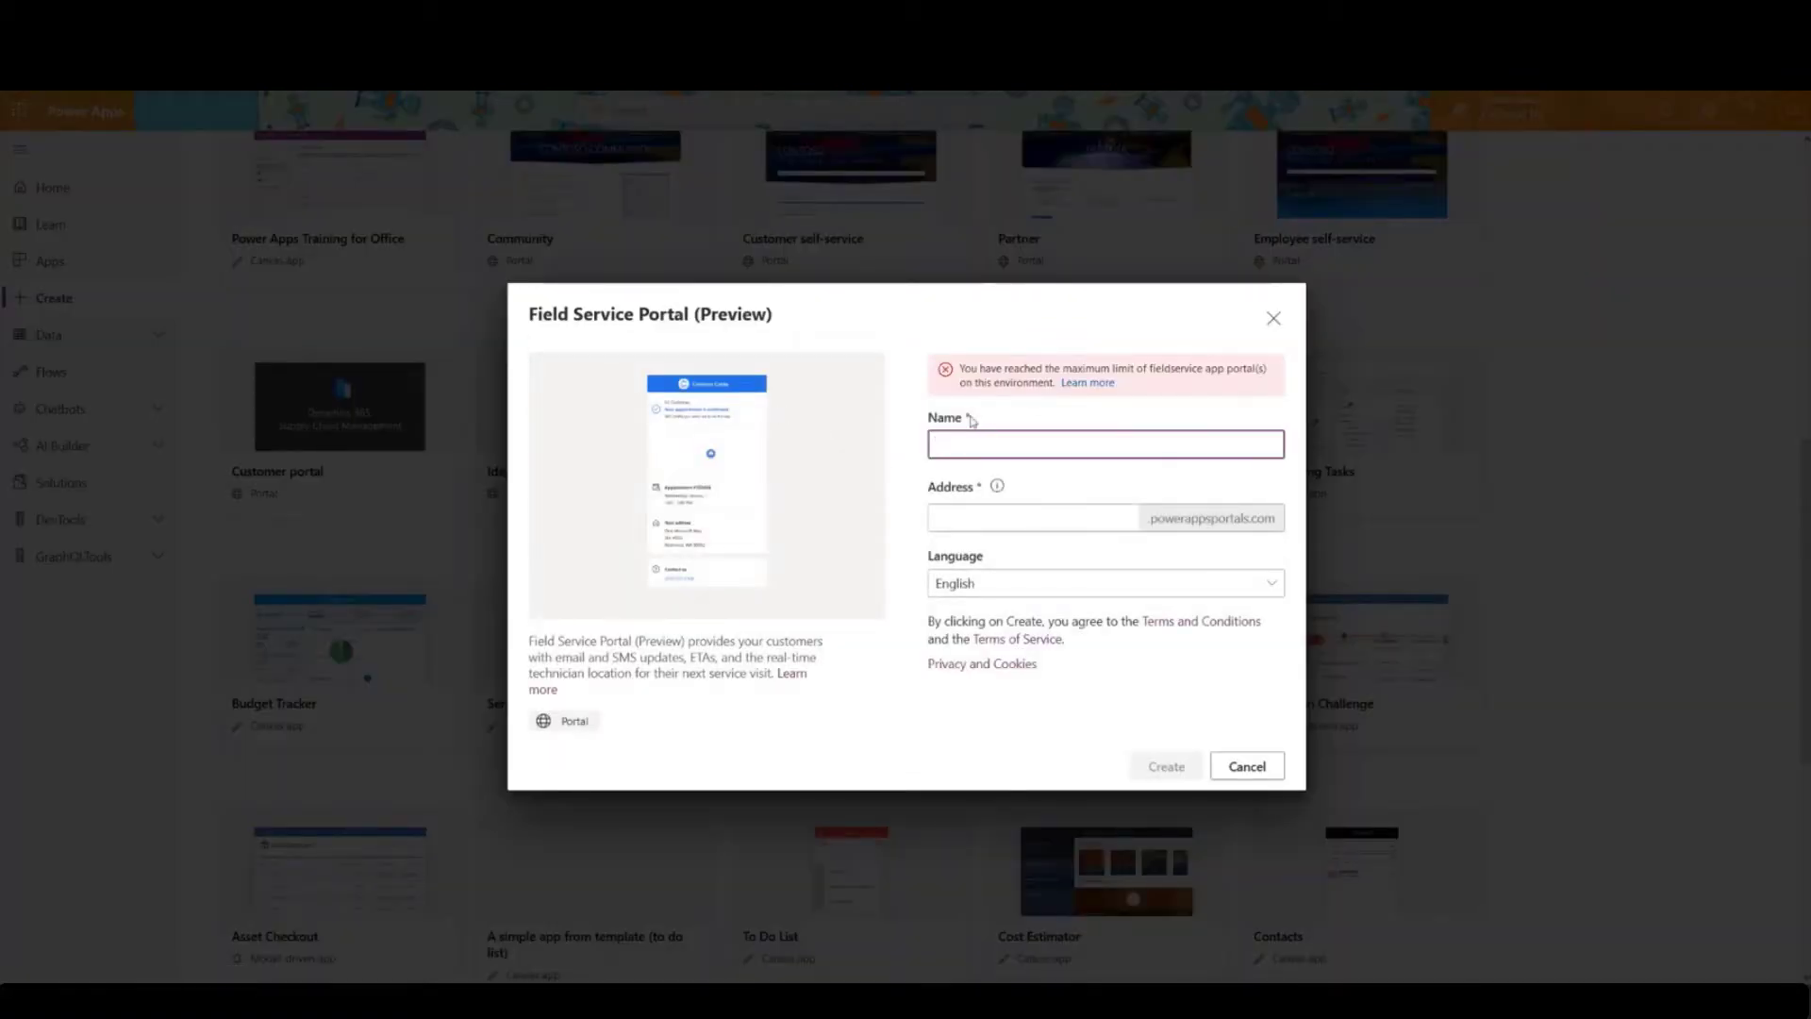
pyautogui.click(1127, 521)
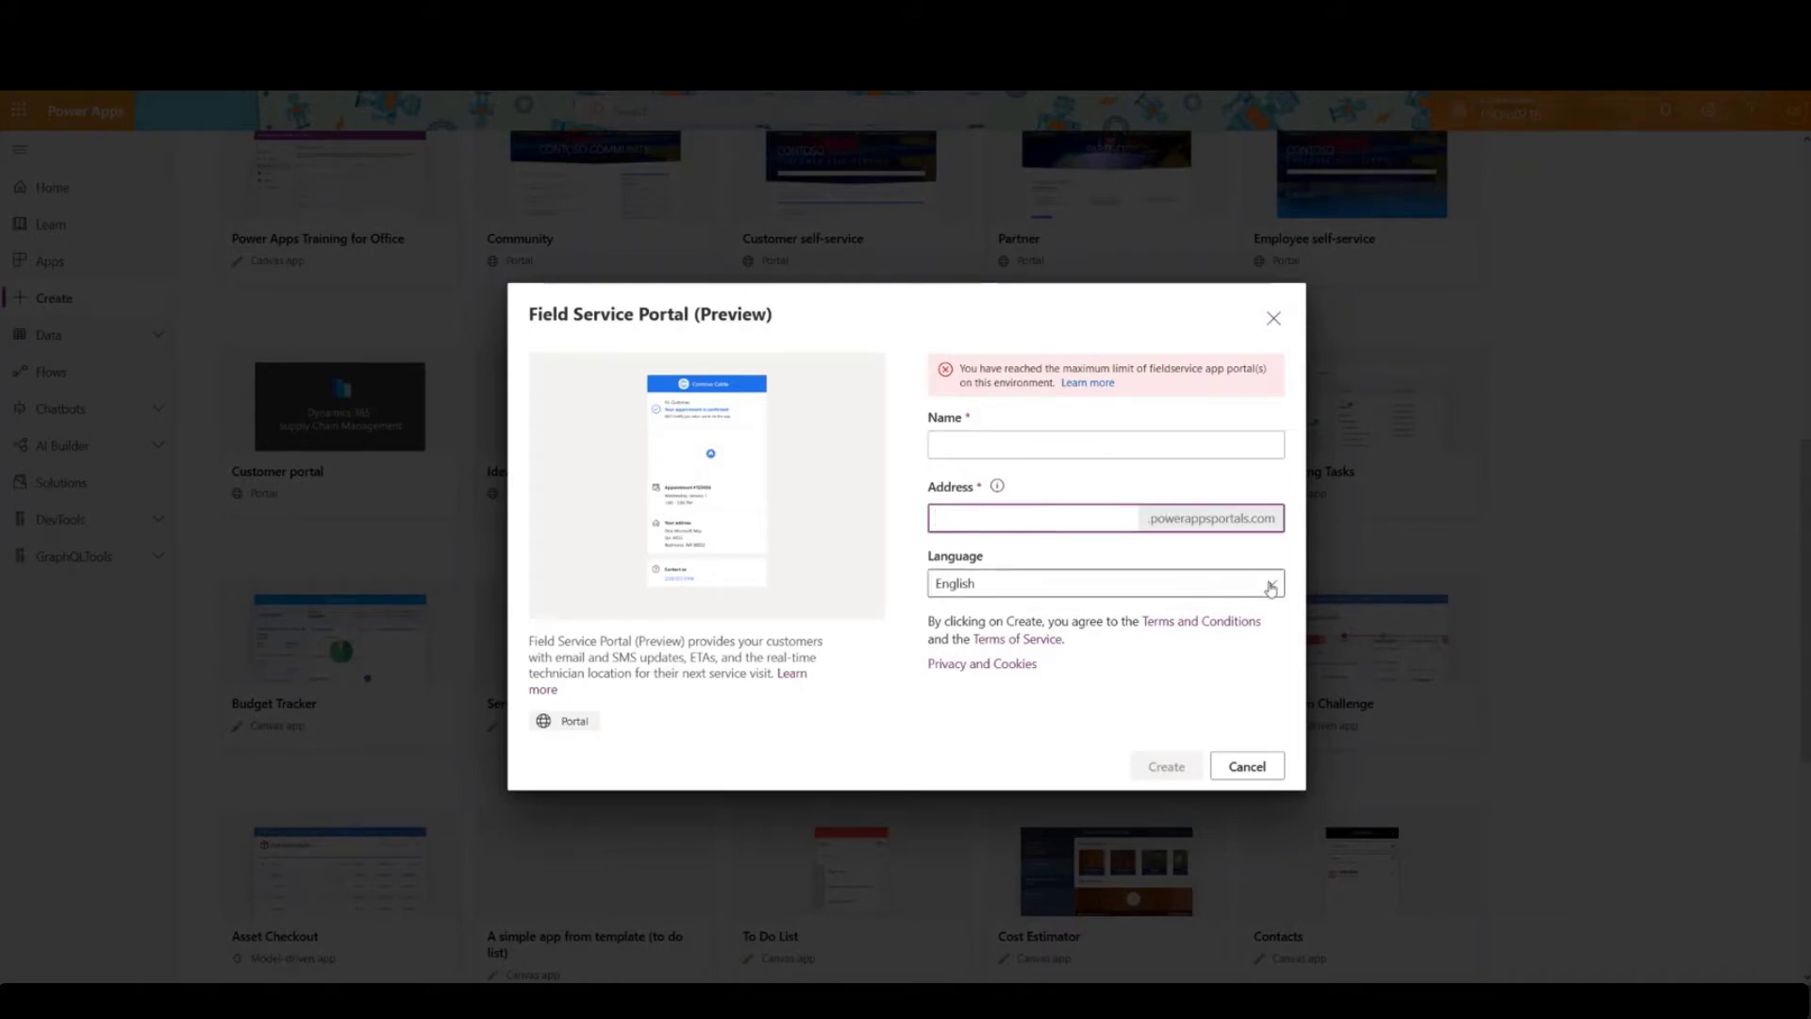
pyautogui.click(1269, 583)
pyautogui.click(1060, 558)
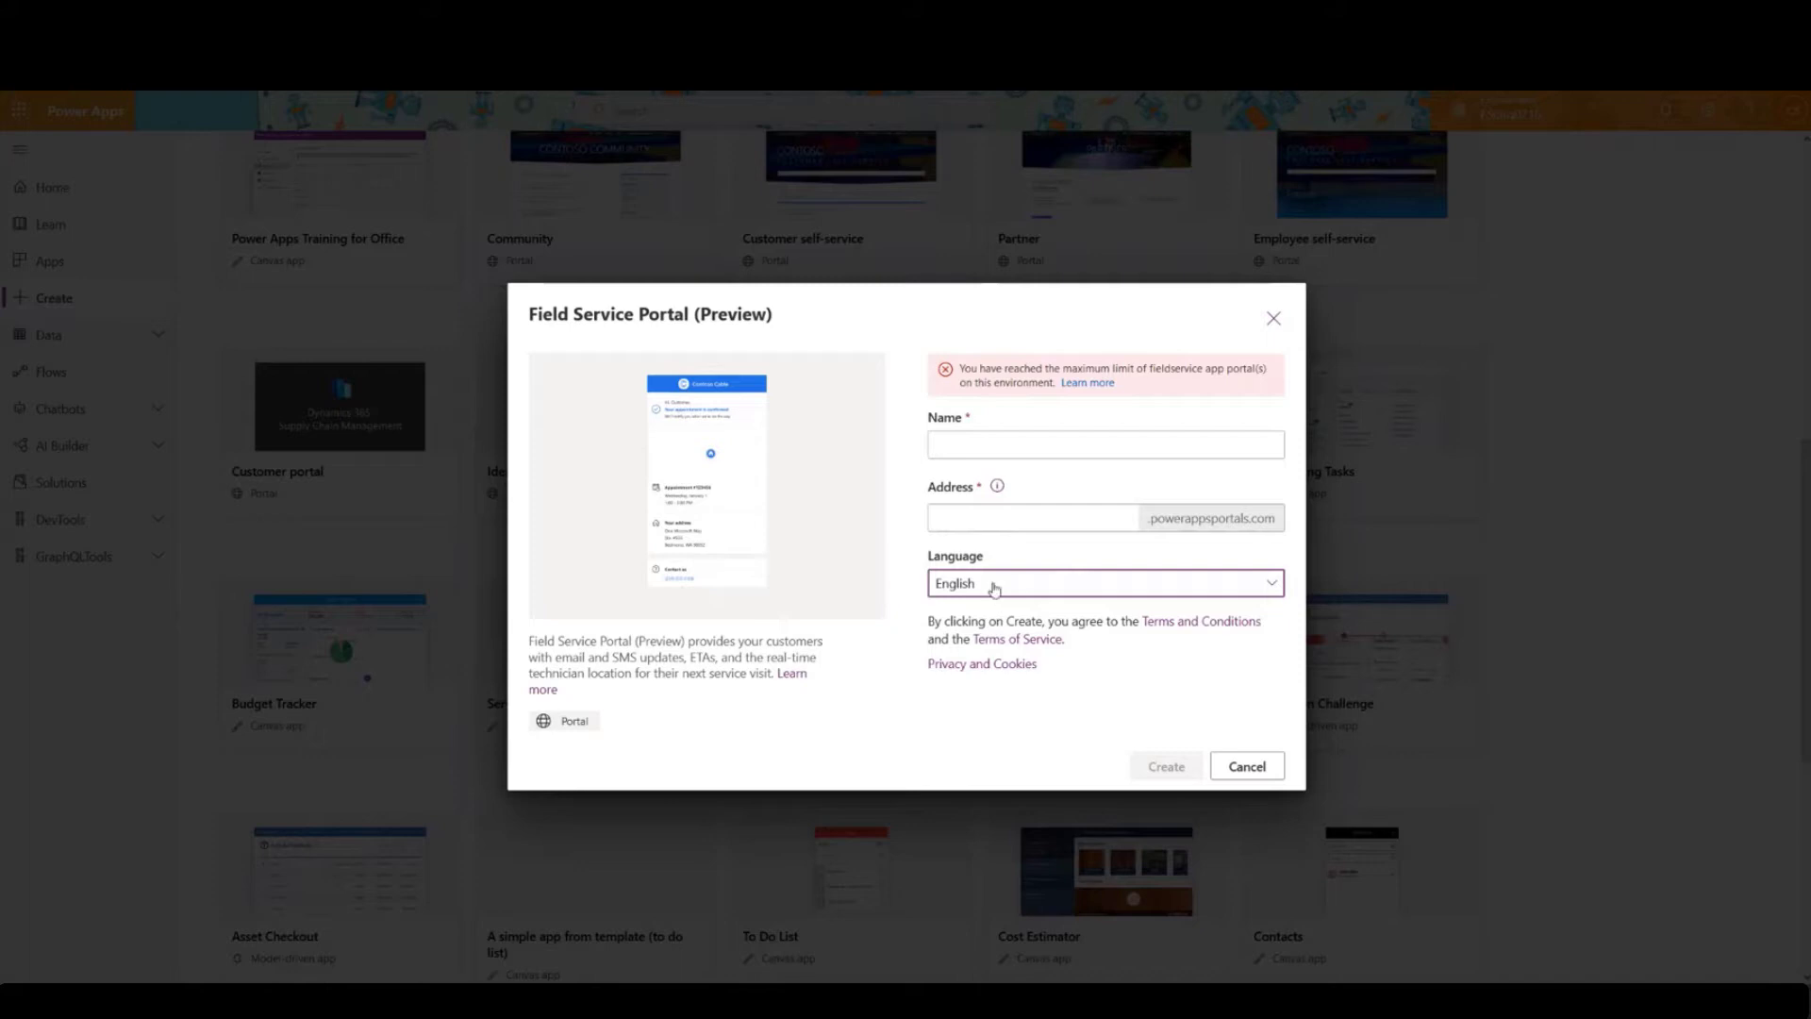
pyautogui.click(1002, 443)
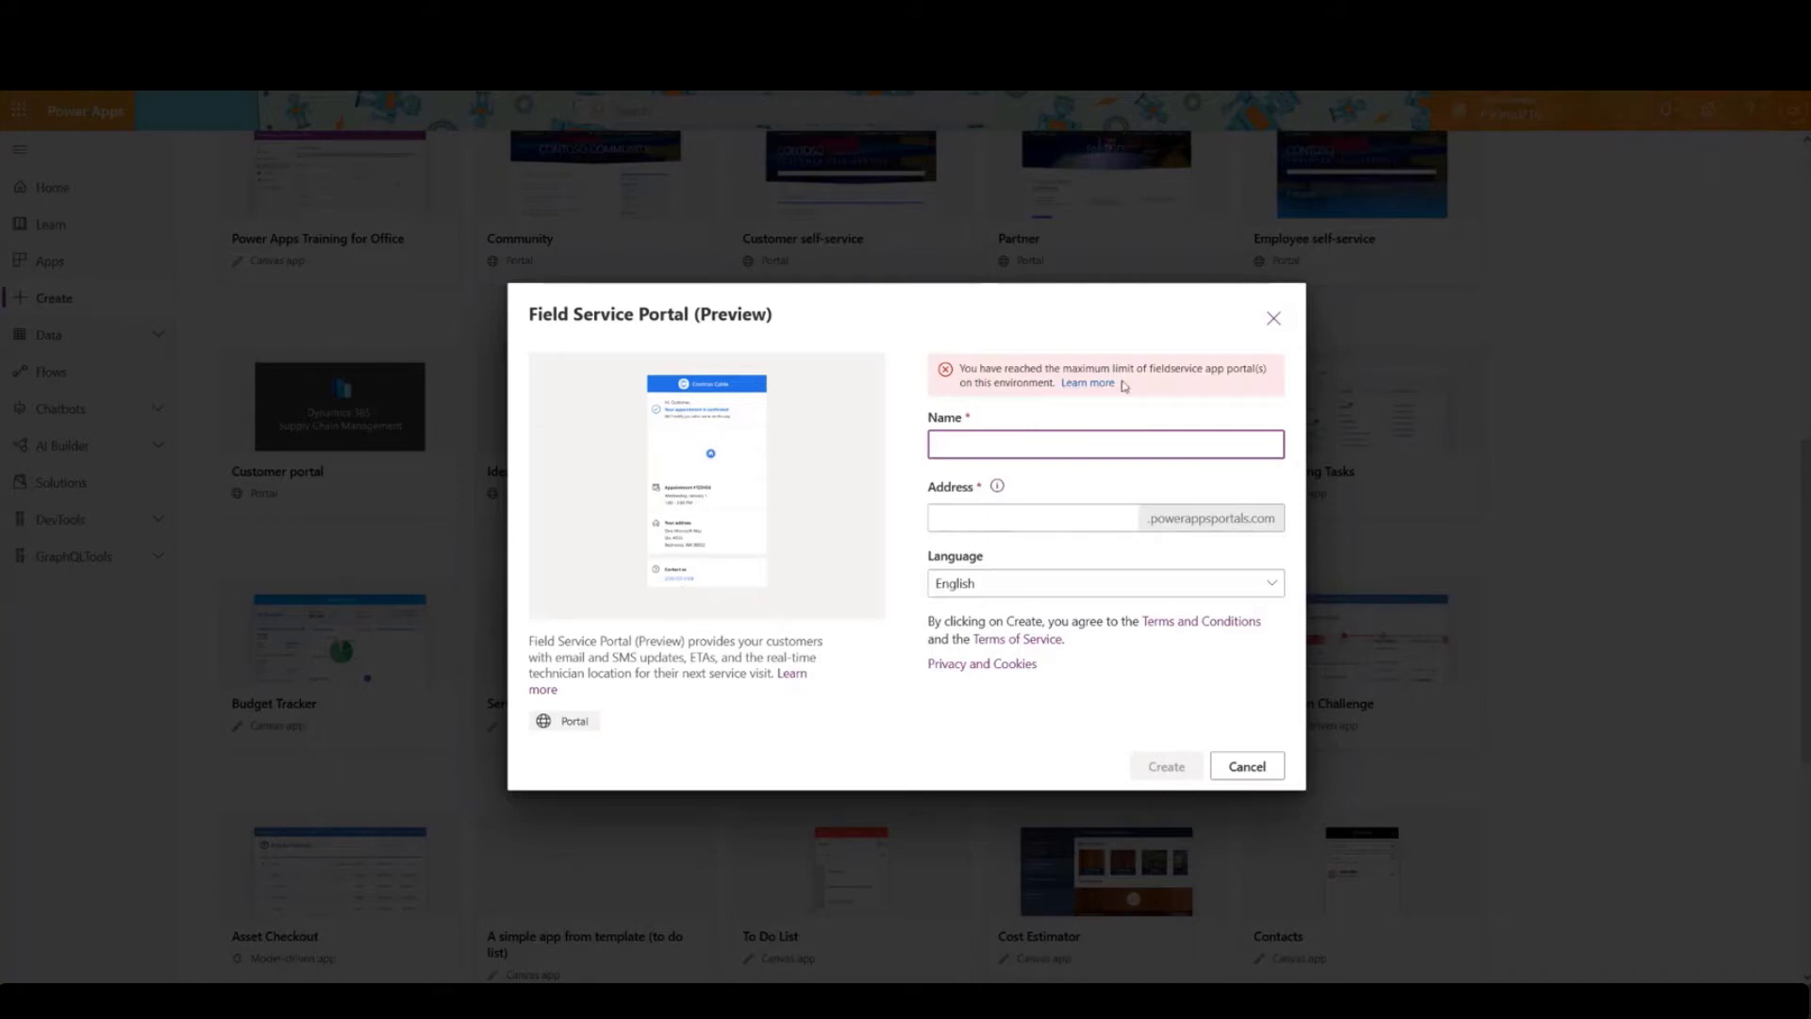
pyautogui.moveTo(1120, 387); pyautogui.dragTo(958, 366)
pyautogui.click(957, 366)
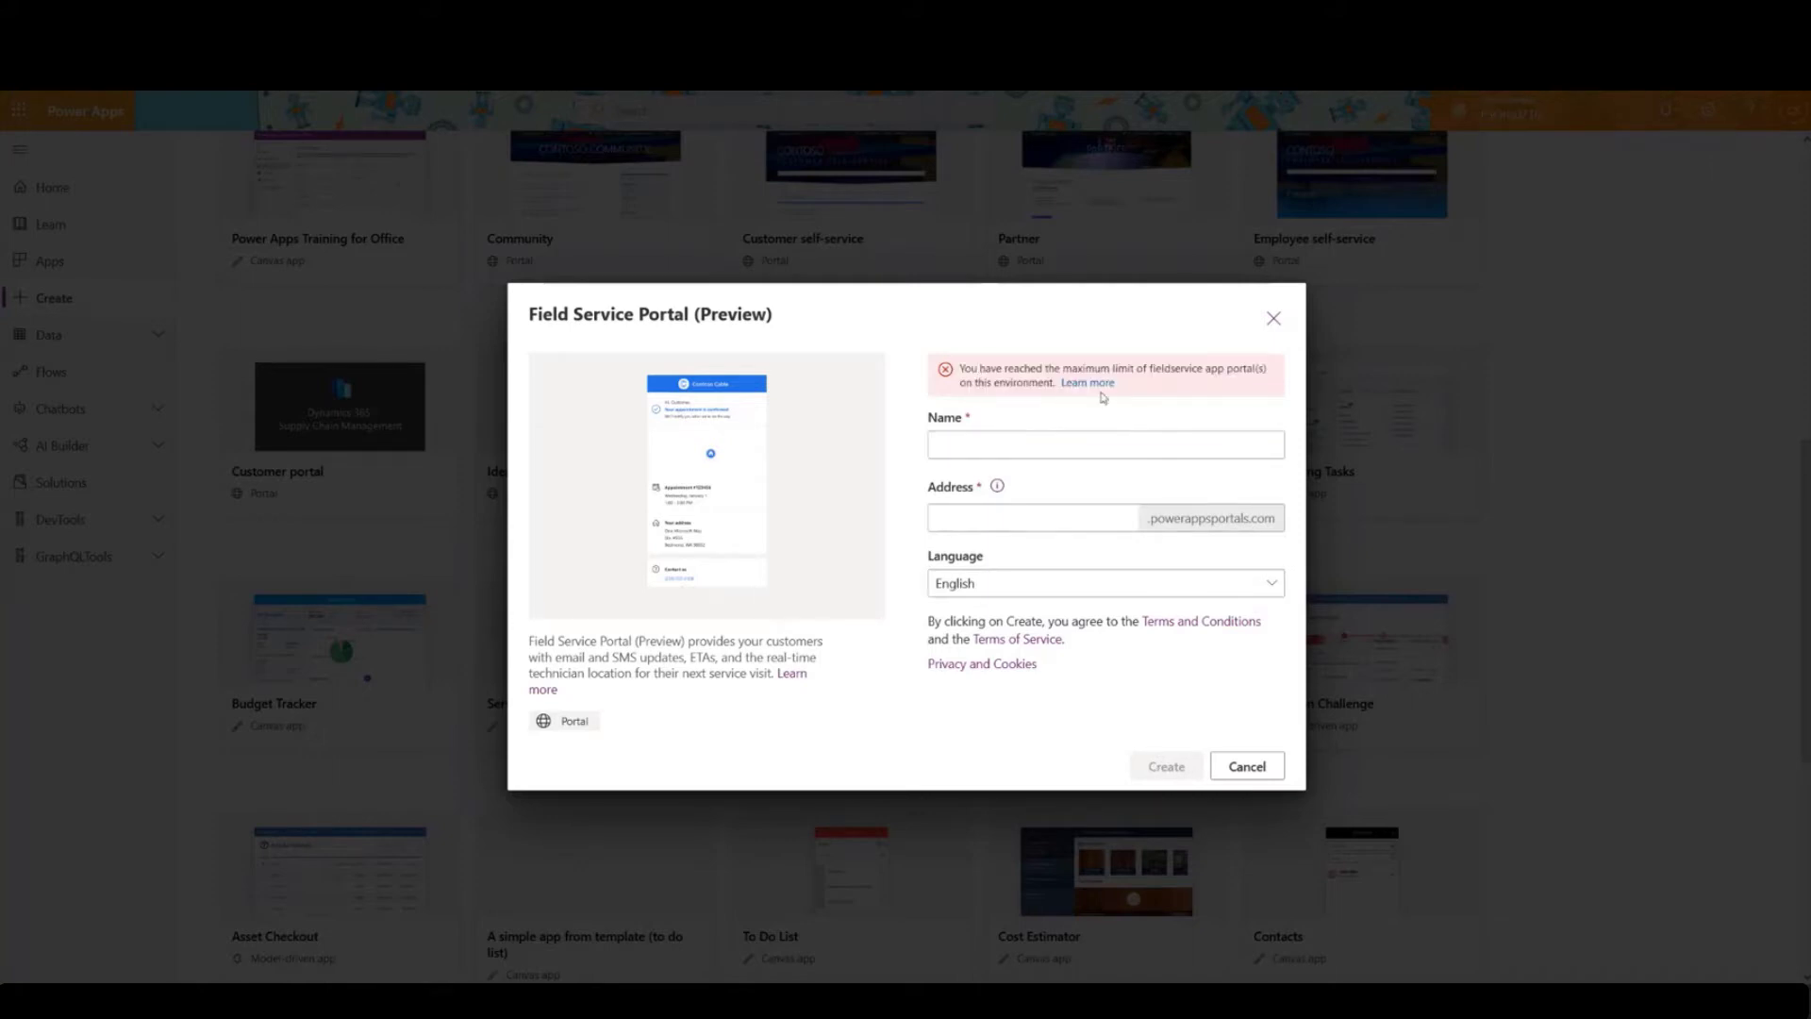
pyautogui.moveTo(1118, 385); pyautogui.dragTo(980, 368)
pyautogui.click(980, 368)
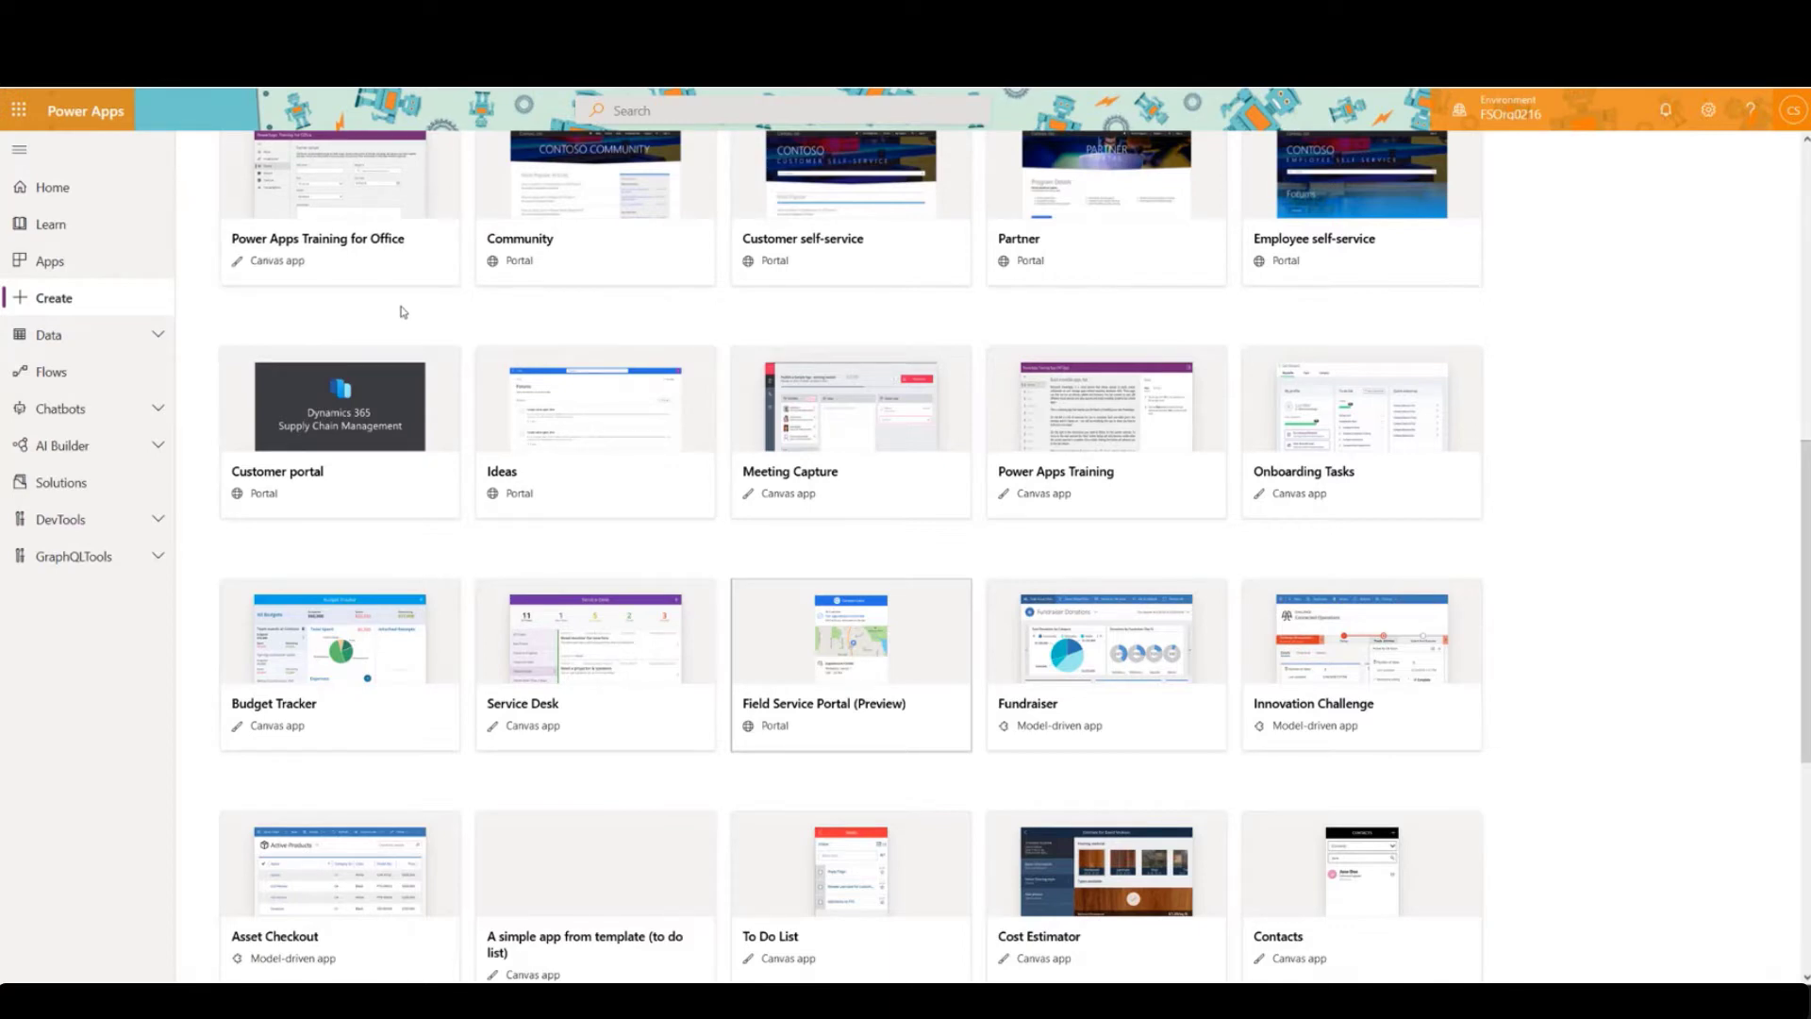
# Open the Dynamics 365 Field Service PowerApps Portal - Flow solution and widen its display name column to read the full flow names.
pyautogui.click(54, 485)
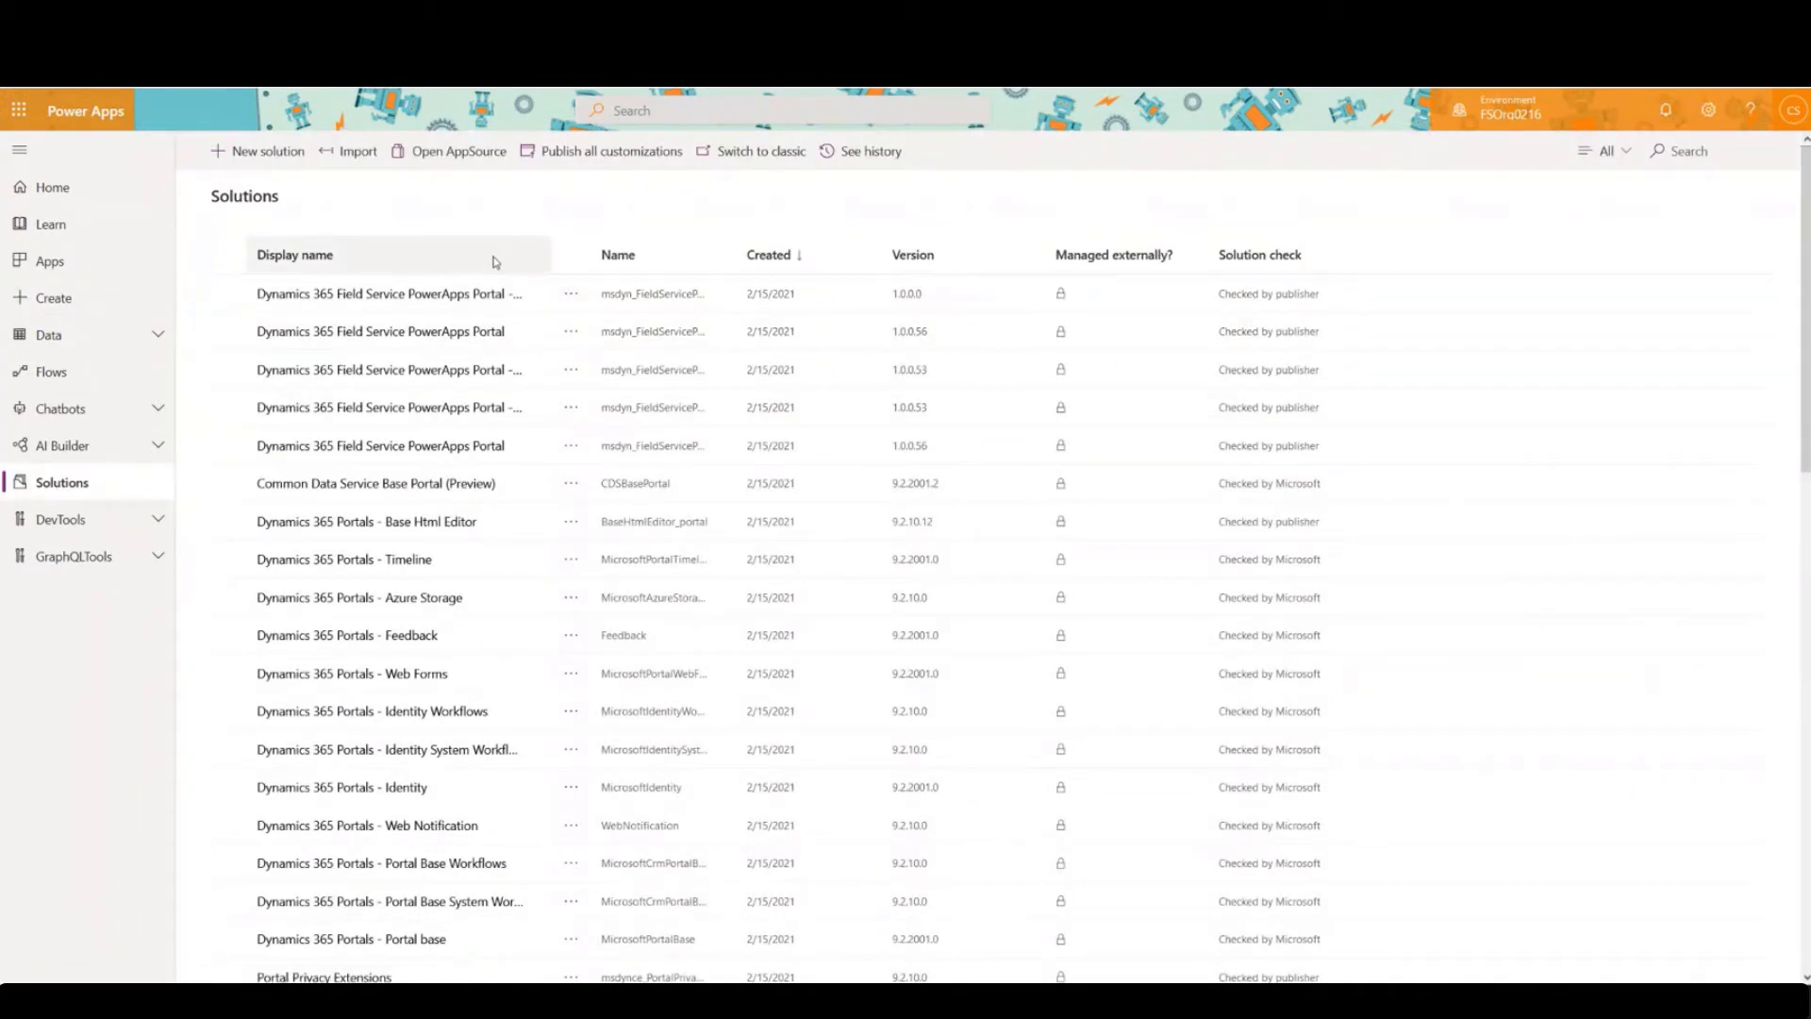
pyautogui.moveTo(554, 250); pyautogui.dragTo(805, 246)
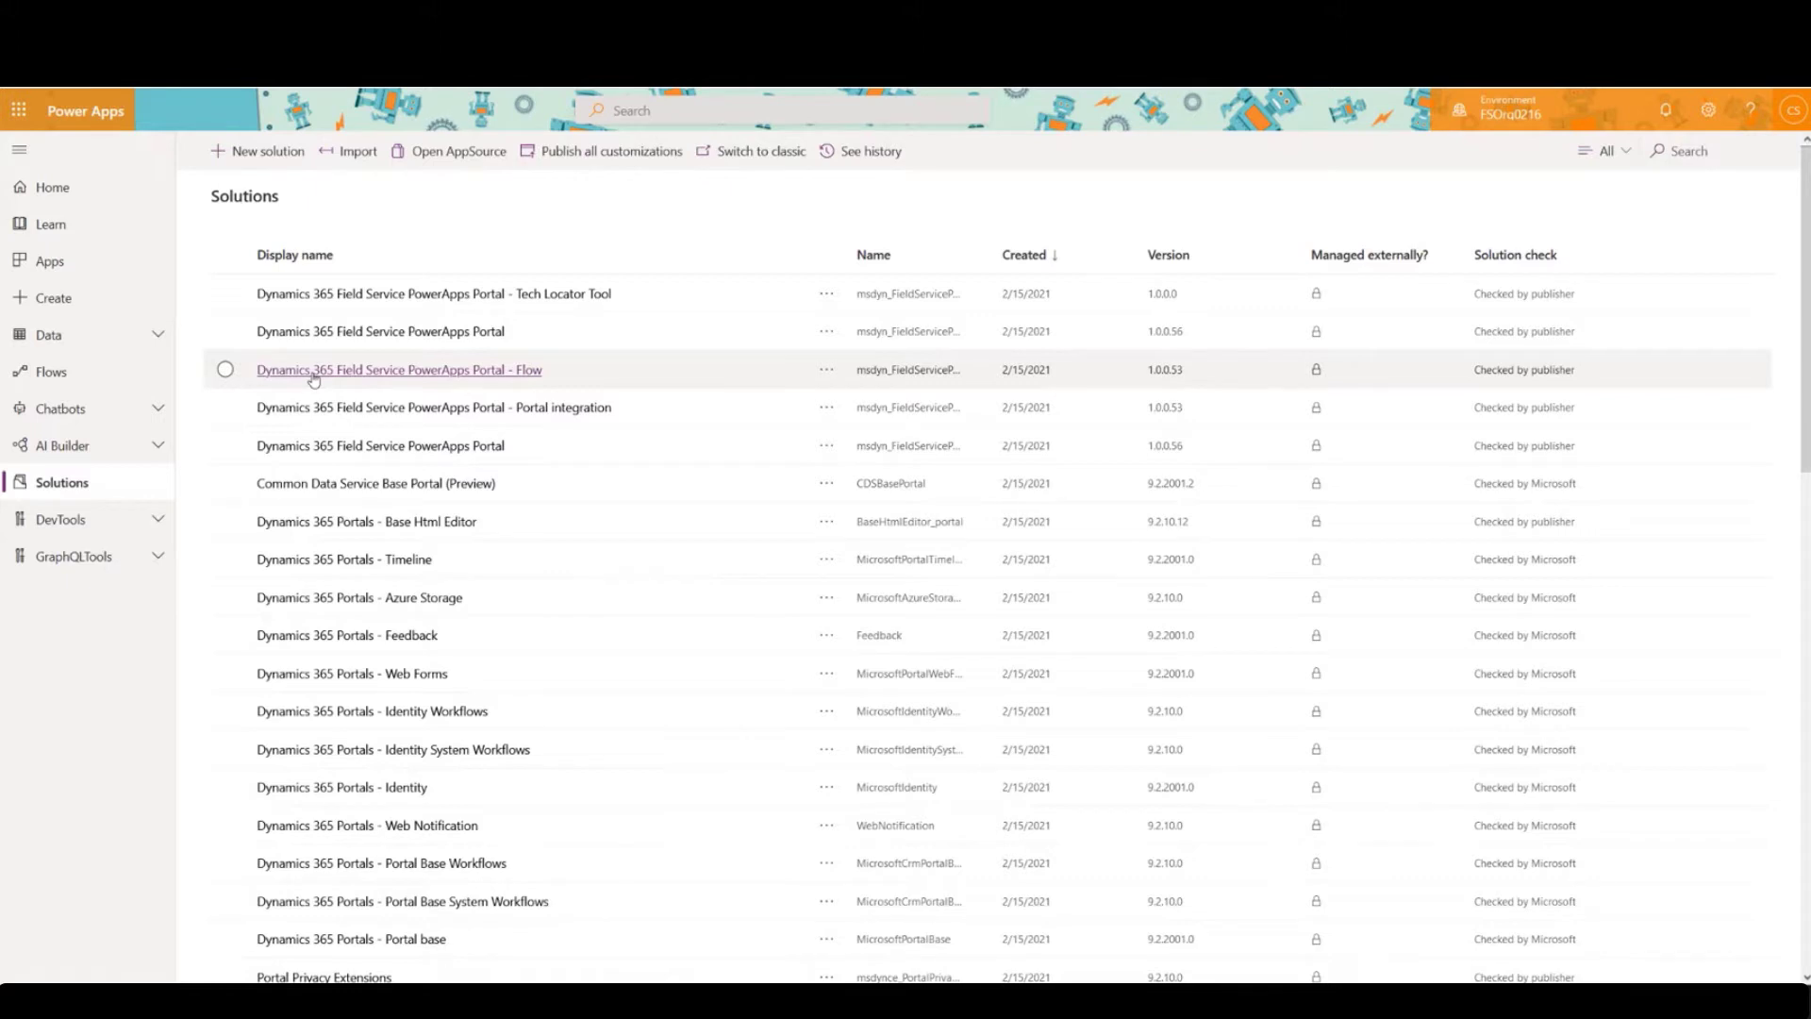
pyautogui.click(379, 371)
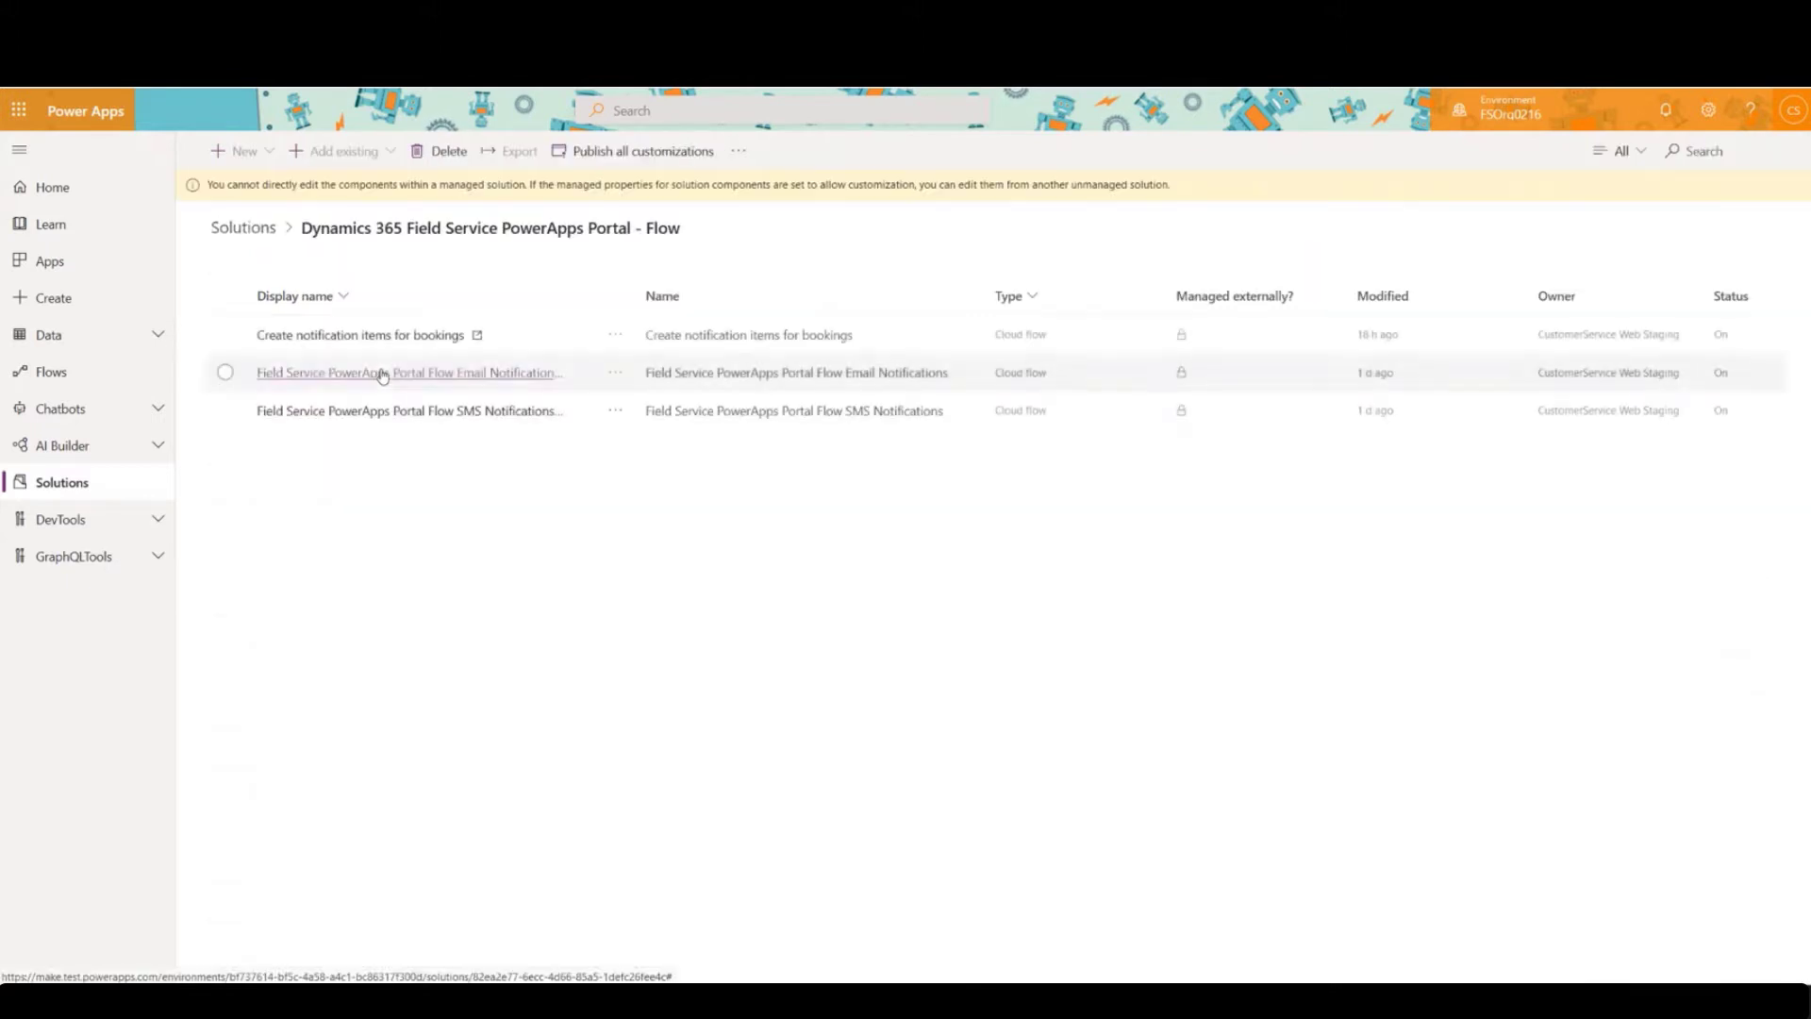
pyautogui.moveTo(592, 295); pyautogui.dragTo(667, 295)
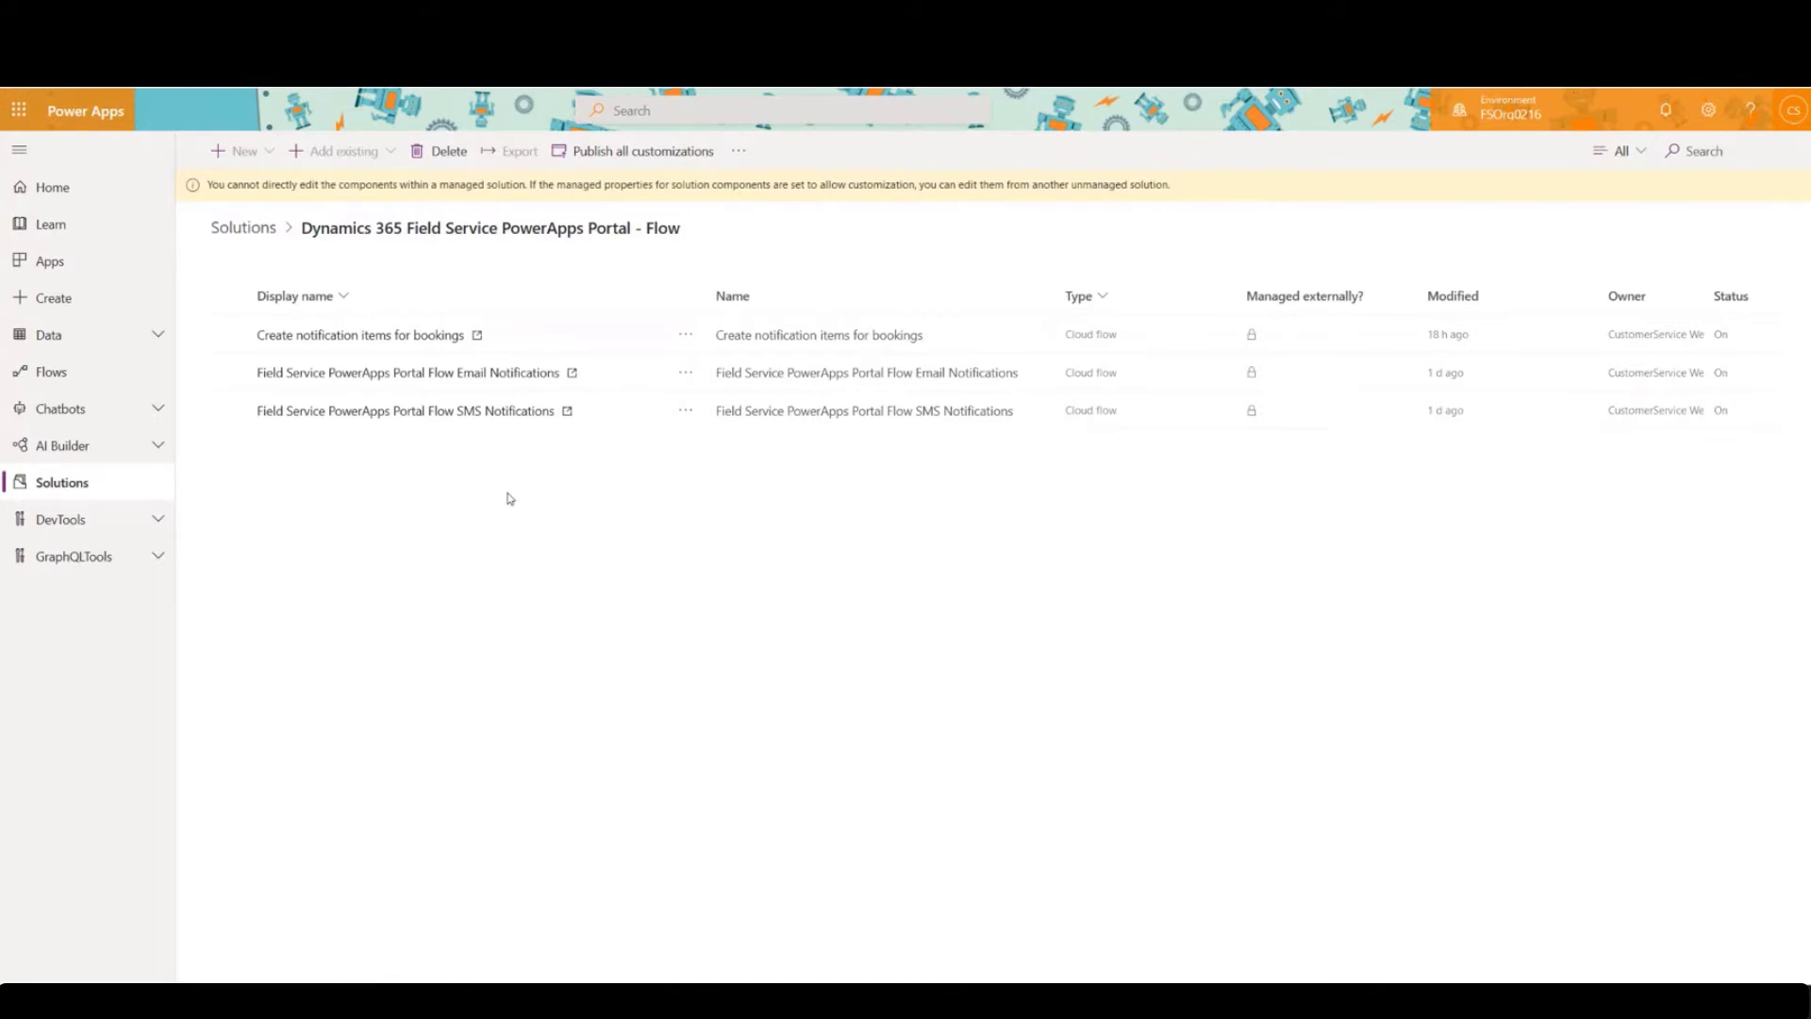
# Open the Field Service PowerApps Portal Flow Email Notifications flow for editing and expand its "If notification status is pending" condition.
pyautogui.click(454, 374)
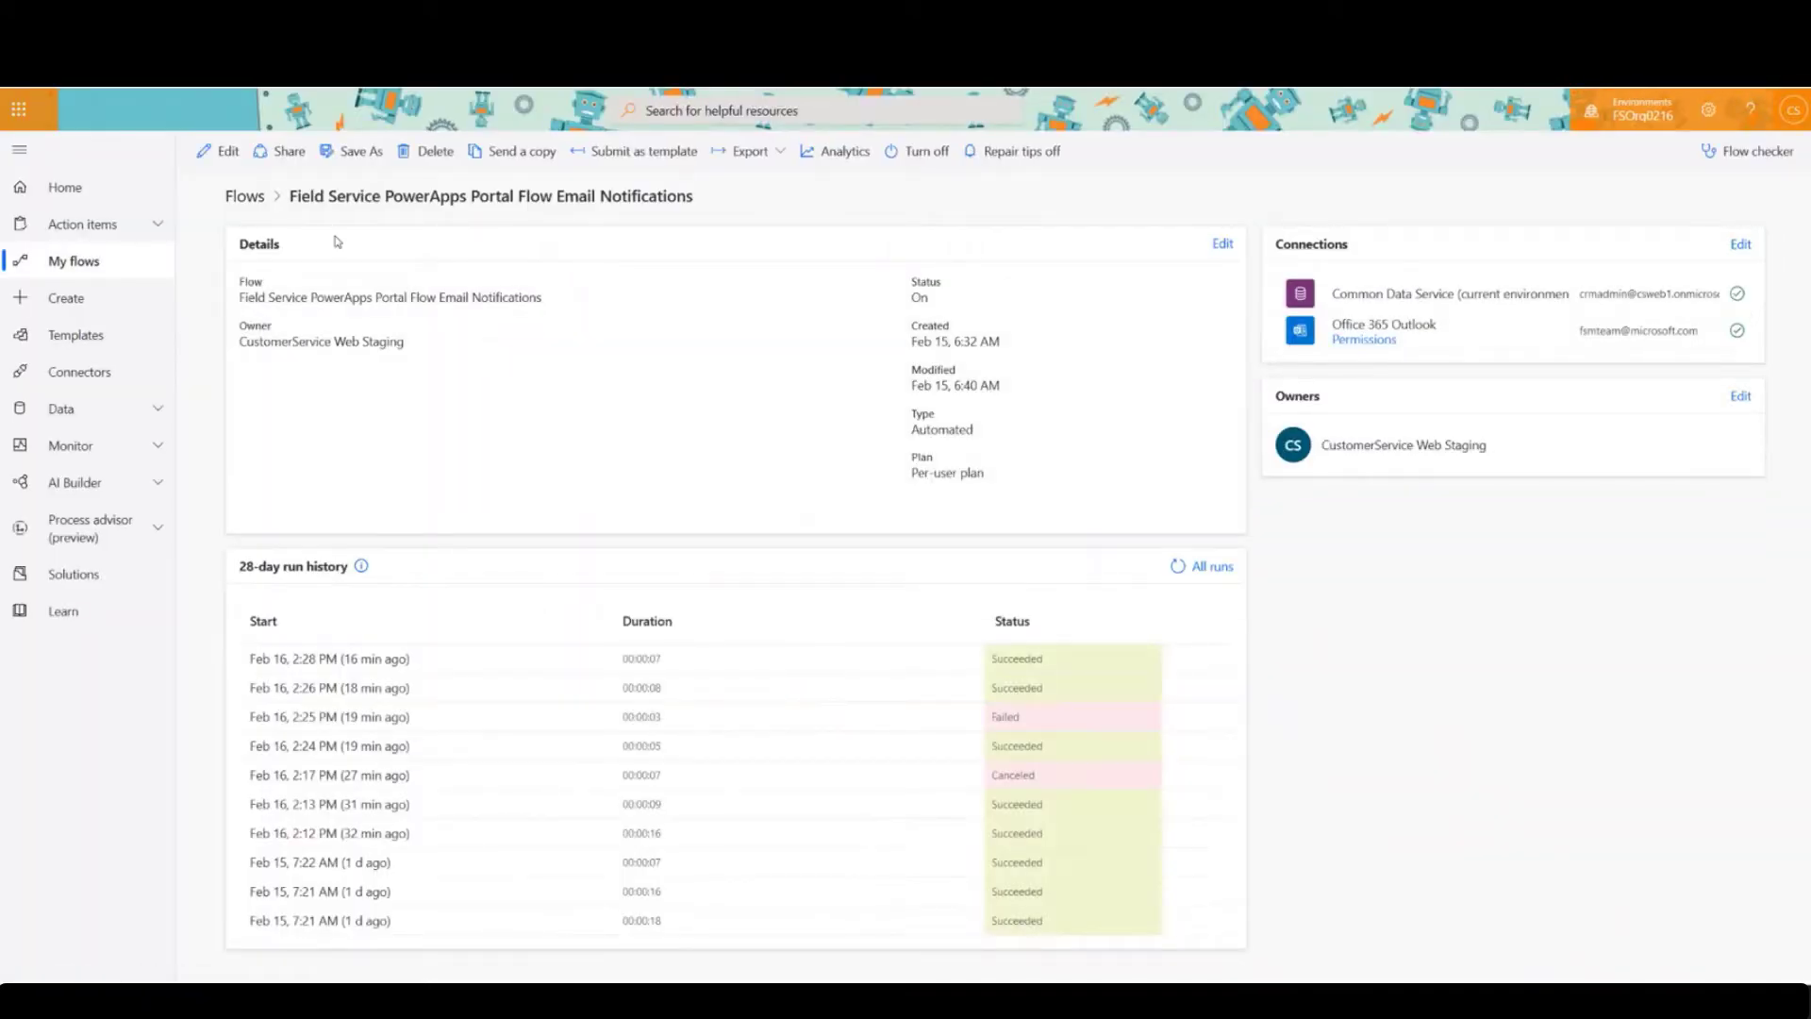
pyautogui.click(226, 153)
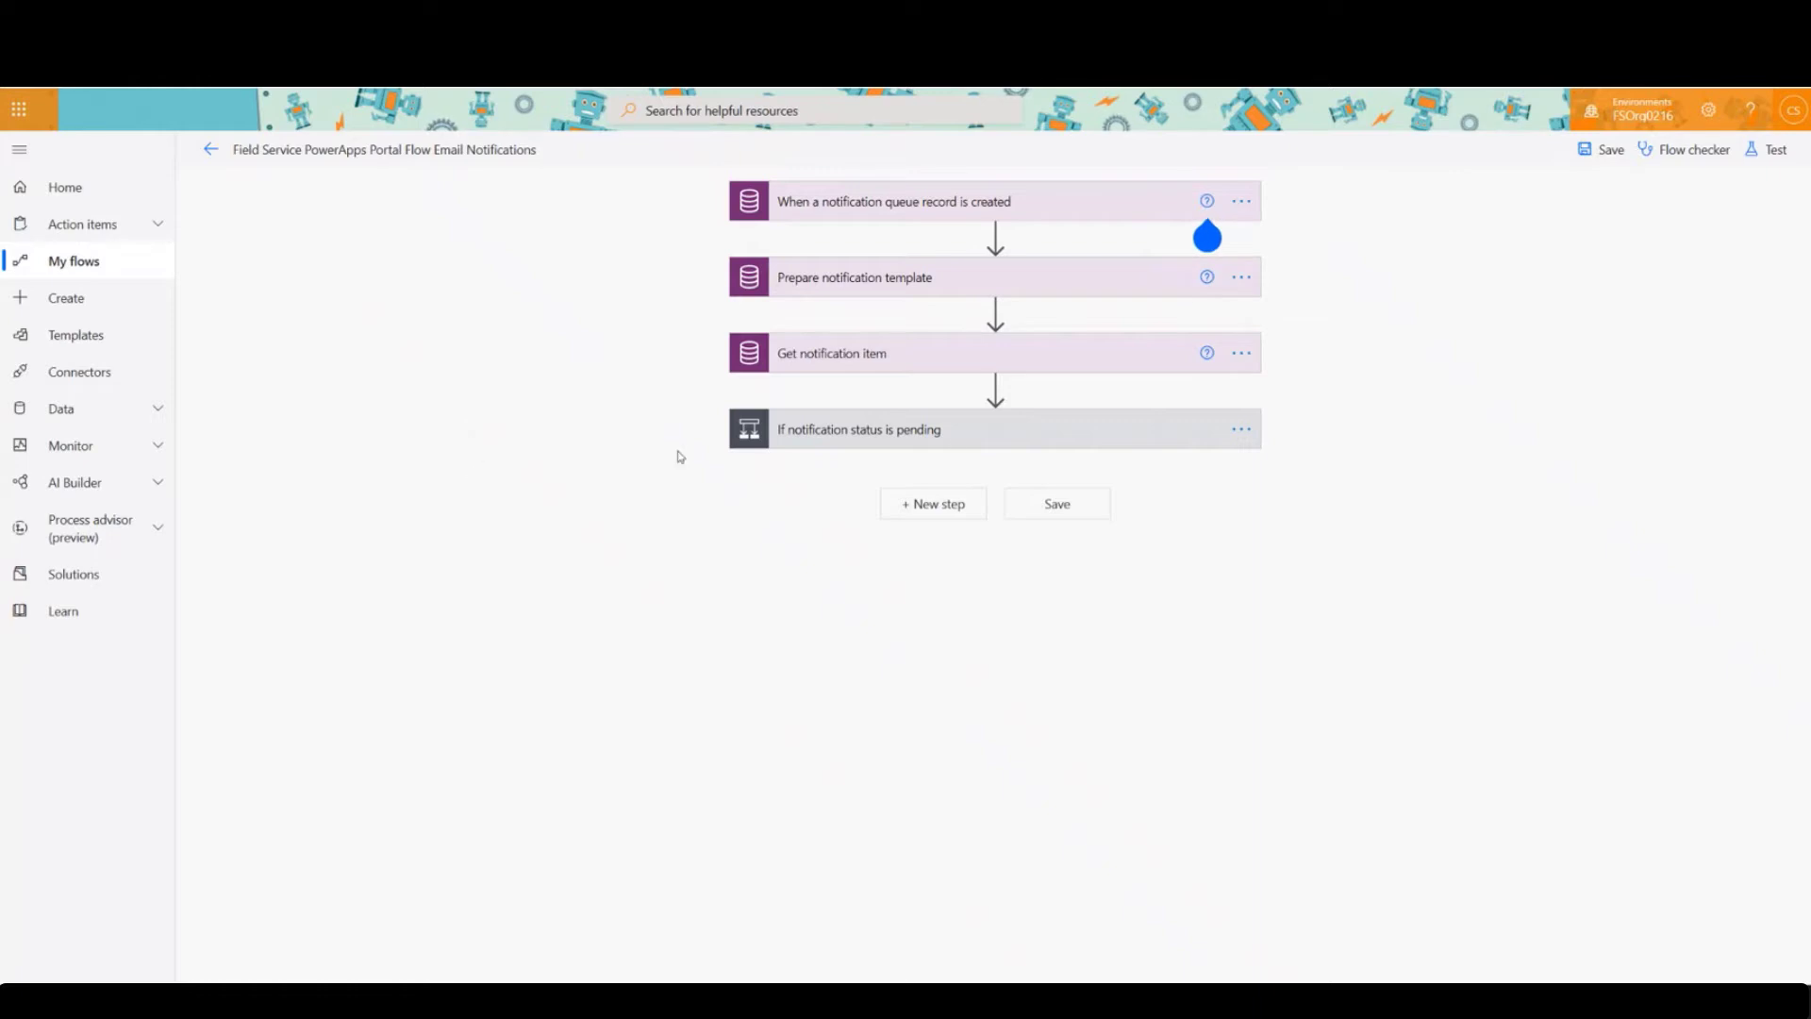
pyautogui.click(1032, 435)
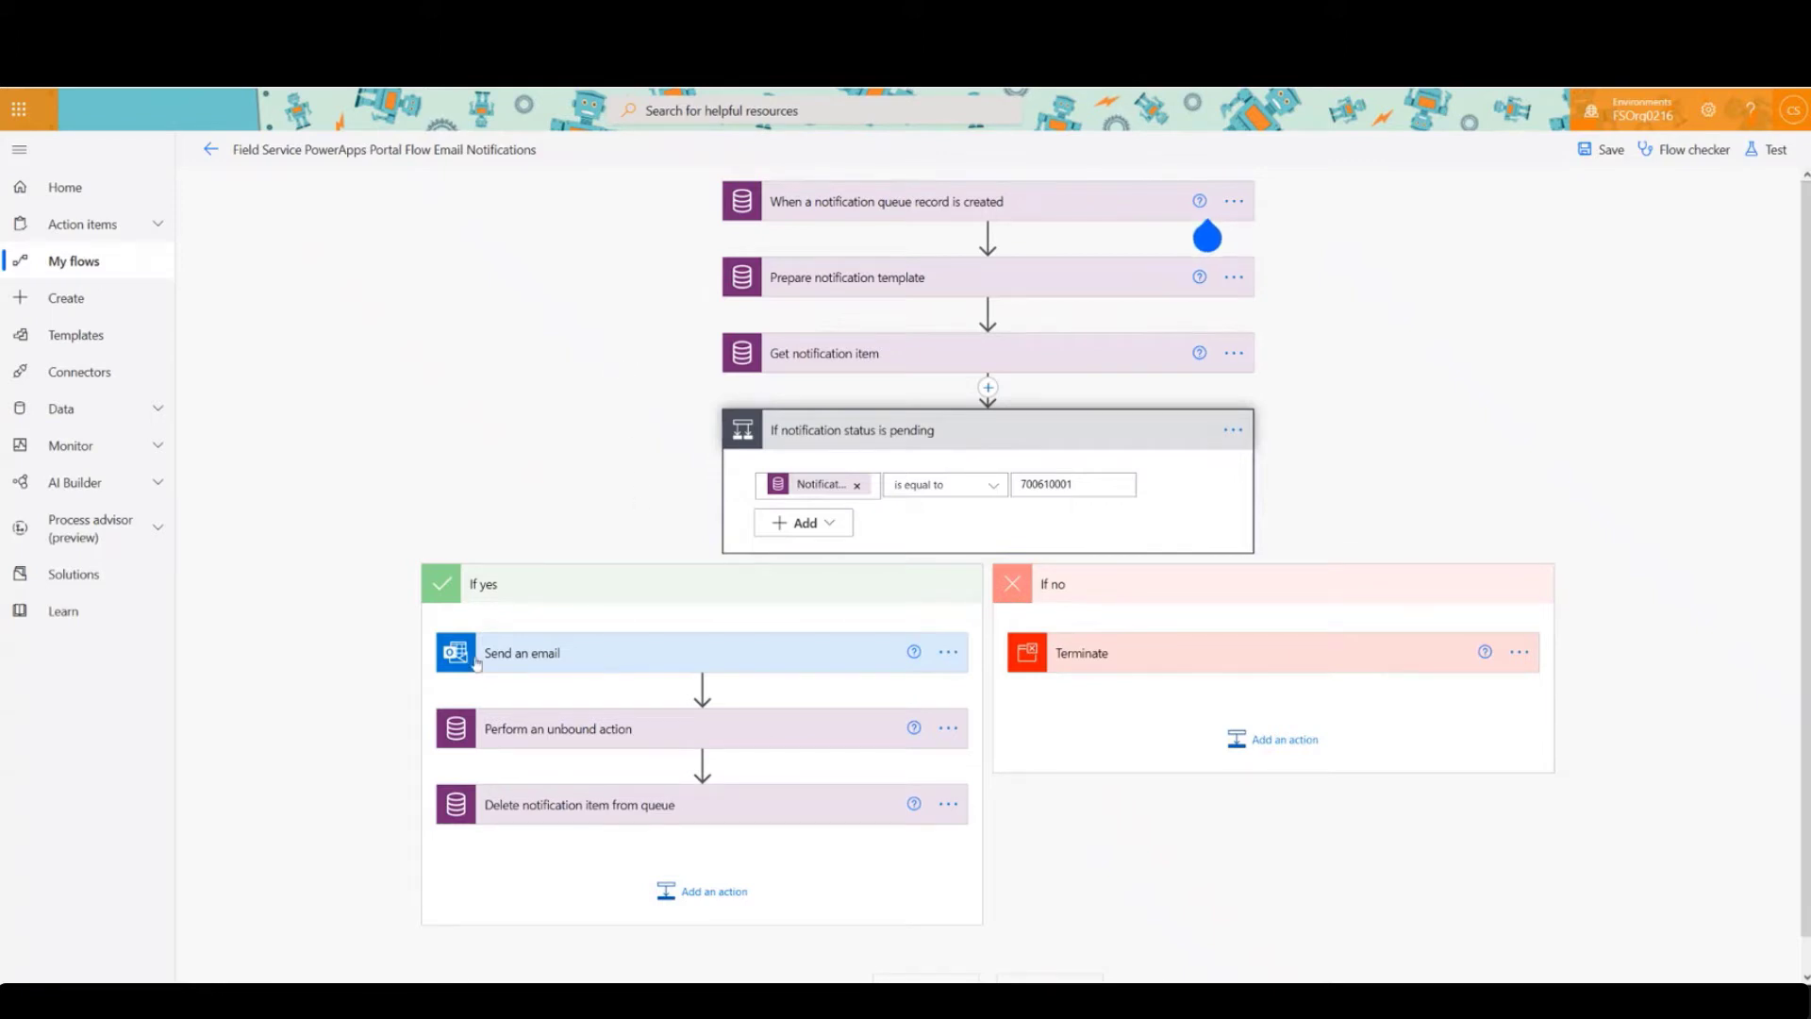
# Review the Send an email action's fields and available connections, and leave the flow without saving.
pyautogui.click(795, 651)
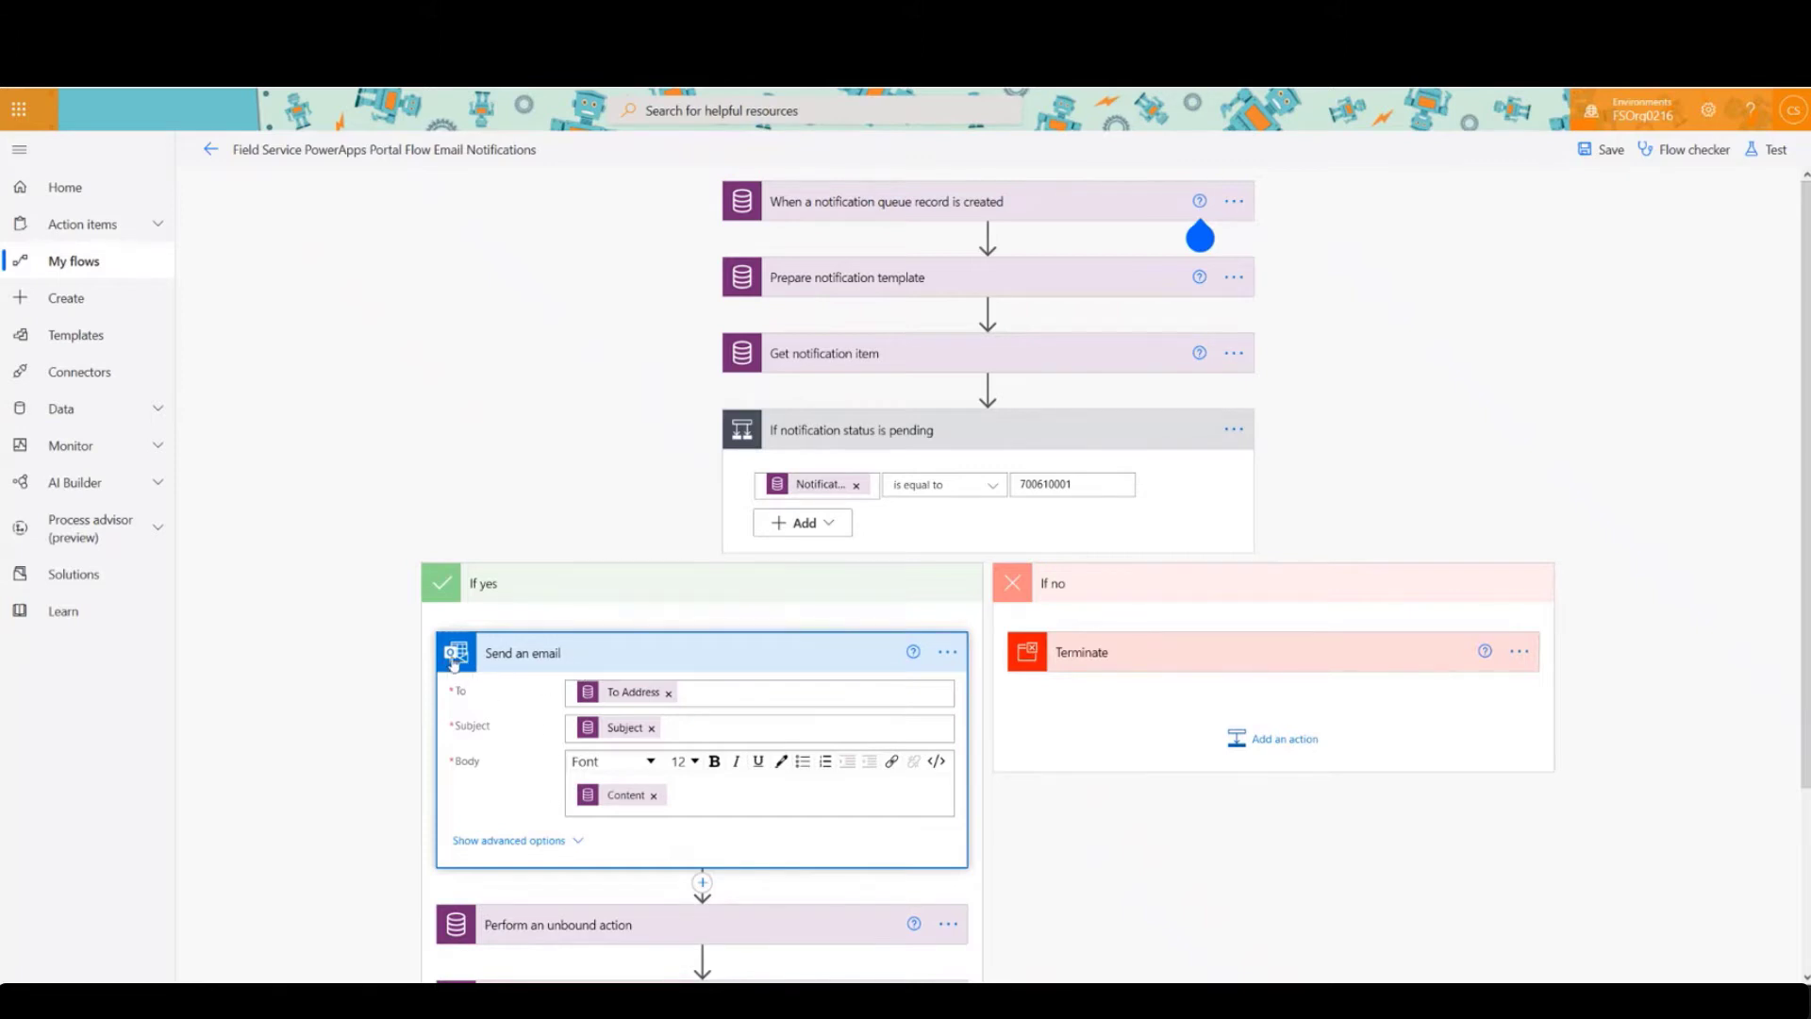
pyautogui.click(948, 653)
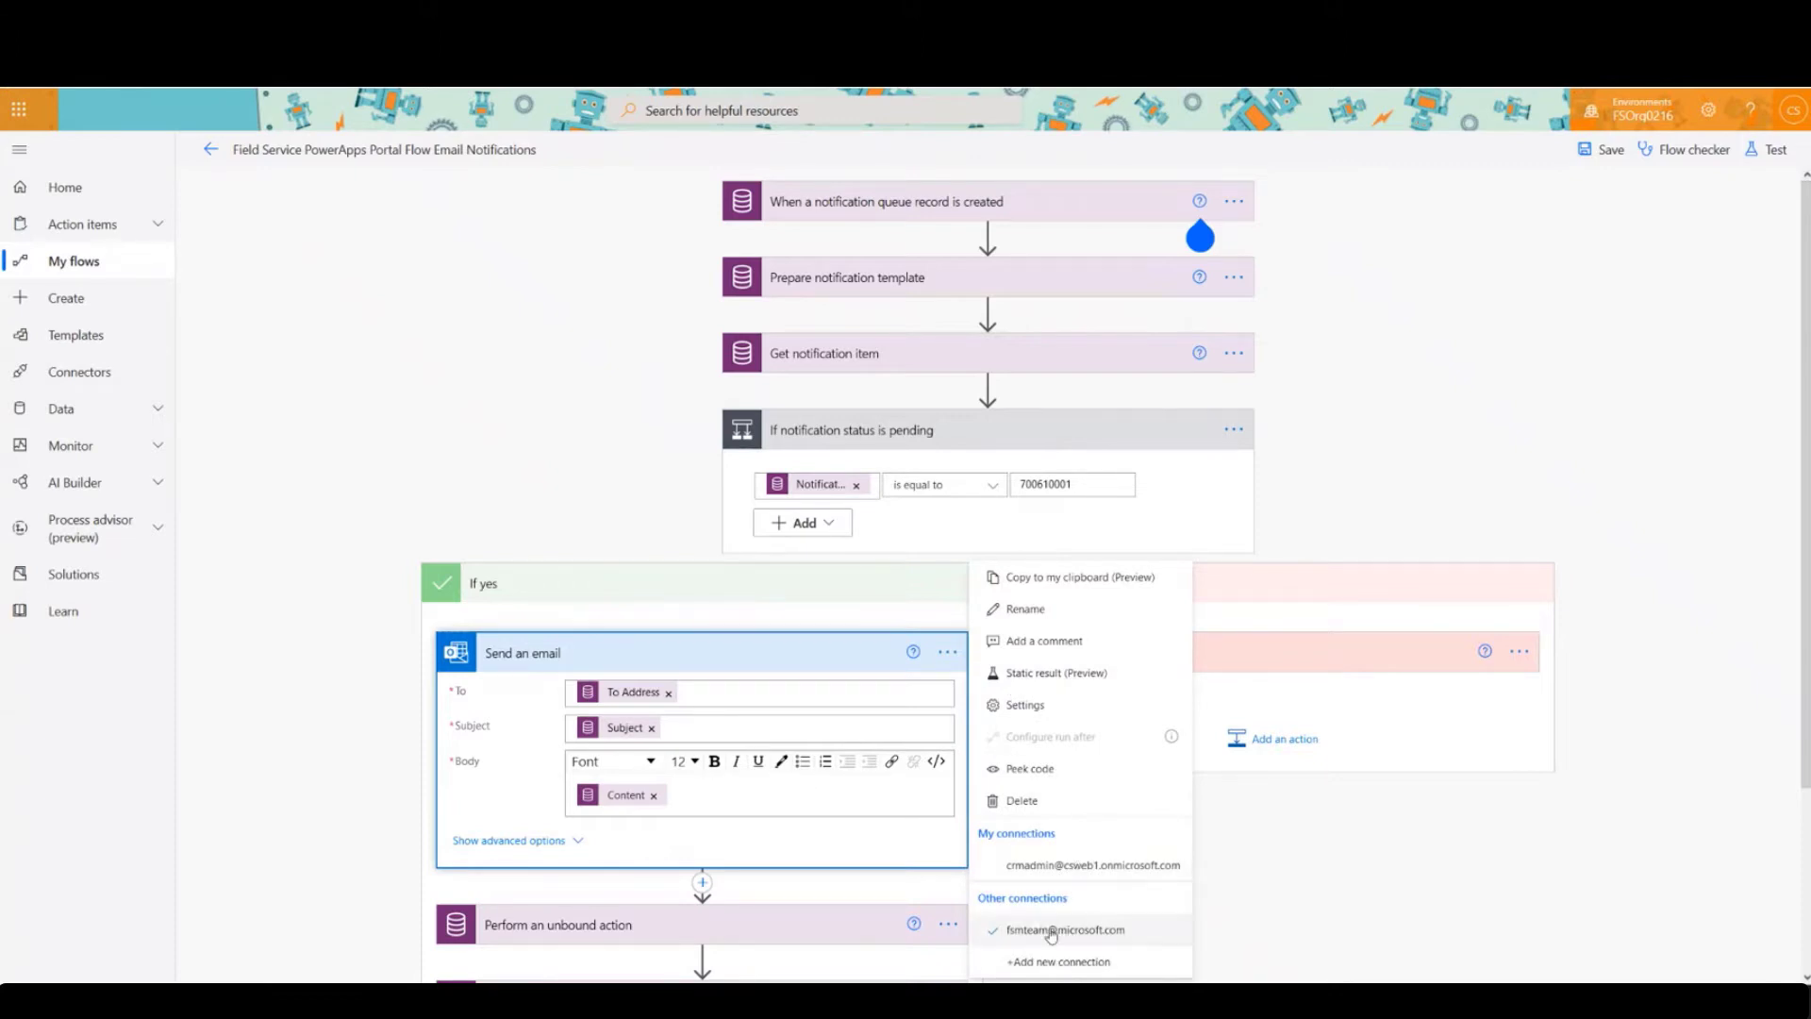
pyautogui.click(378, 507)
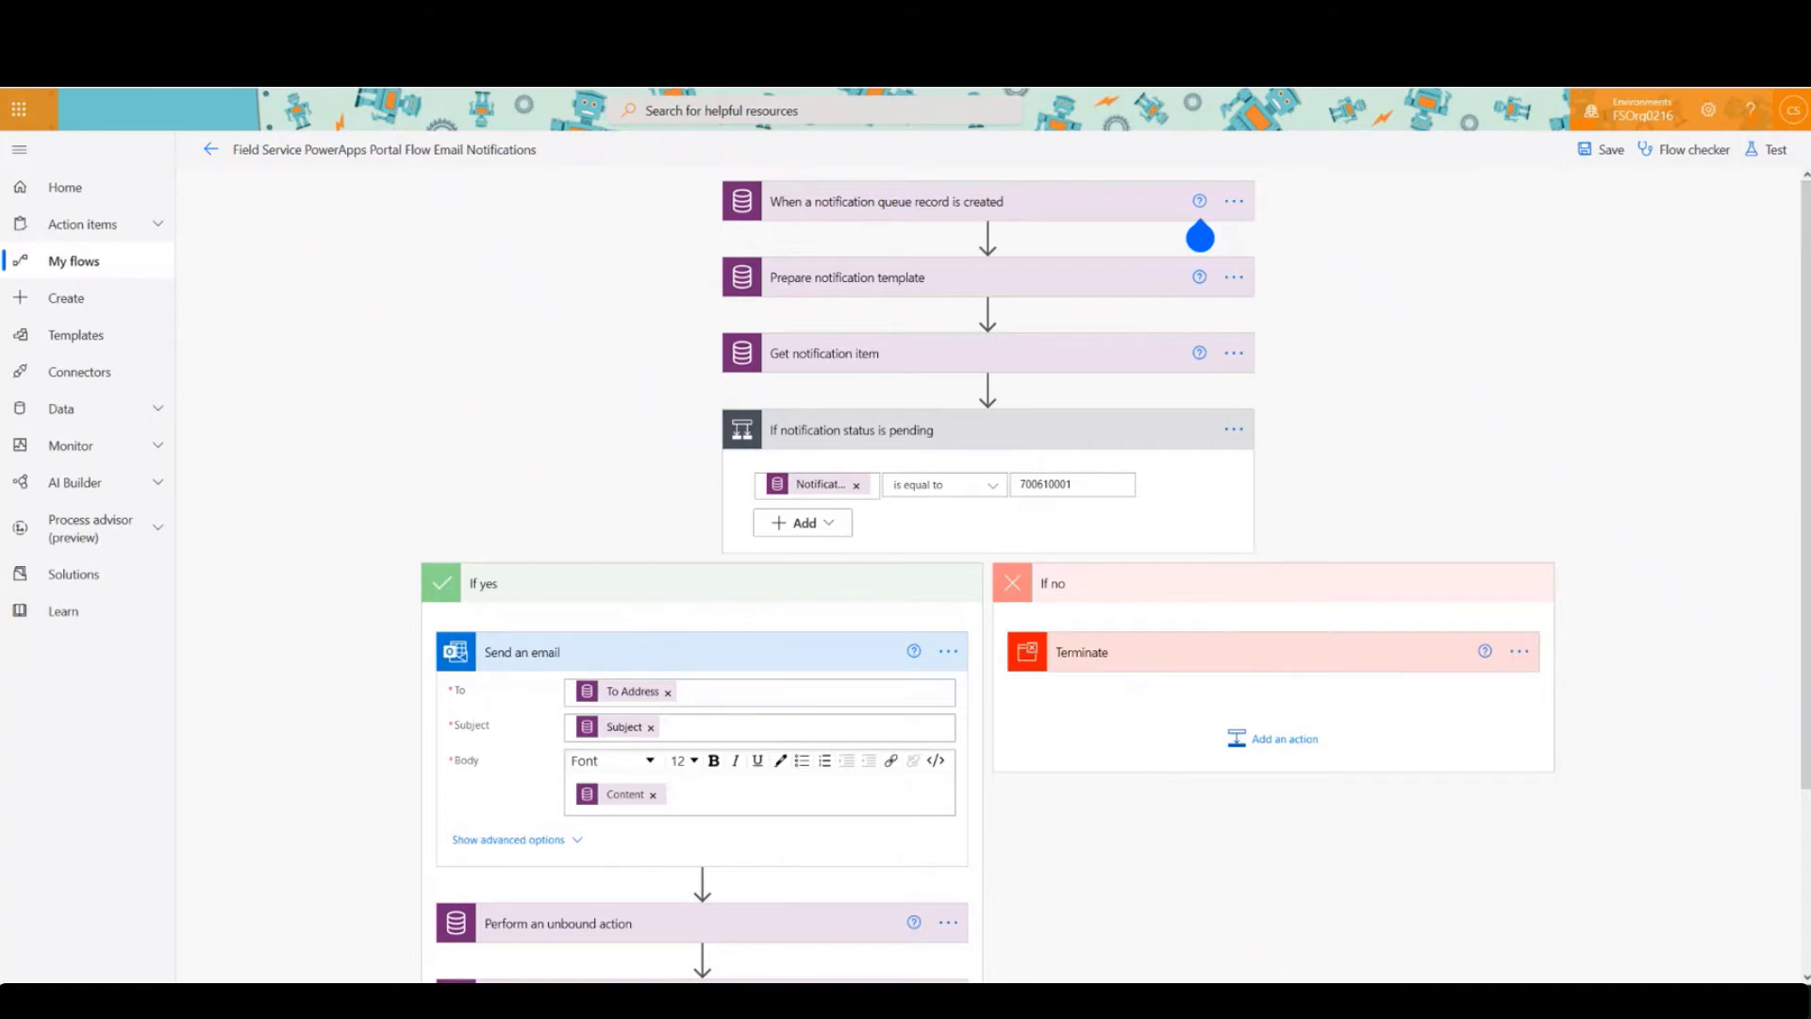
pyautogui.click(210, 149)
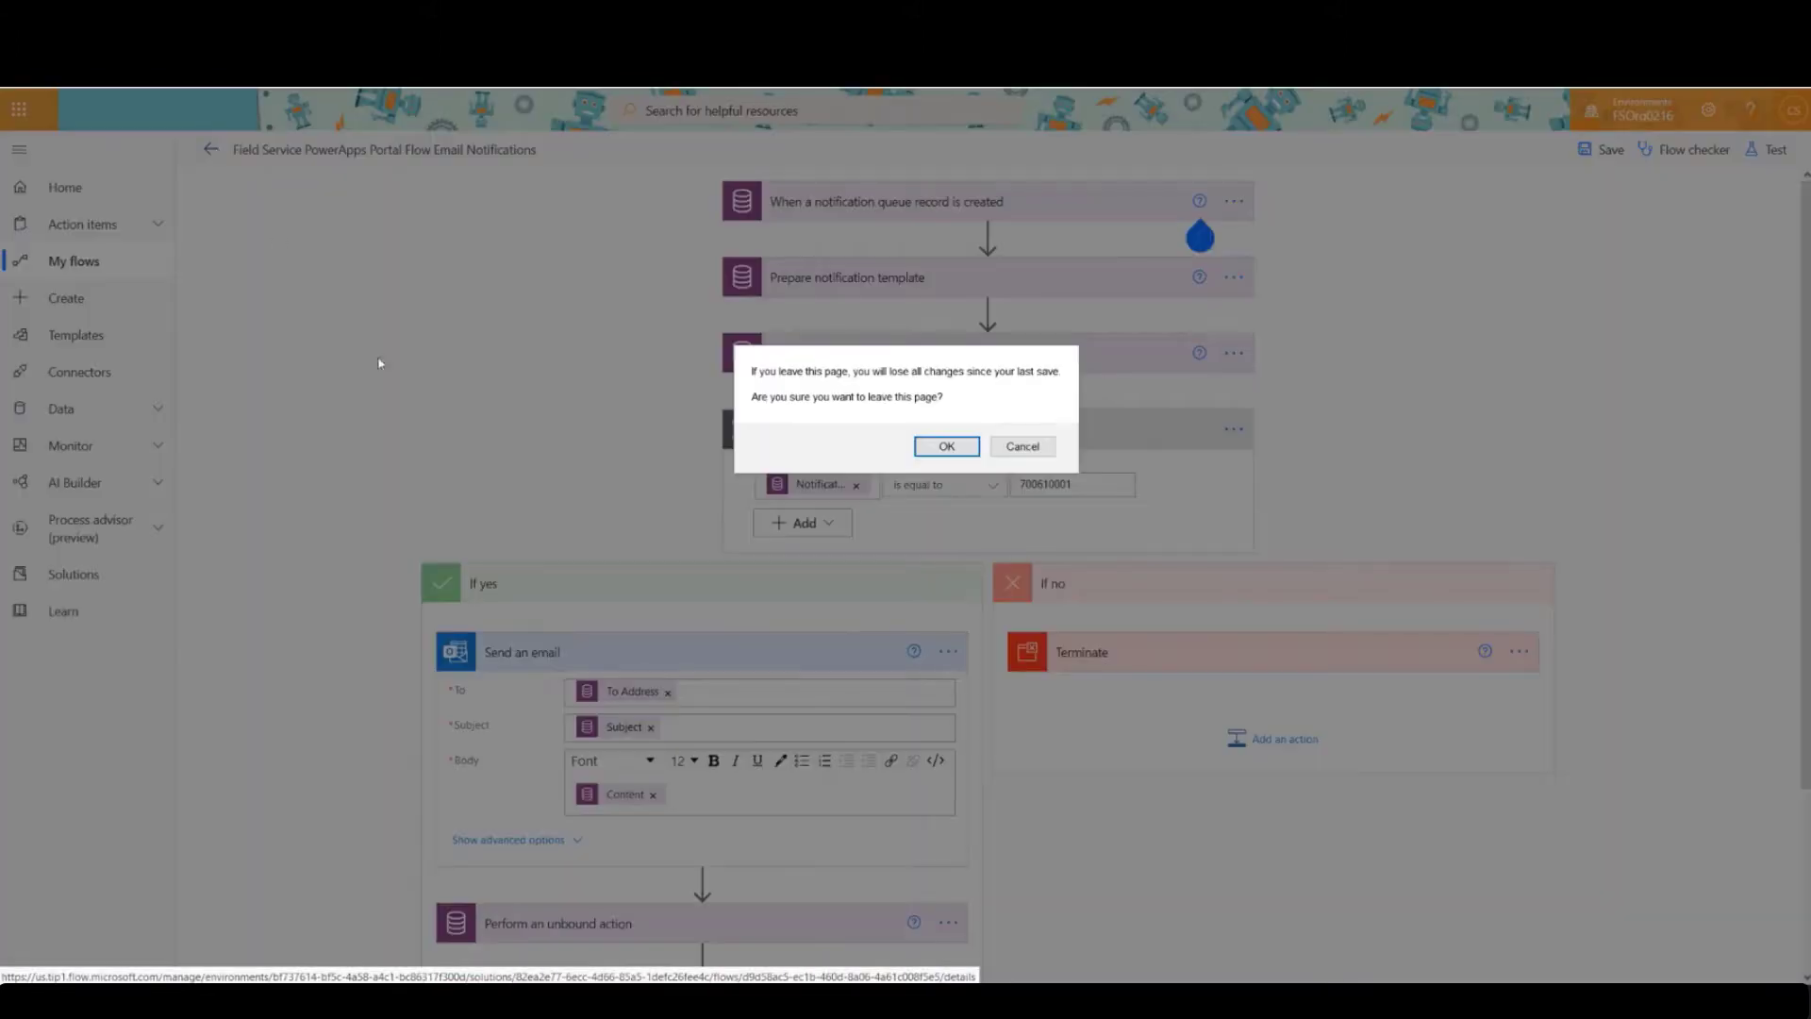
pyautogui.click(934, 448)
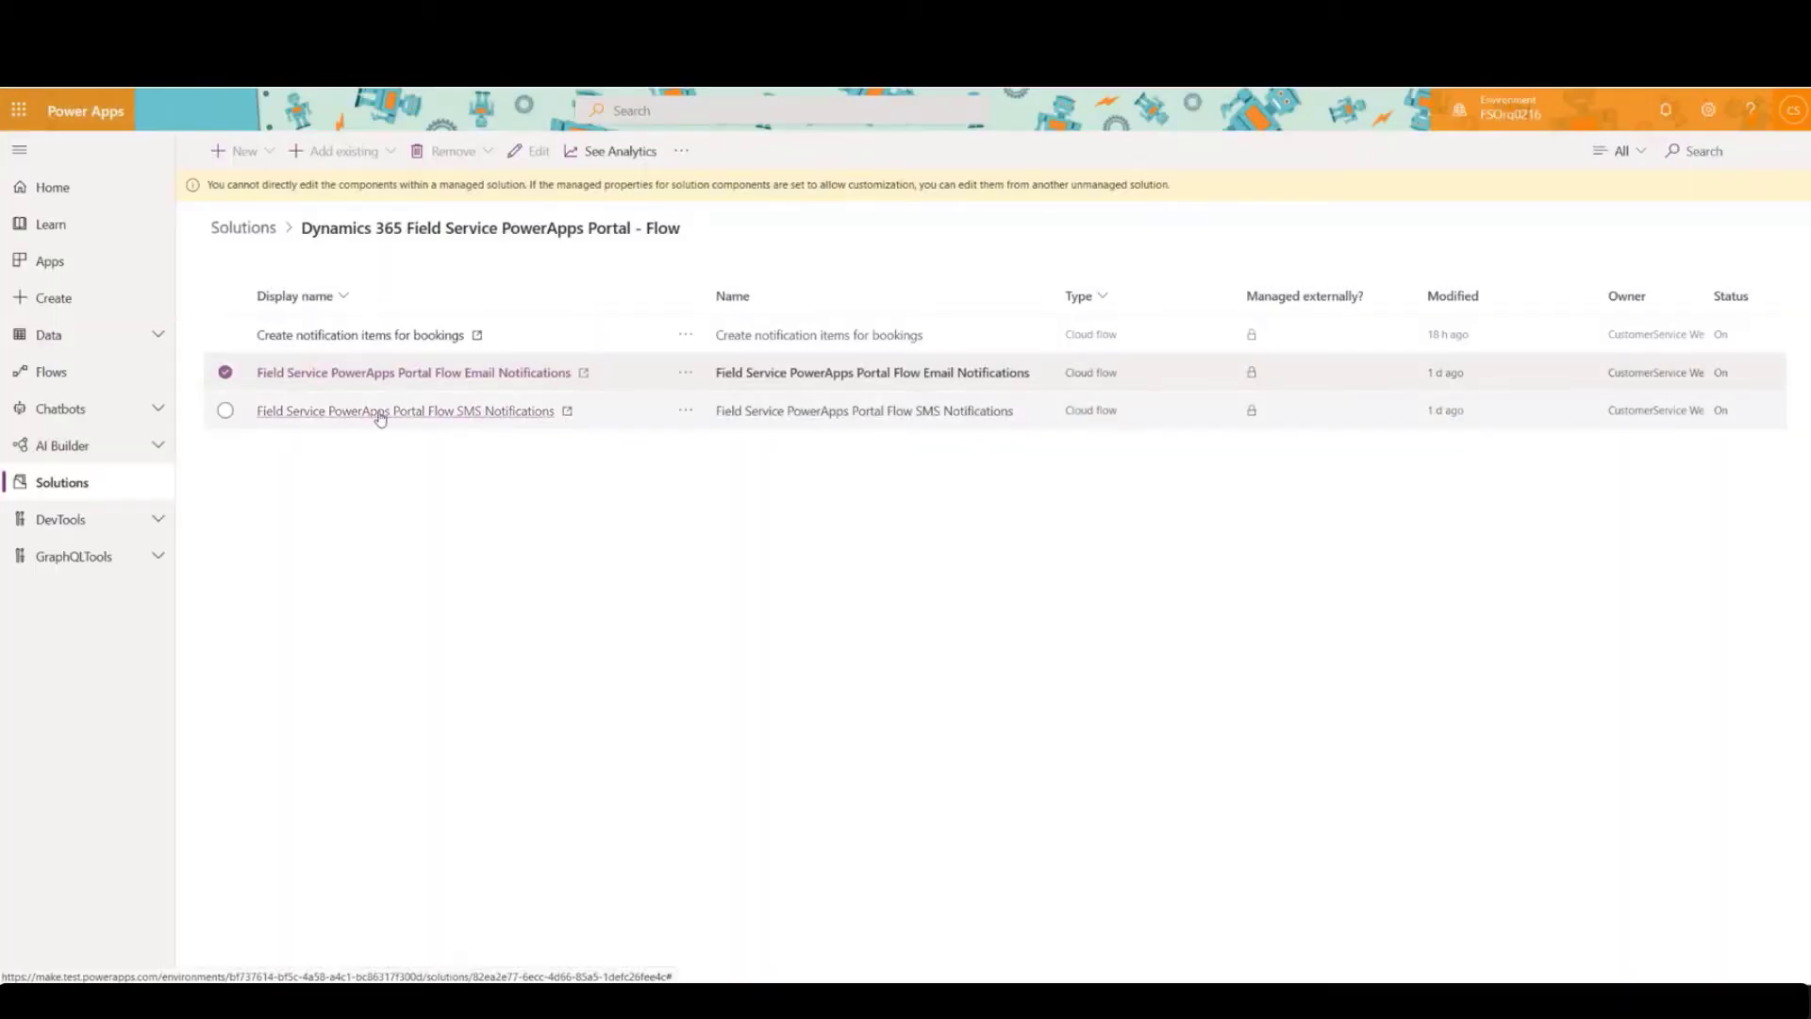
# Open the Field Service PowerApps Portal Flow SMS Notifications flow and review the Send Text Message (SMS) action's fields and connections.
pyautogui.click(380, 413)
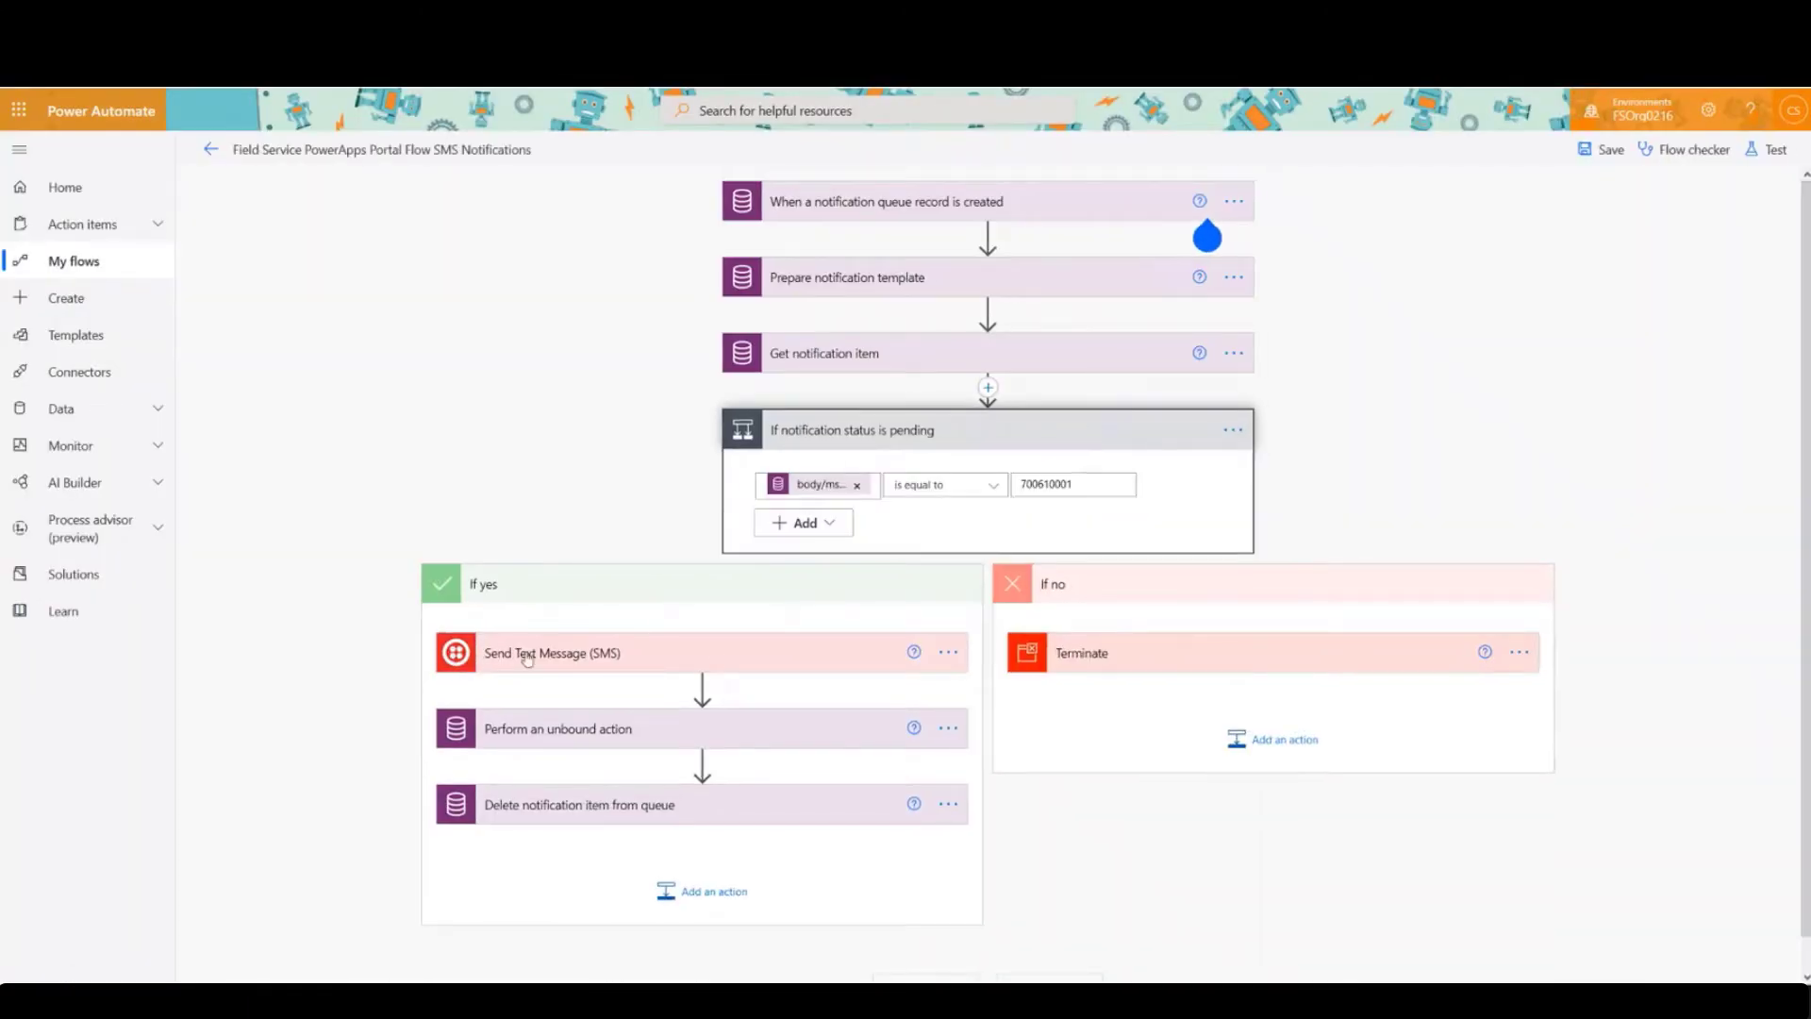
pyautogui.click(790, 651)
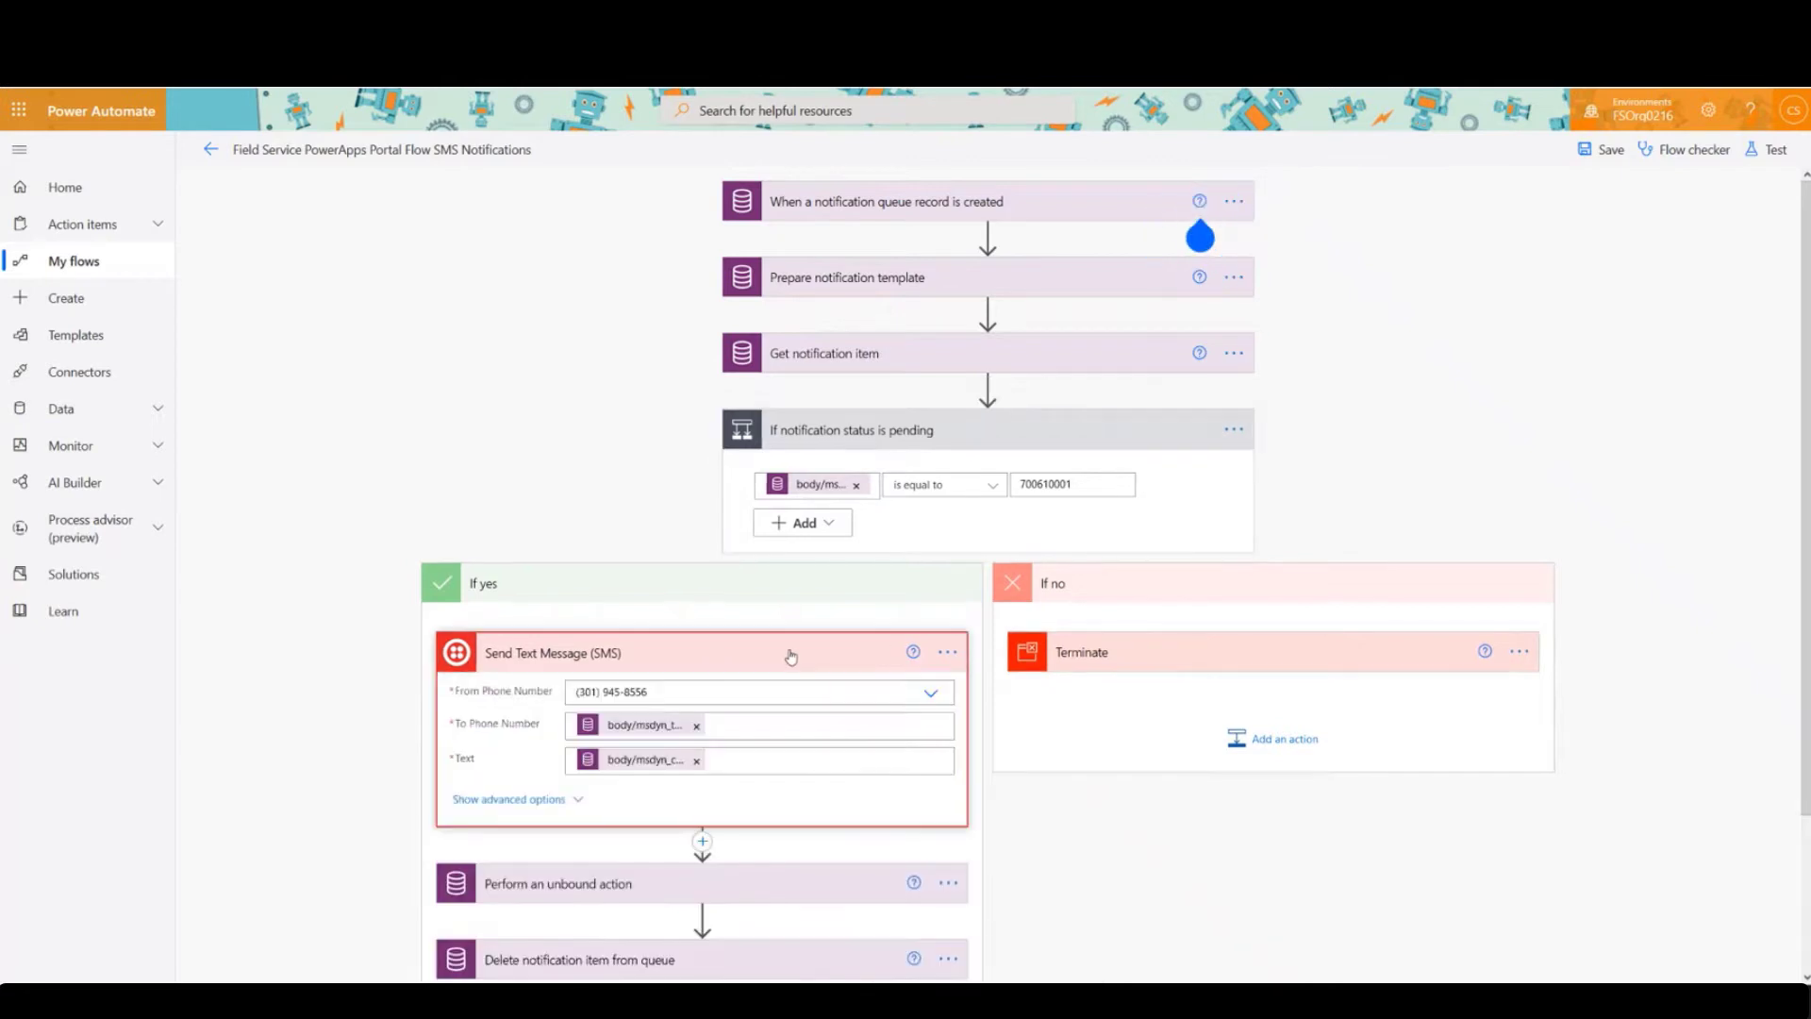
pyautogui.click(949, 653)
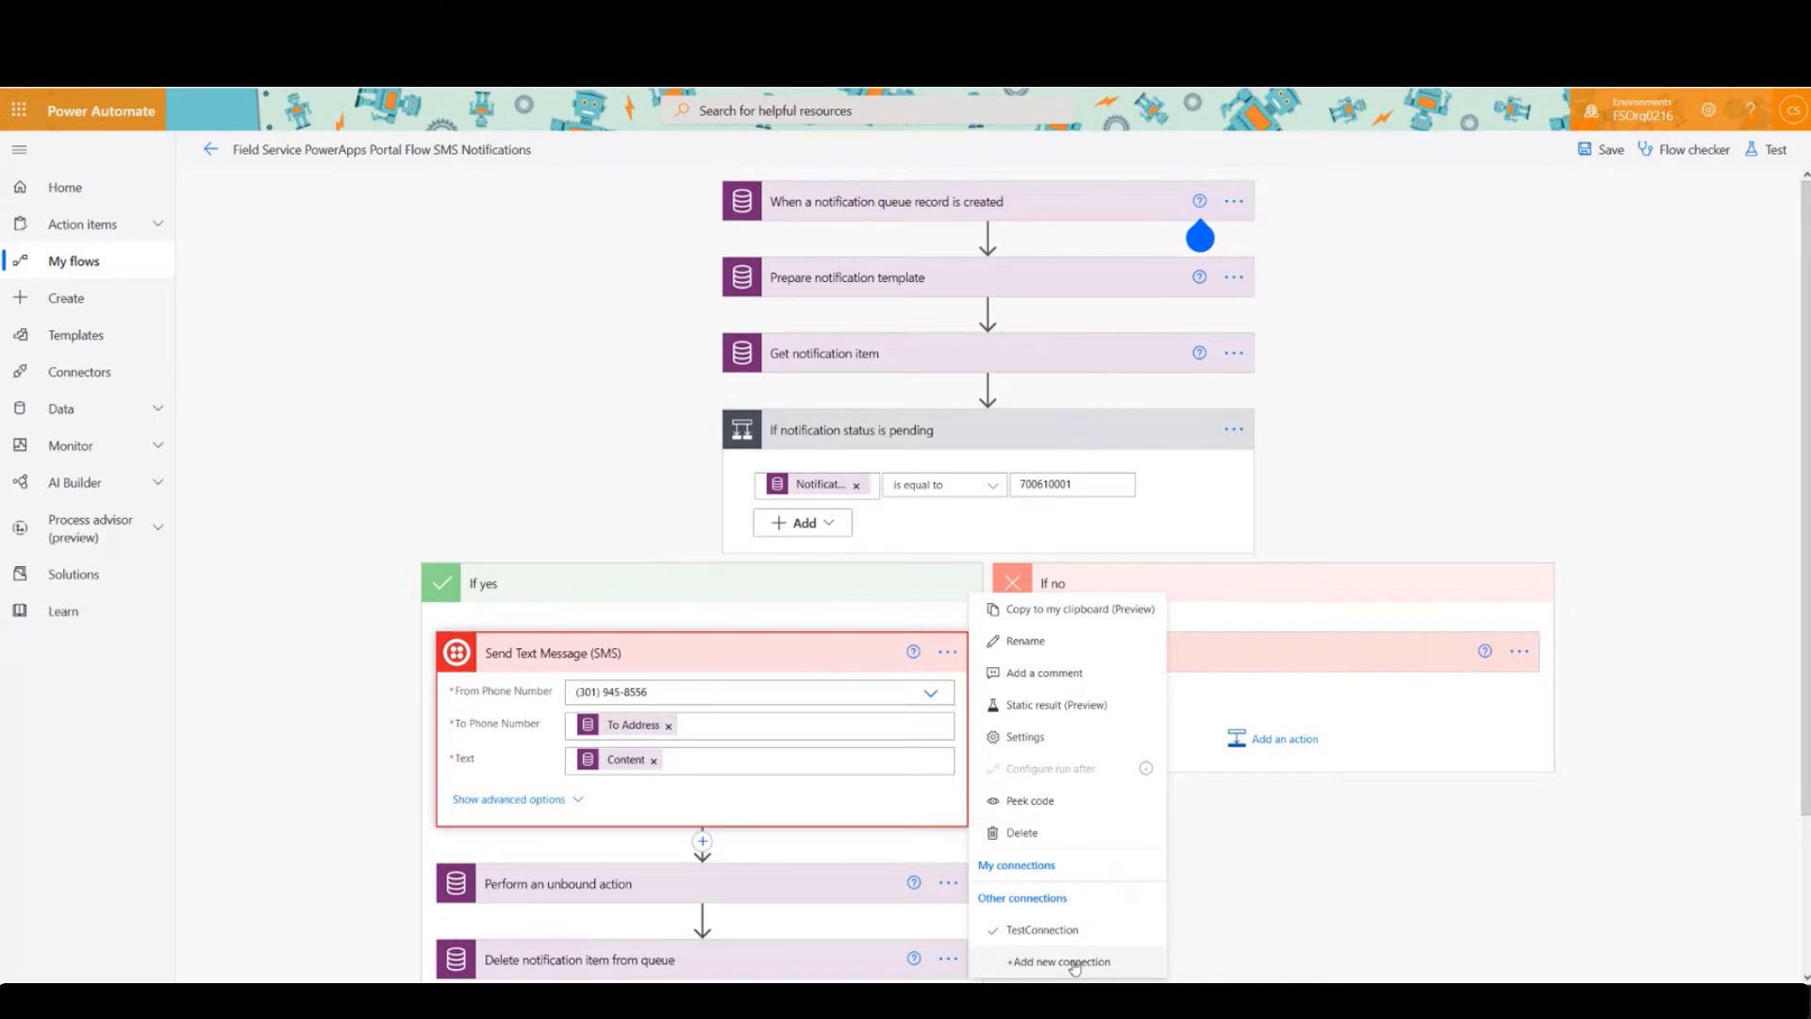
pyautogui.click(420, 432)
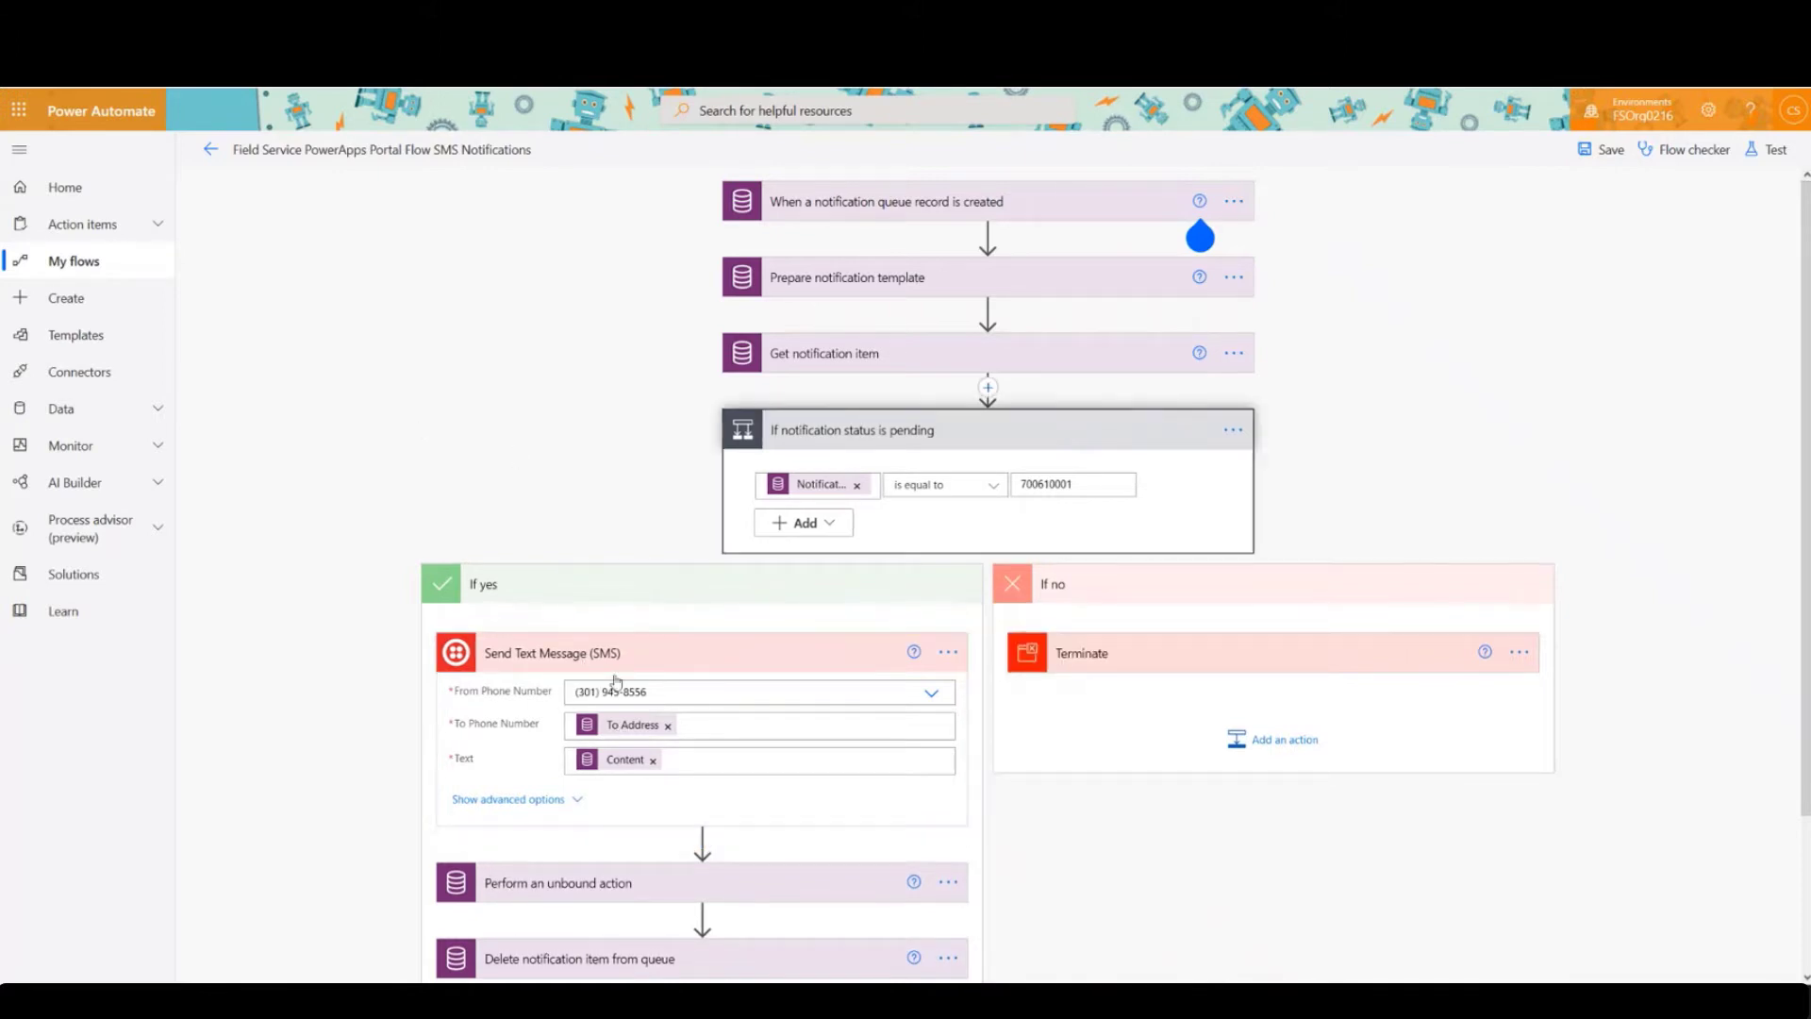
pyautogui.click(617, 578)
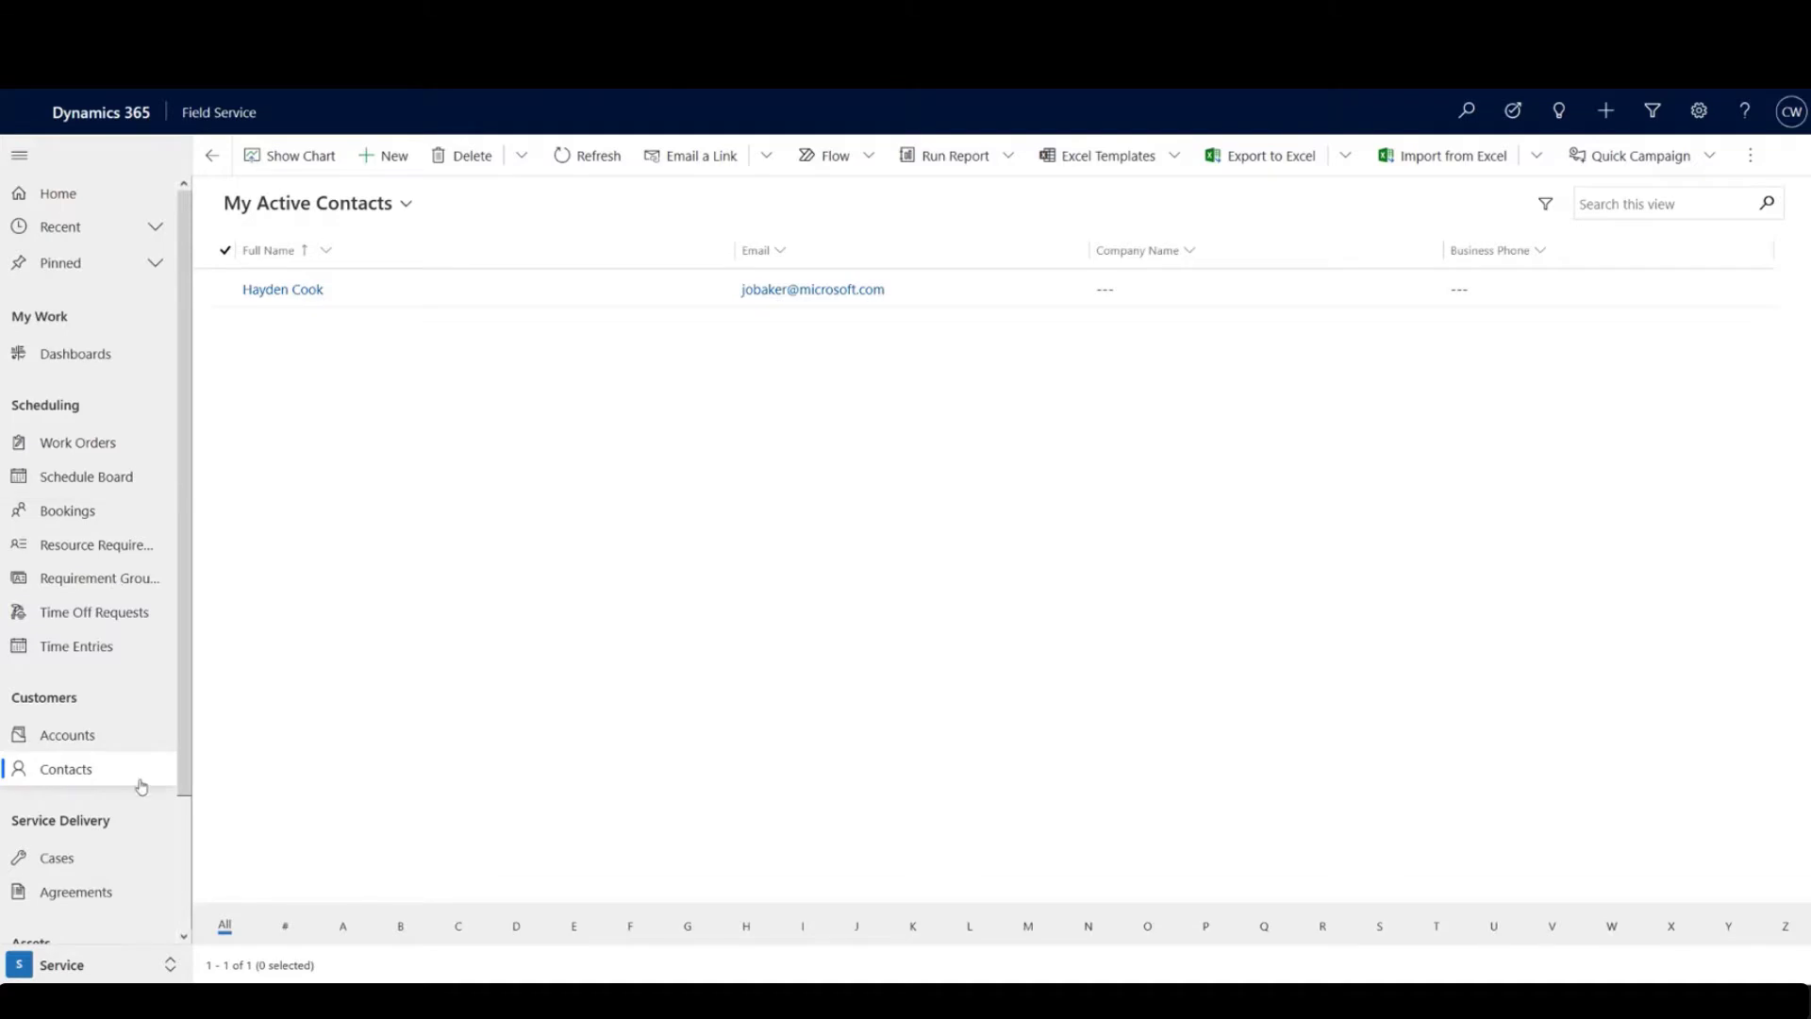
# Switch to Dynamics 365 Field Service and open the Contoso Cable Customer Portal record from the Customer Portal settings.
pyautogui.click(115, 972)
pyautogui.click(104, 903)
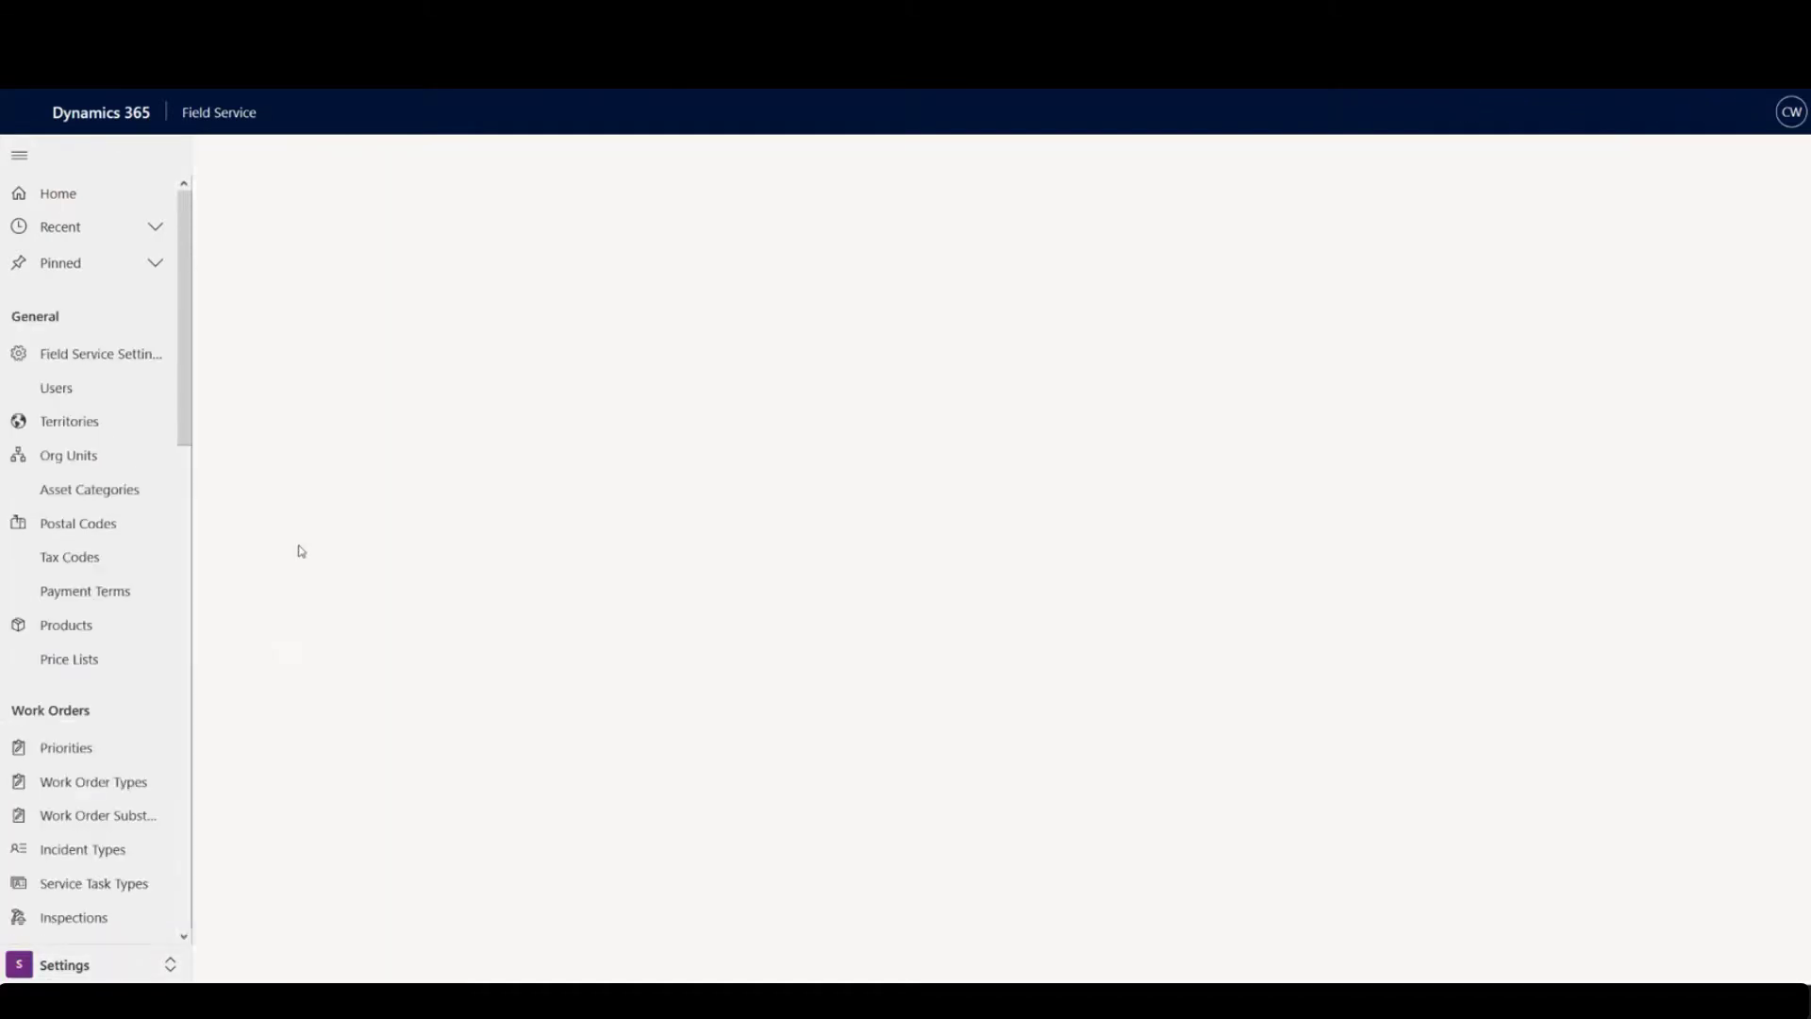
pyautogui.scroll(-12, 126, 521)
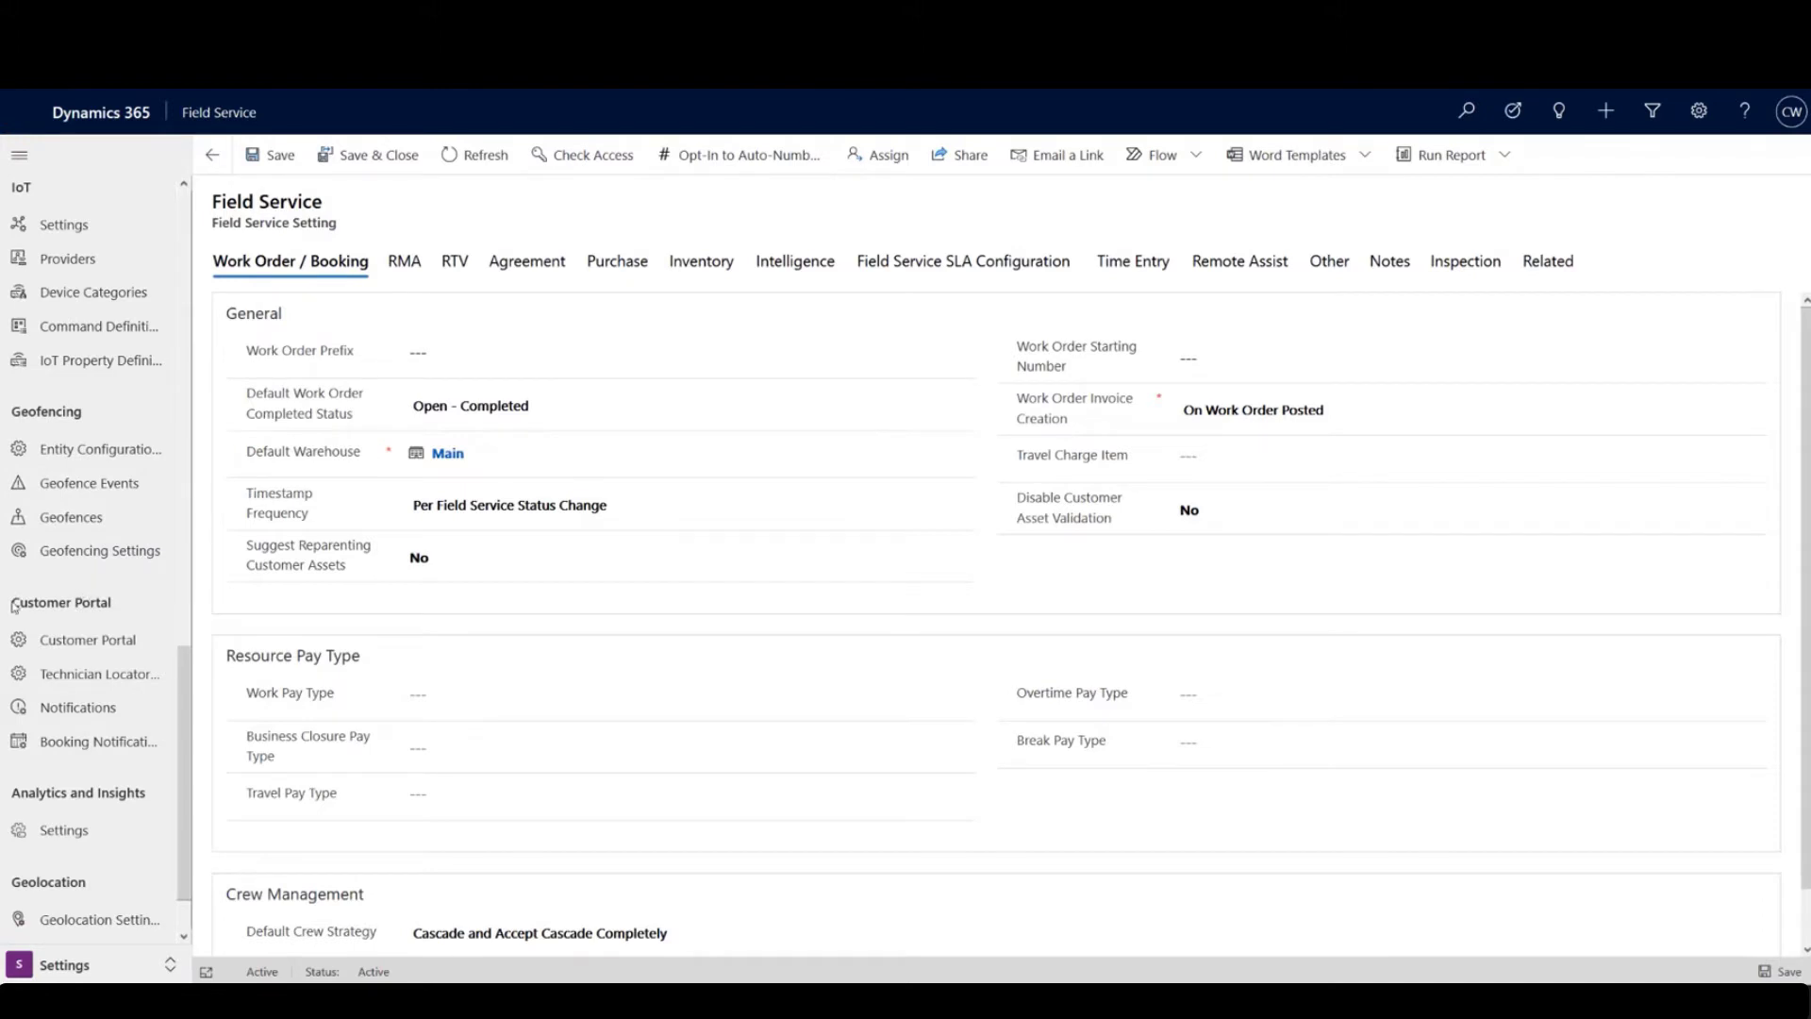
pyautogui.moveTo(14, 608); pyautogui.dragTo(110, 602)
pyautogui.click(45, 603)
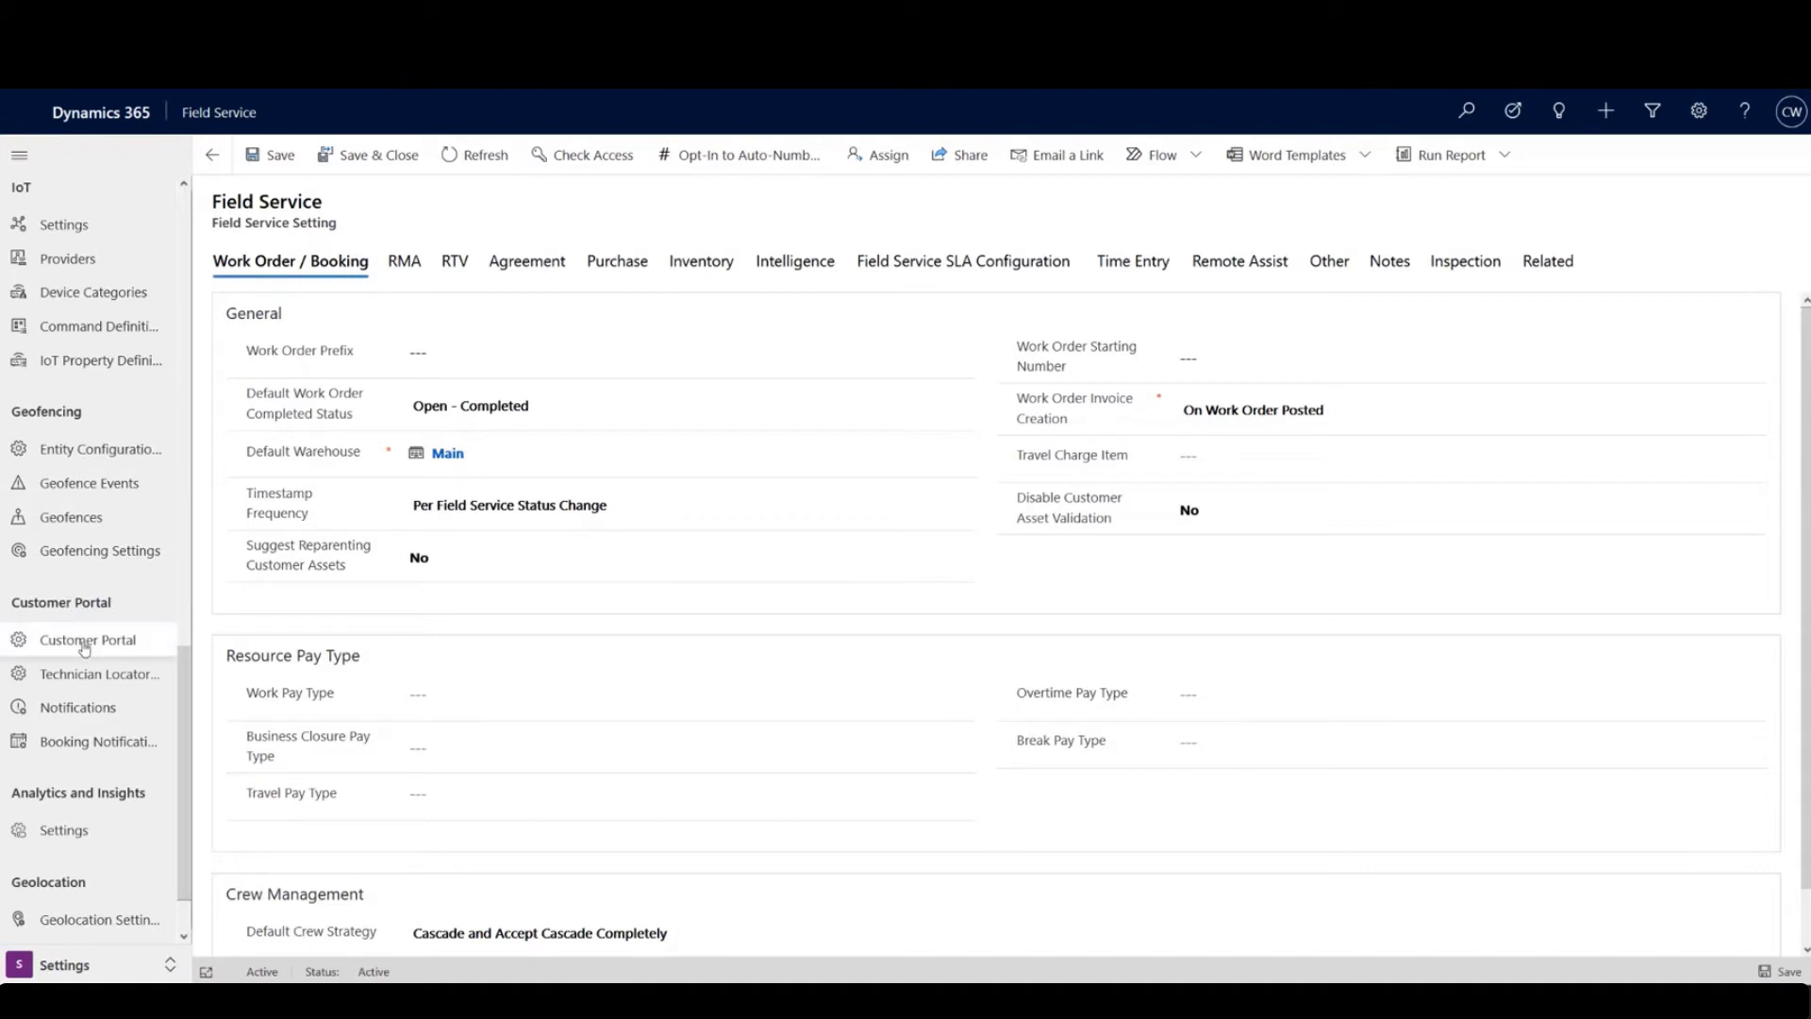
pyautogui.click(84, 641)
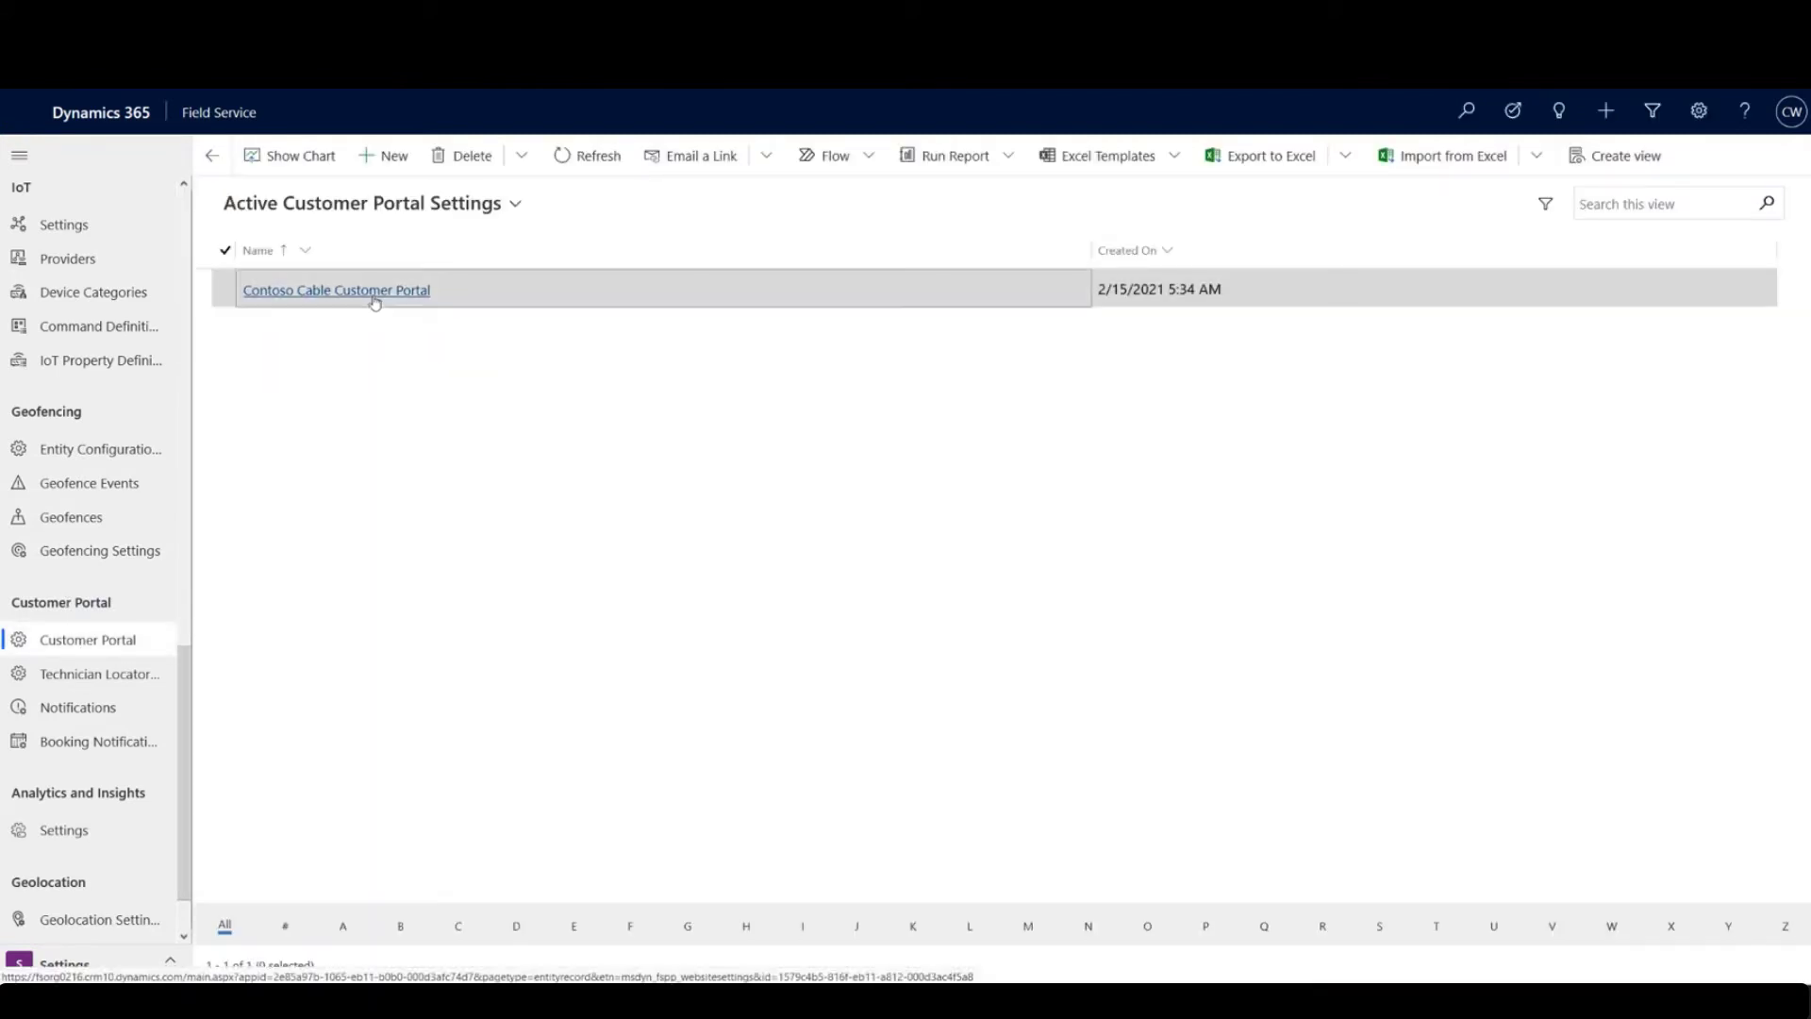
pyautogui.click(375, 293)
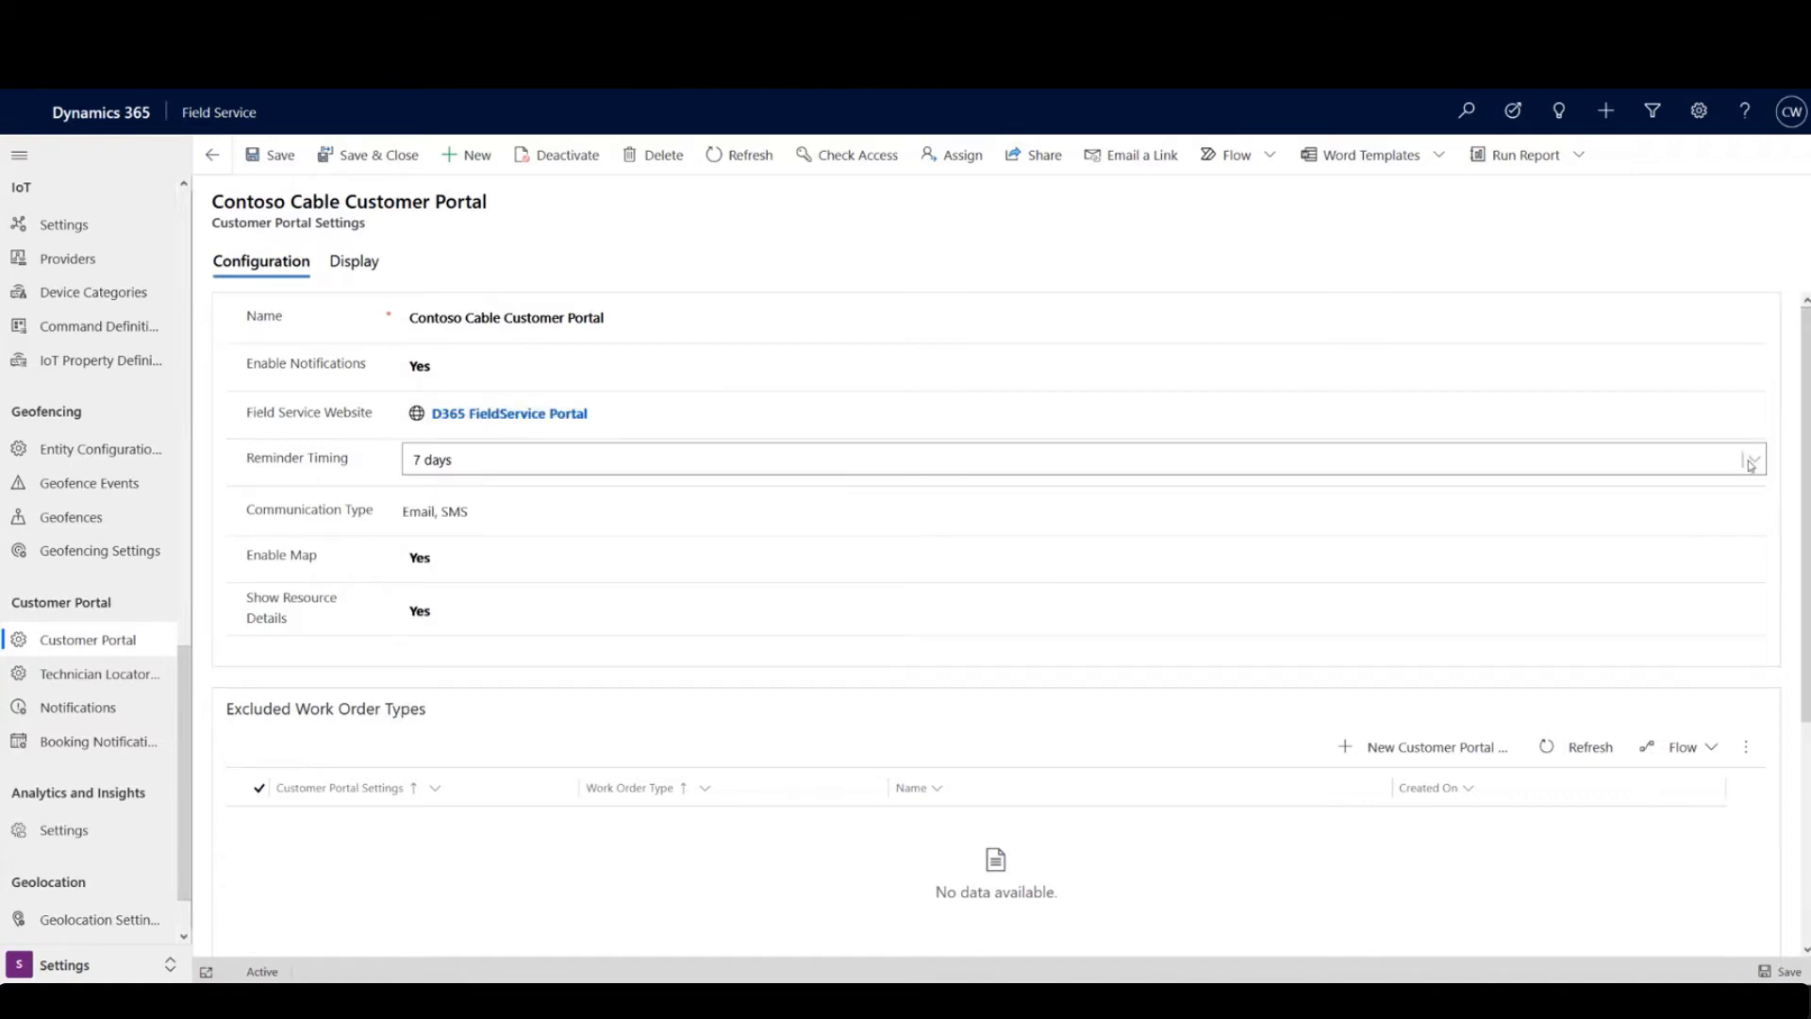
# Review the Reminder Timing options and the Communication Type setting of the customer portal without changing them.
pyautogui.click(1752, 460)
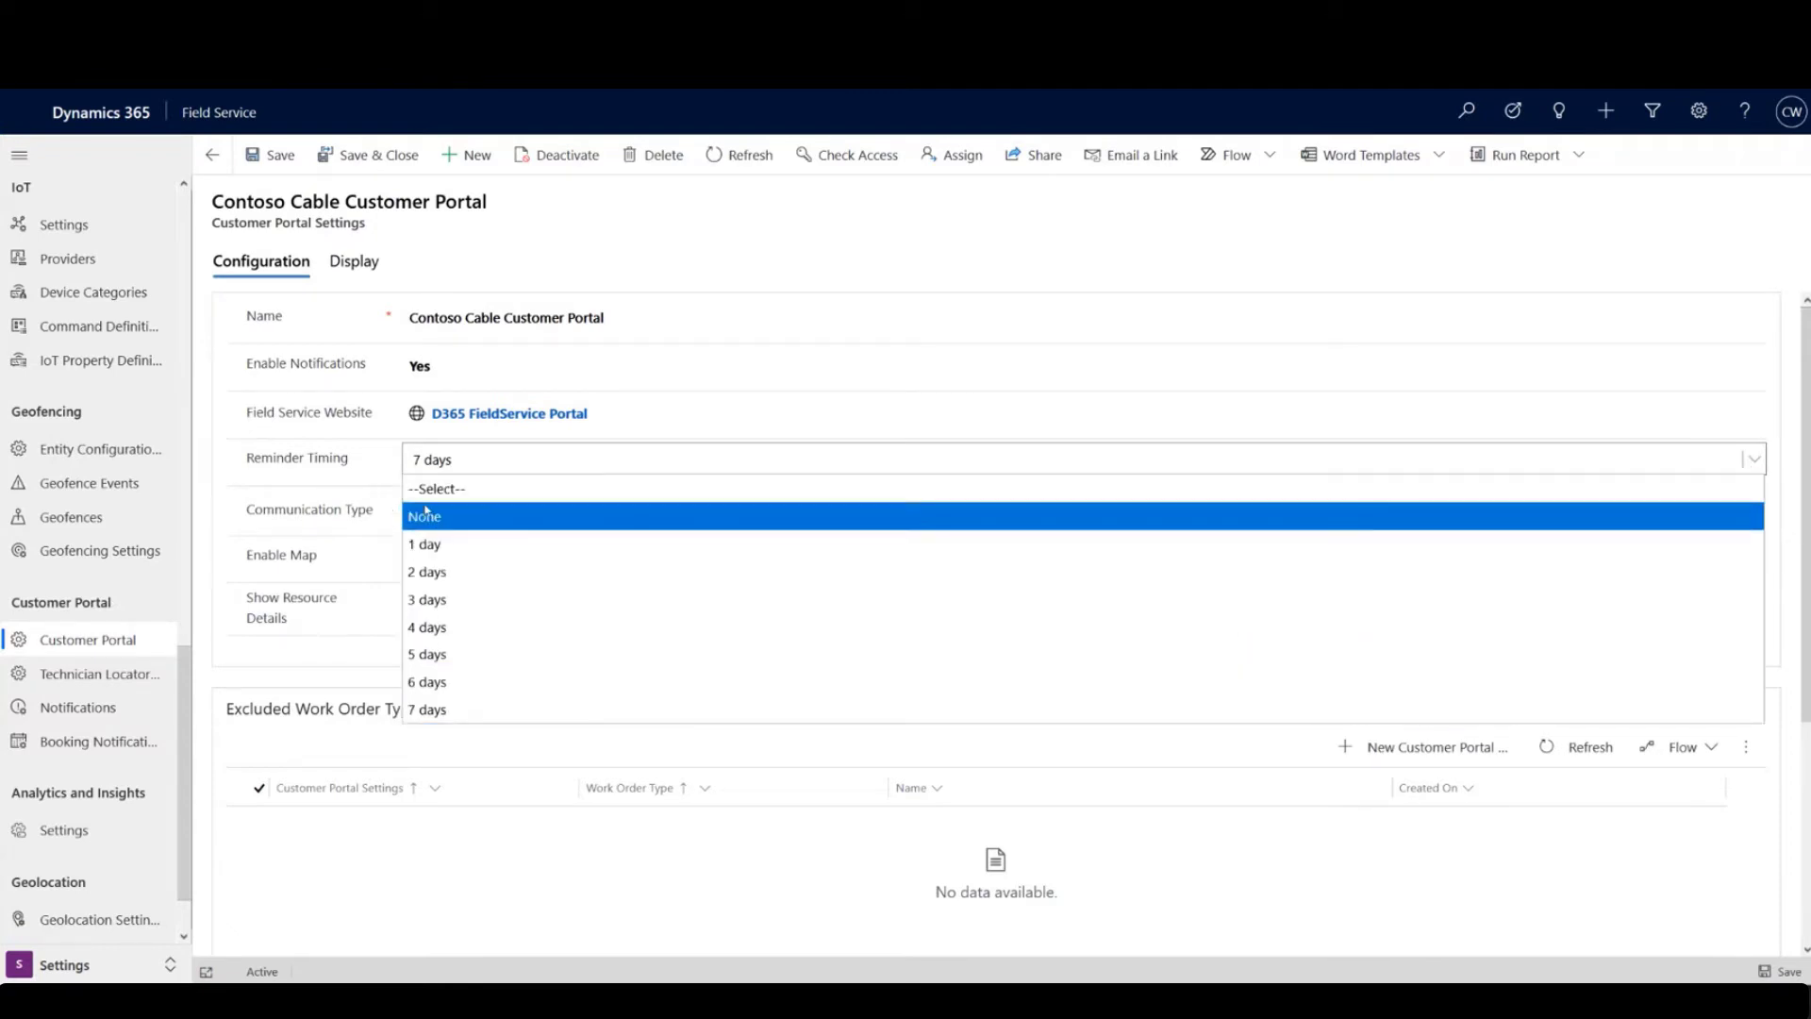
pyautogui.click(360, 459)
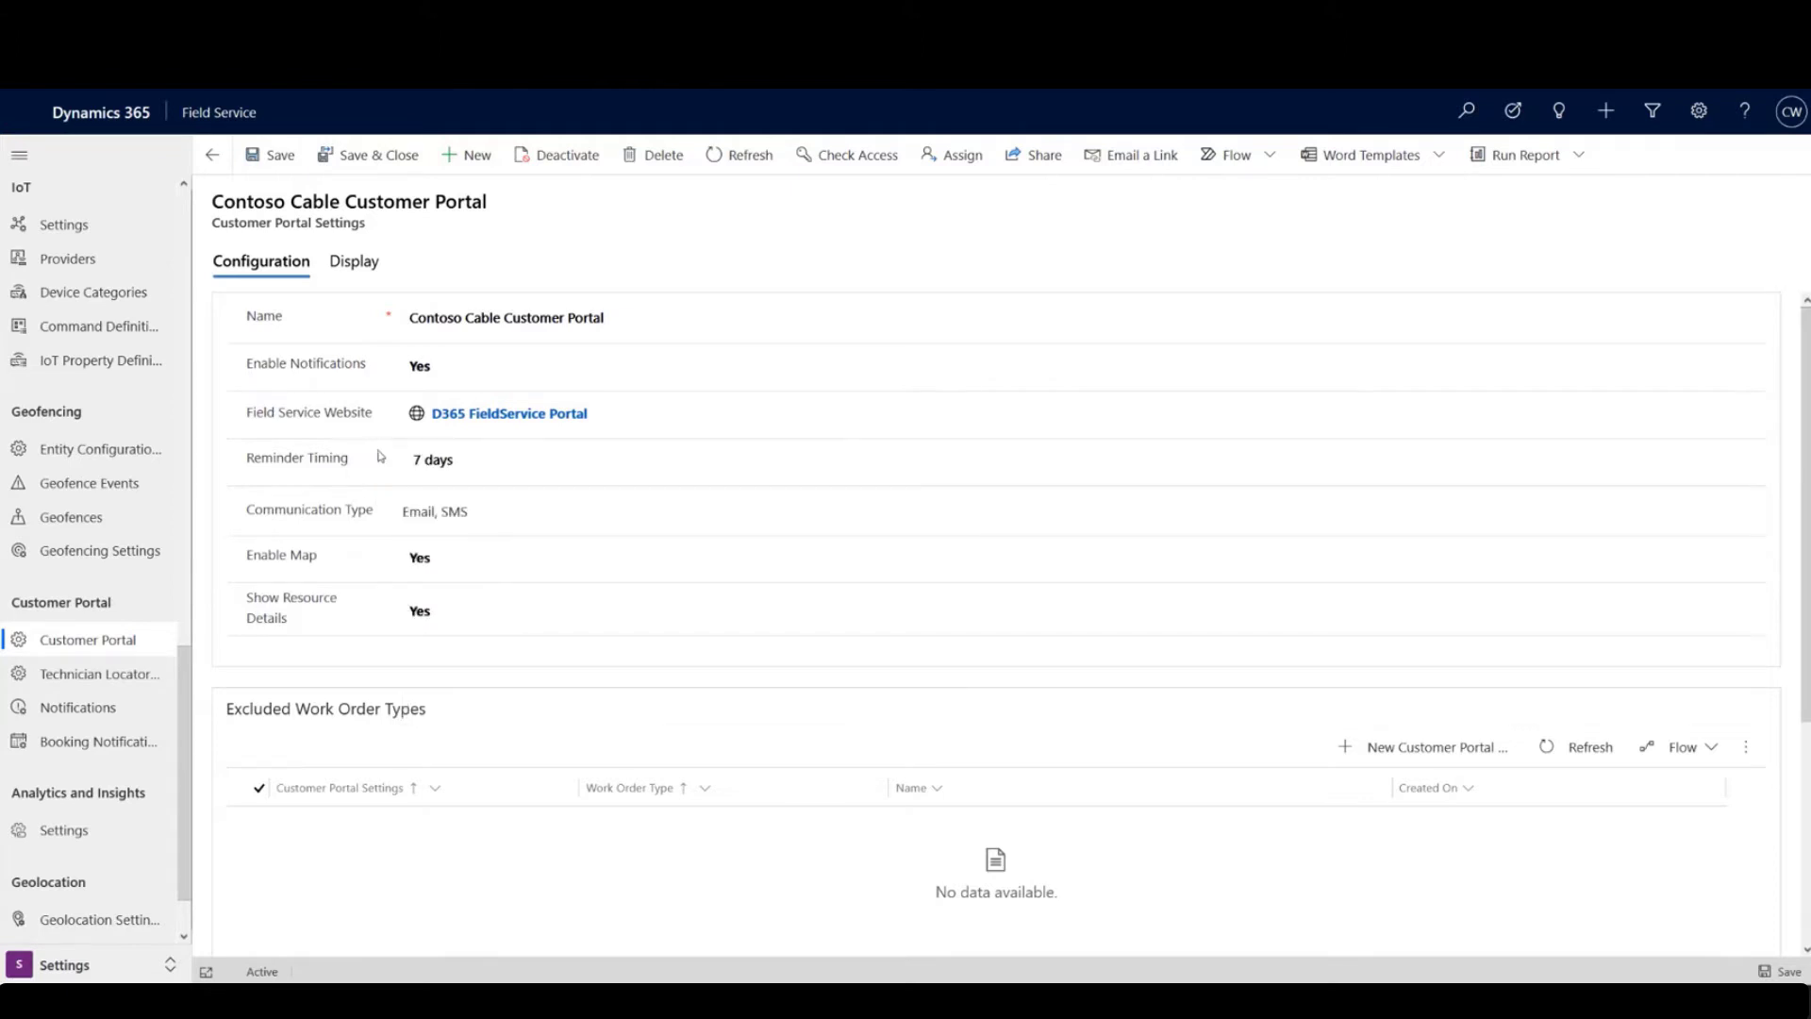
pyautogui.click(435, 517)
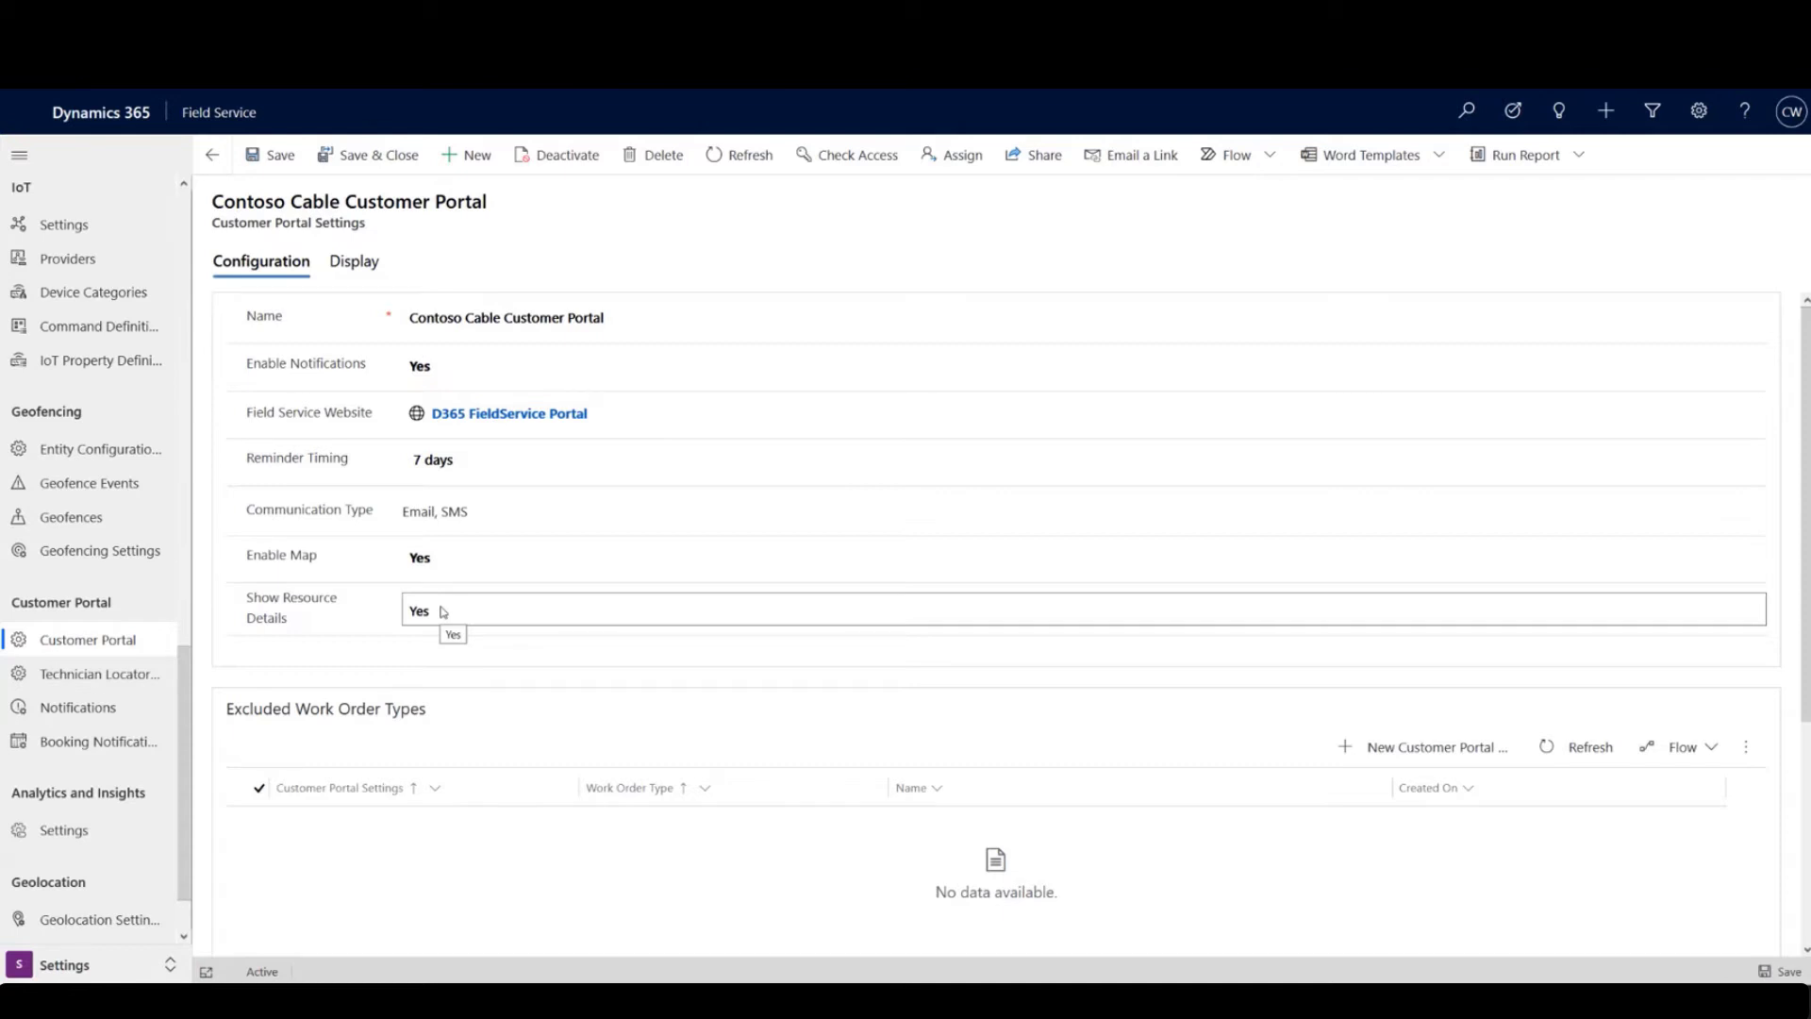
# Examine the Excluded Work Order Types and Excluded Accounts sections of the Contoso Cable Customer Portal record.
pyautogui.scroll(-4, 373, 577)
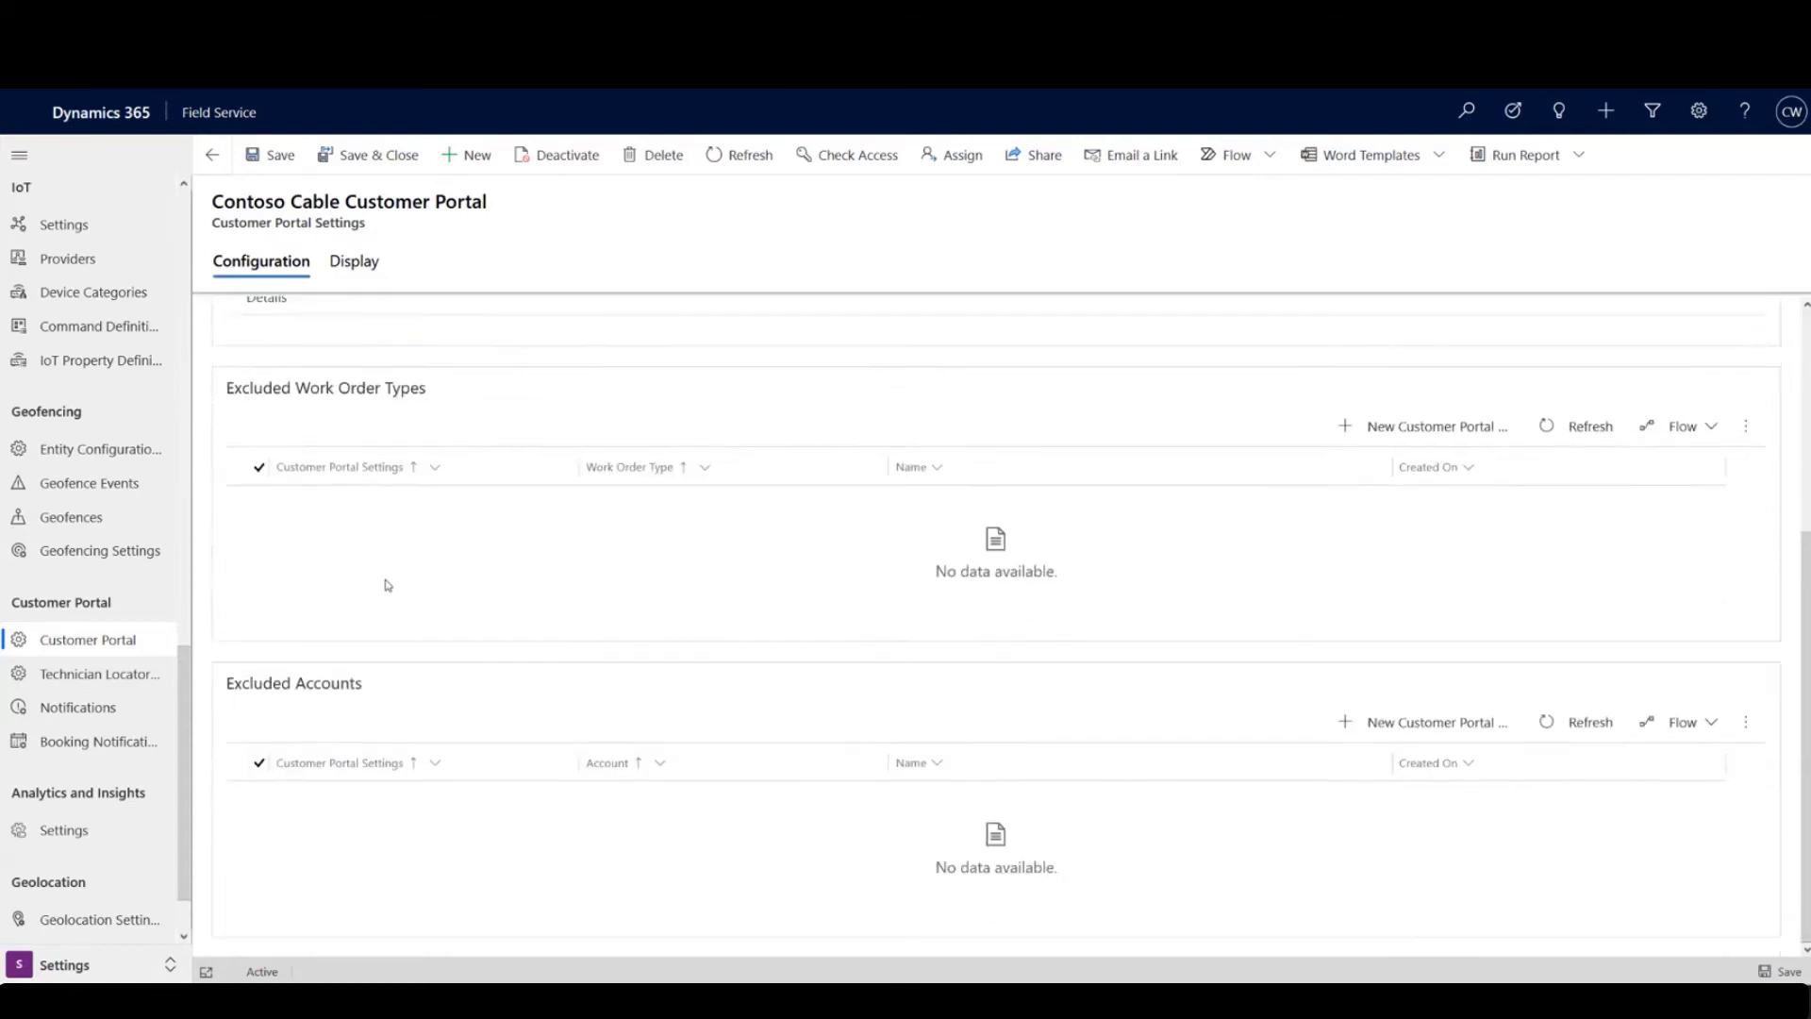
pyautogui.moveTo(467, 389); pyautogui.dragTo(207, 399)
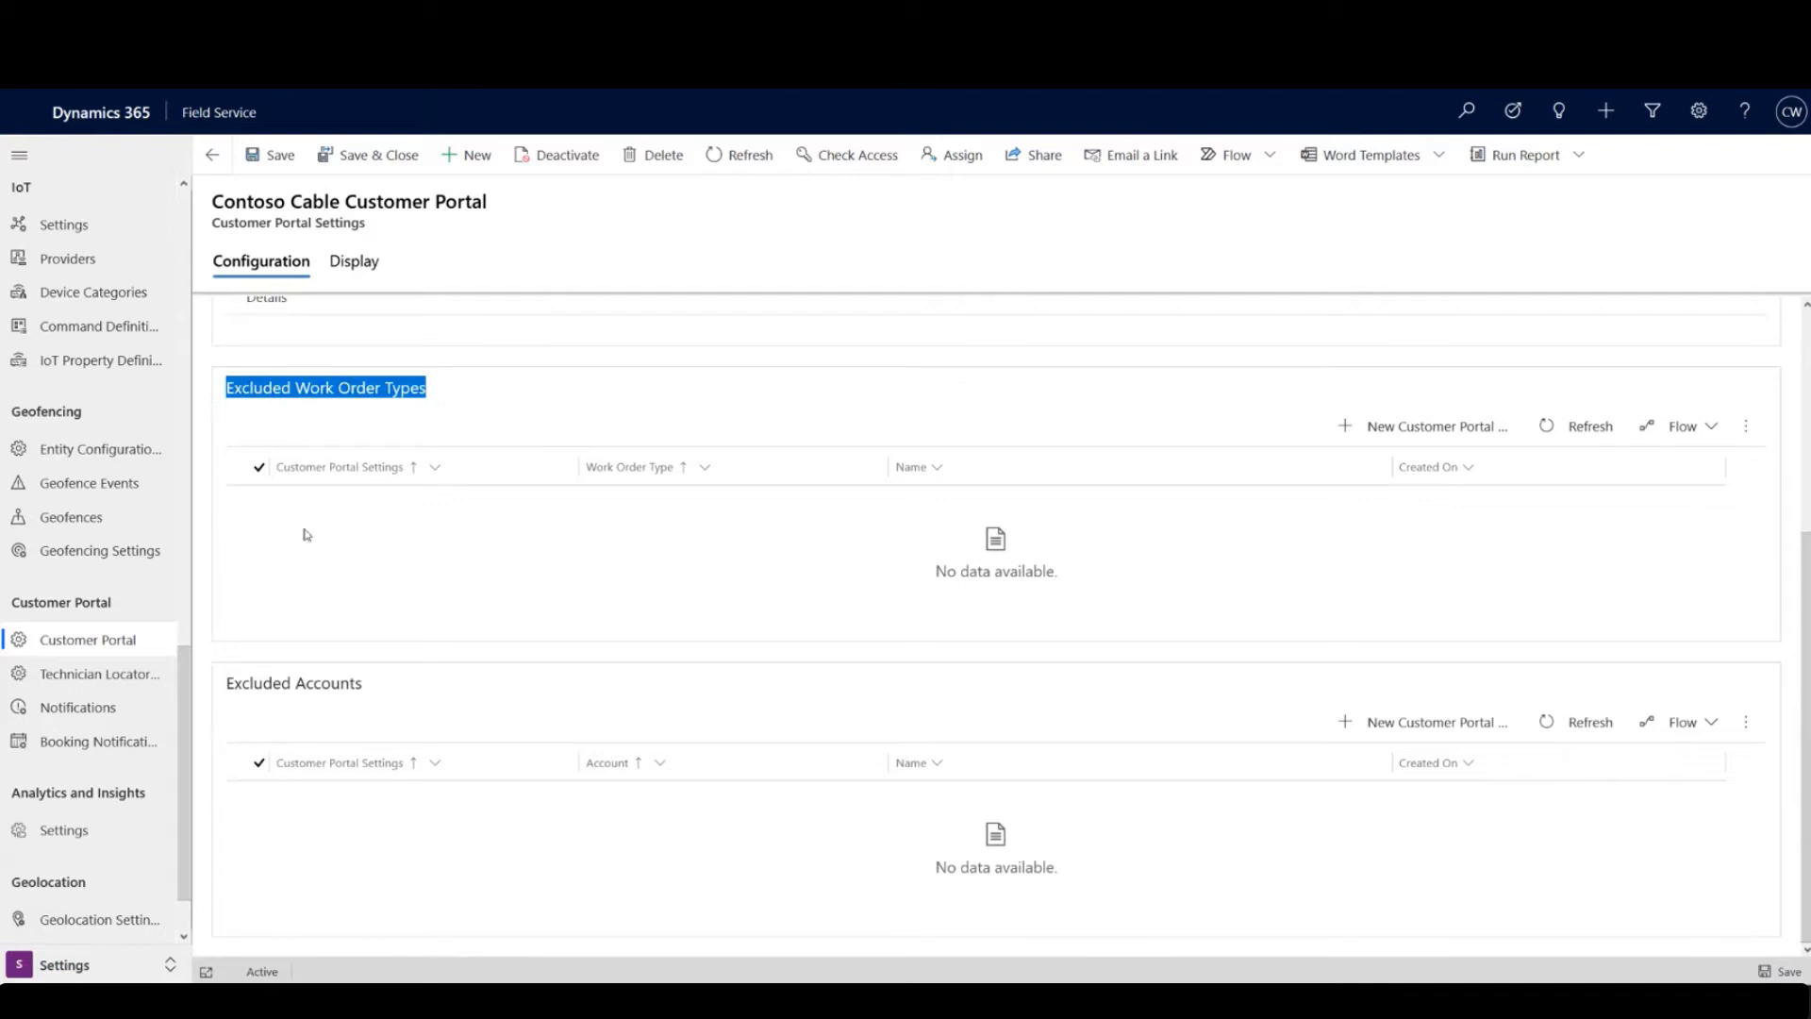
pyautogui.moveTo(382, 689); pyautogui.dragTo(221, 689)
pyautogui.click(227, 691)
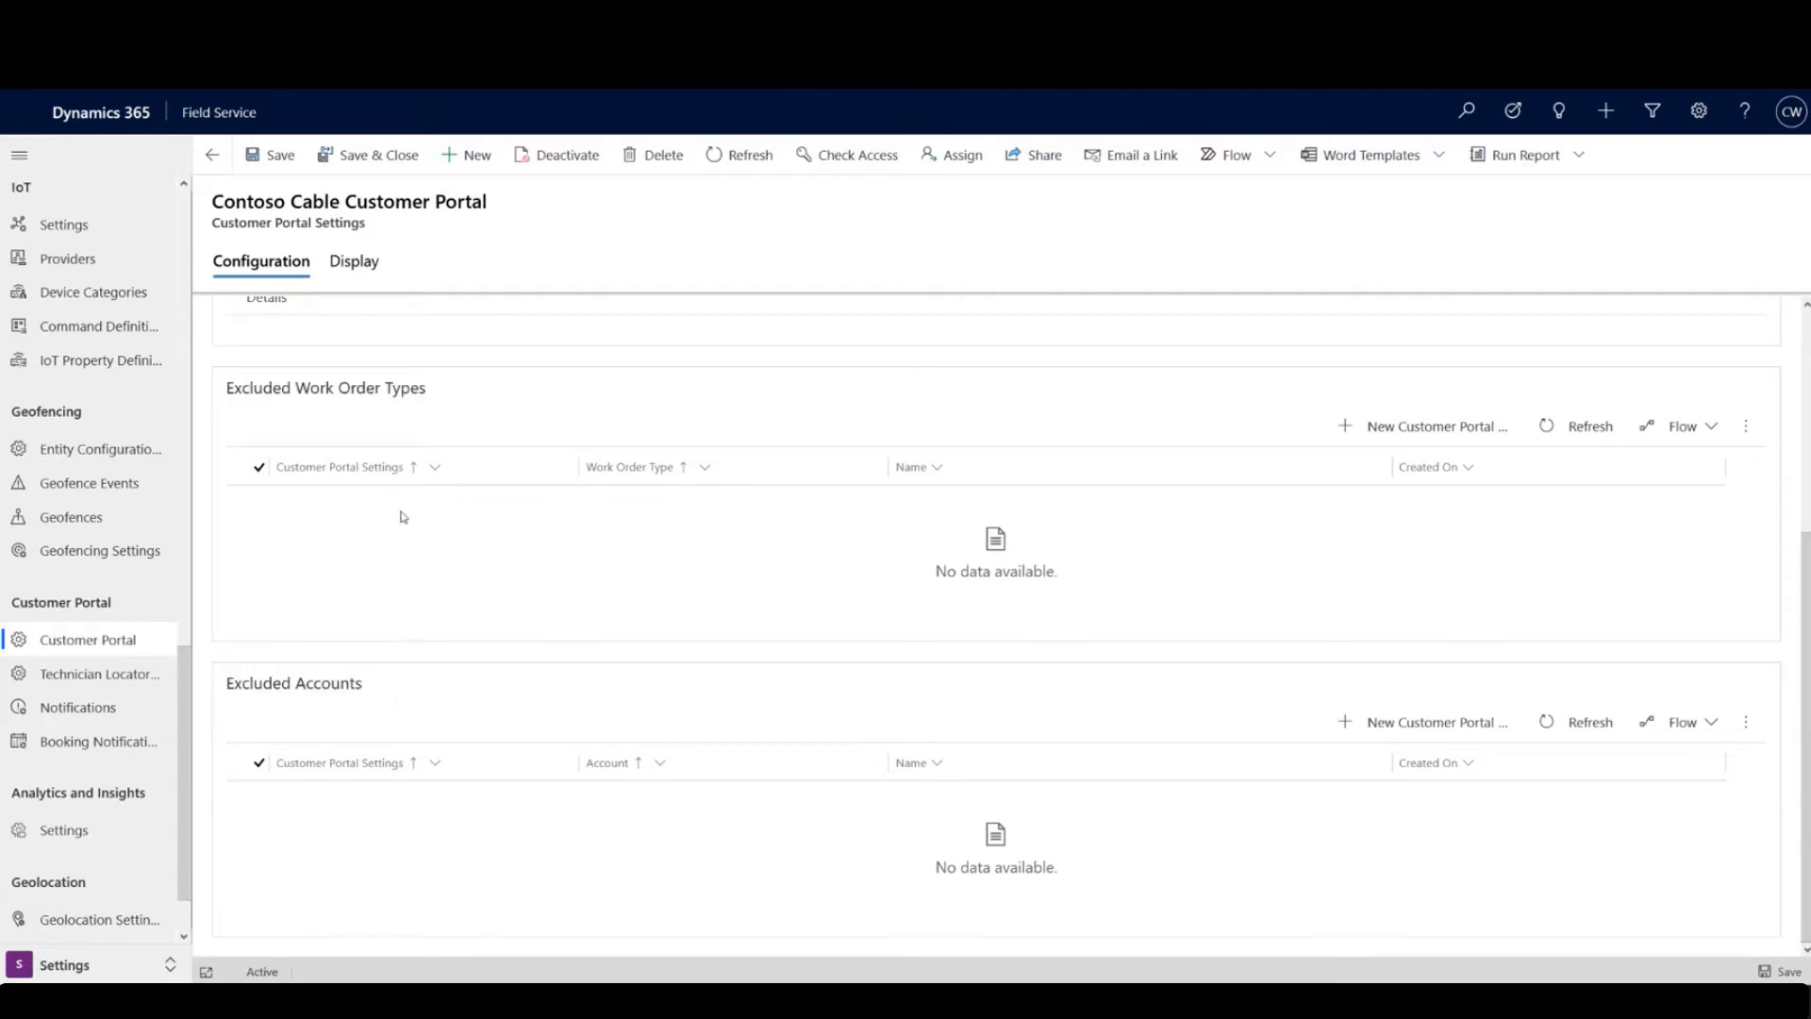
pyautogui.moveTo(430, 389); pyautogui.dragTo(226, 388)
pyautogui.click(226, 389)
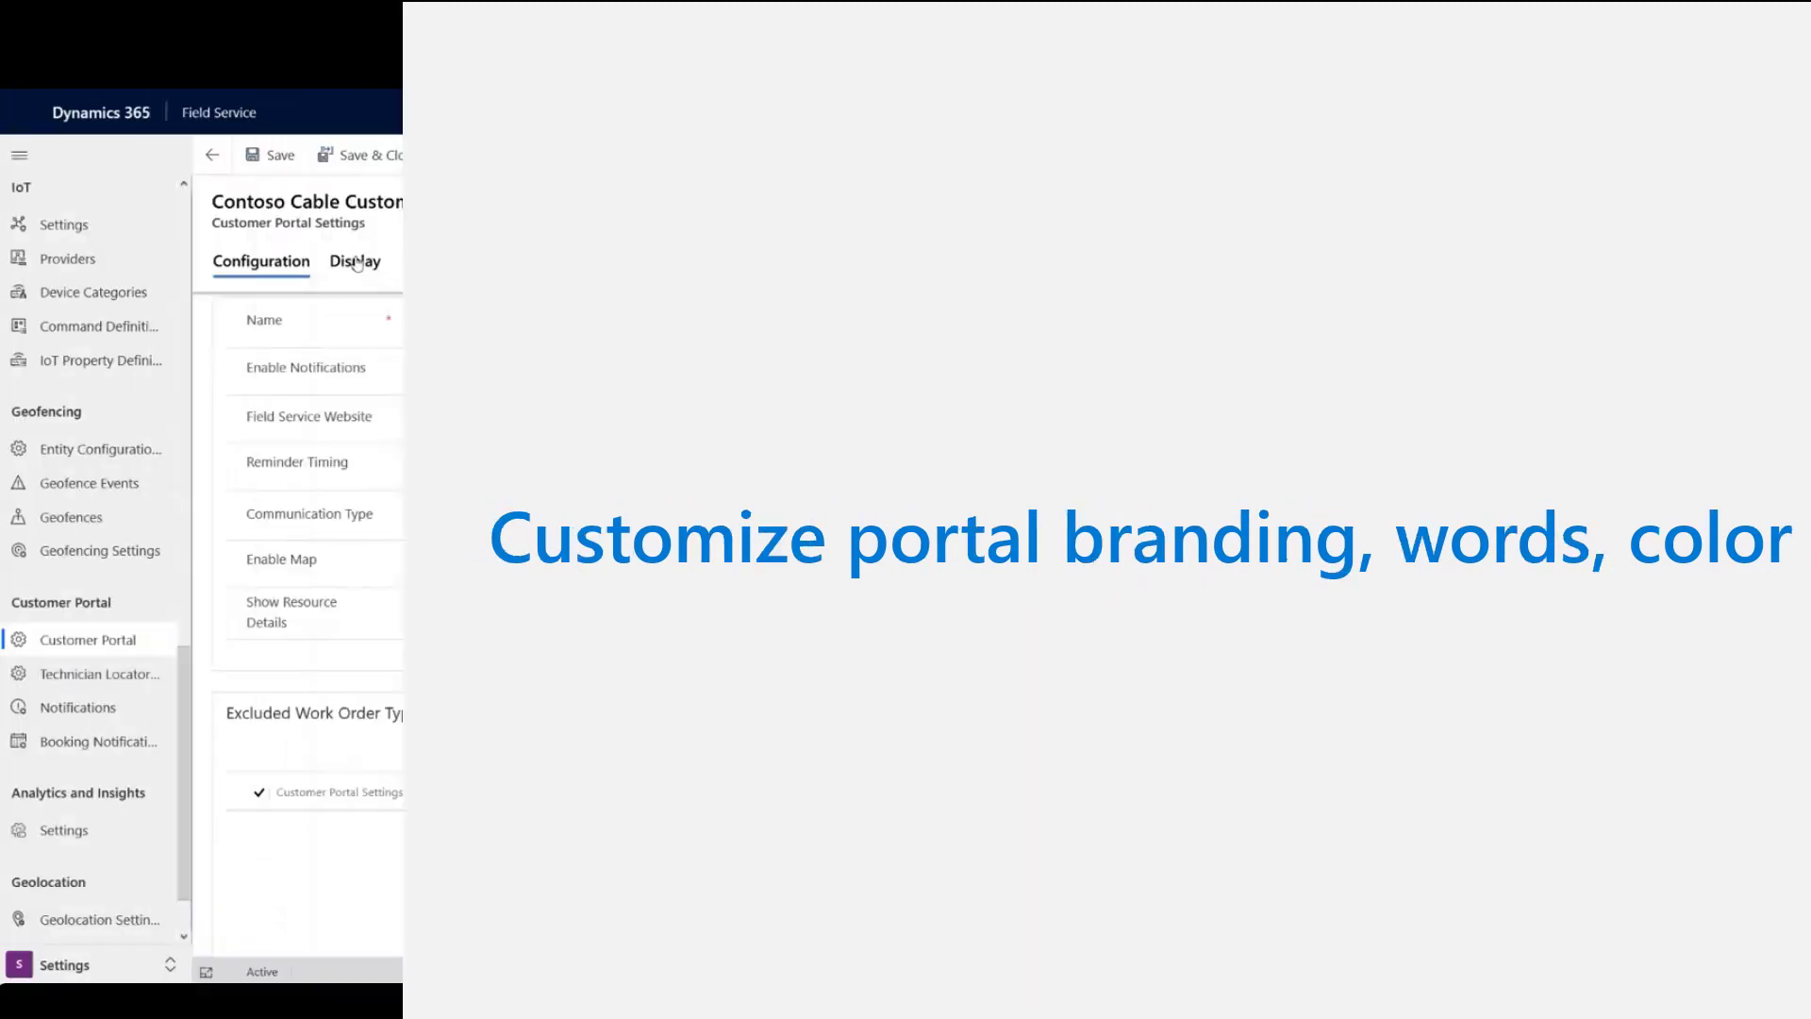
# Review the customer portal's display settings for font style and colors, and its Code Snippets section, without changing them.
pyautogui.click(355, 262)
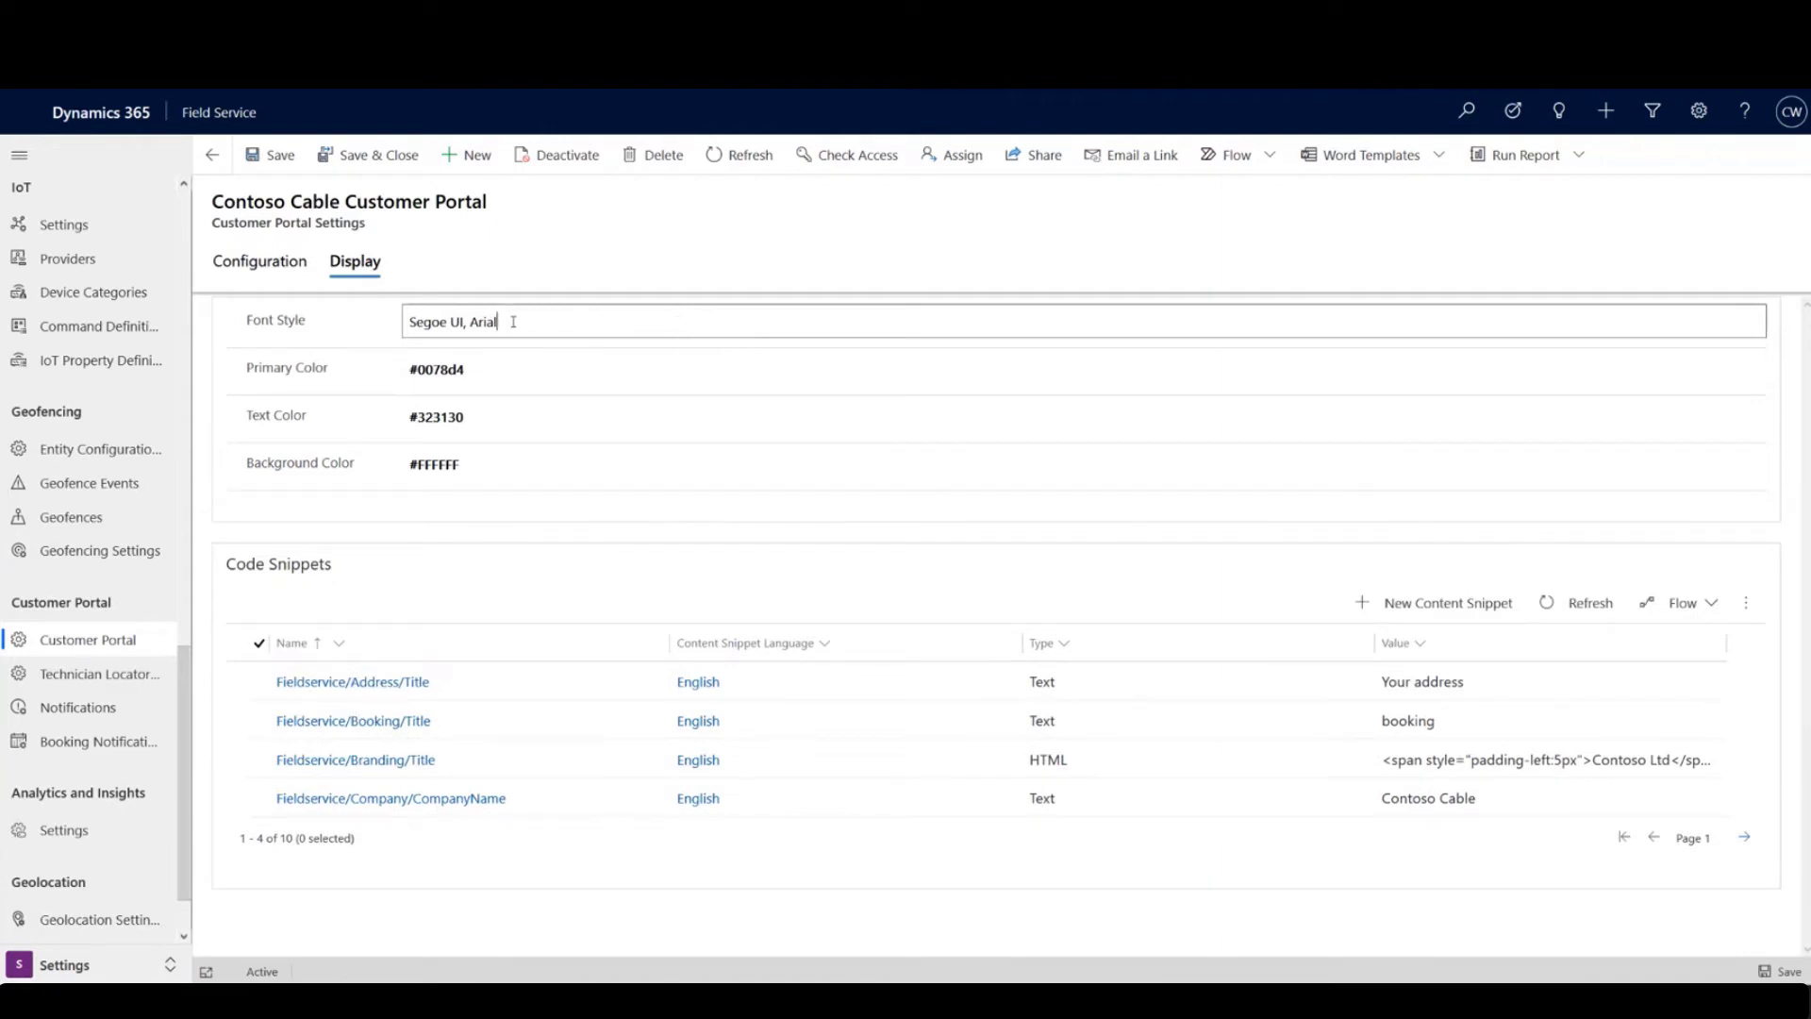
pyautogui.moveTo(500, 322); pyautogui.dragTo(368, 338)
pyautogui.click(494, 369)
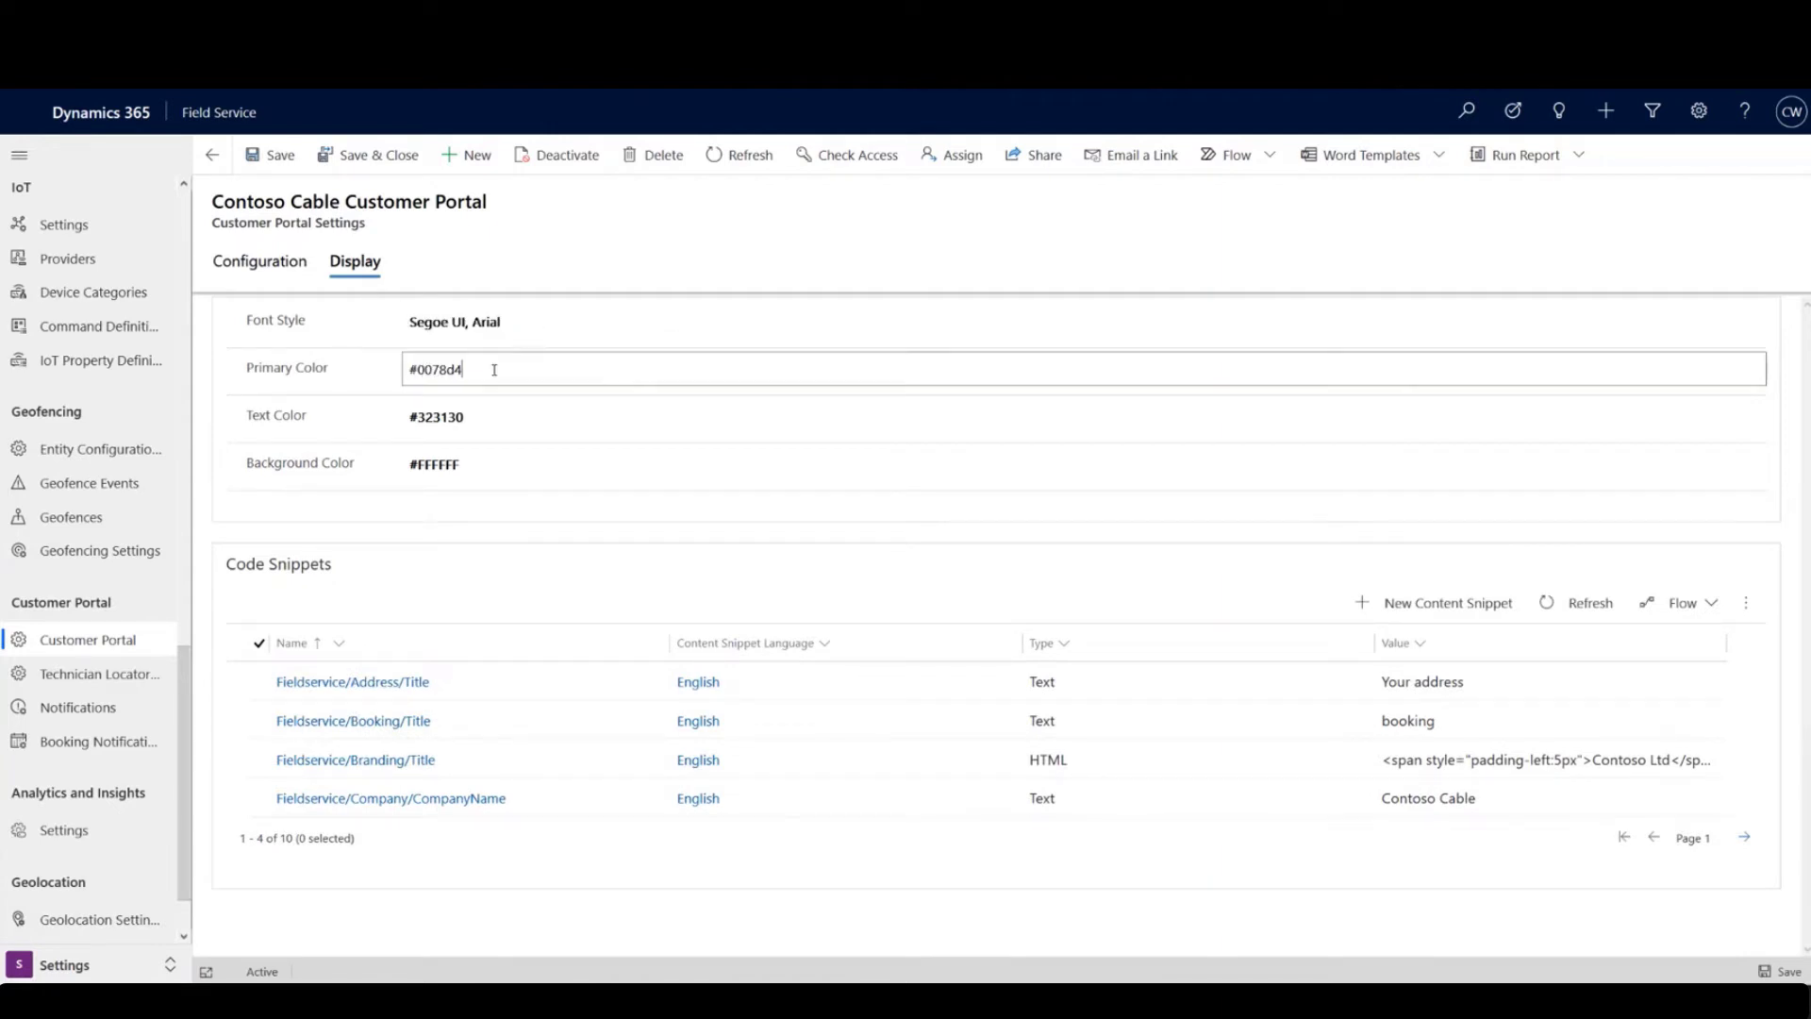
pyautogui.click(518, 464)
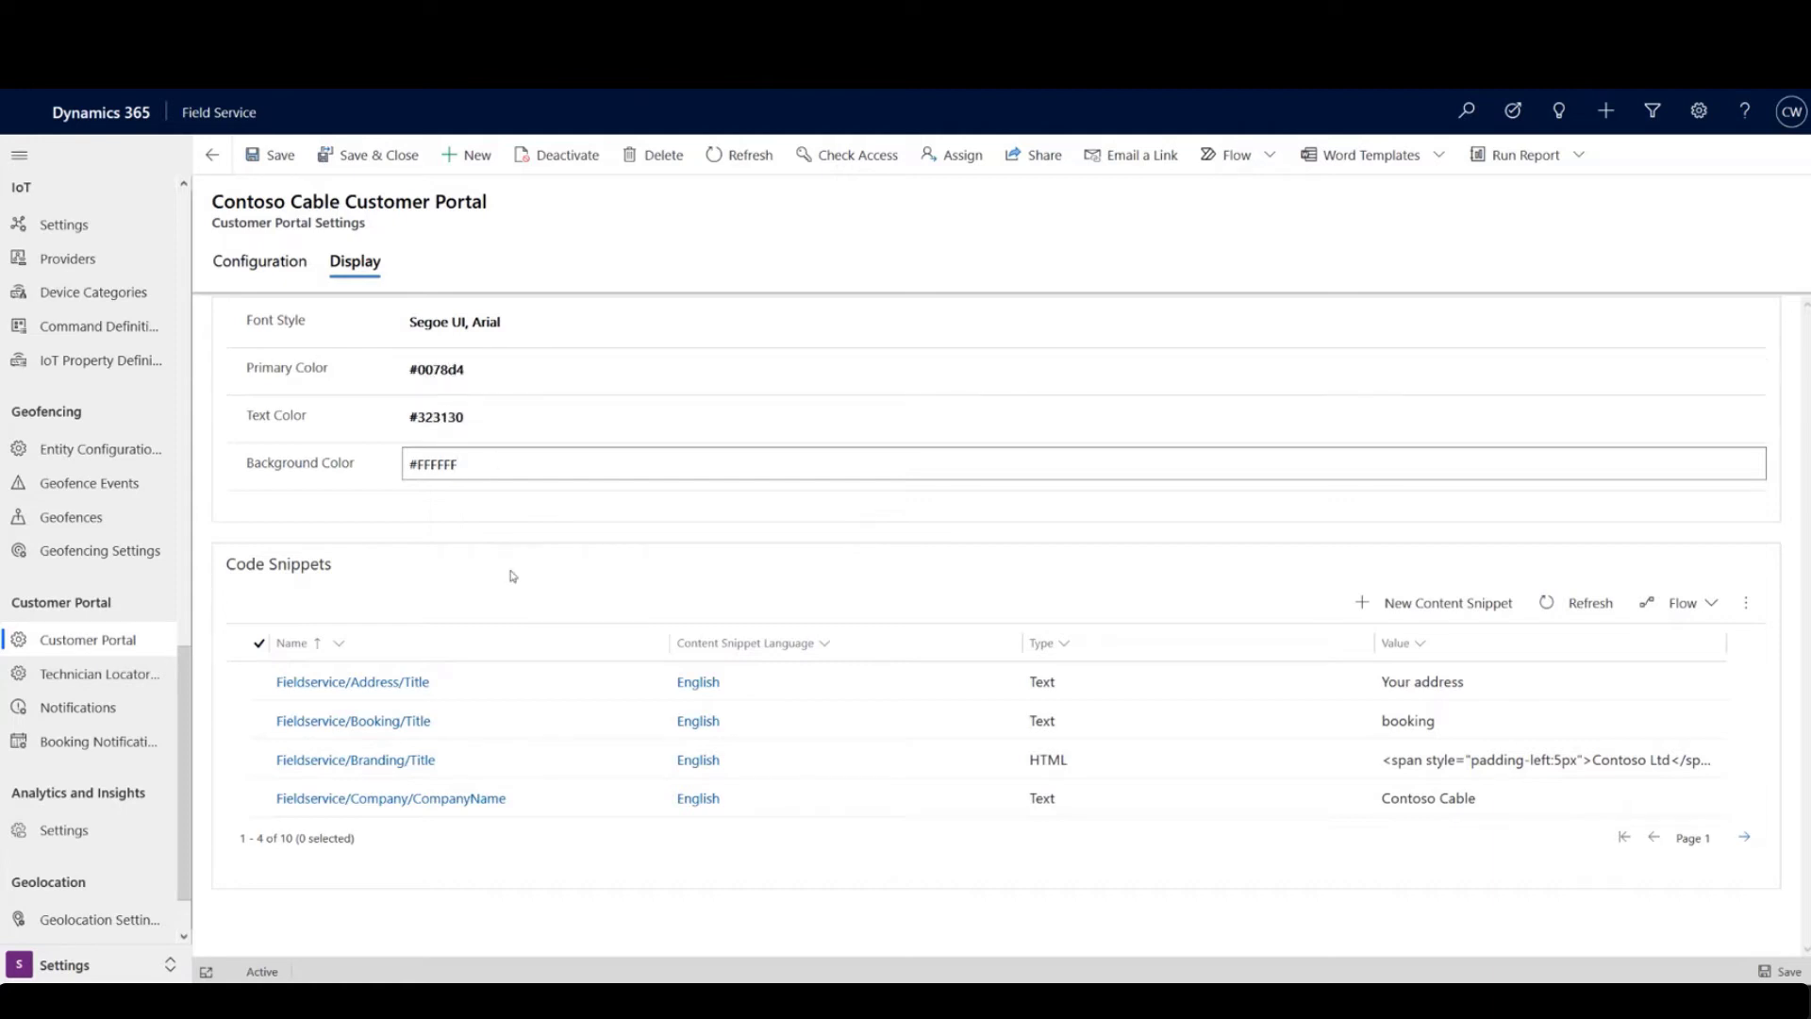
pyautogui.moveTo(340, 572); pyautogui.dragTo(227, 571)
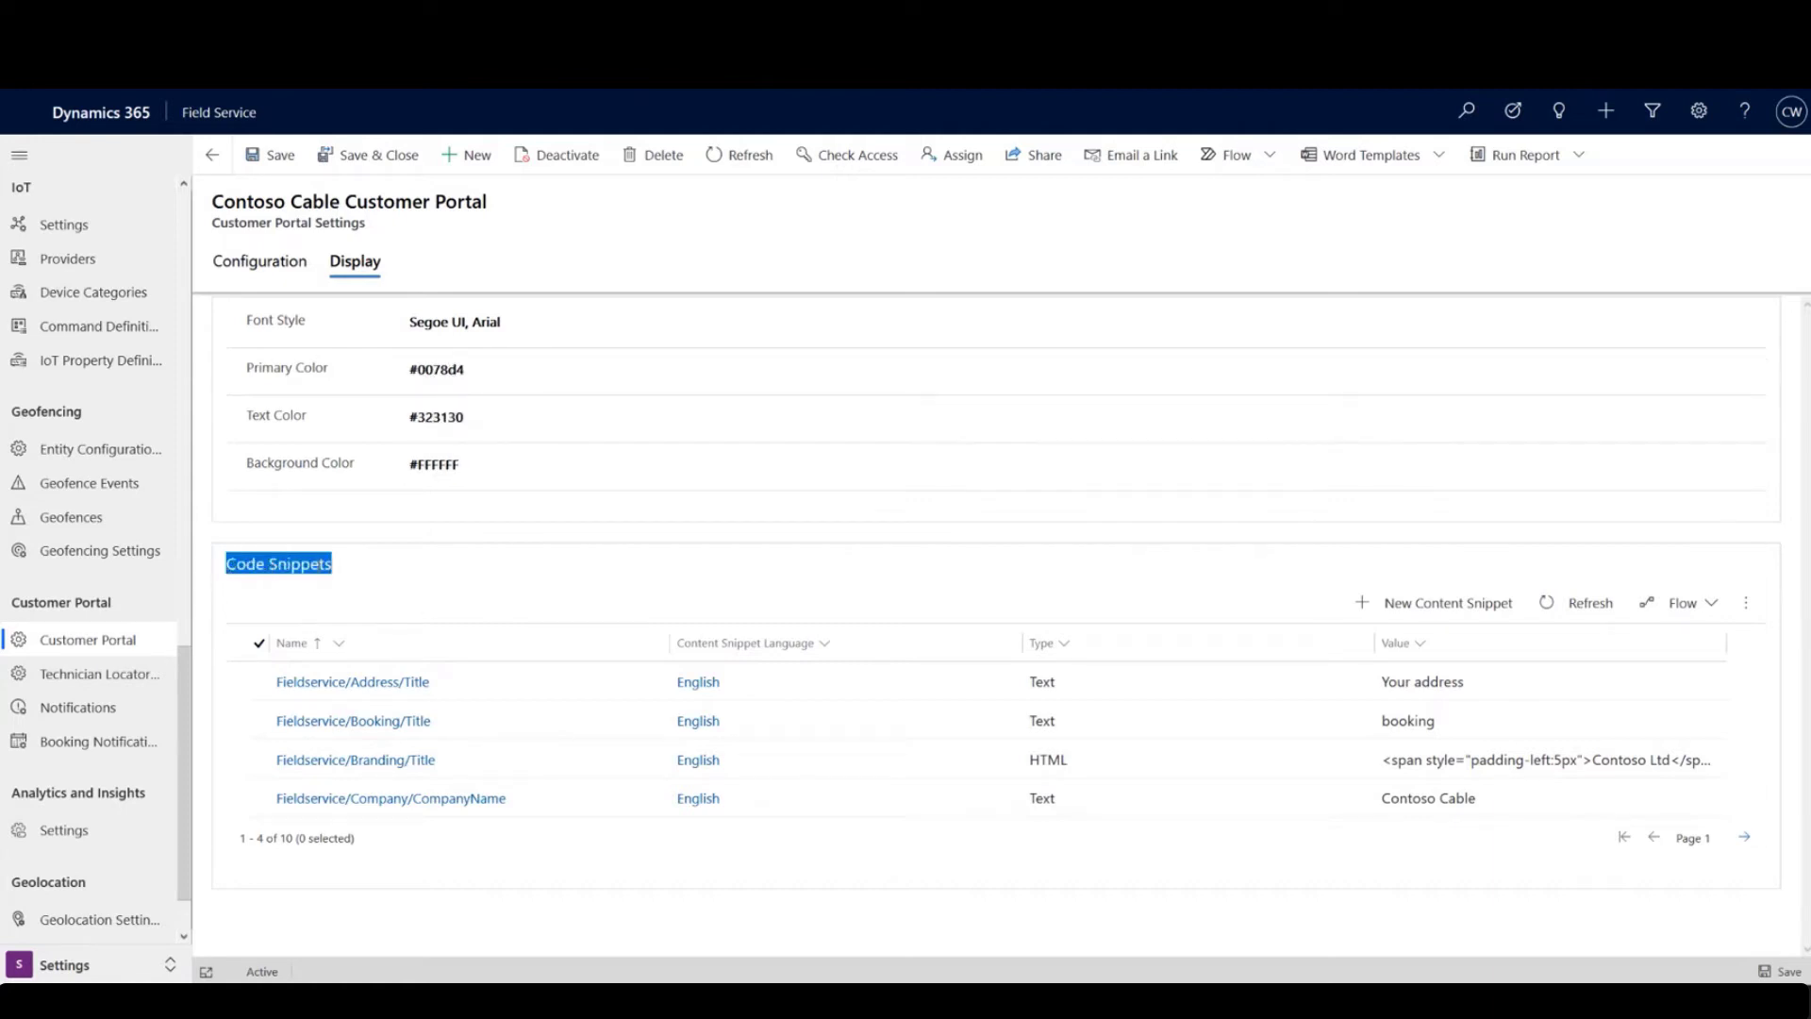
pyautogui.moveTo(347, 571); pyautogui.dragTo(226, 570)
pyautogui.click(428, 578)
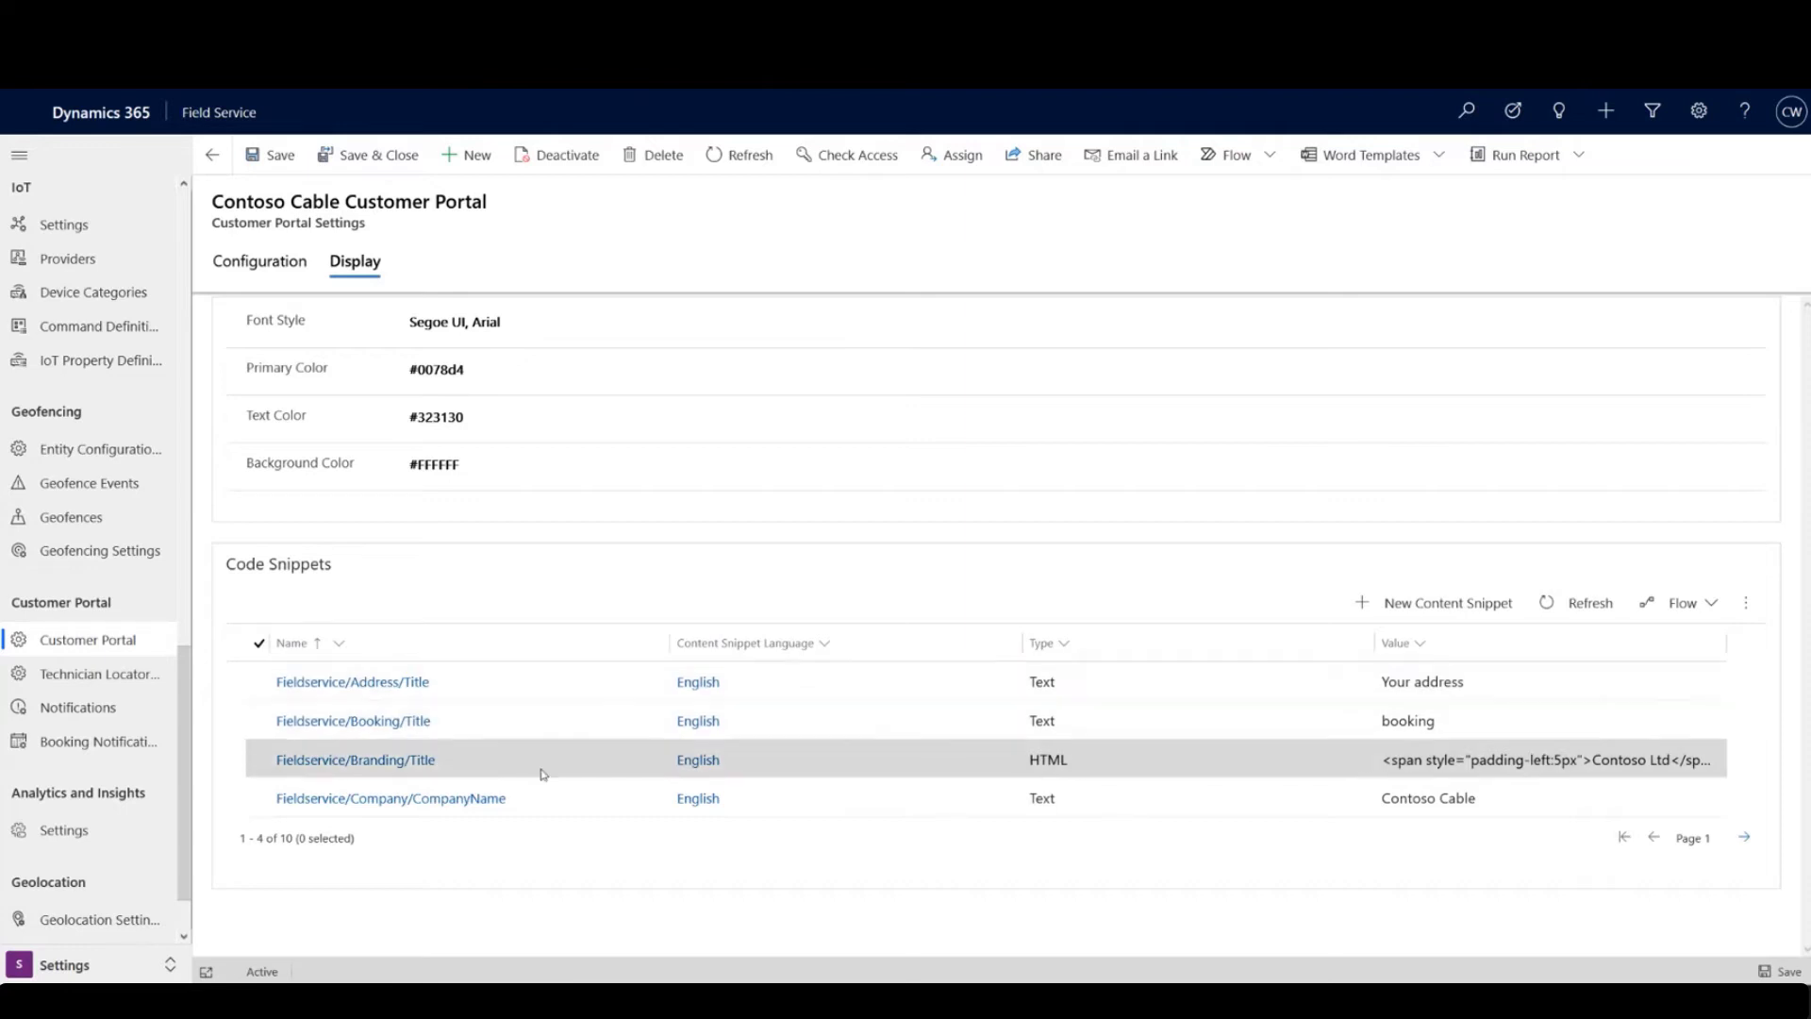
# Open the Fieldservice/Booking/Title content snippet, examine its Value field, and return to the customer portal record.
pyautogui.click(1405, 732)
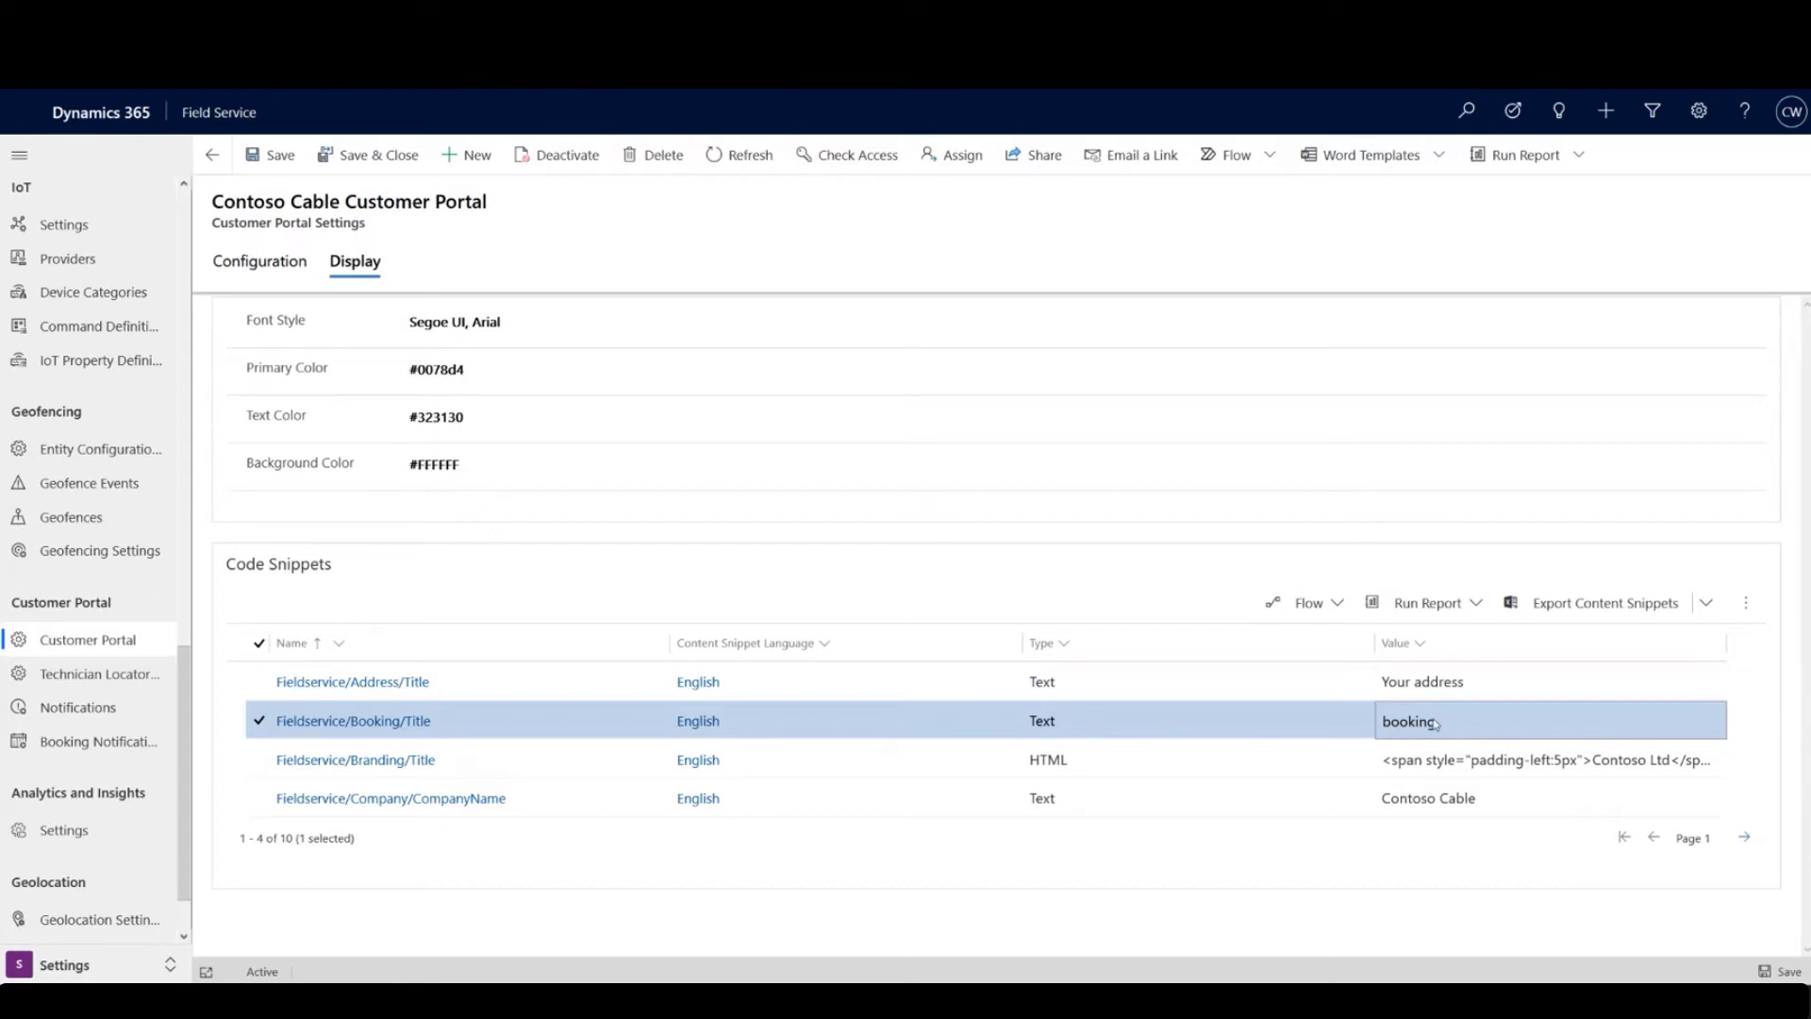
pyautogui.click(589, 725)
pyautogui.click(589, 725)
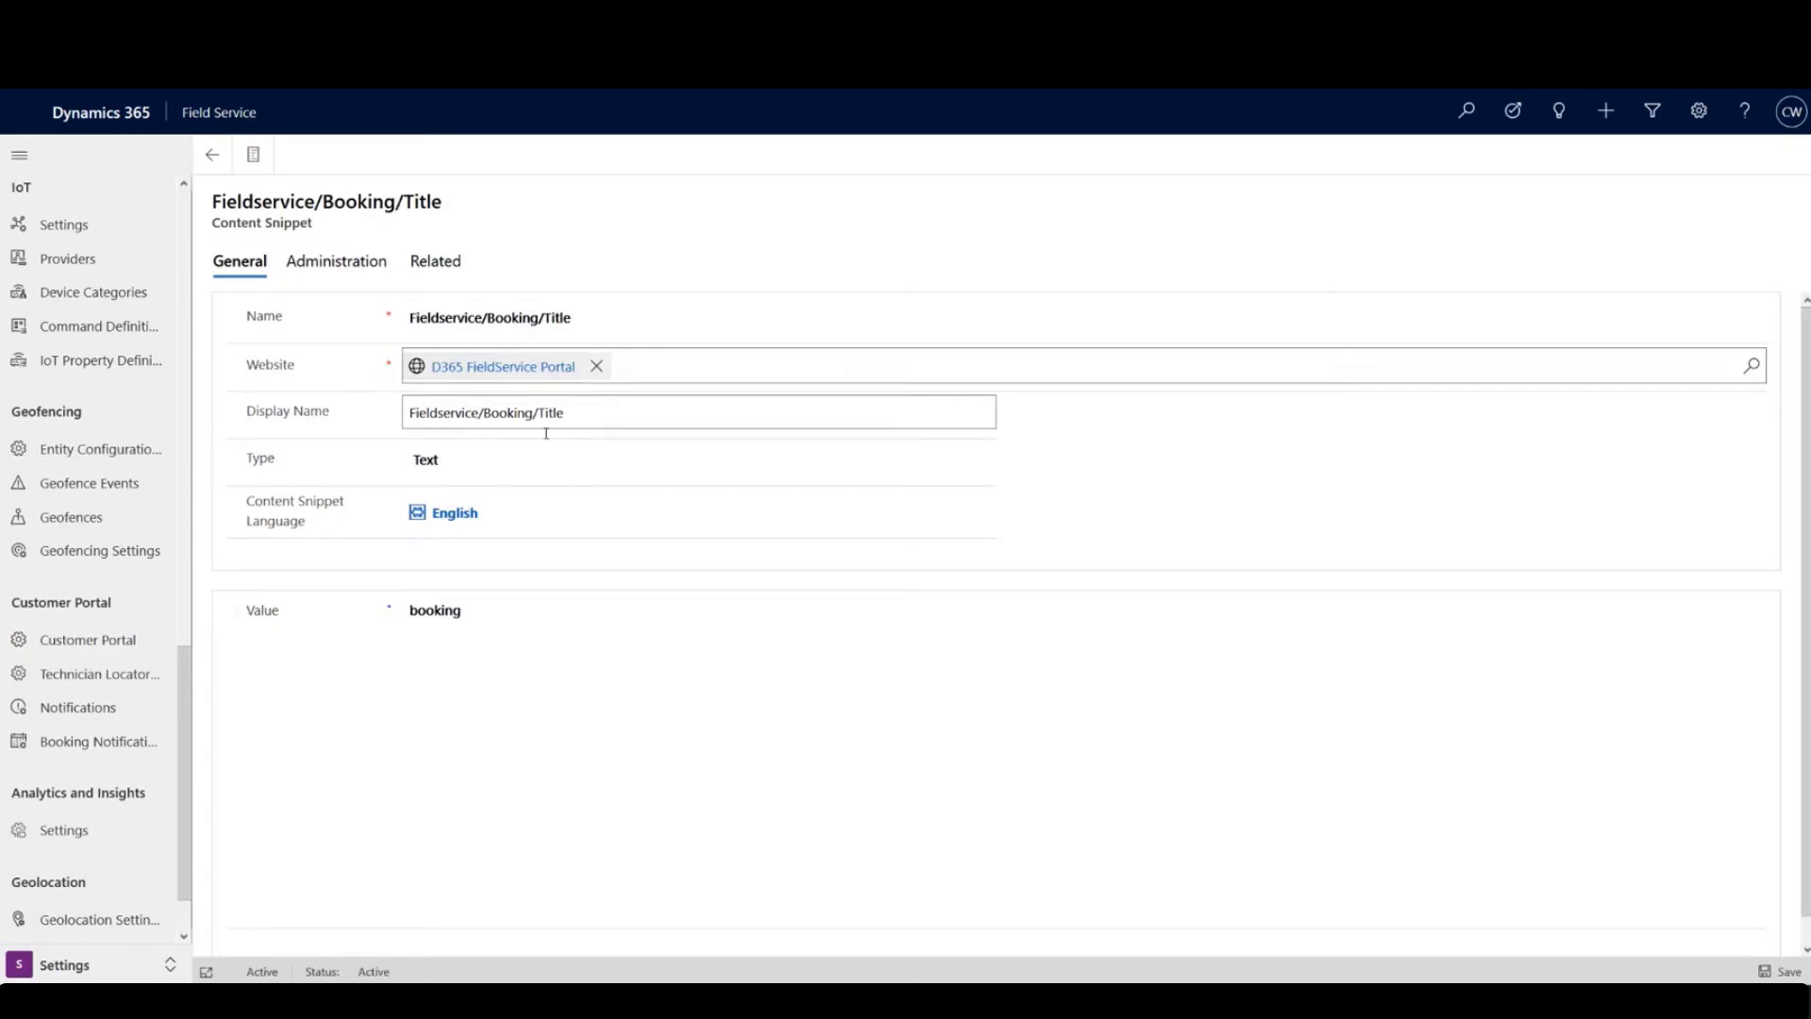
pyautogui.click(551, 614)
pyautogui.moveTo(551, 614); pyautogui.dragTo(373, 616)
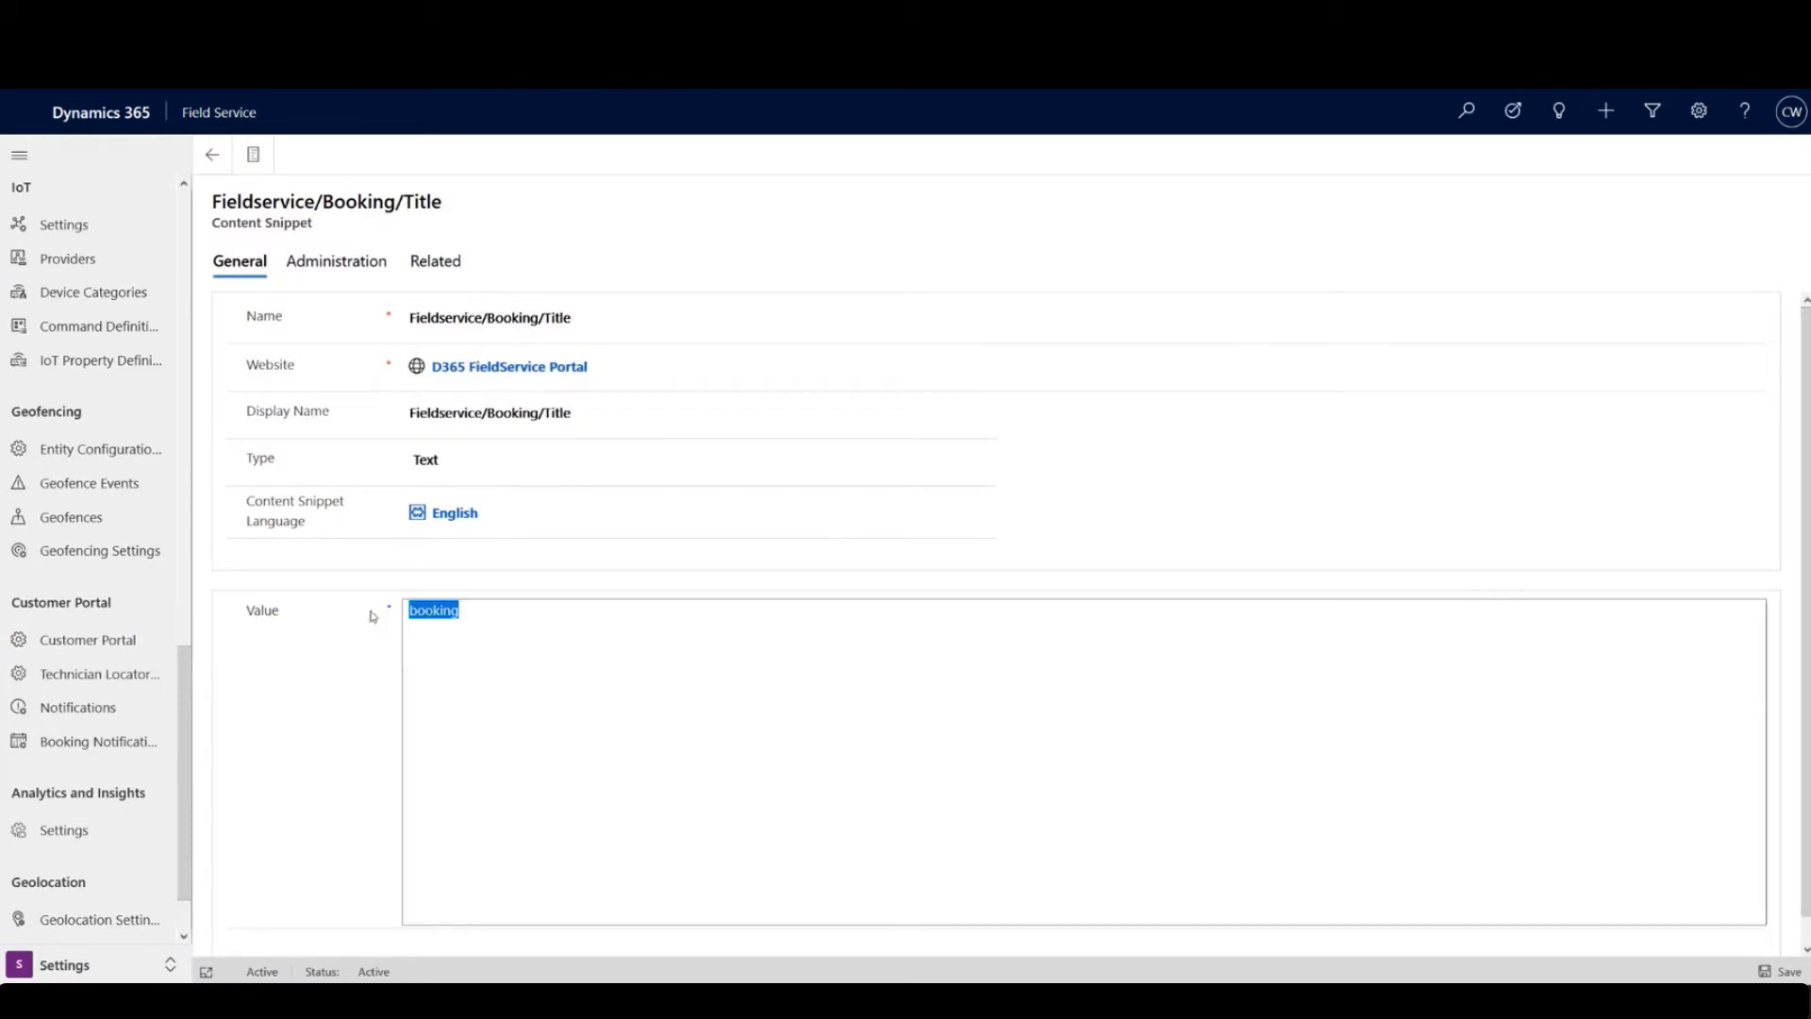
pyautogui.click(489, 615)
pyautogui.click(212, 155)
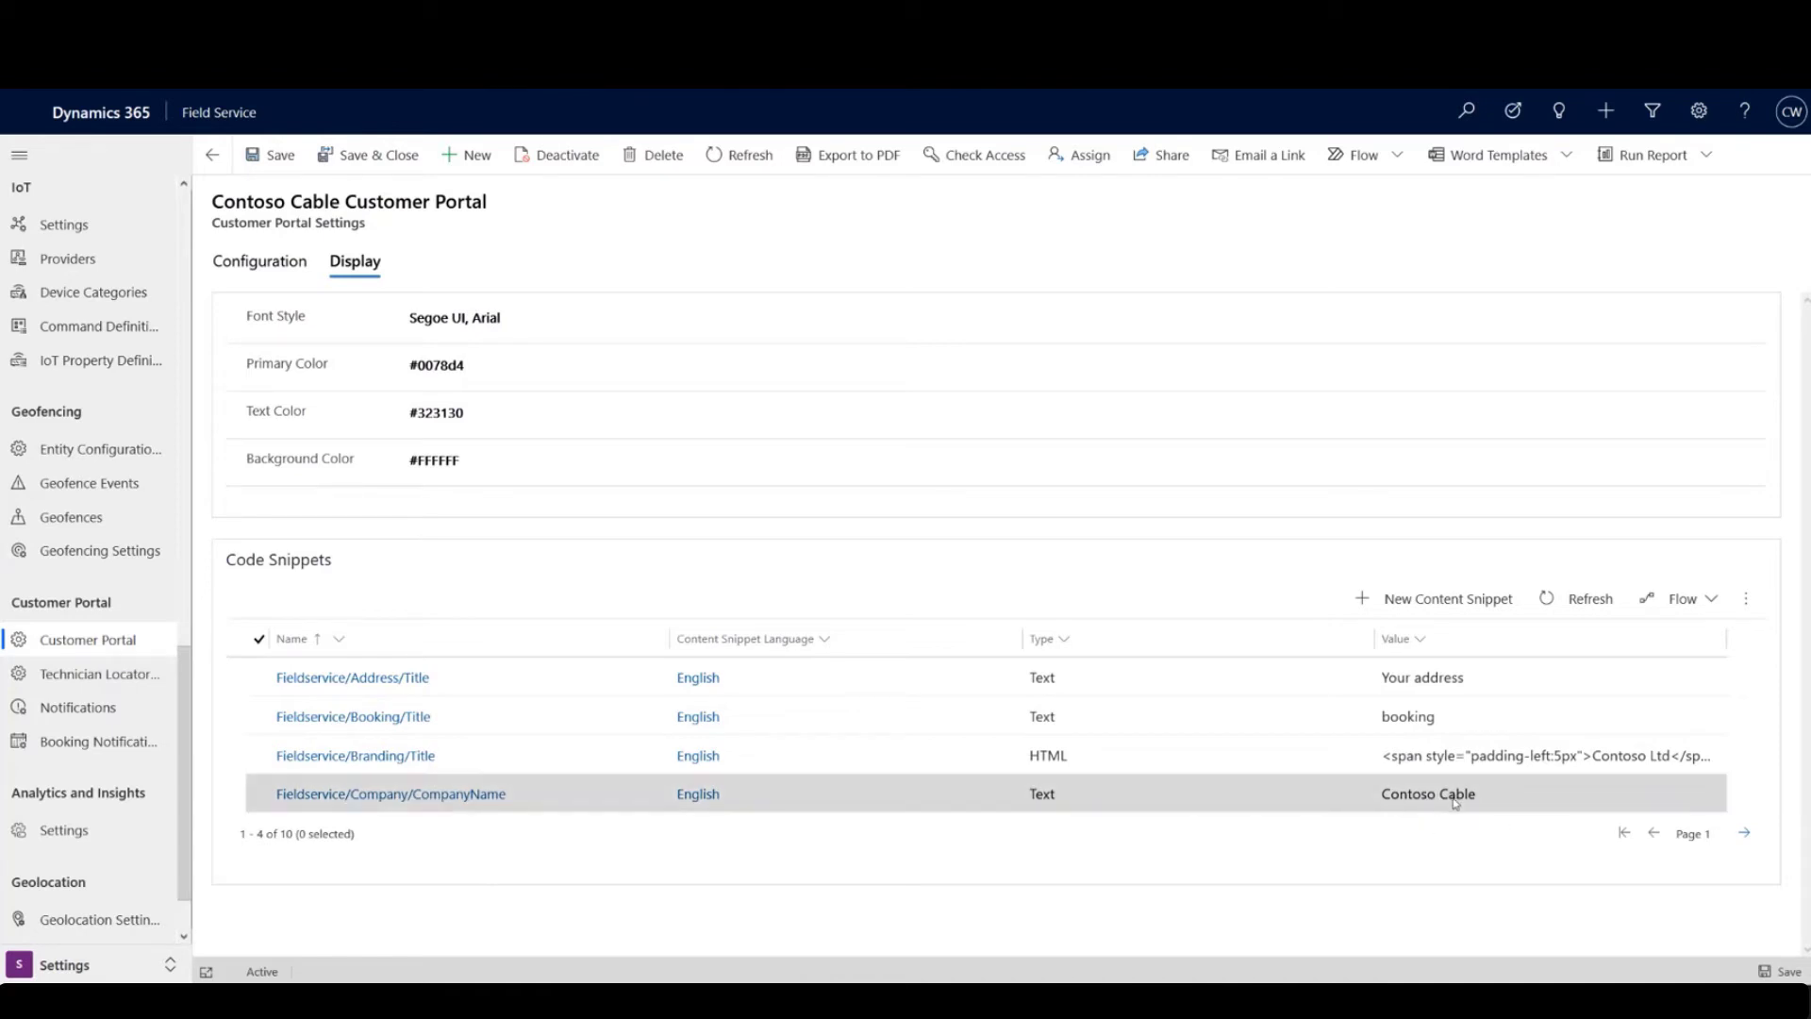
# Look through the remaining code snippets, open the Mobile Header snippet to inspect its HTML value, and leave it unchanged.
pyautogui.click(1745, 832)
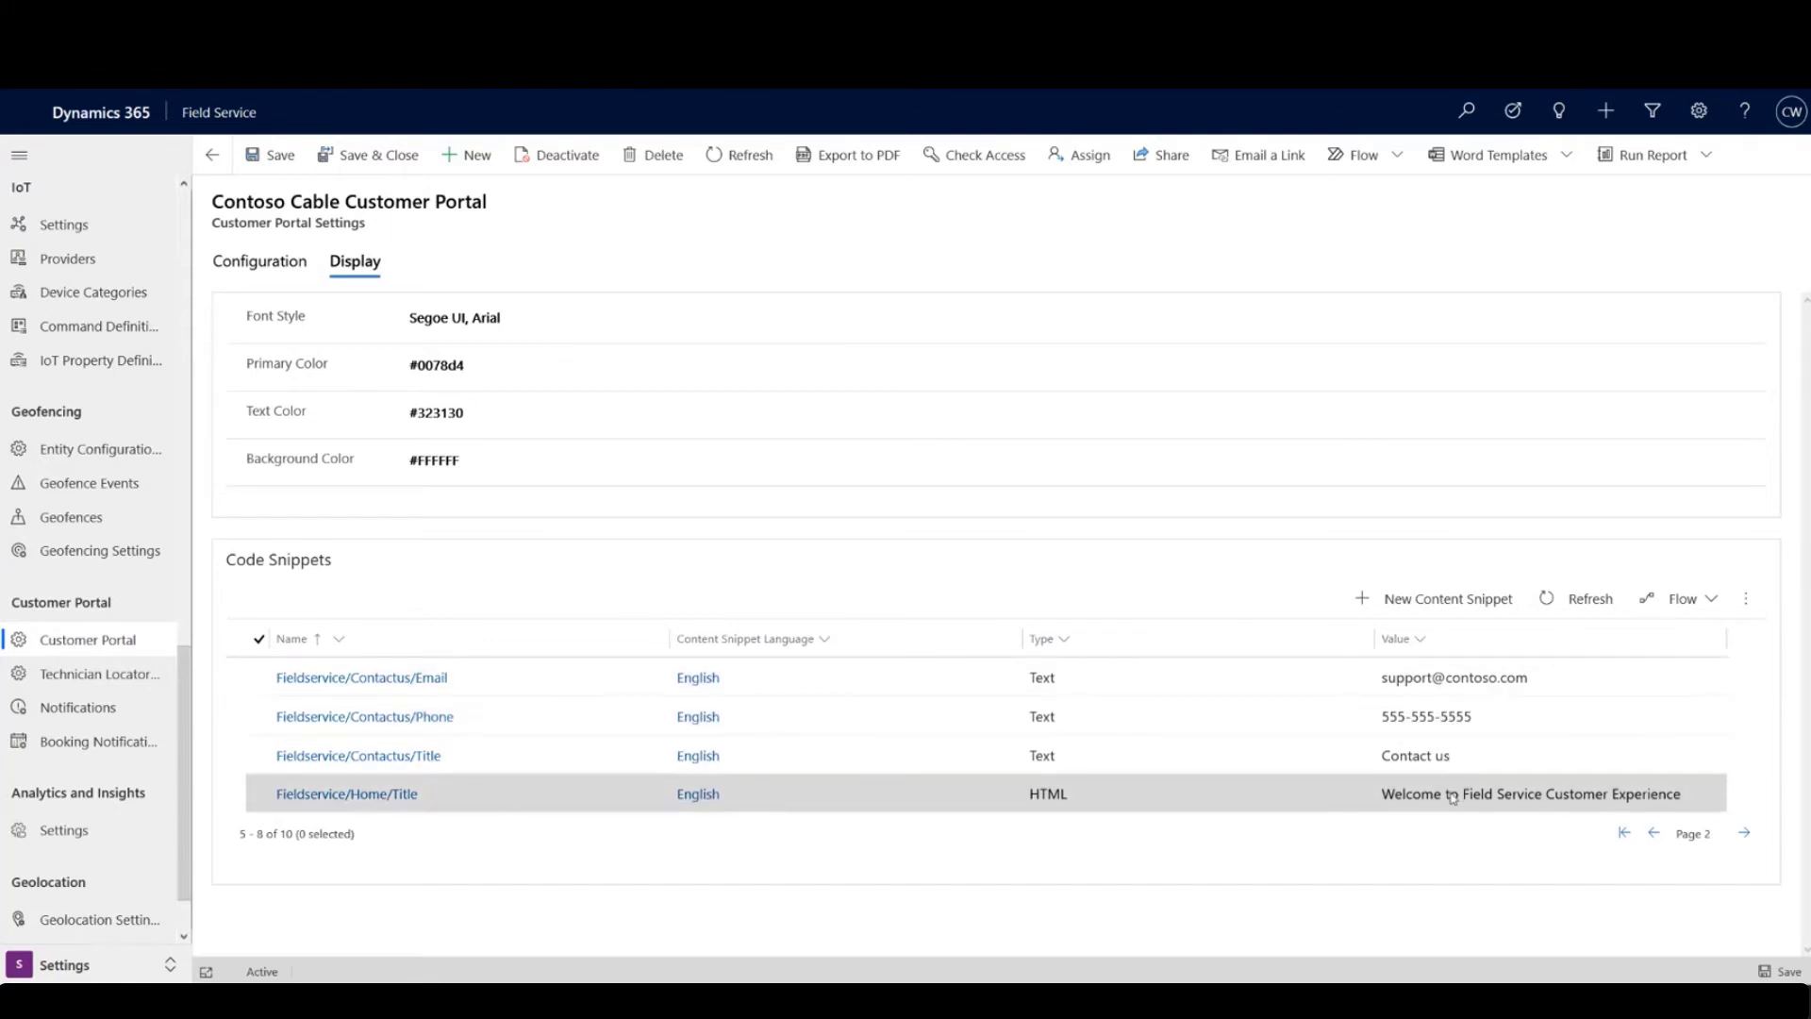
pyautogui.click(1744, 833)
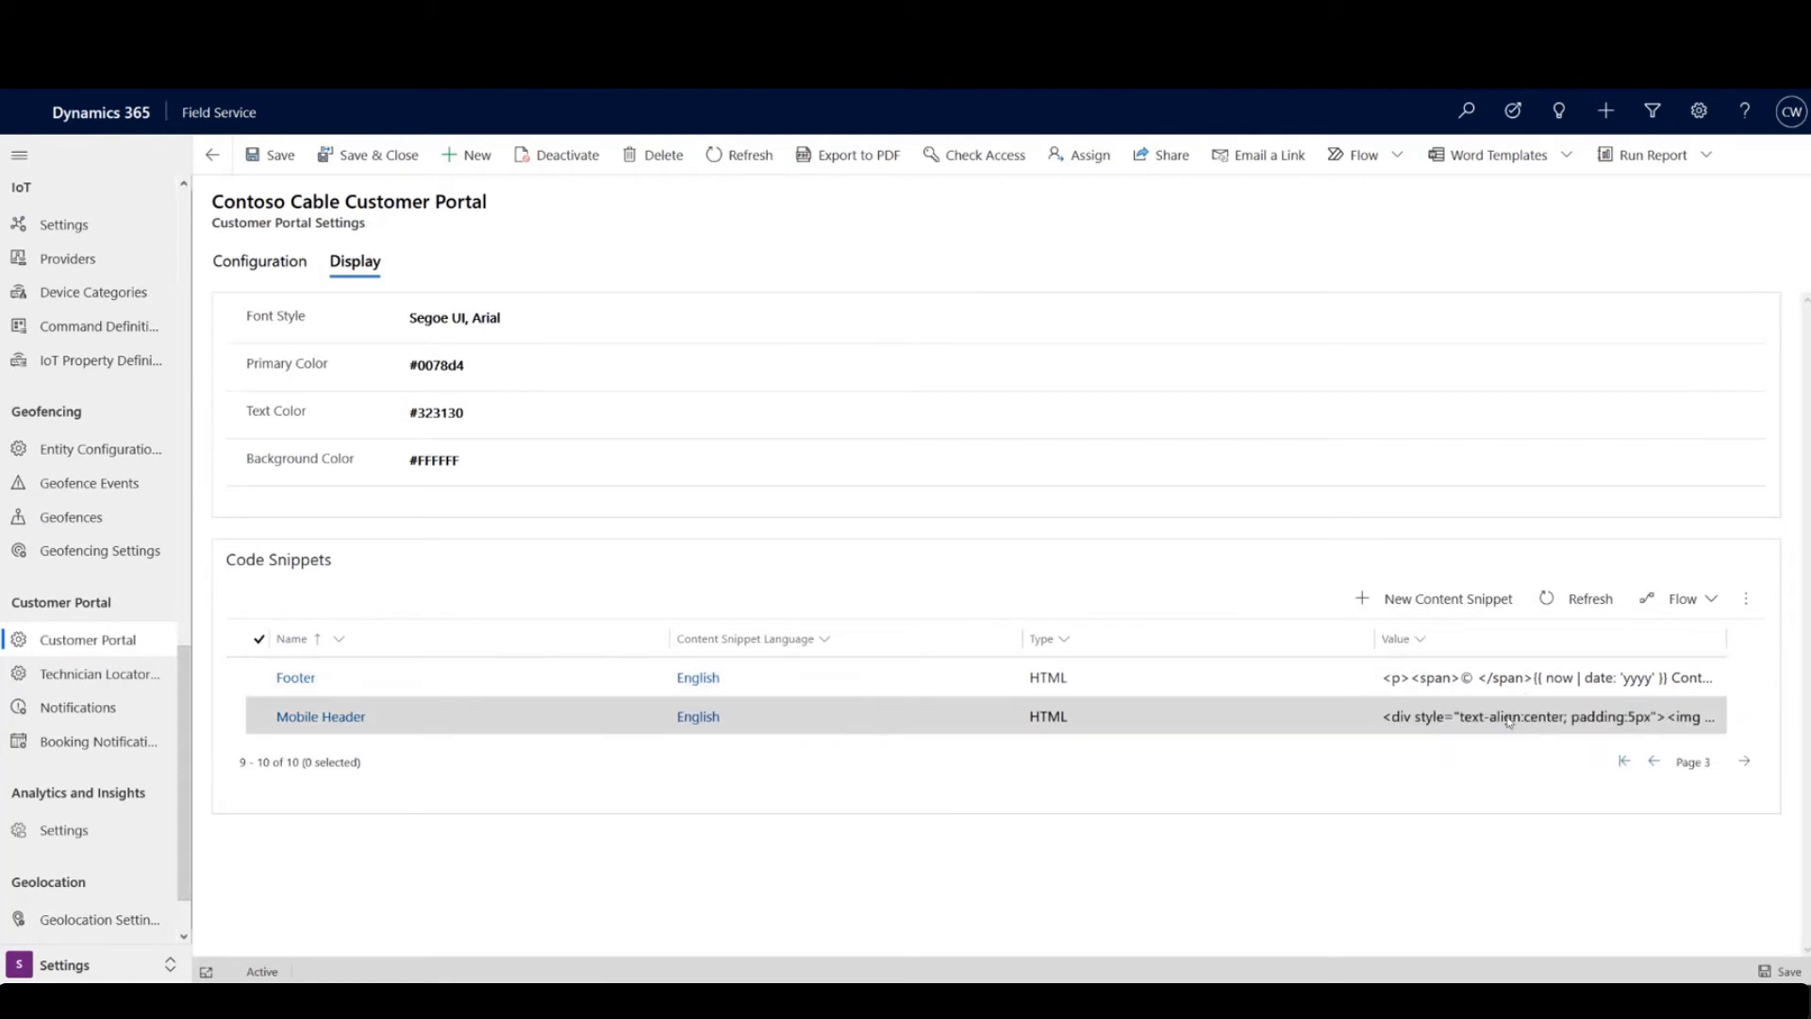
pyautogui.doubleClick(1324, 716)
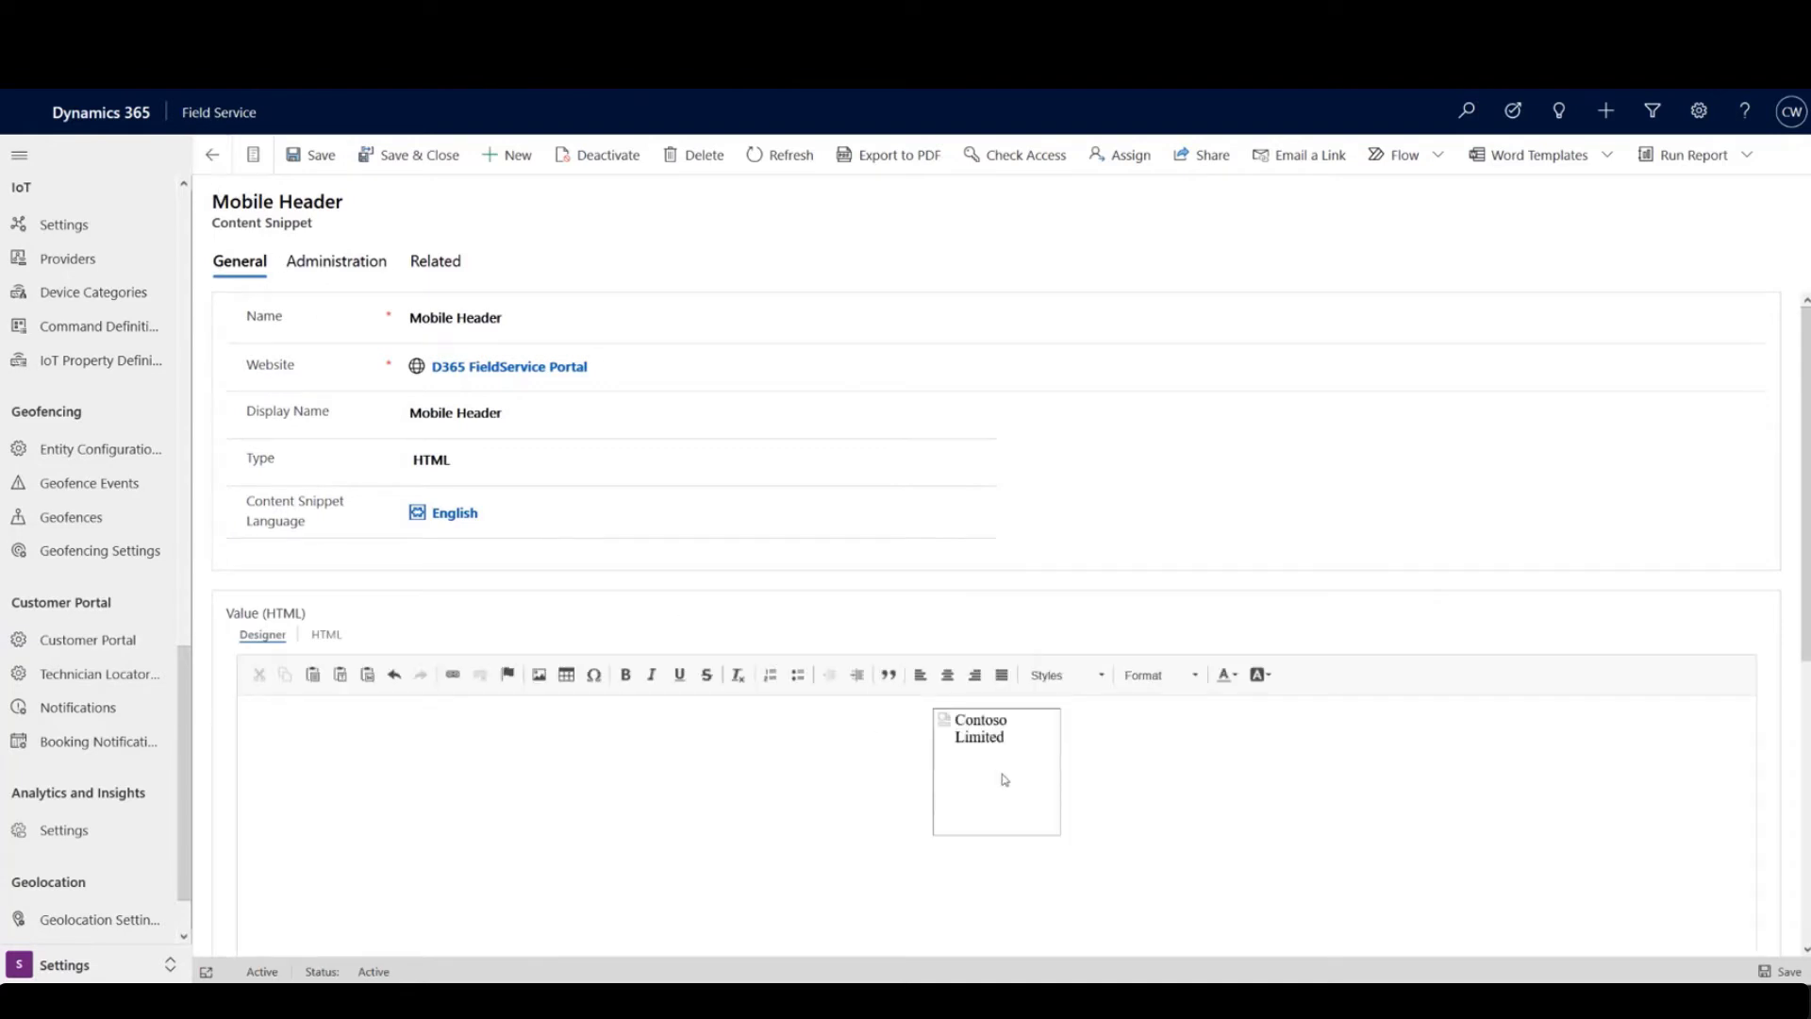
pyautogui.click(212, 155)
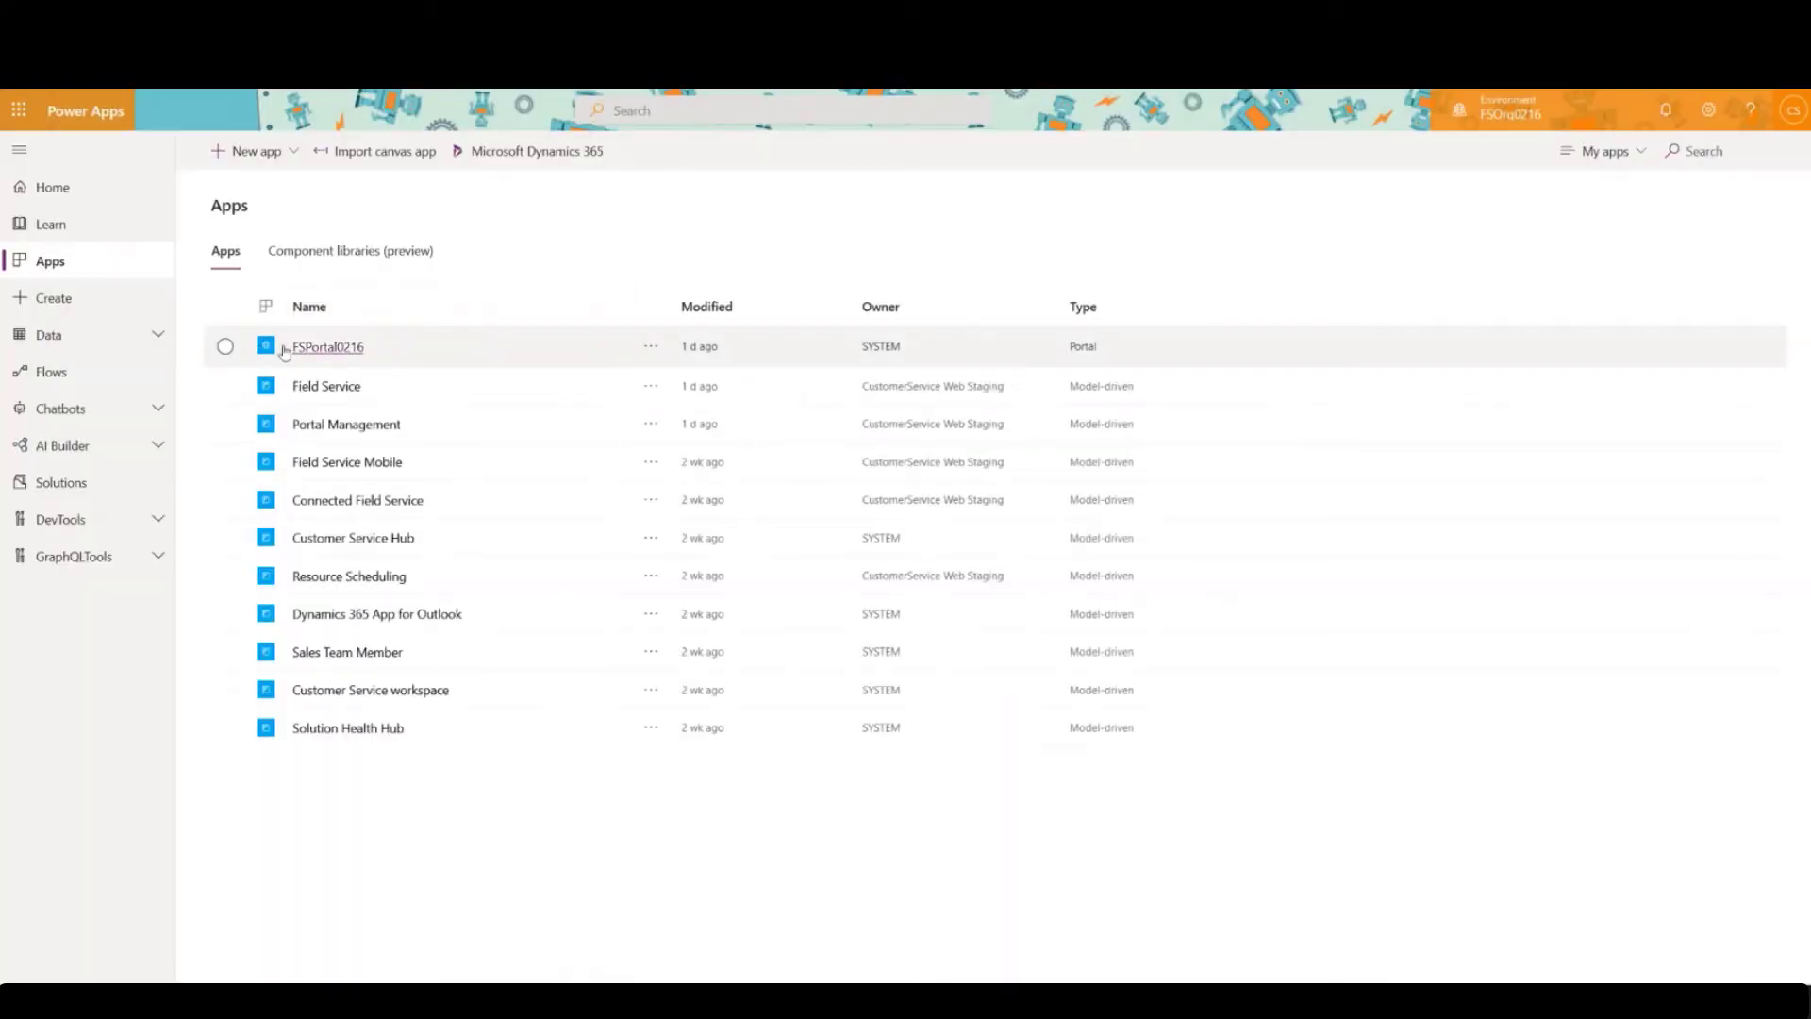
# In Power Apps, open the FSPortal0216 portal for editing and display its FieldService page.
pyautogui.click(627, 350)
pyautogui.click(650, 380)
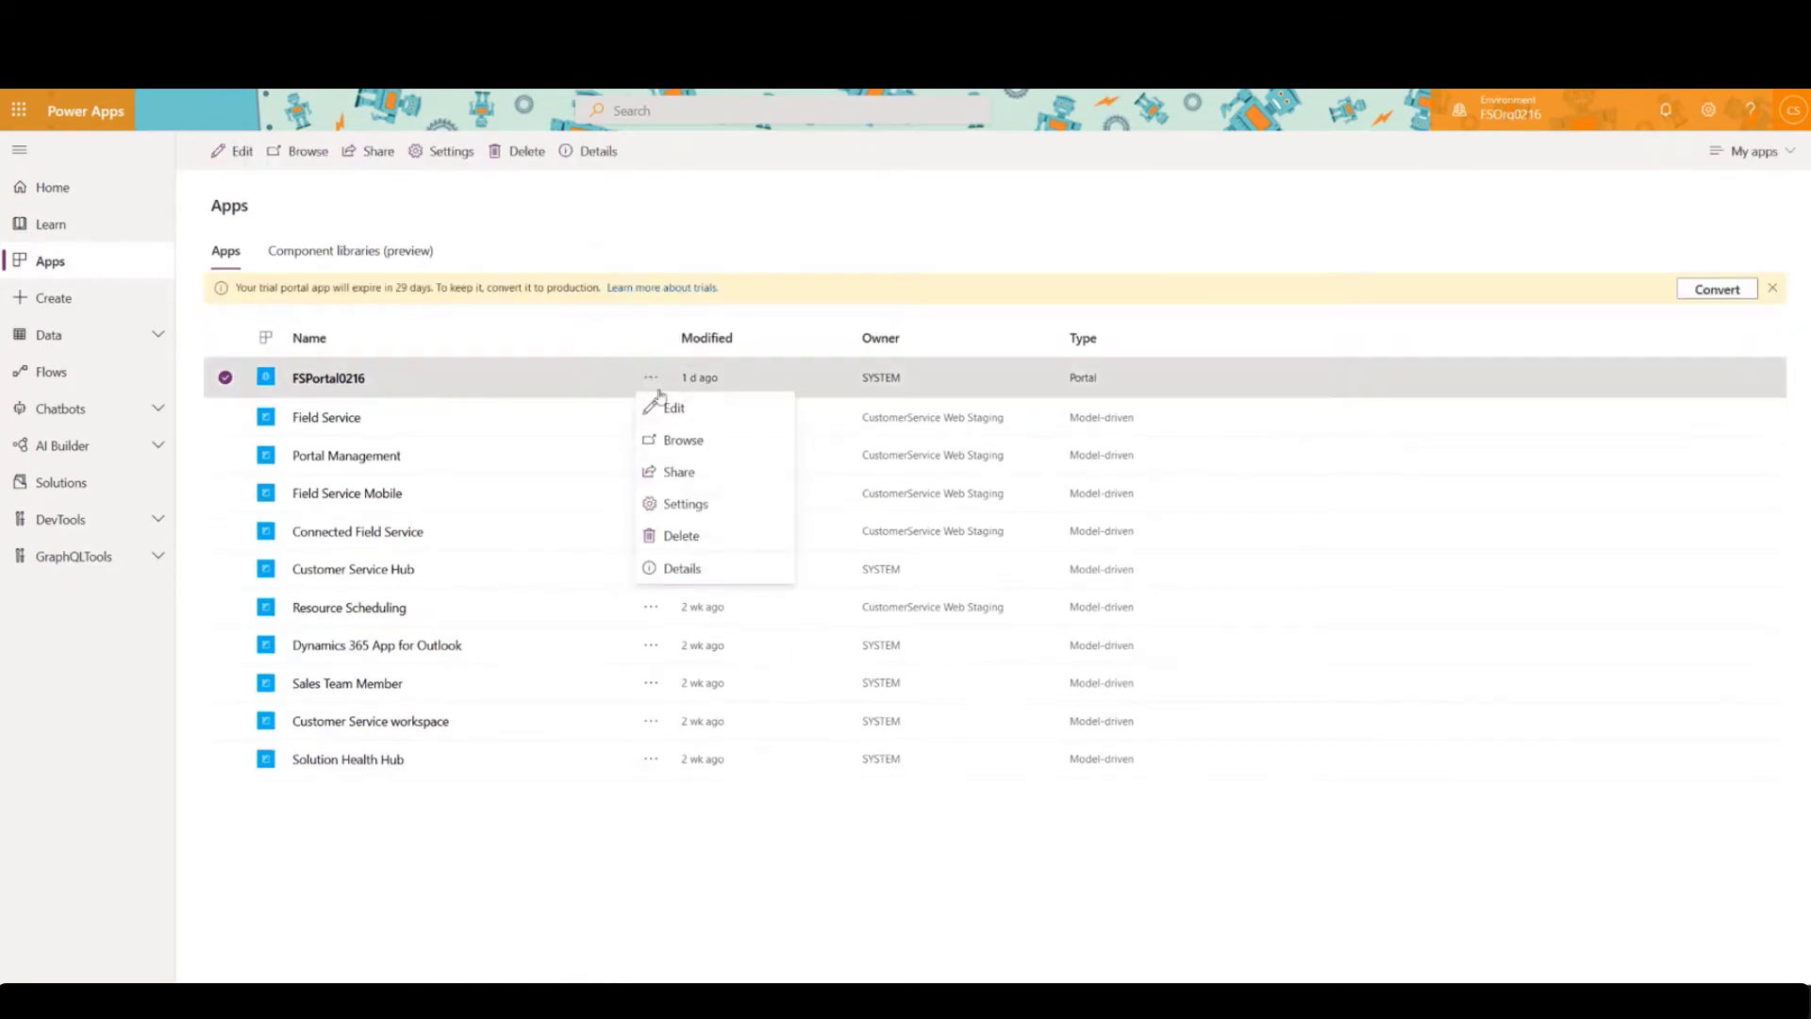
pyautogui.click(674, 409)
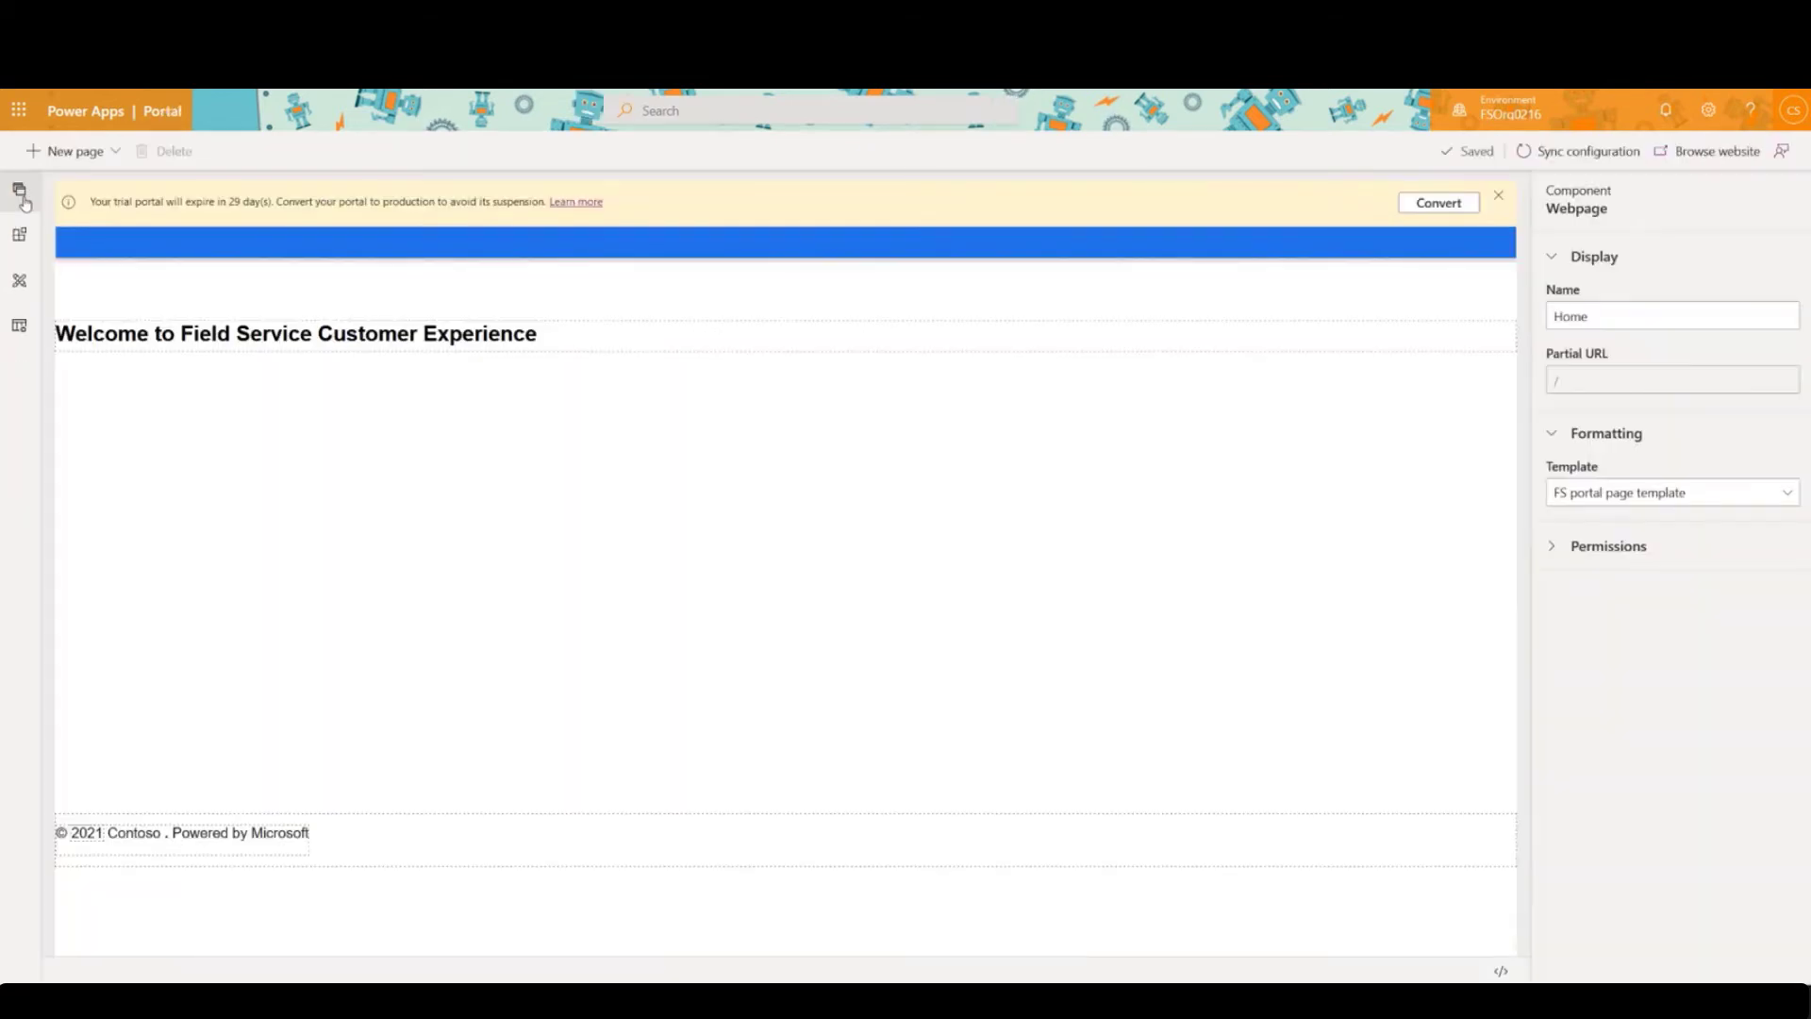
pyautogui.click(167, 272)
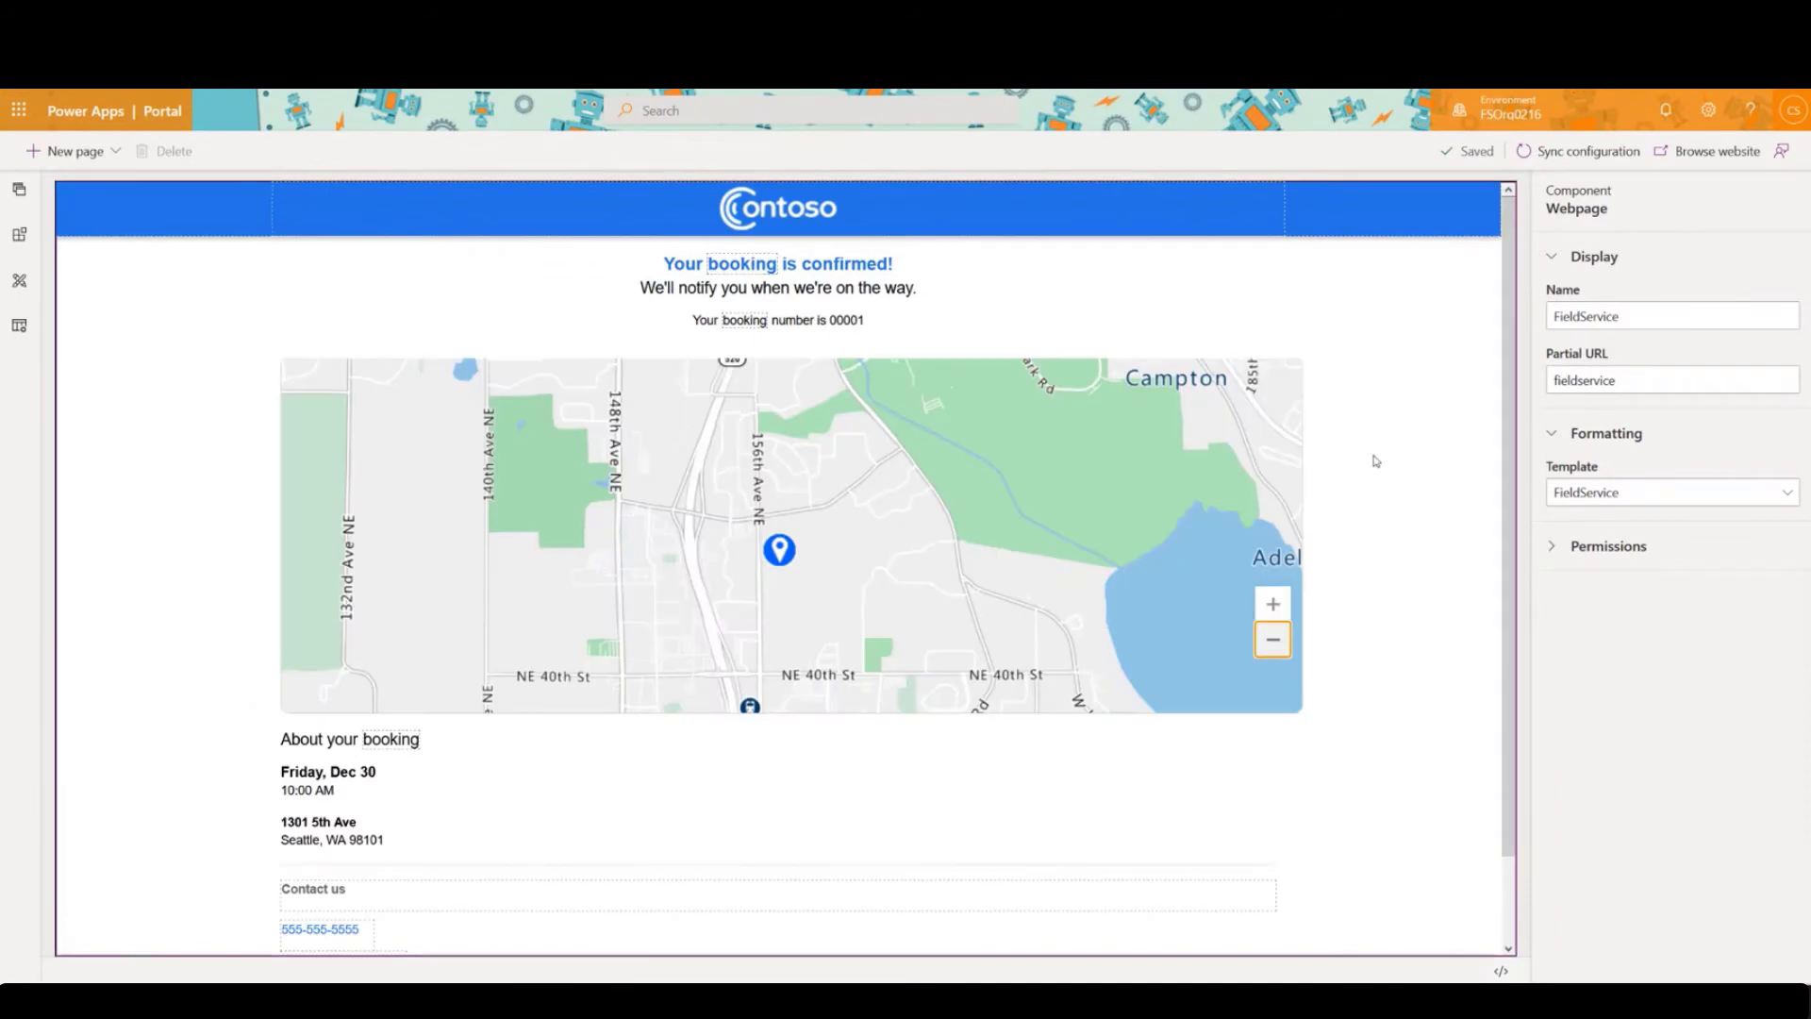
# Examine the FieldService page's booking content snippets in the headings and booking number line, and the contact details at its end.
pyautogui.scroll(-1, 1369, 465)
pyautogui.scroll(1, 1369, 465)
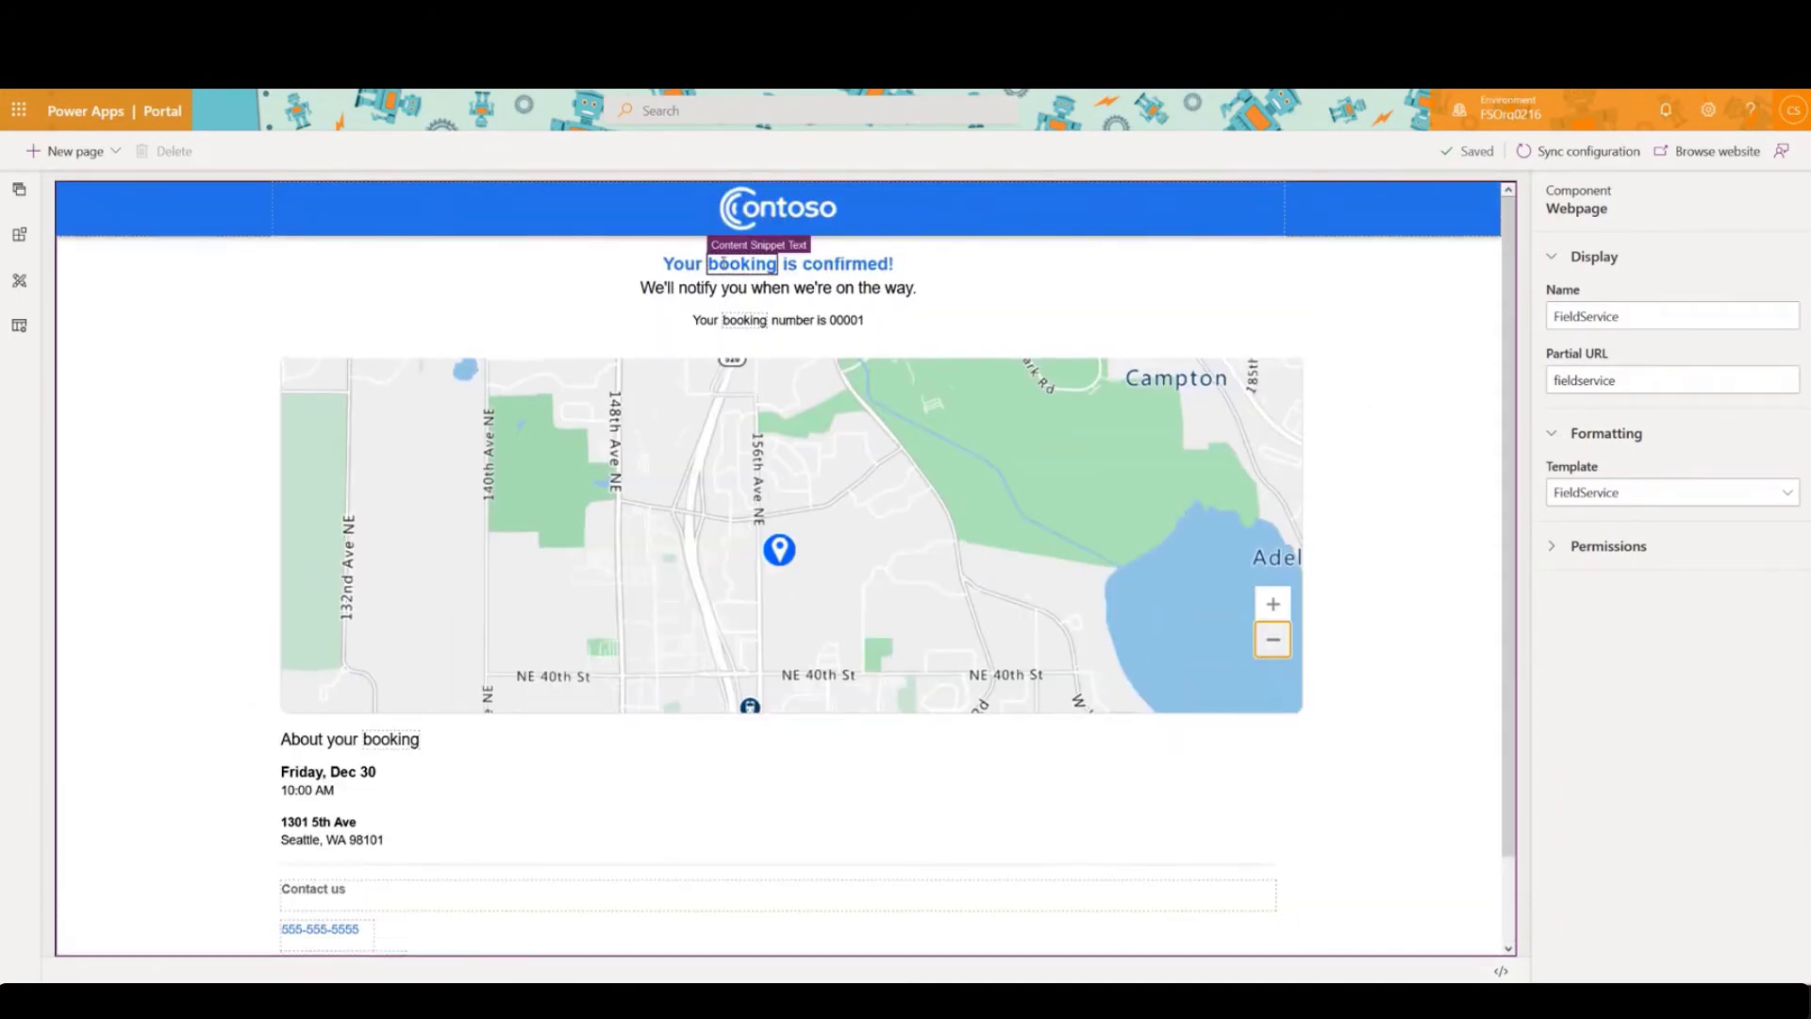
pyautogui.click(742, 264)
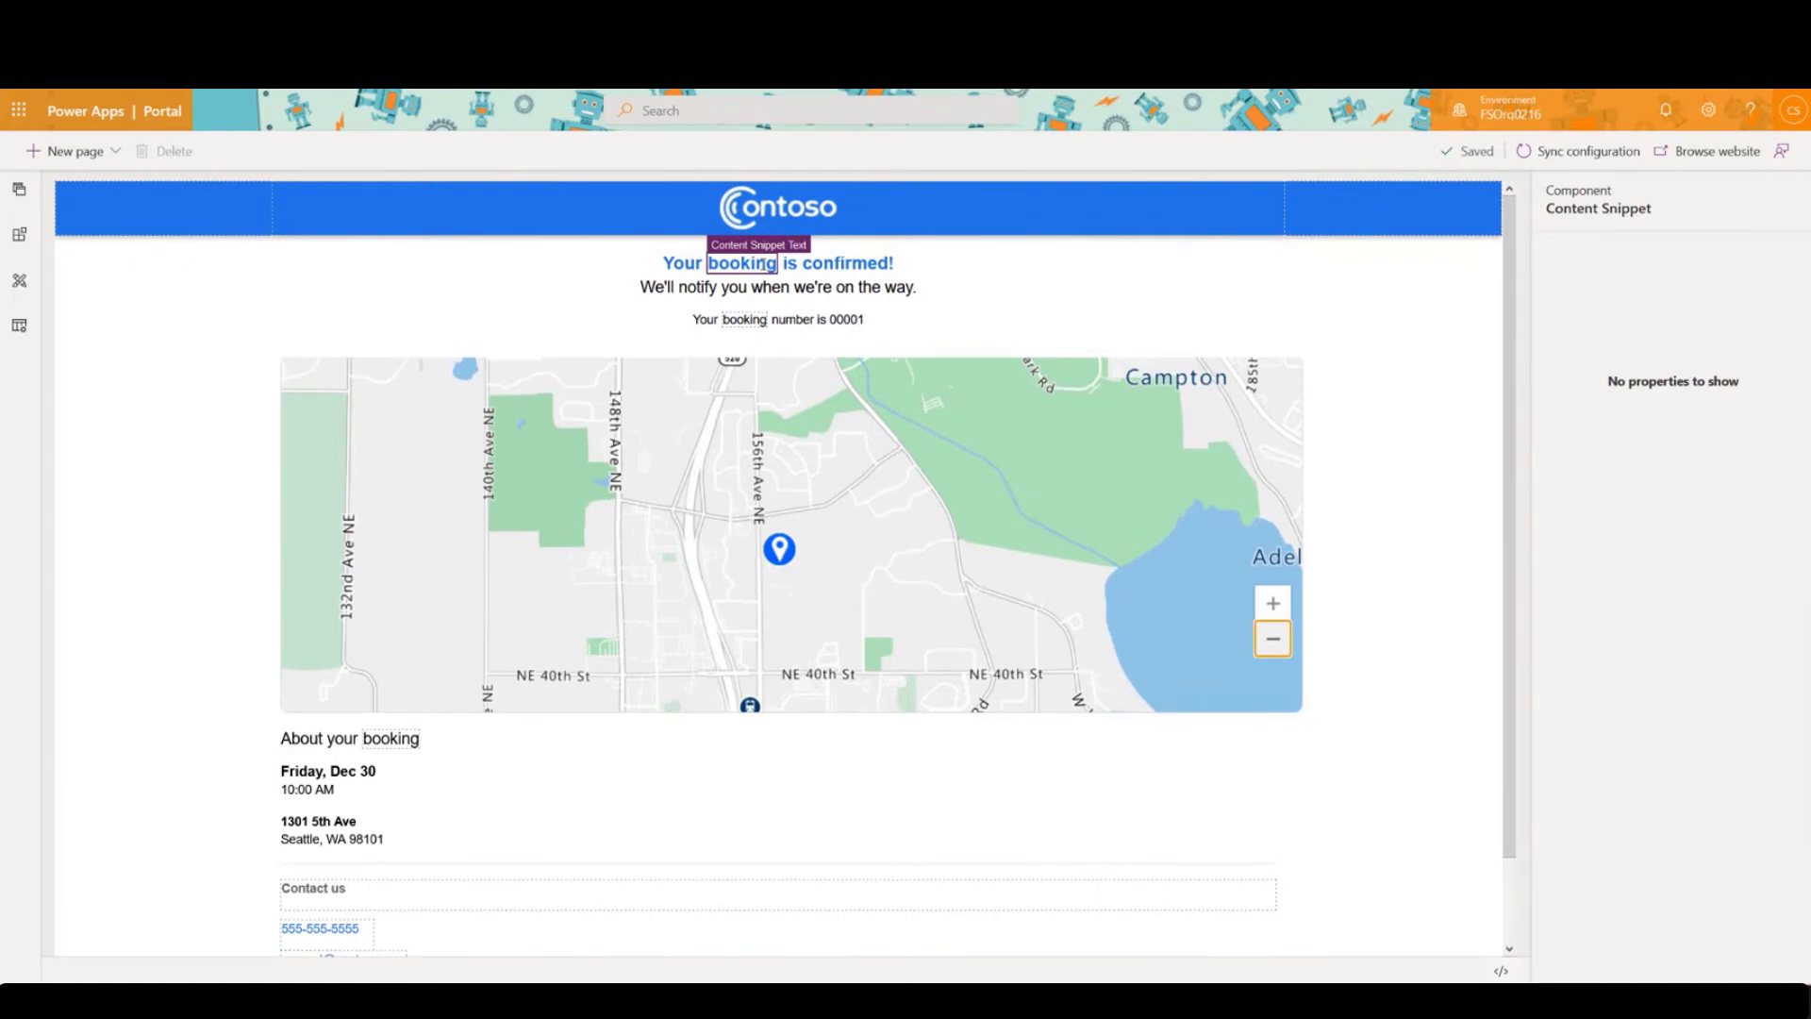
pyautogui.moveTo(767, 265); pyautogui.dragTo(715, 264)
pyautogui.click(744, 320)
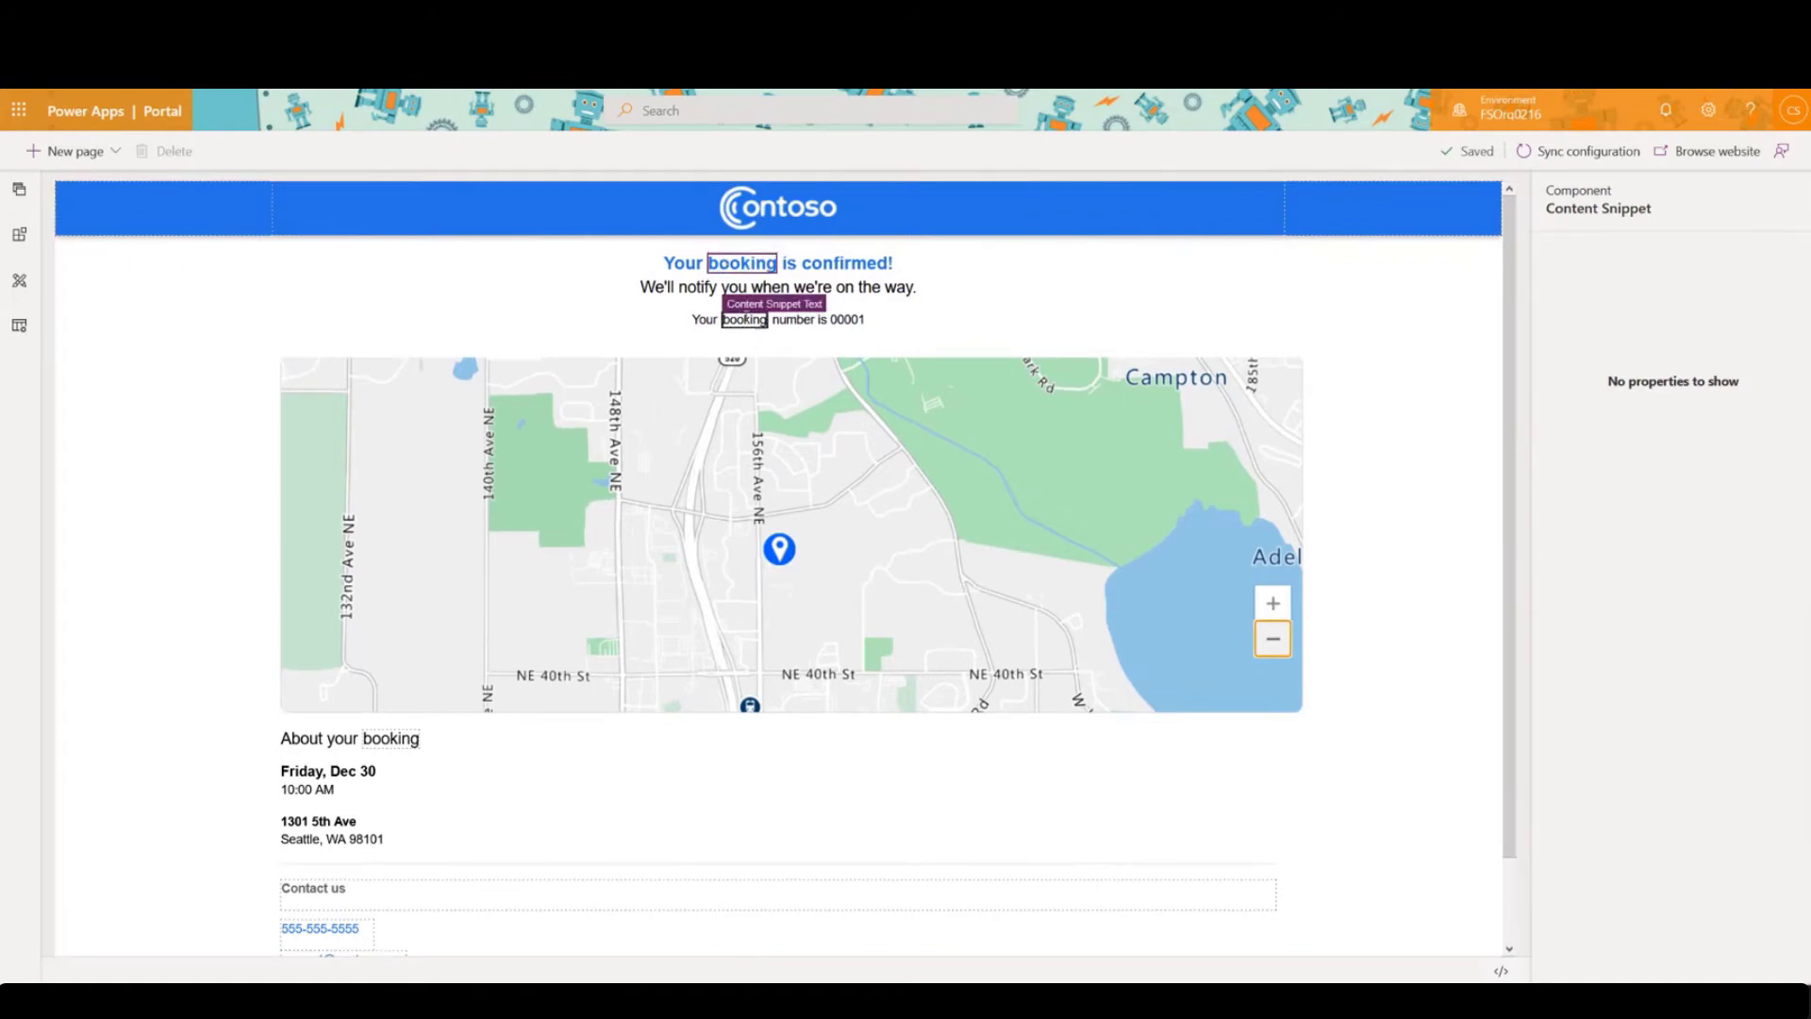
pyautogui.scroll(-1, 345, 644)
pyautogui.click(392, 646)
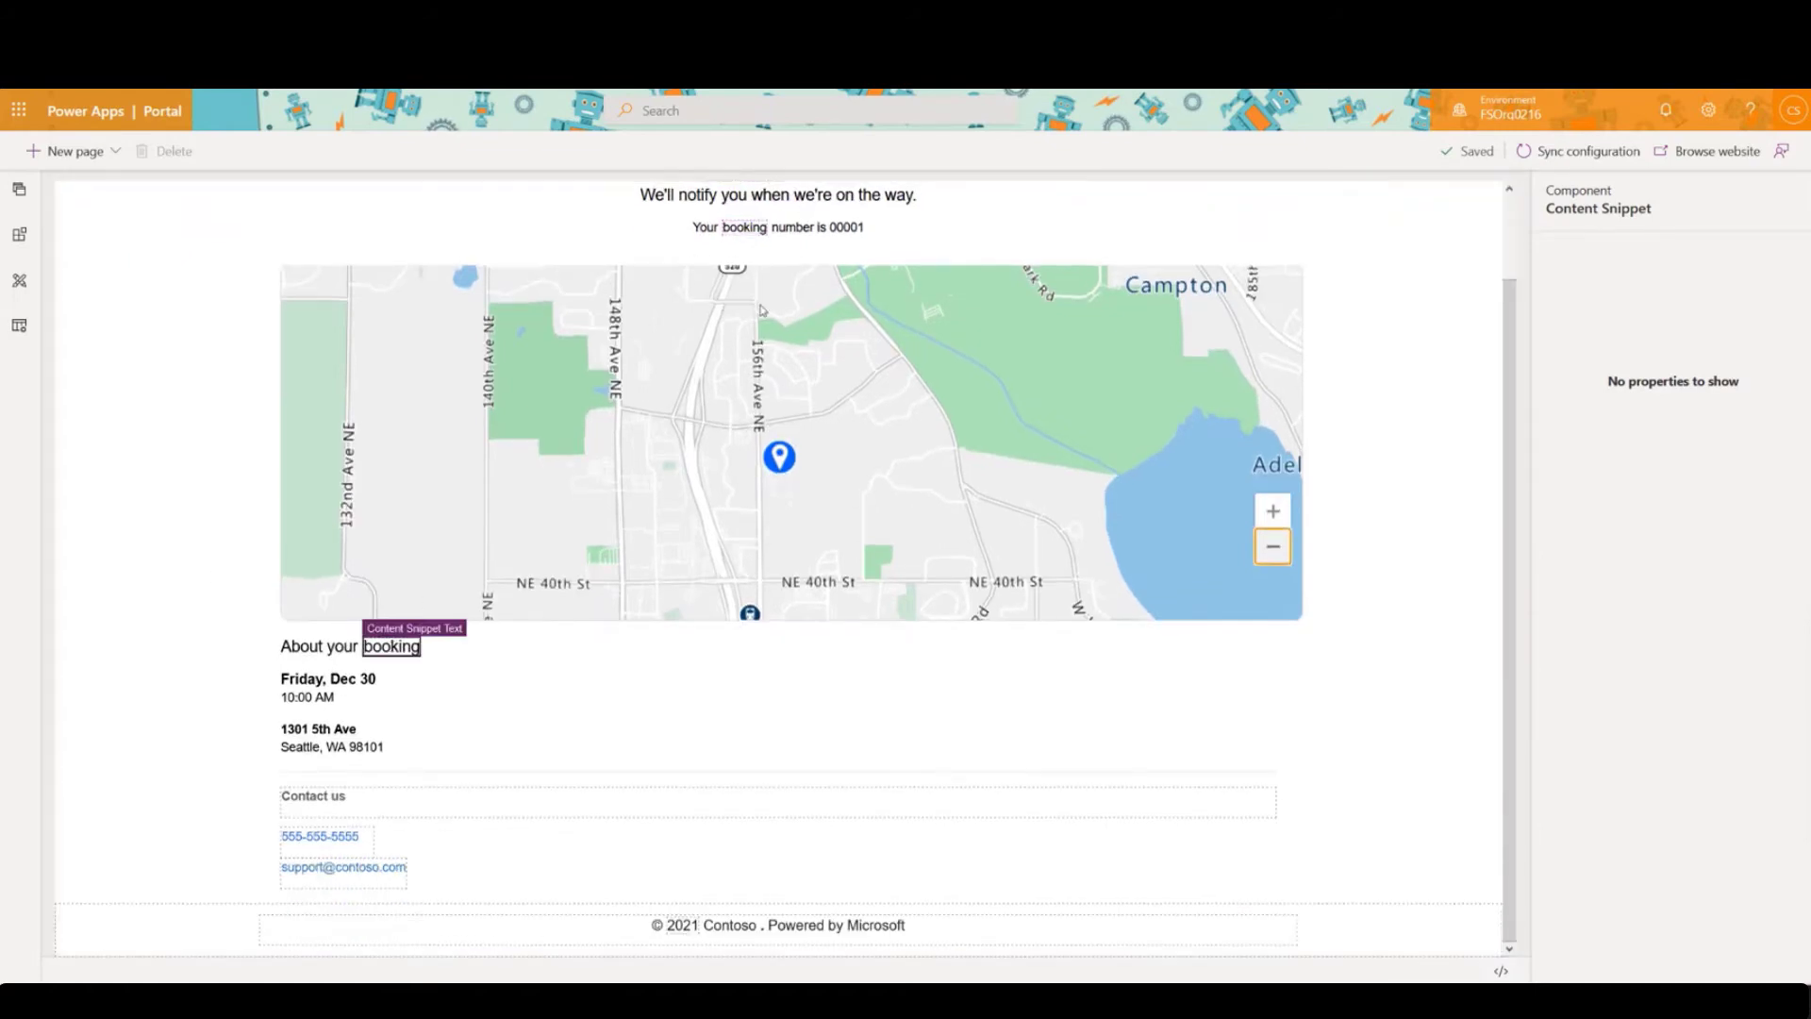
pyautogui.scroll(1, 761, 309)
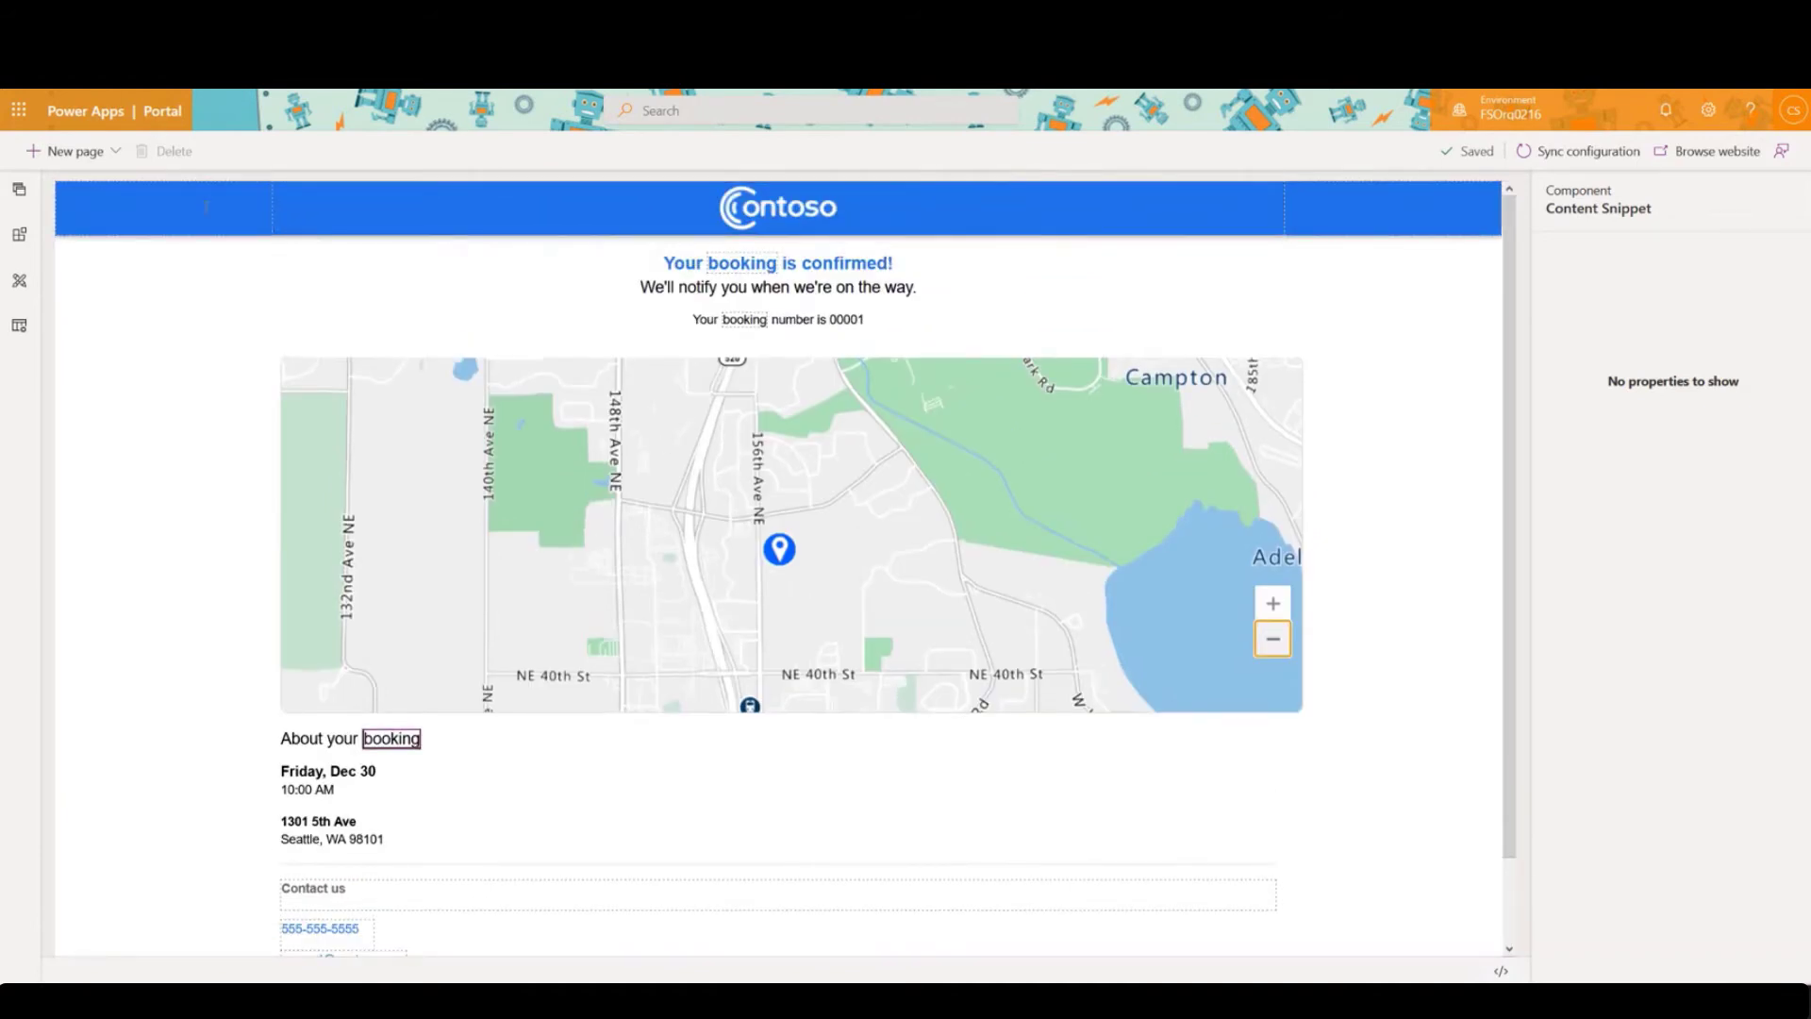
pyautogui.scroll(-1, 251, 632)
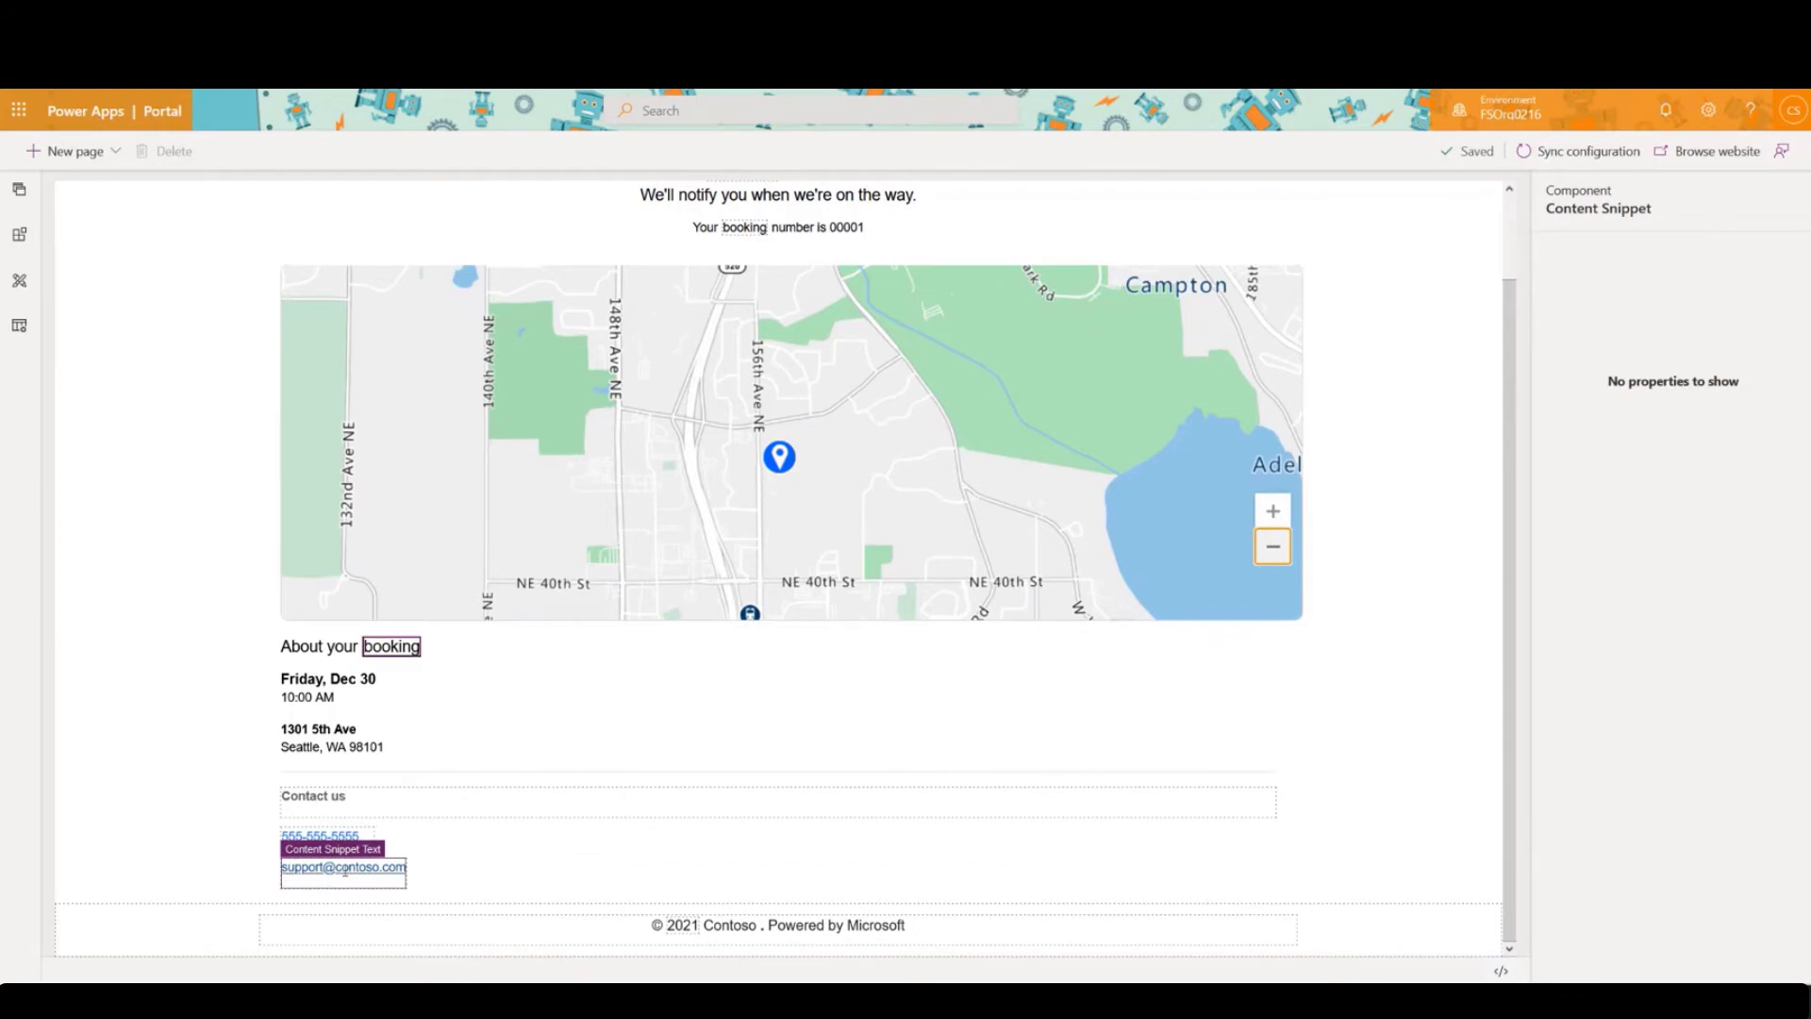
pyautogui.scroll(1, 849, 660)
# Review the image options of the Contoso header logo, opening the image upload dialog and cancelling it.
pyautogui.click(797, 226)
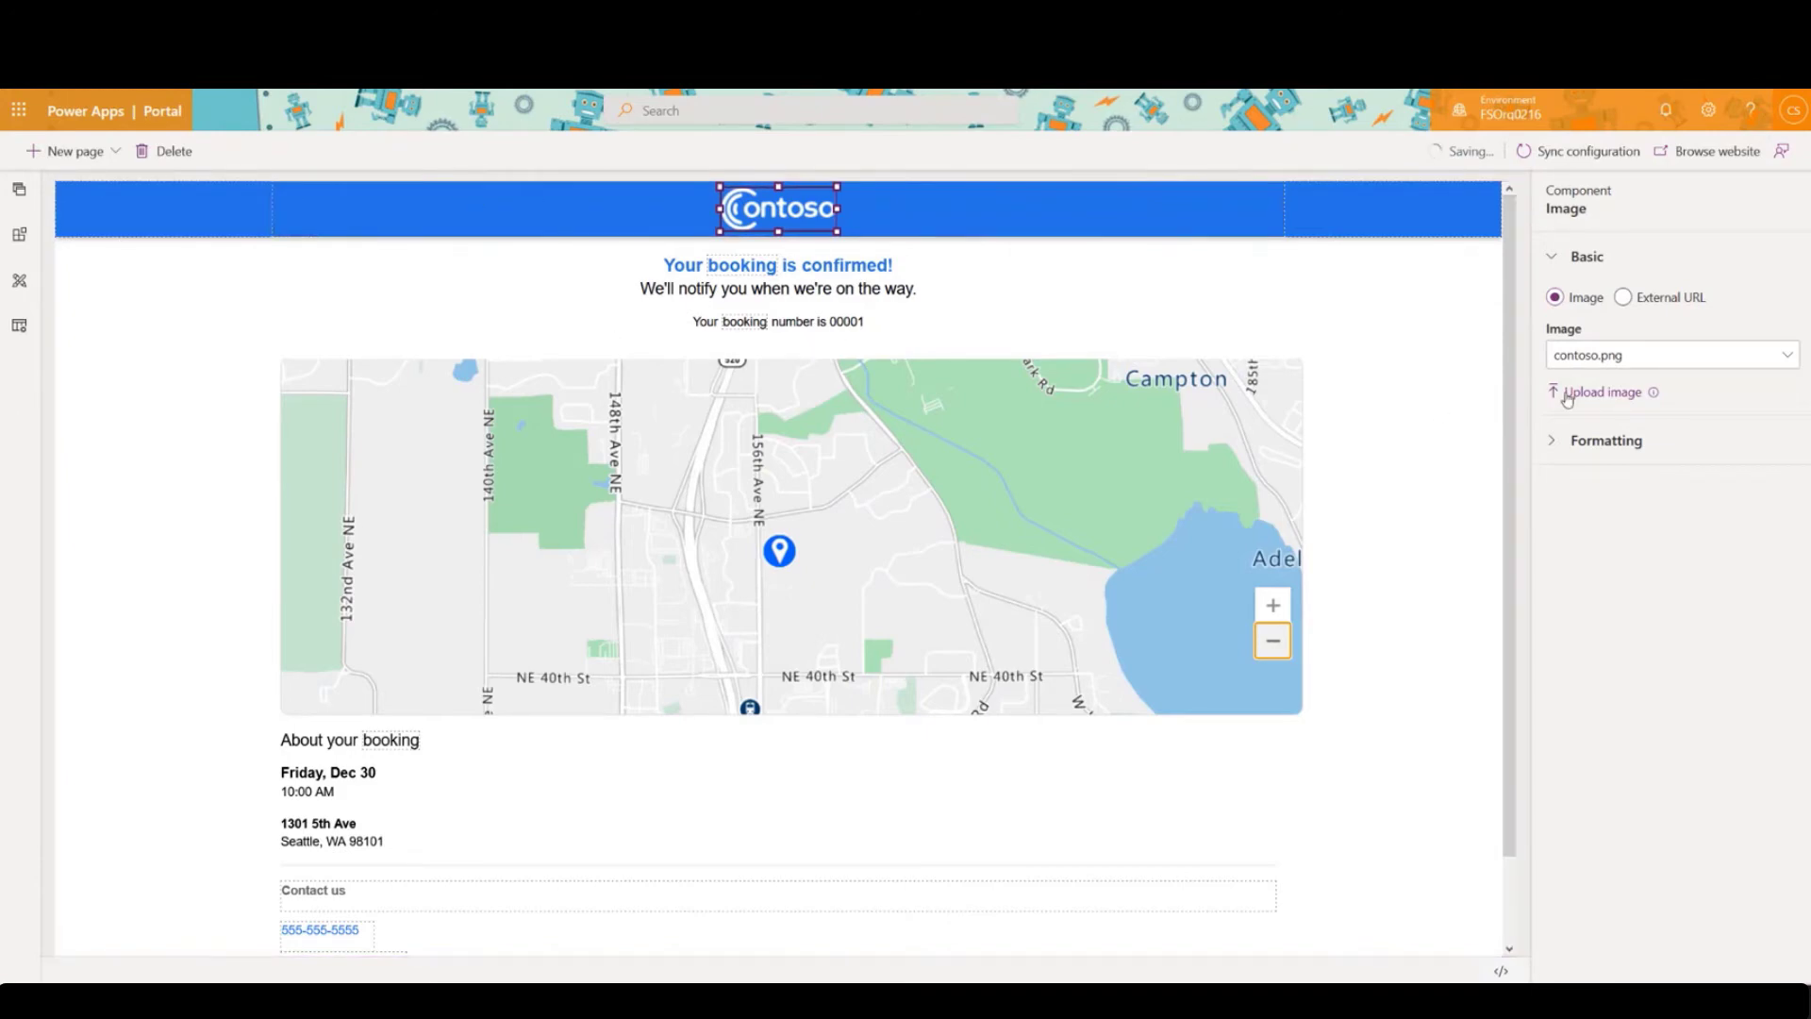
pyautogui.click(1601, 394)
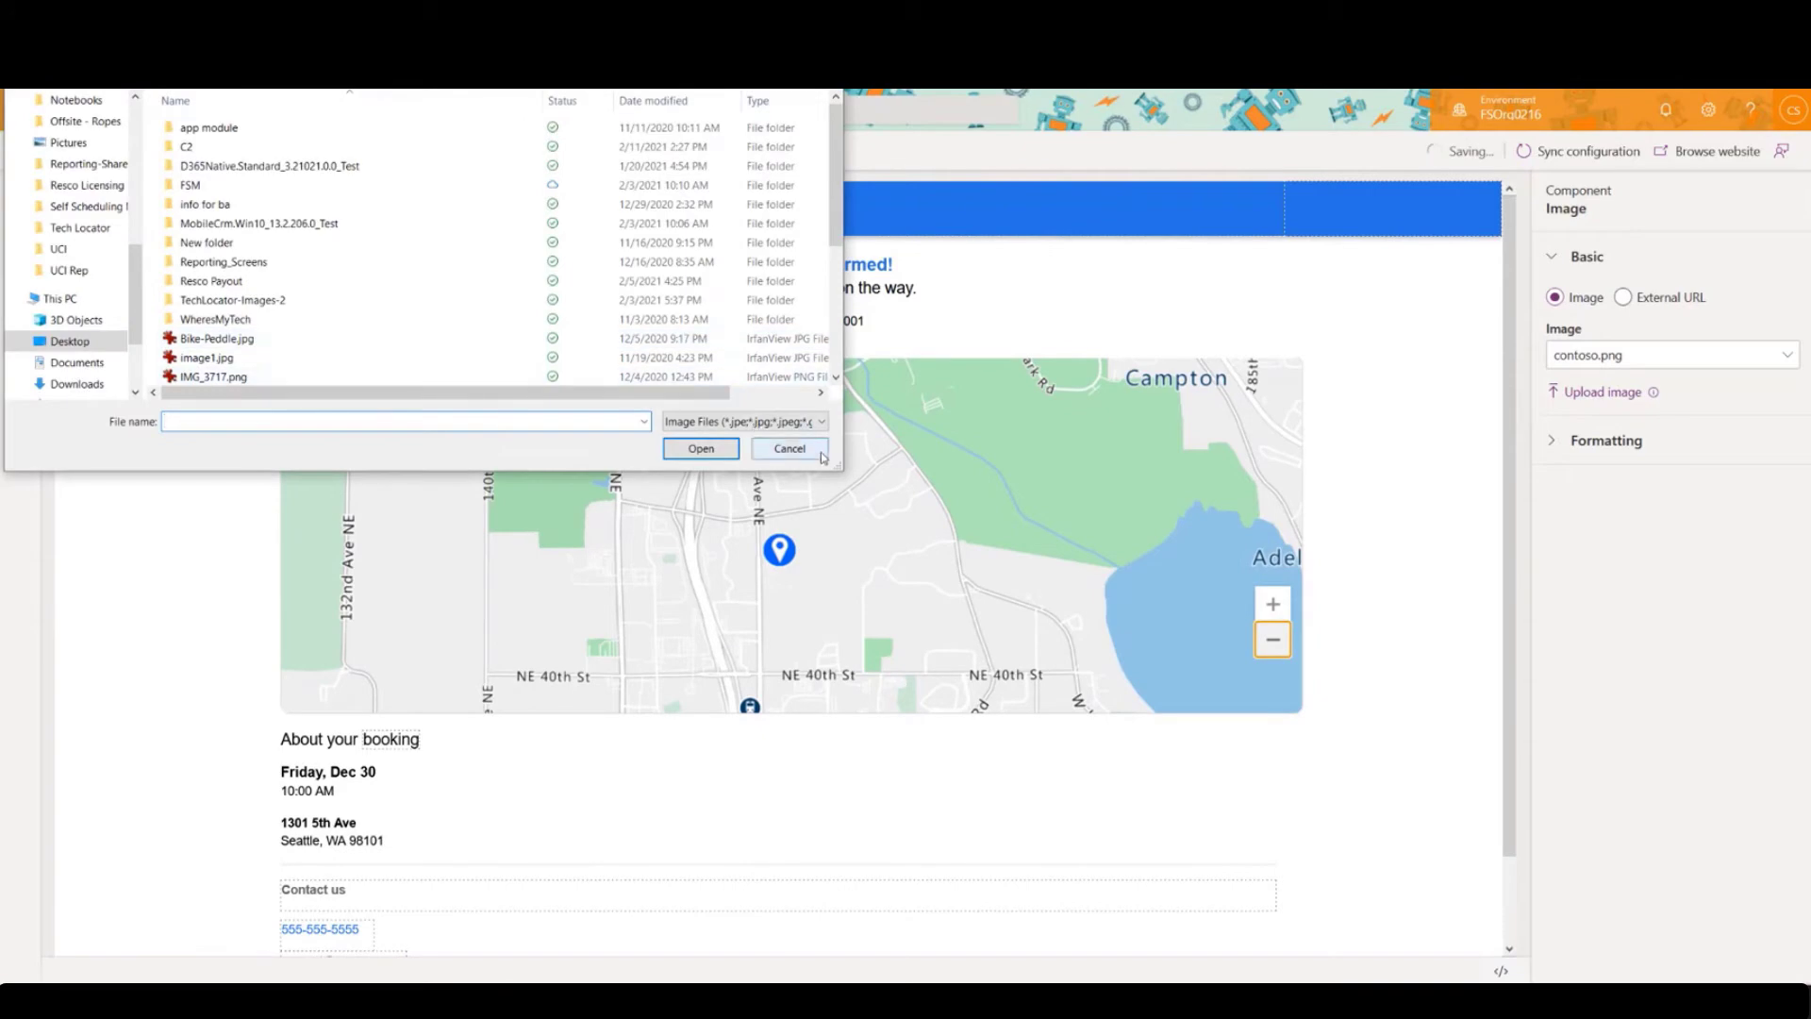
pyautogui.click(789, 446)
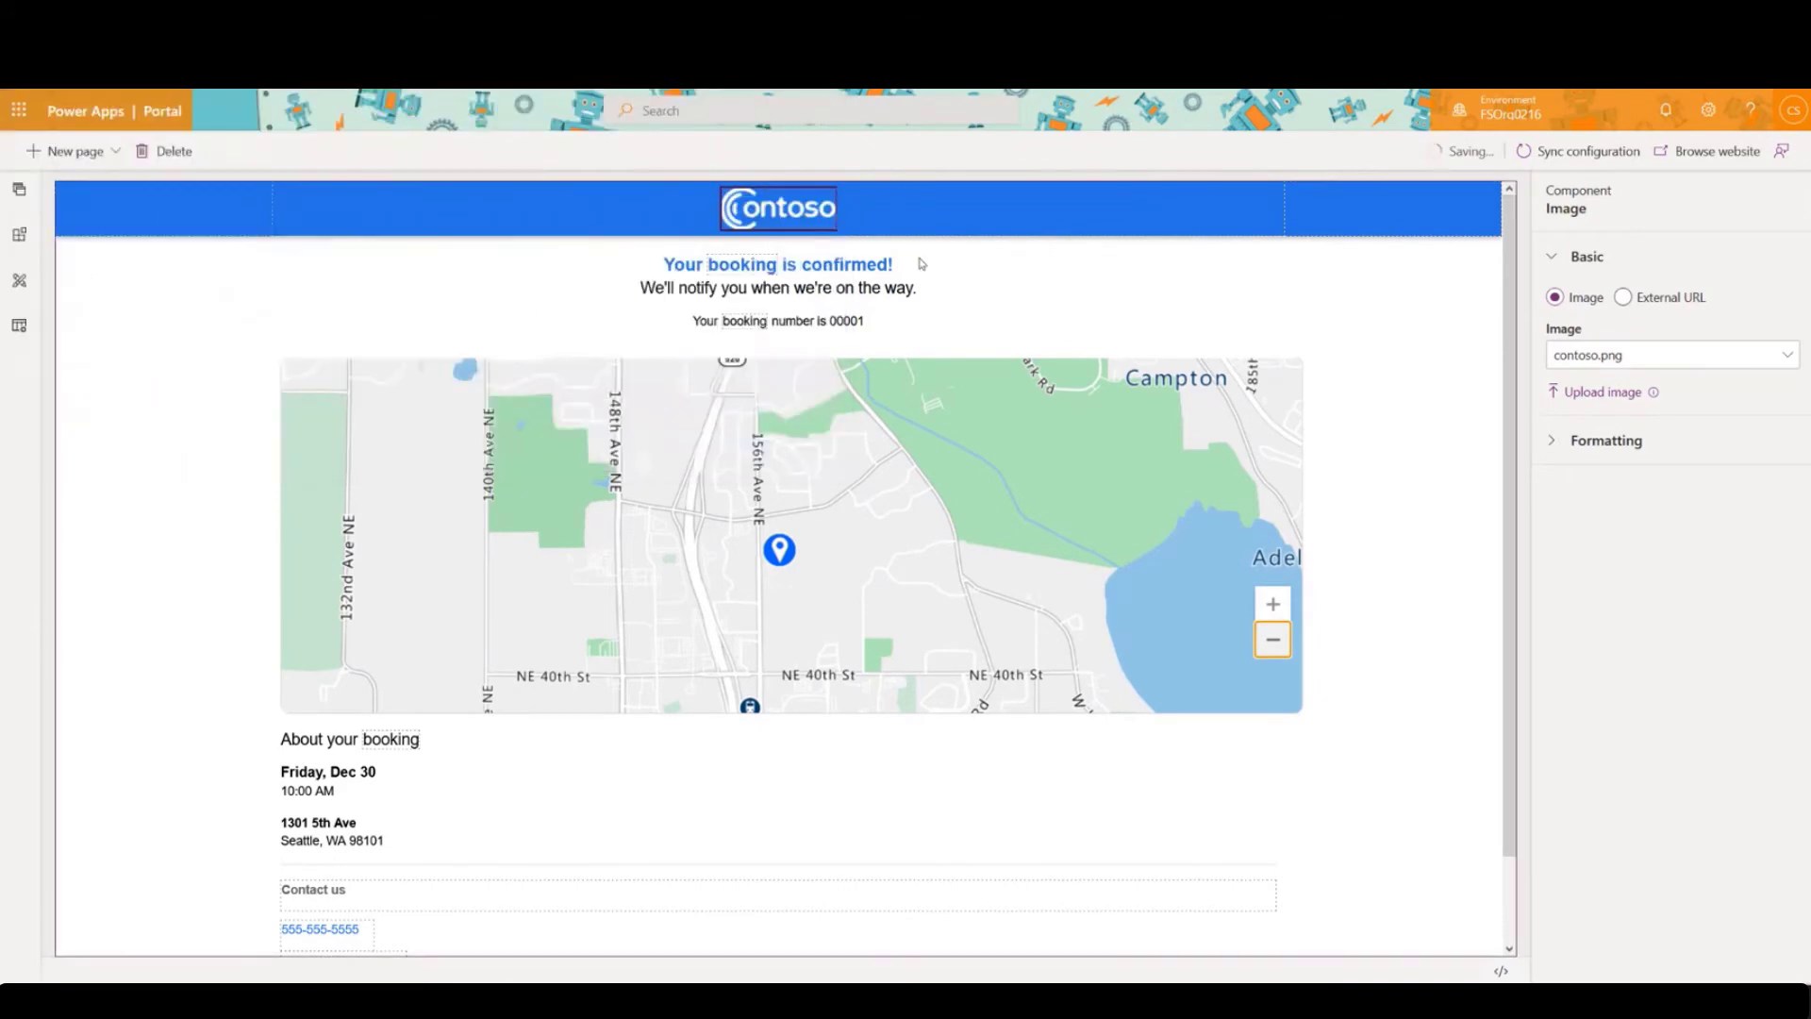
pyautogui.scroll(-1, 817, 825)
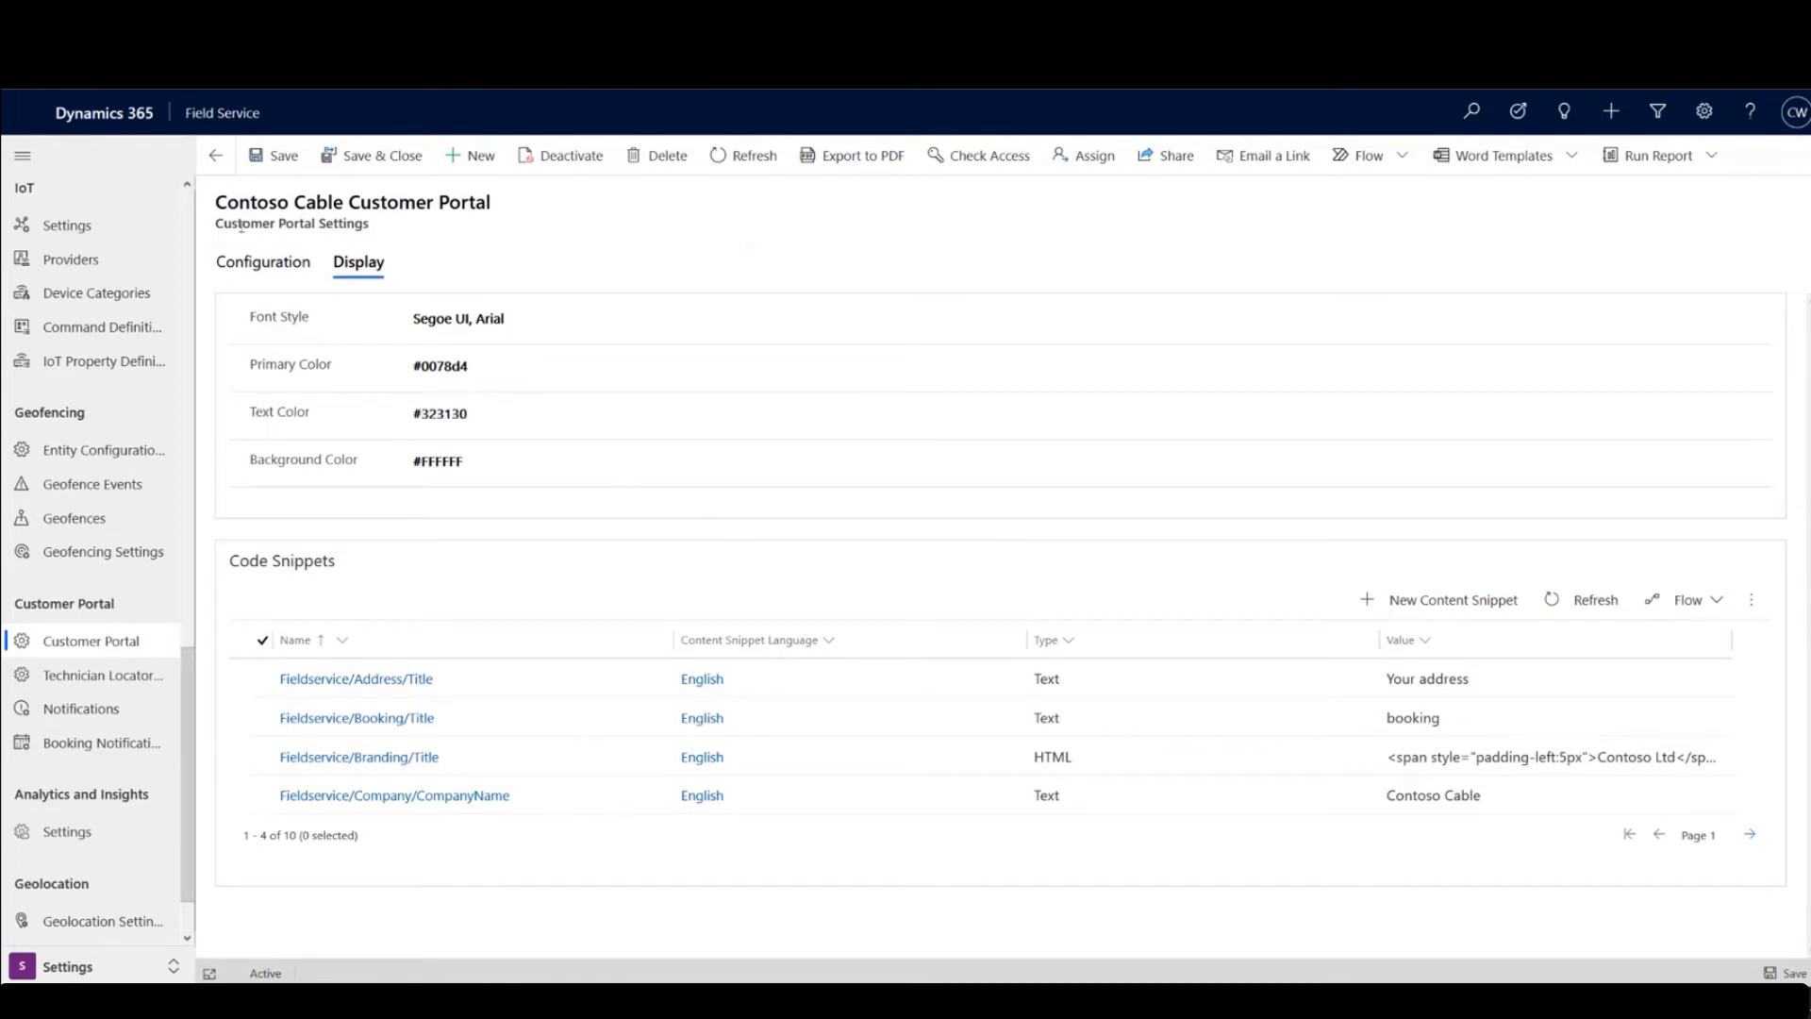
# In Dynamics 365 Field Service, leave the customer portal record and go to Contacts in the Service area.
pyautogui.click(216, 159)
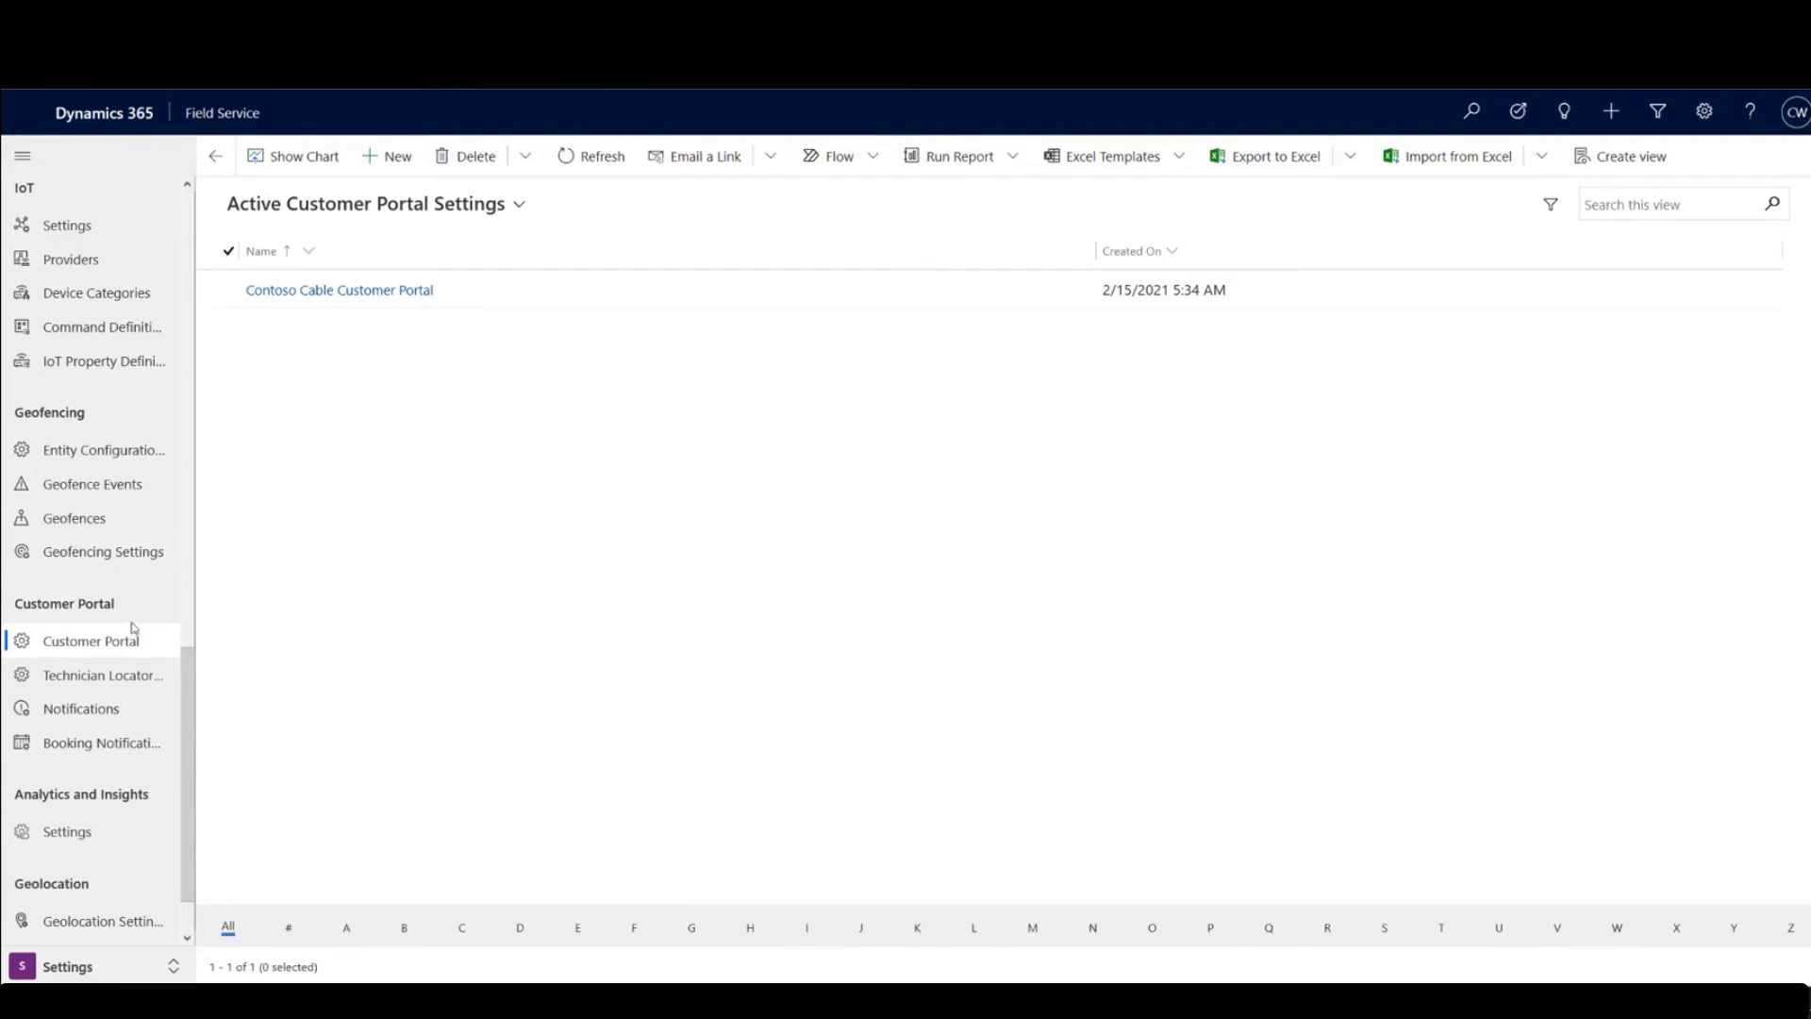
pyautogui.click(106, 969)
pyautogui.click(93, 770)
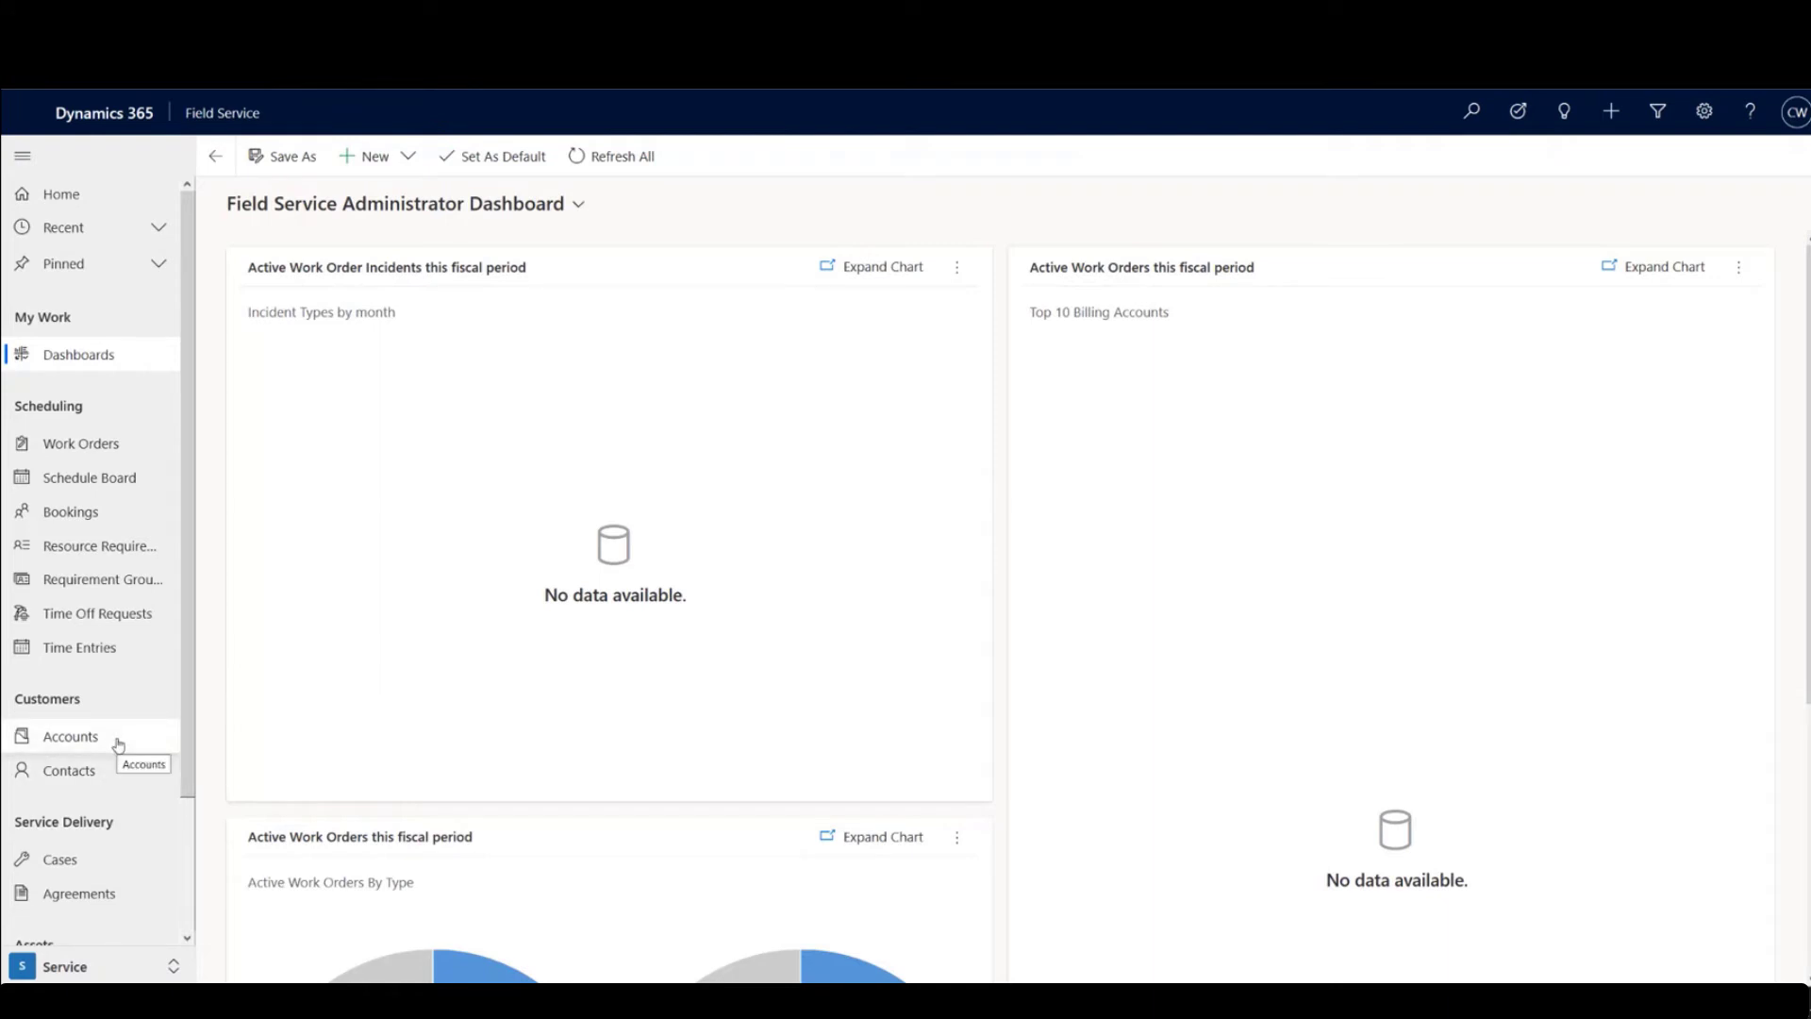
pyautogui.click(119, 778)
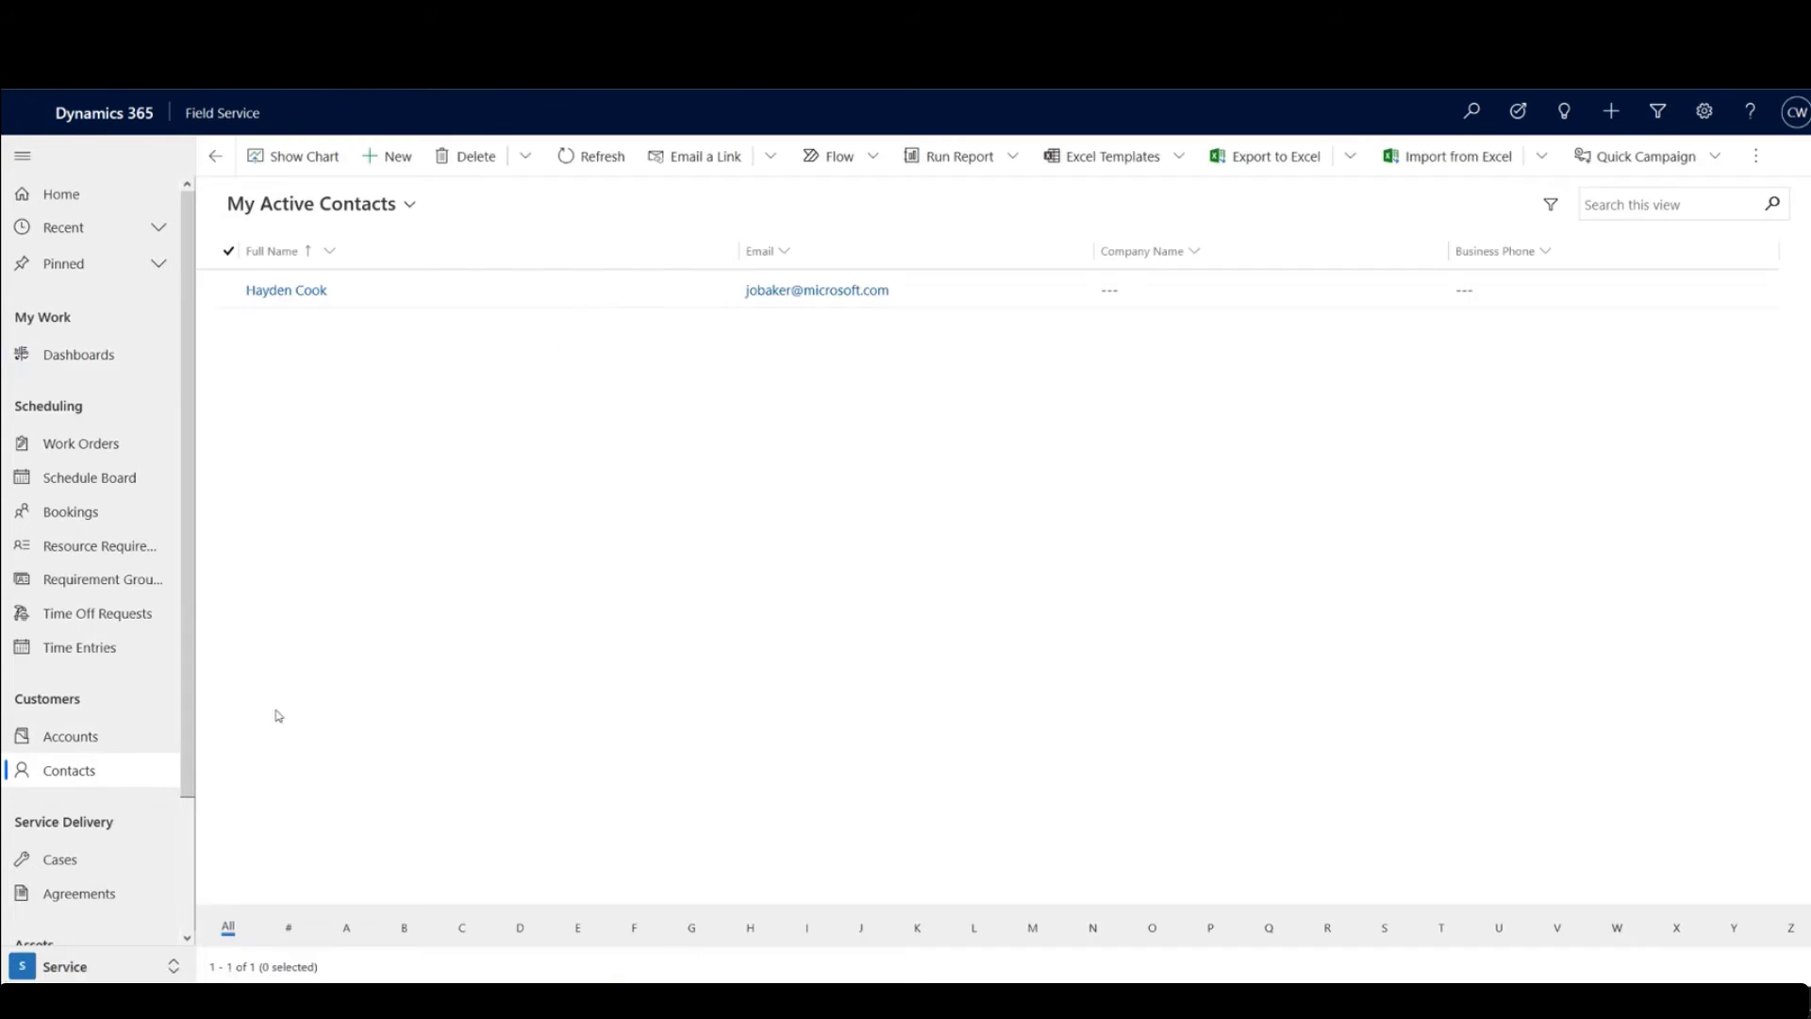
# Open the contact listed in My Active Contacts and review its contact information.
pyautogui.doubleClick(411, 290)
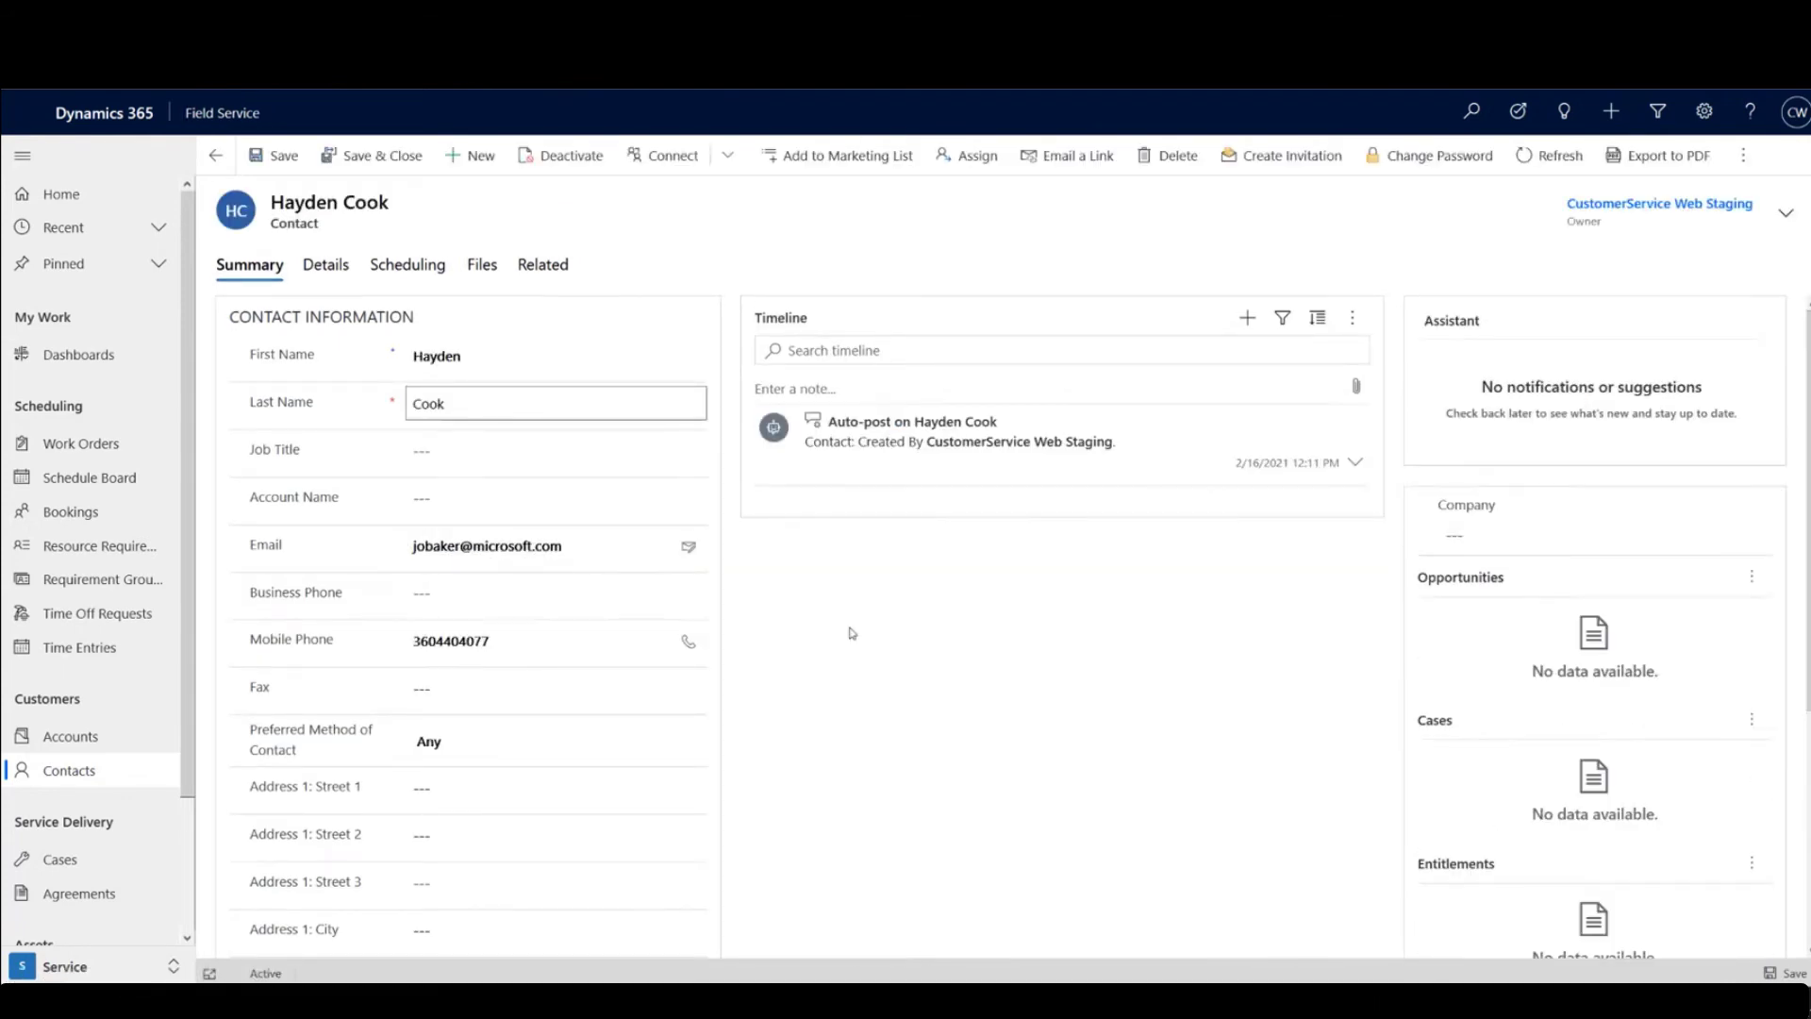
pyautogui.scroll(-2, 849, 630)
pyautogui.scroll(2, 849, 632)
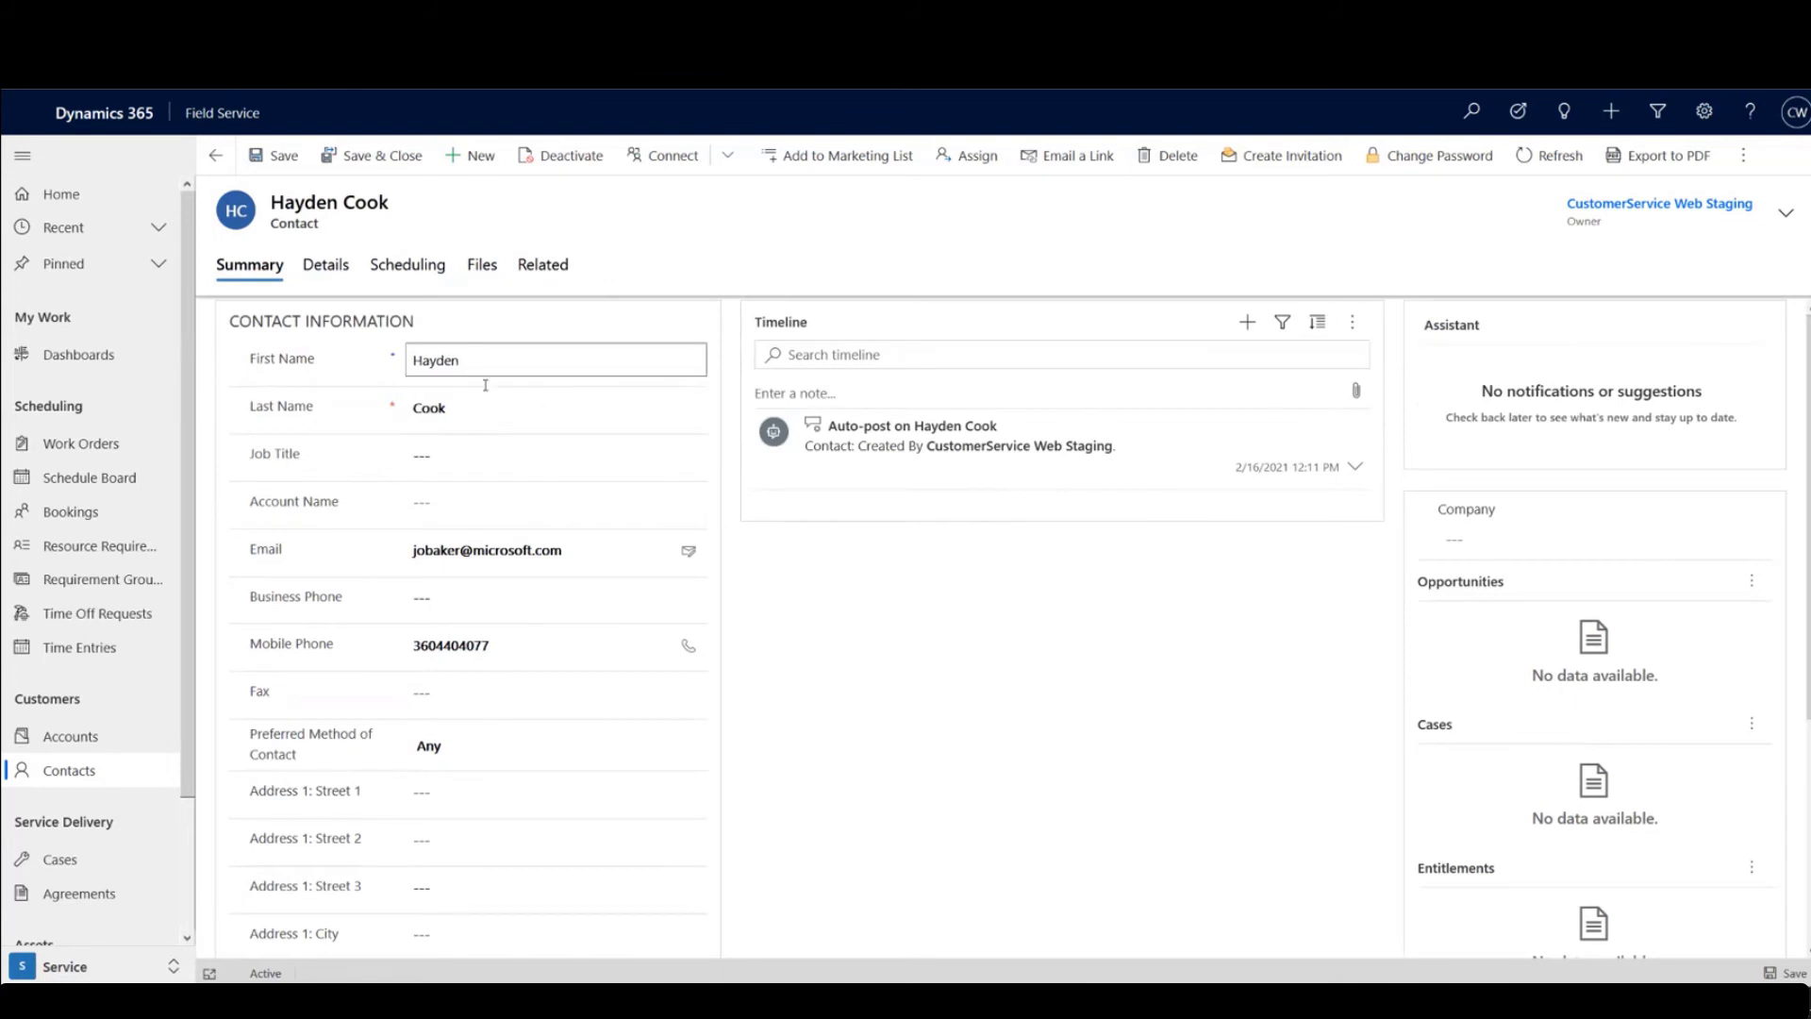
# Leave the contact, open the Contoso, Ltd. account from the active accounts, and review its primary contact and address.
pyautogui.click(216, 161)
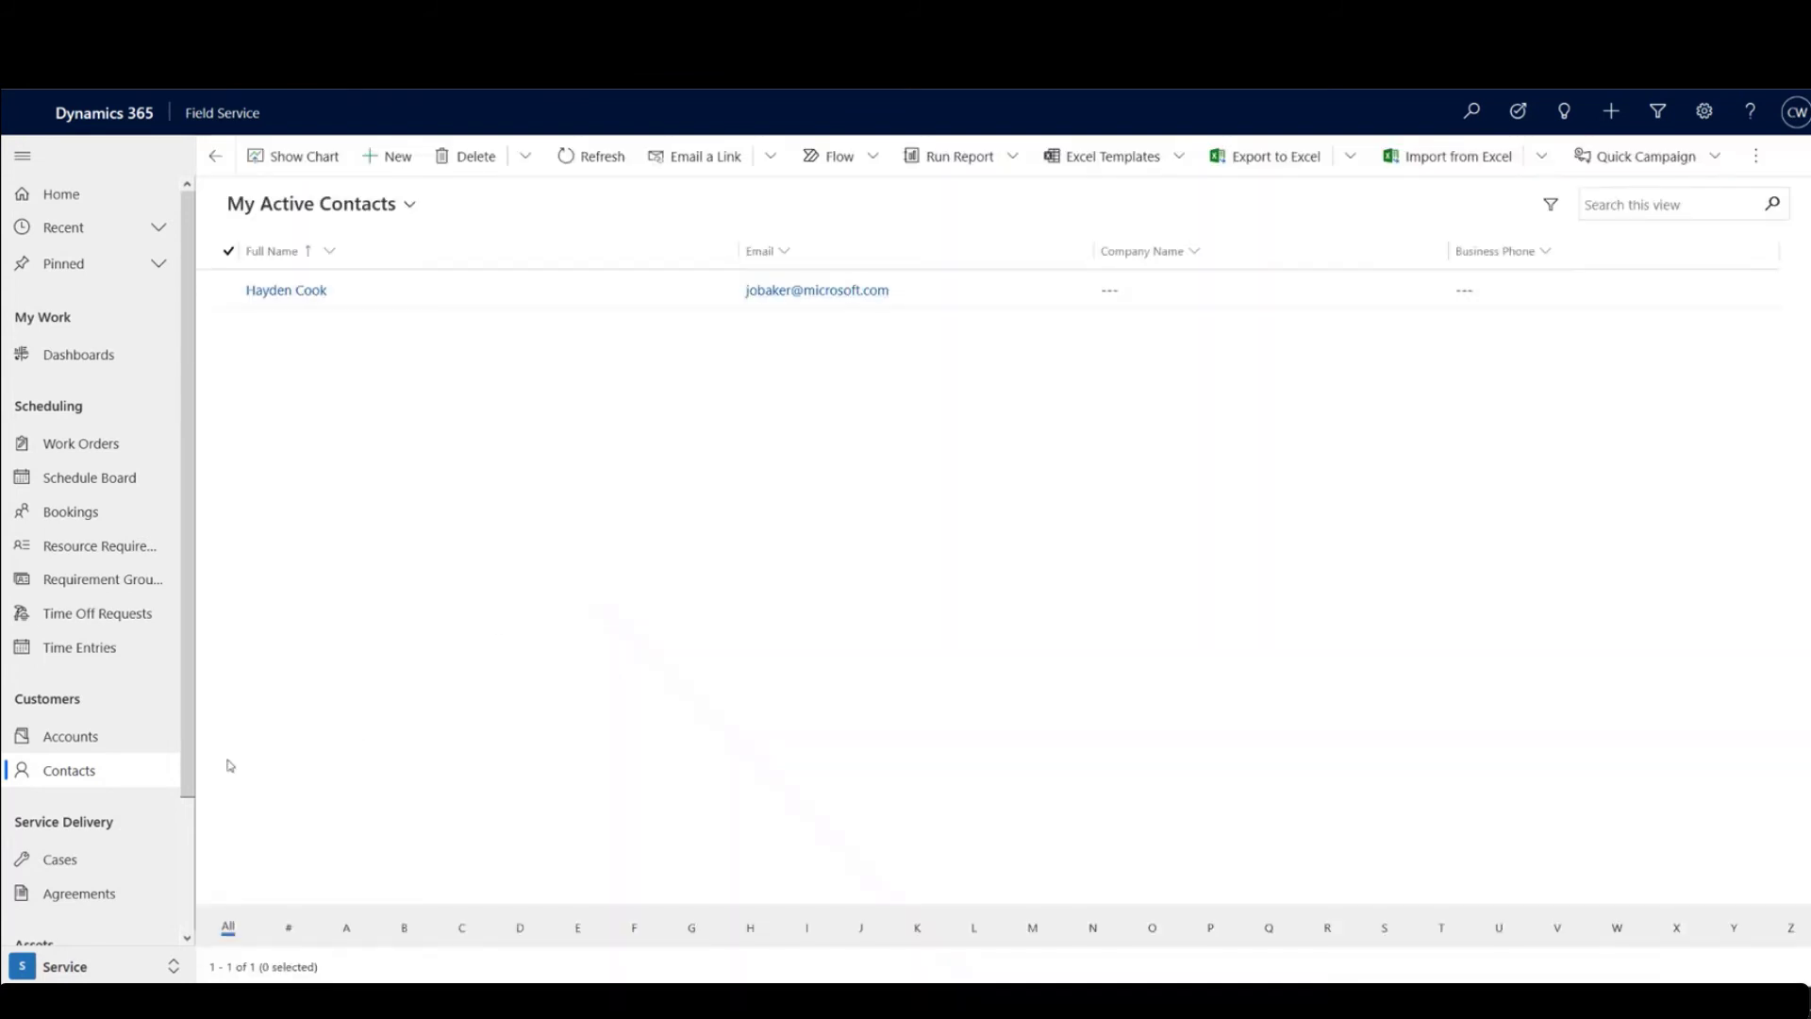
pyautogui.click(101, 739)
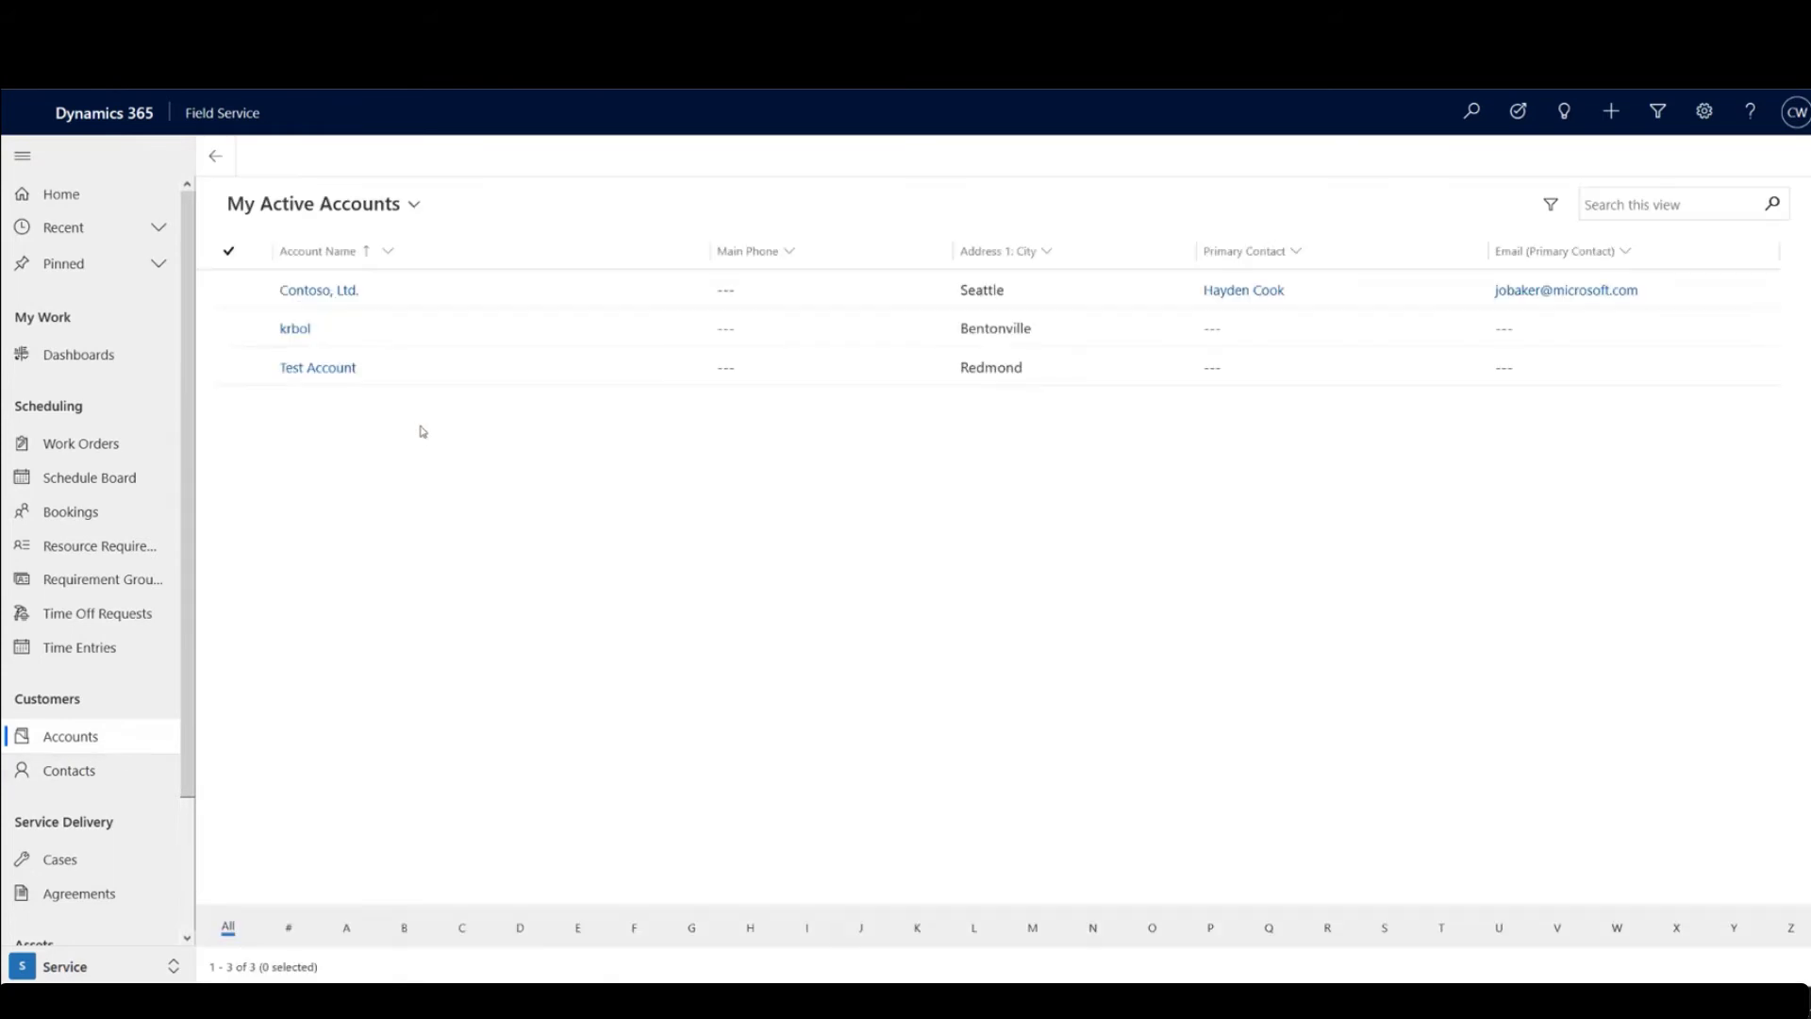
pyautogui.click(438, 300)
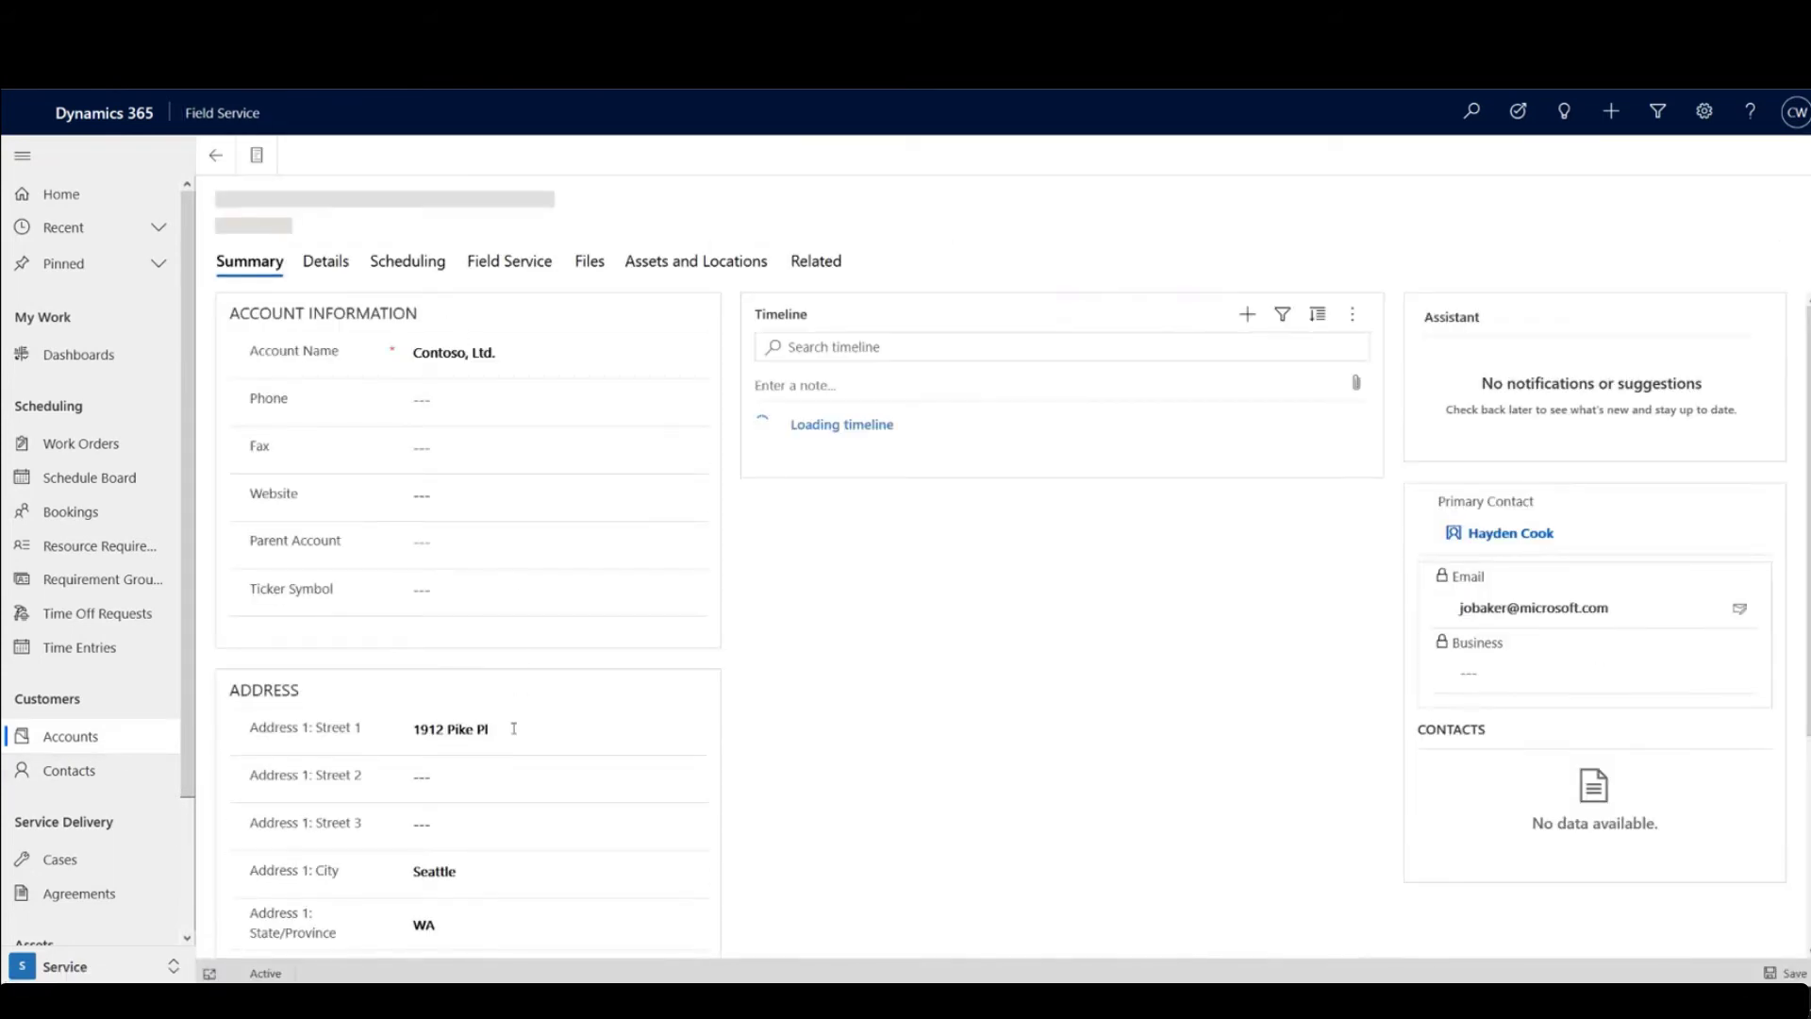
pyautogui.scroll(-3, 544, 738)
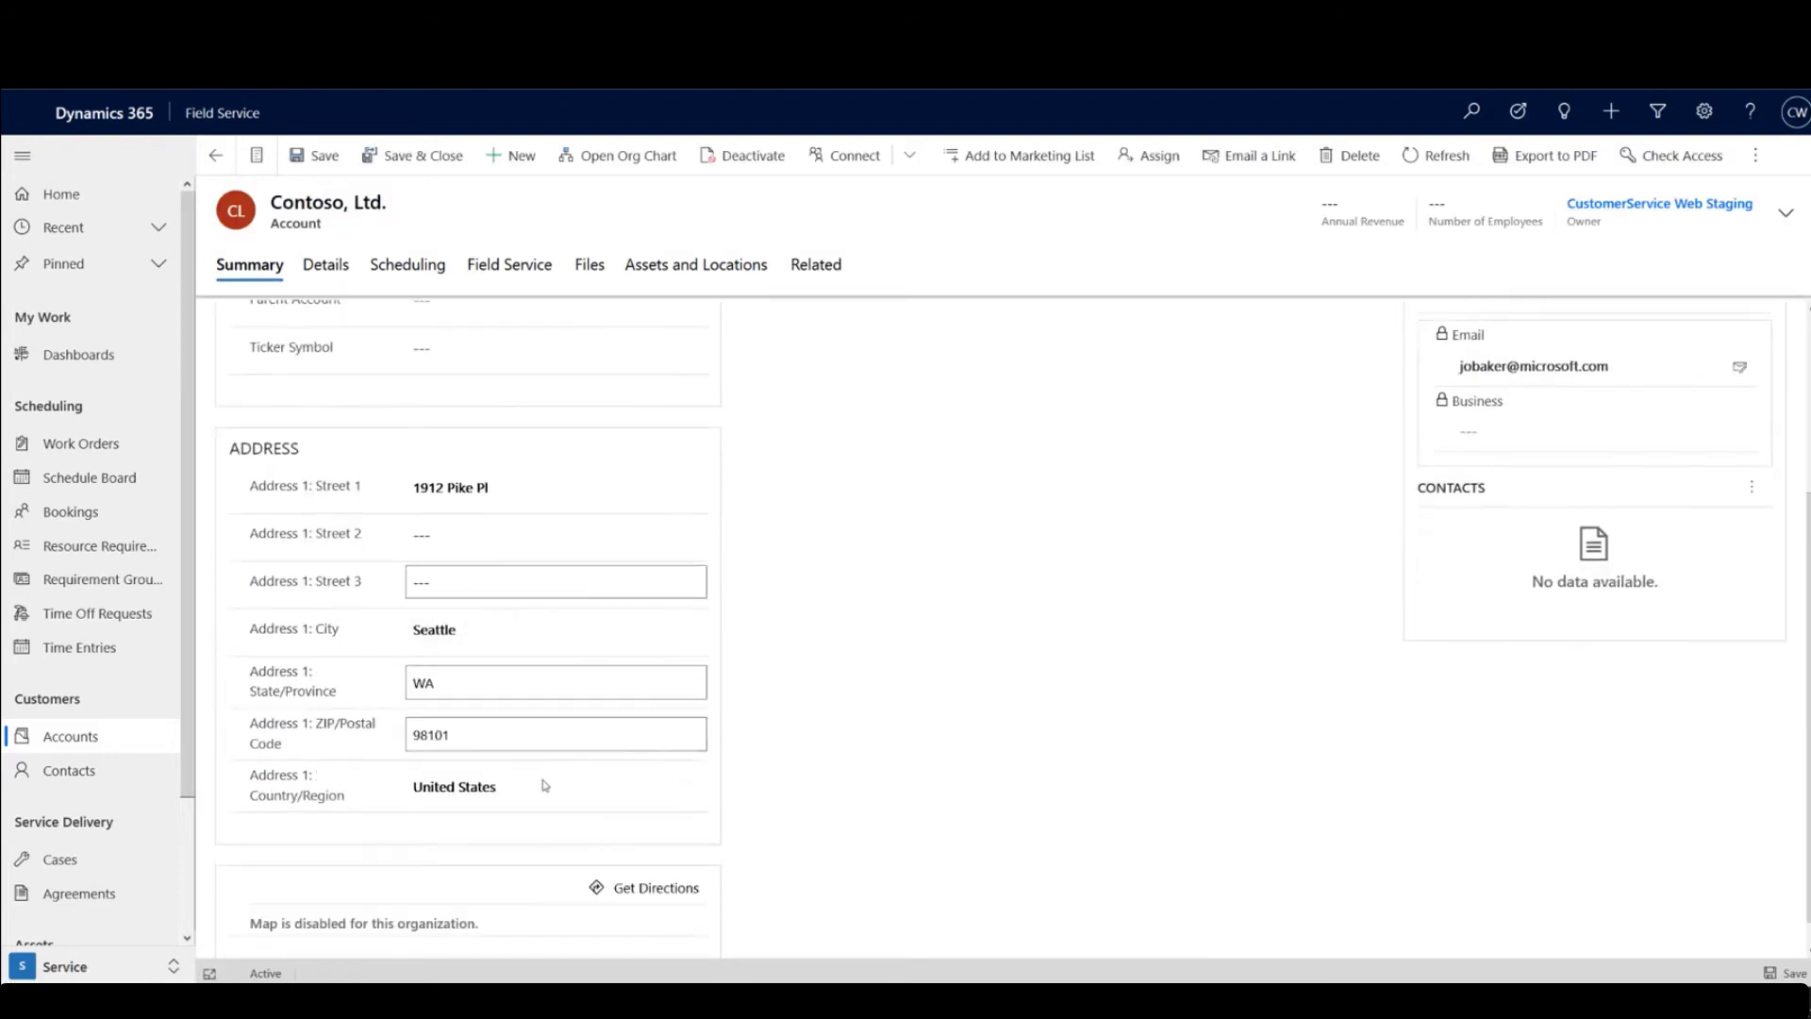
pyautogui.scroll(3, 582, 674)
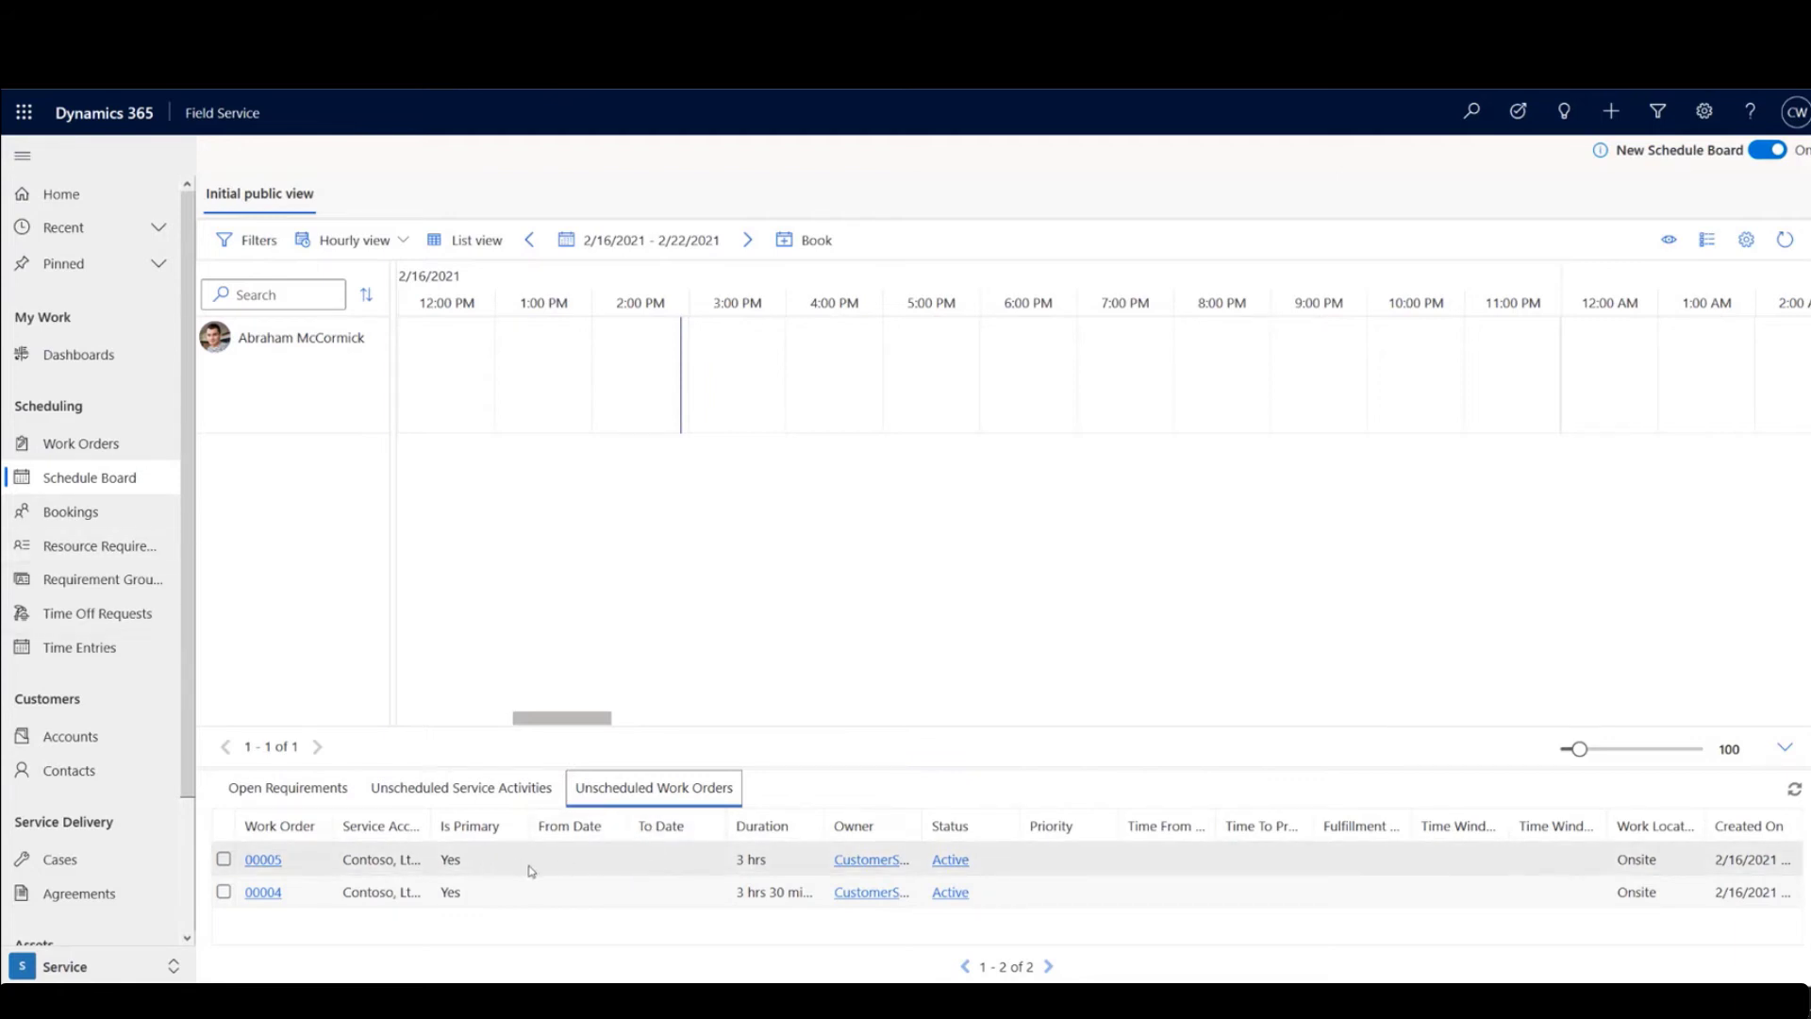
# Book the unscheduled 3-hour Contoso, Ltd. work order to the technician on the schedule board, starting 2/16/2021 at 5:45 PM.
pyautogui.moveTo(550, 864); pyautogui.dragTo(962, 380)
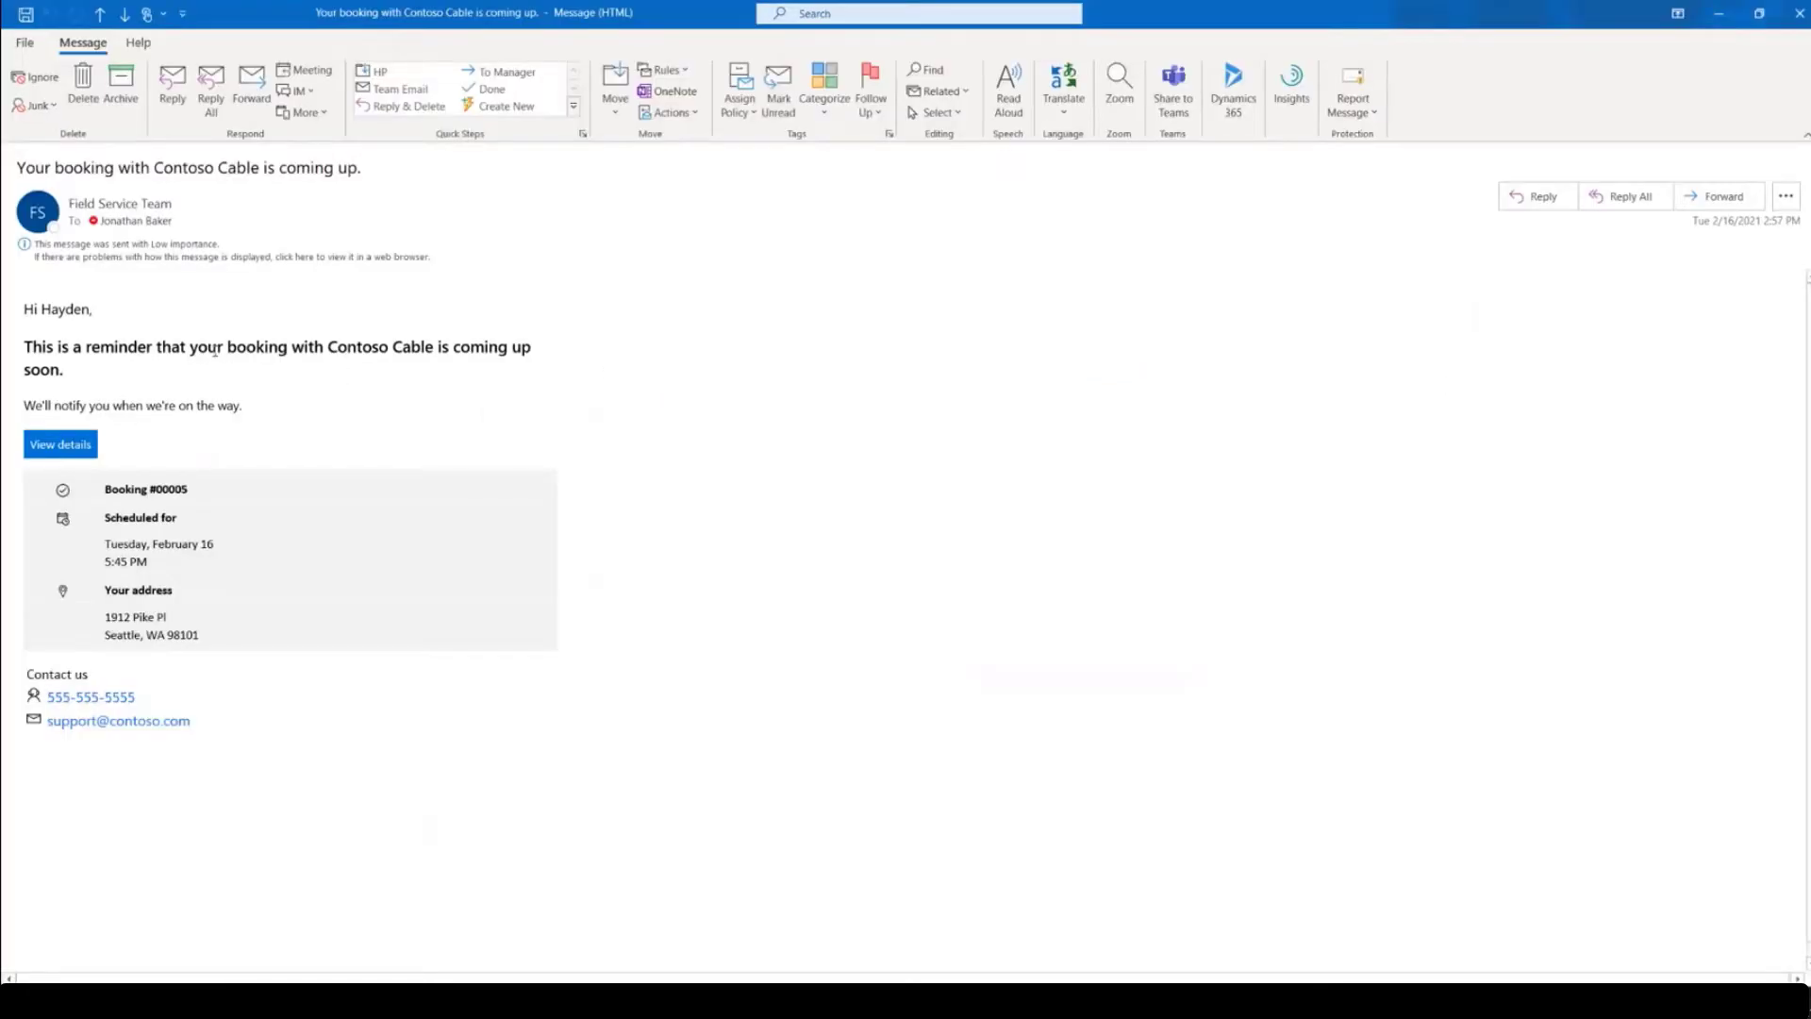
# In Outlook, examine the booking reminder email's heading, on-the-way text, booking number, scheduled time and address.
pyautogui.moveTo(24, 347); pyautogui.dragTo(540, 370)
pyautogui.click(427, 348)
pyautogui.click(343, 348)
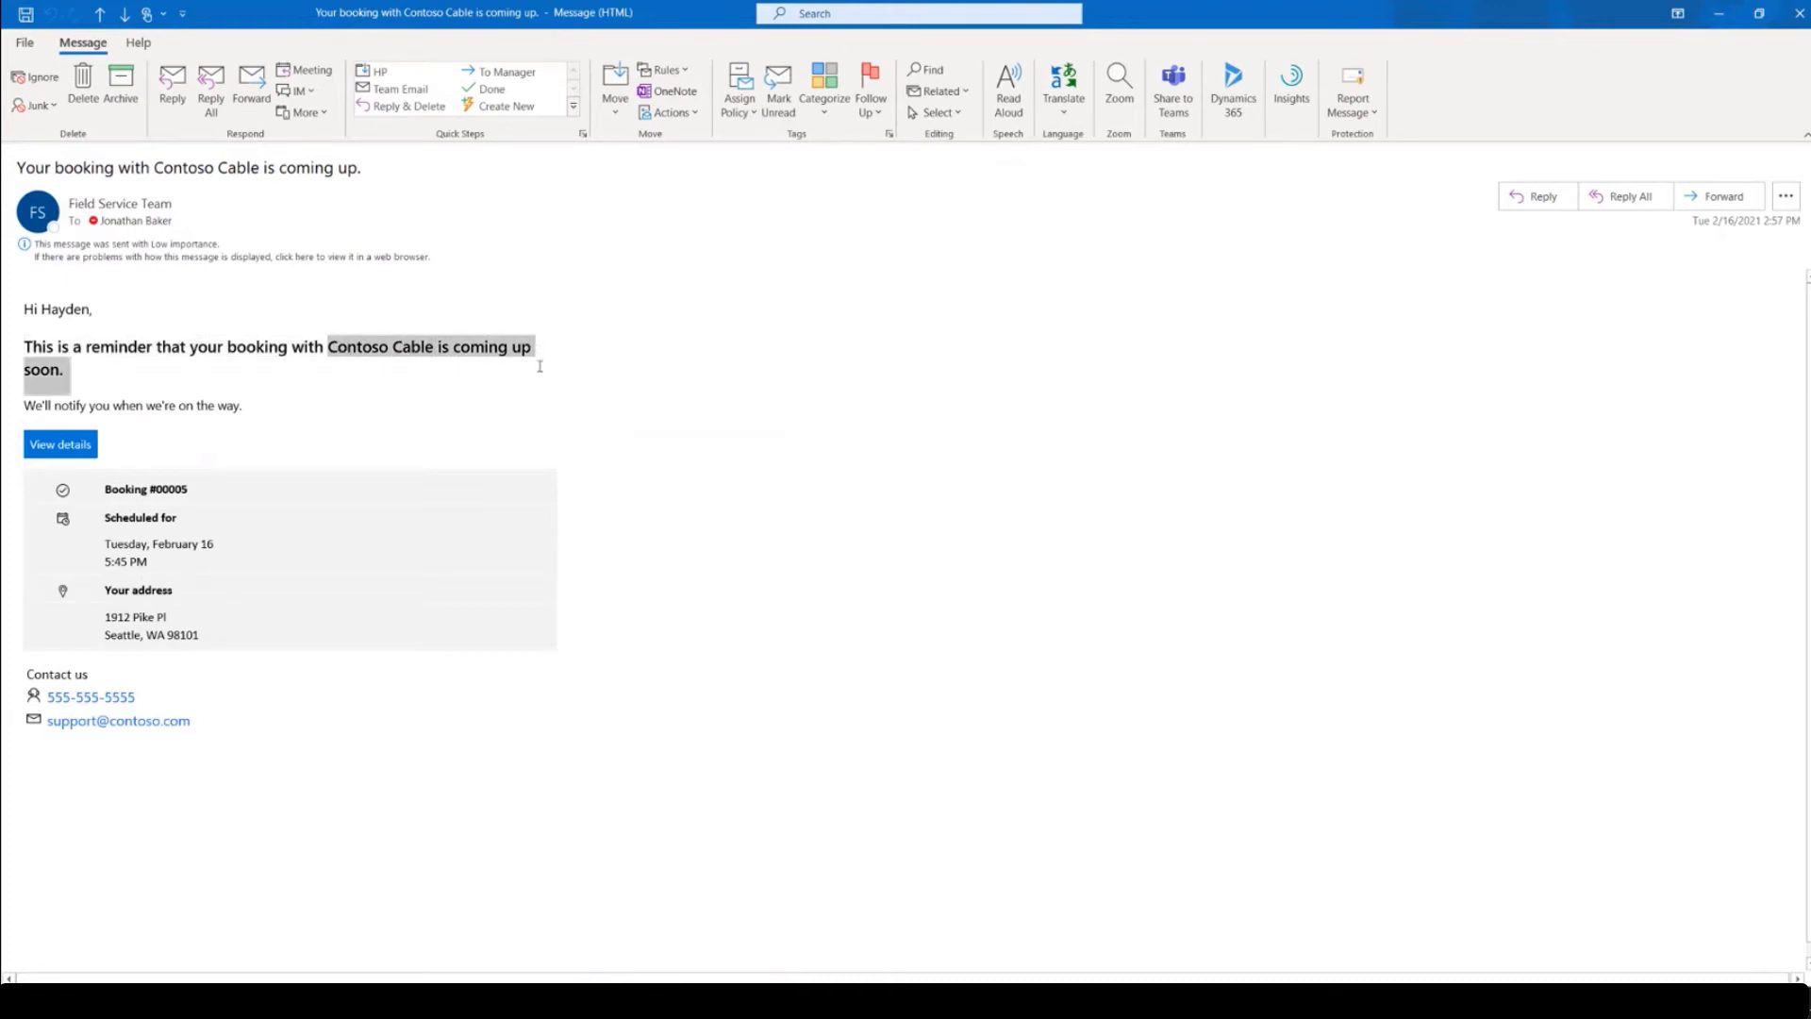
pyautogui.click(437, 347)
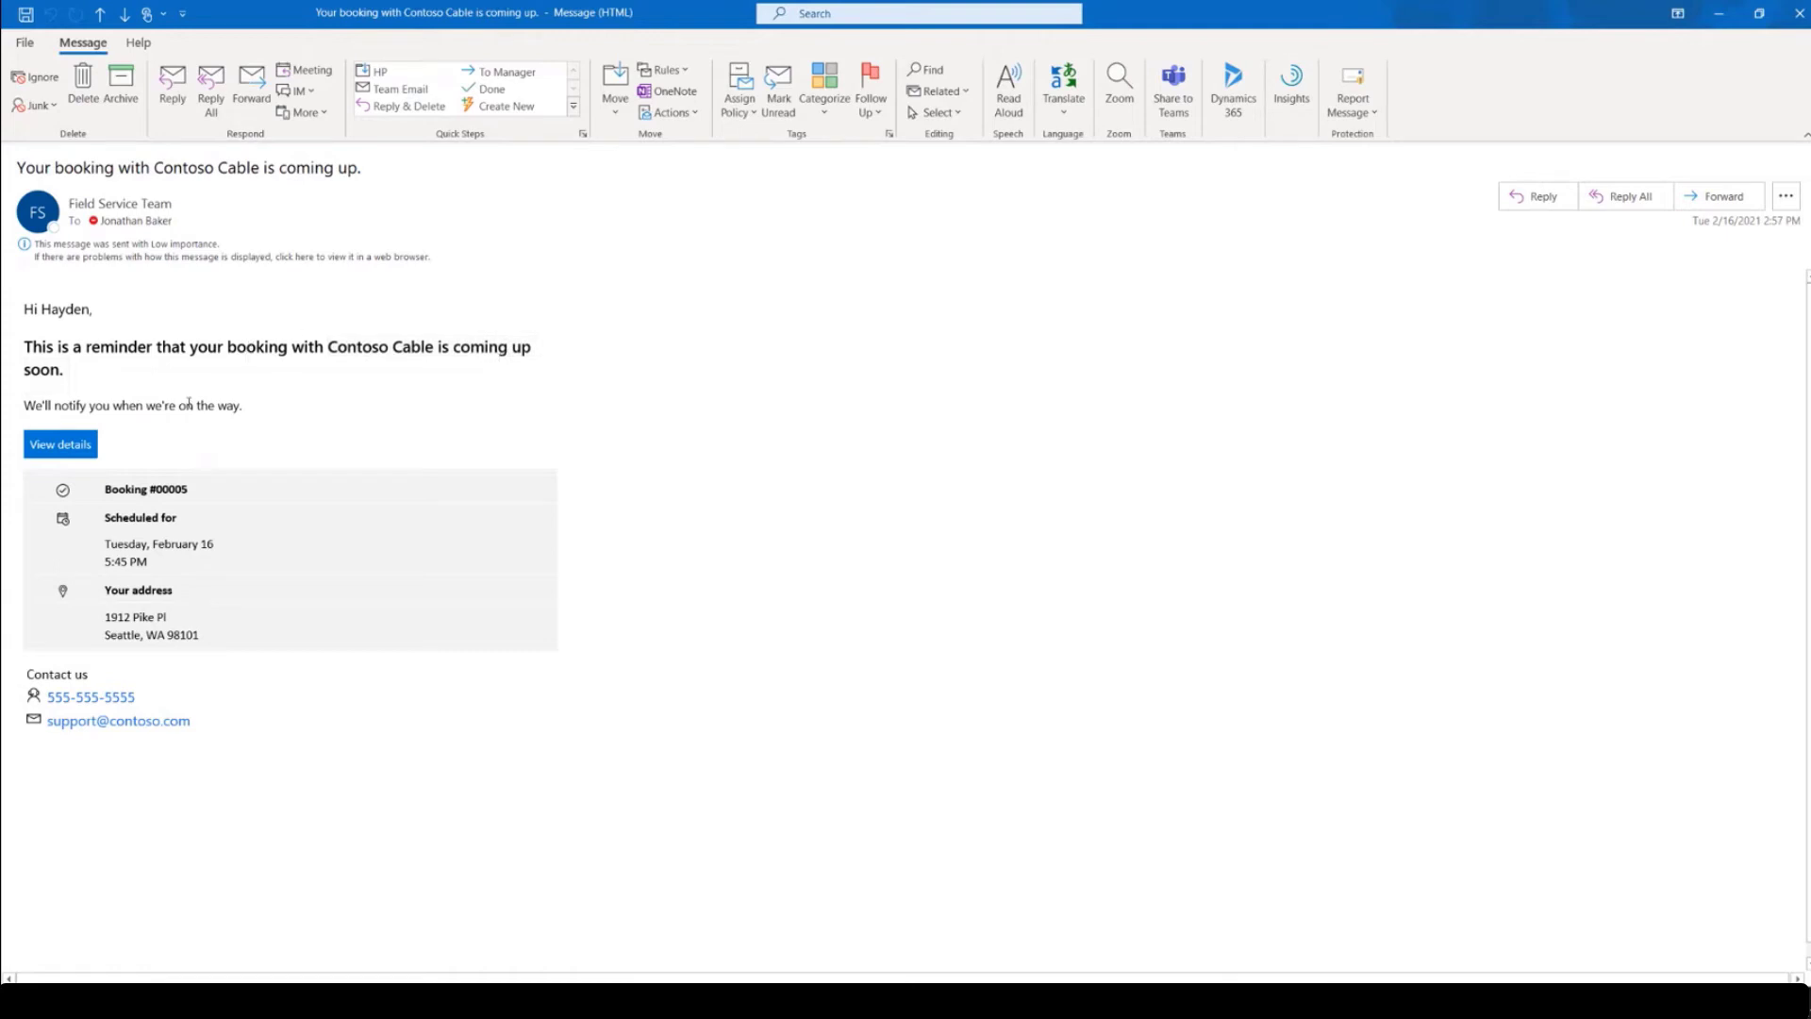
pyautogui.moveTo(113, 405); pyautogui.dragTo(326, 417)
pyautogui.click(173, 497)
pyautogui.tripleClick(173, 497)
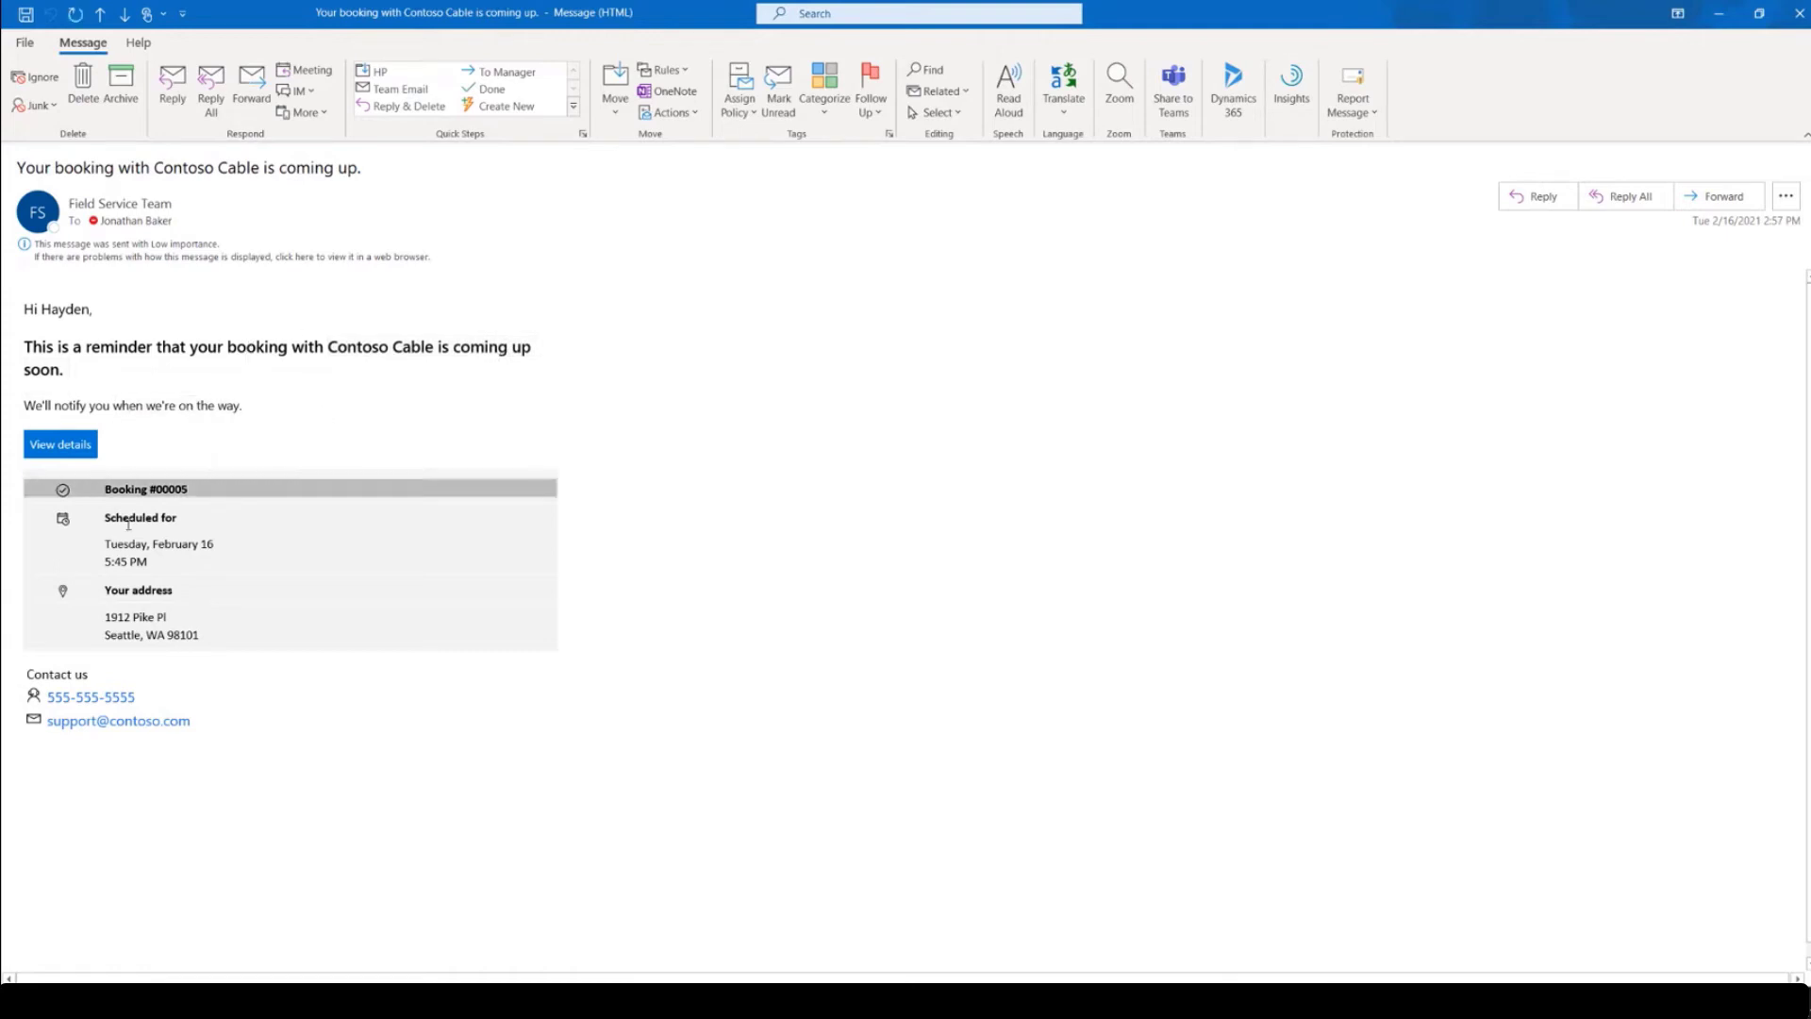
pyautogui.click(174, 497)
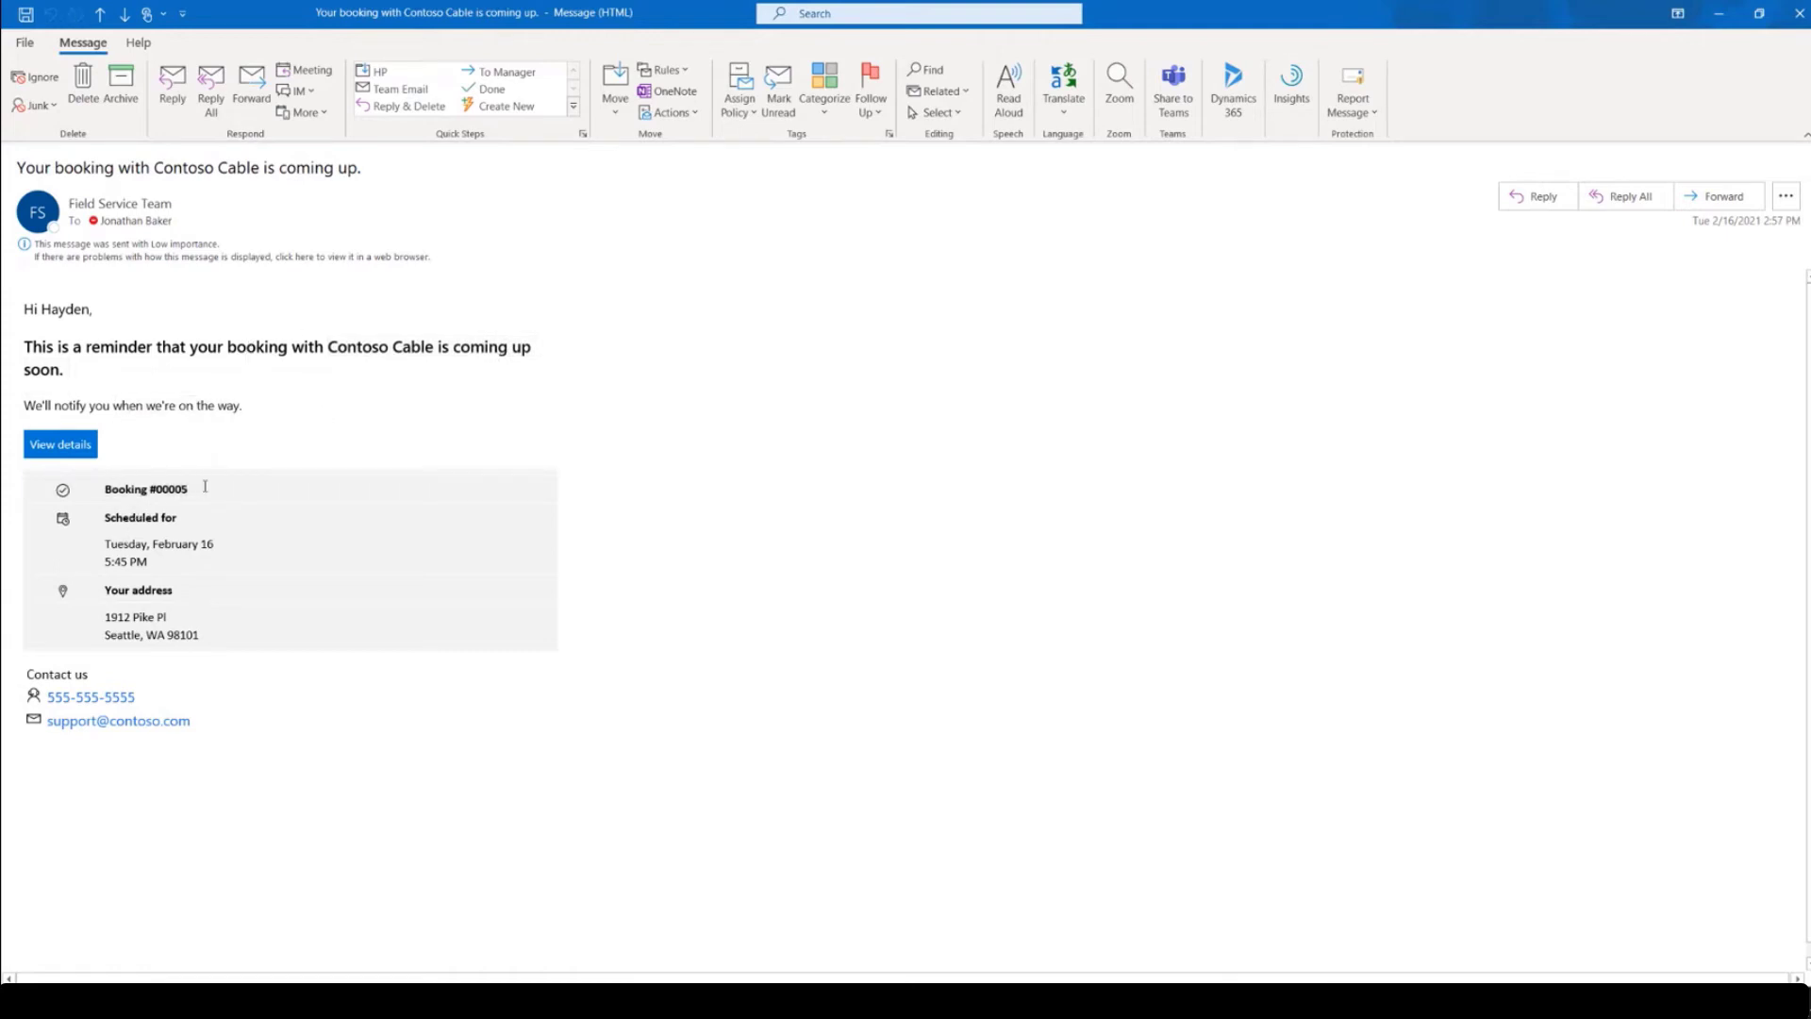
pyautogui.doubleClick(179, 488)
pyautogui.moveTo(114, 517); pyautogui.dragTo(218, 550)
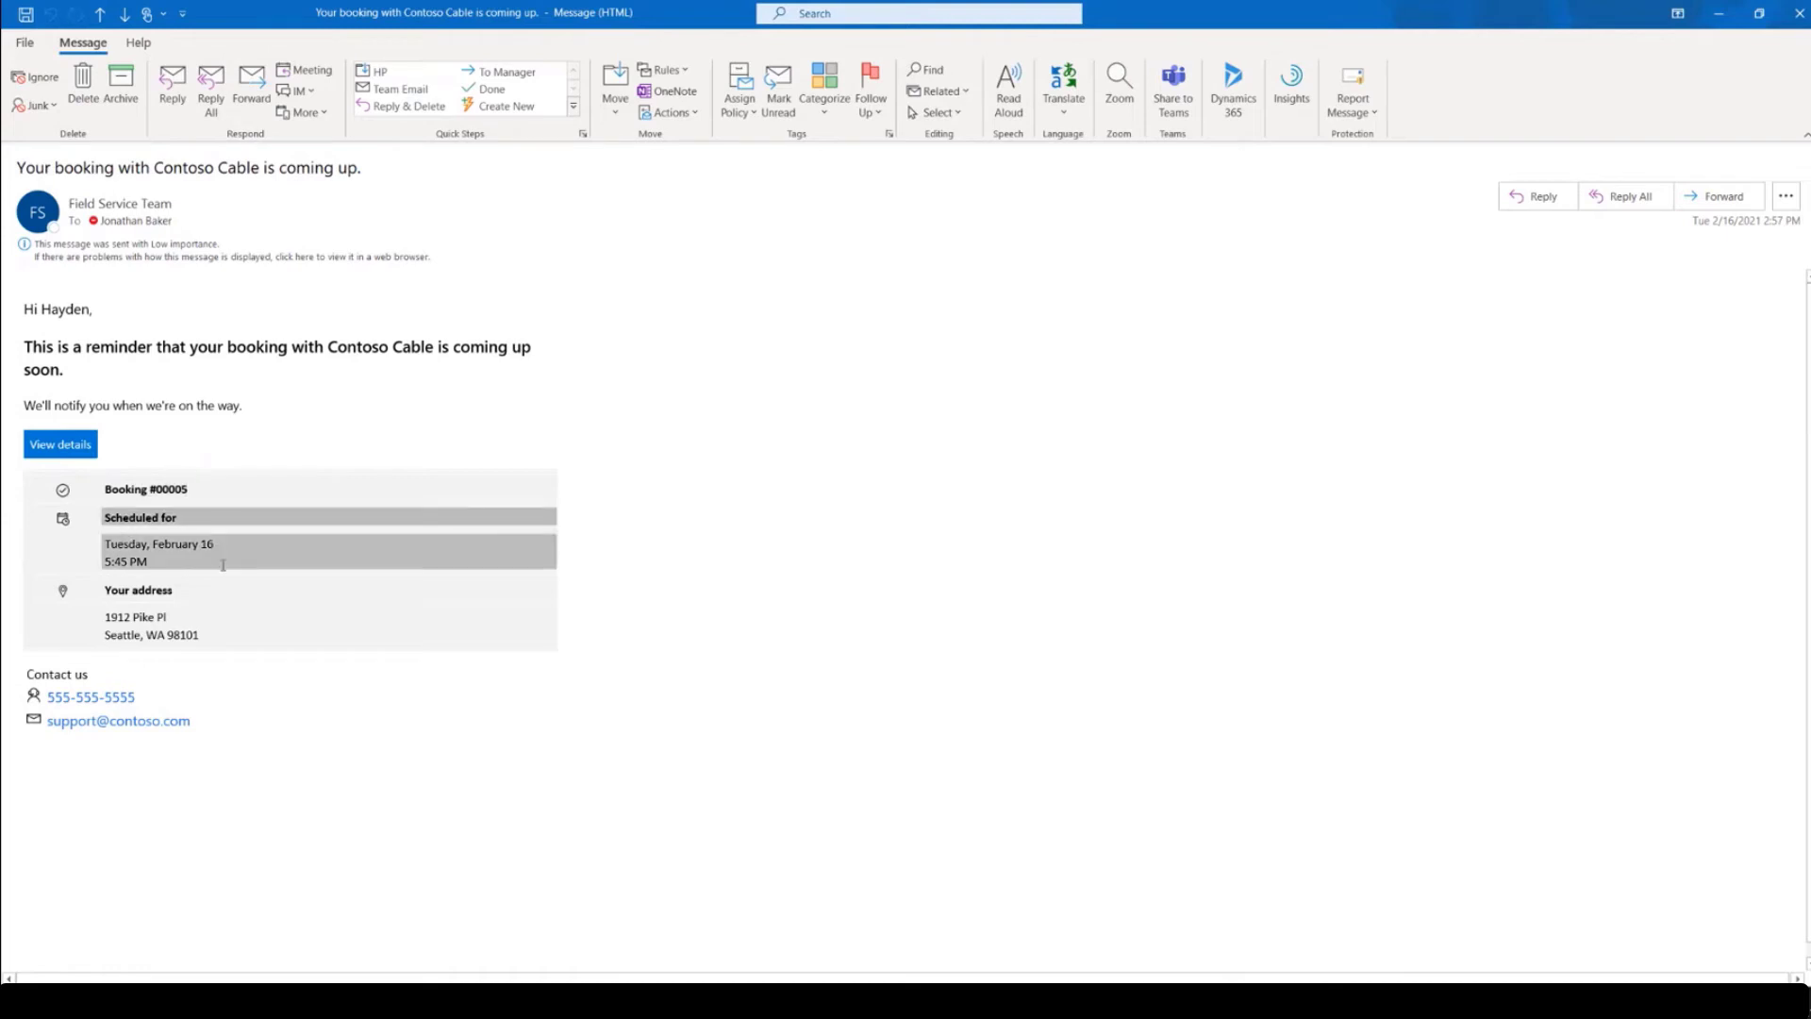
pyautogui.click(161, 636)
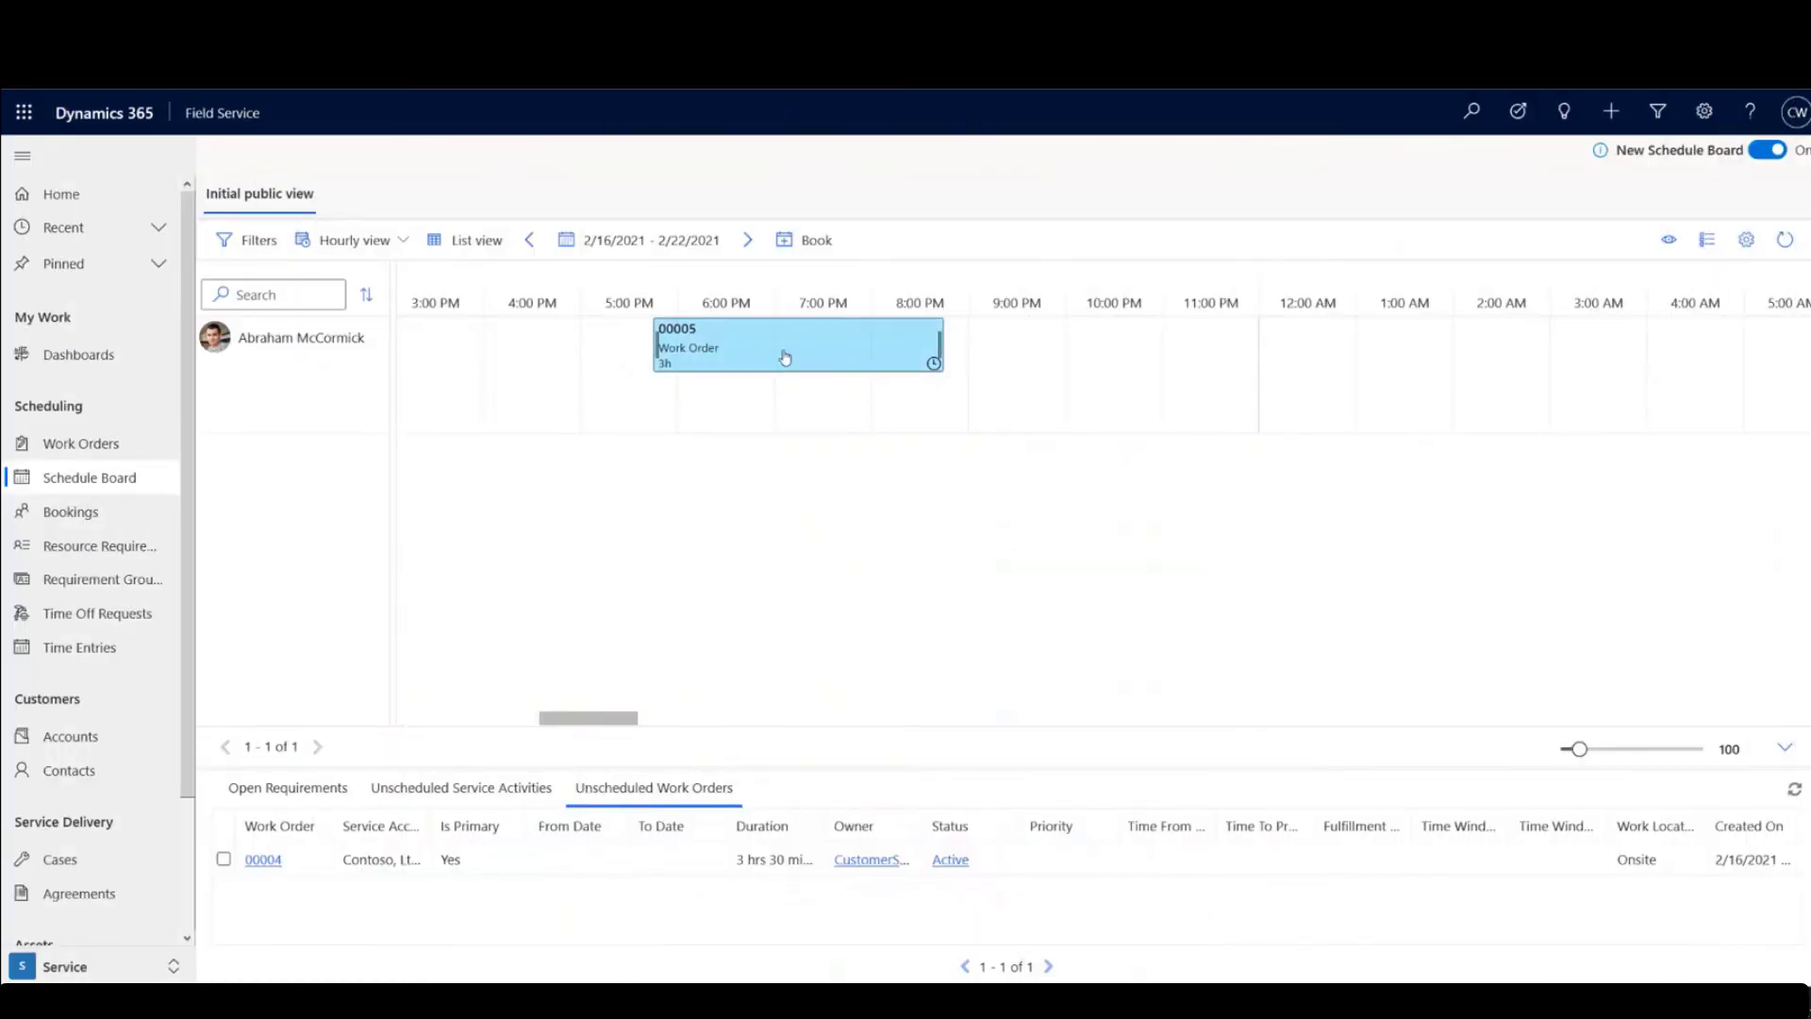
# Back on the Field Service schedule board, open the technician's 3-hour booking, set its Booking Status to Traveling and save it.
pyautogui.click(785, 355)
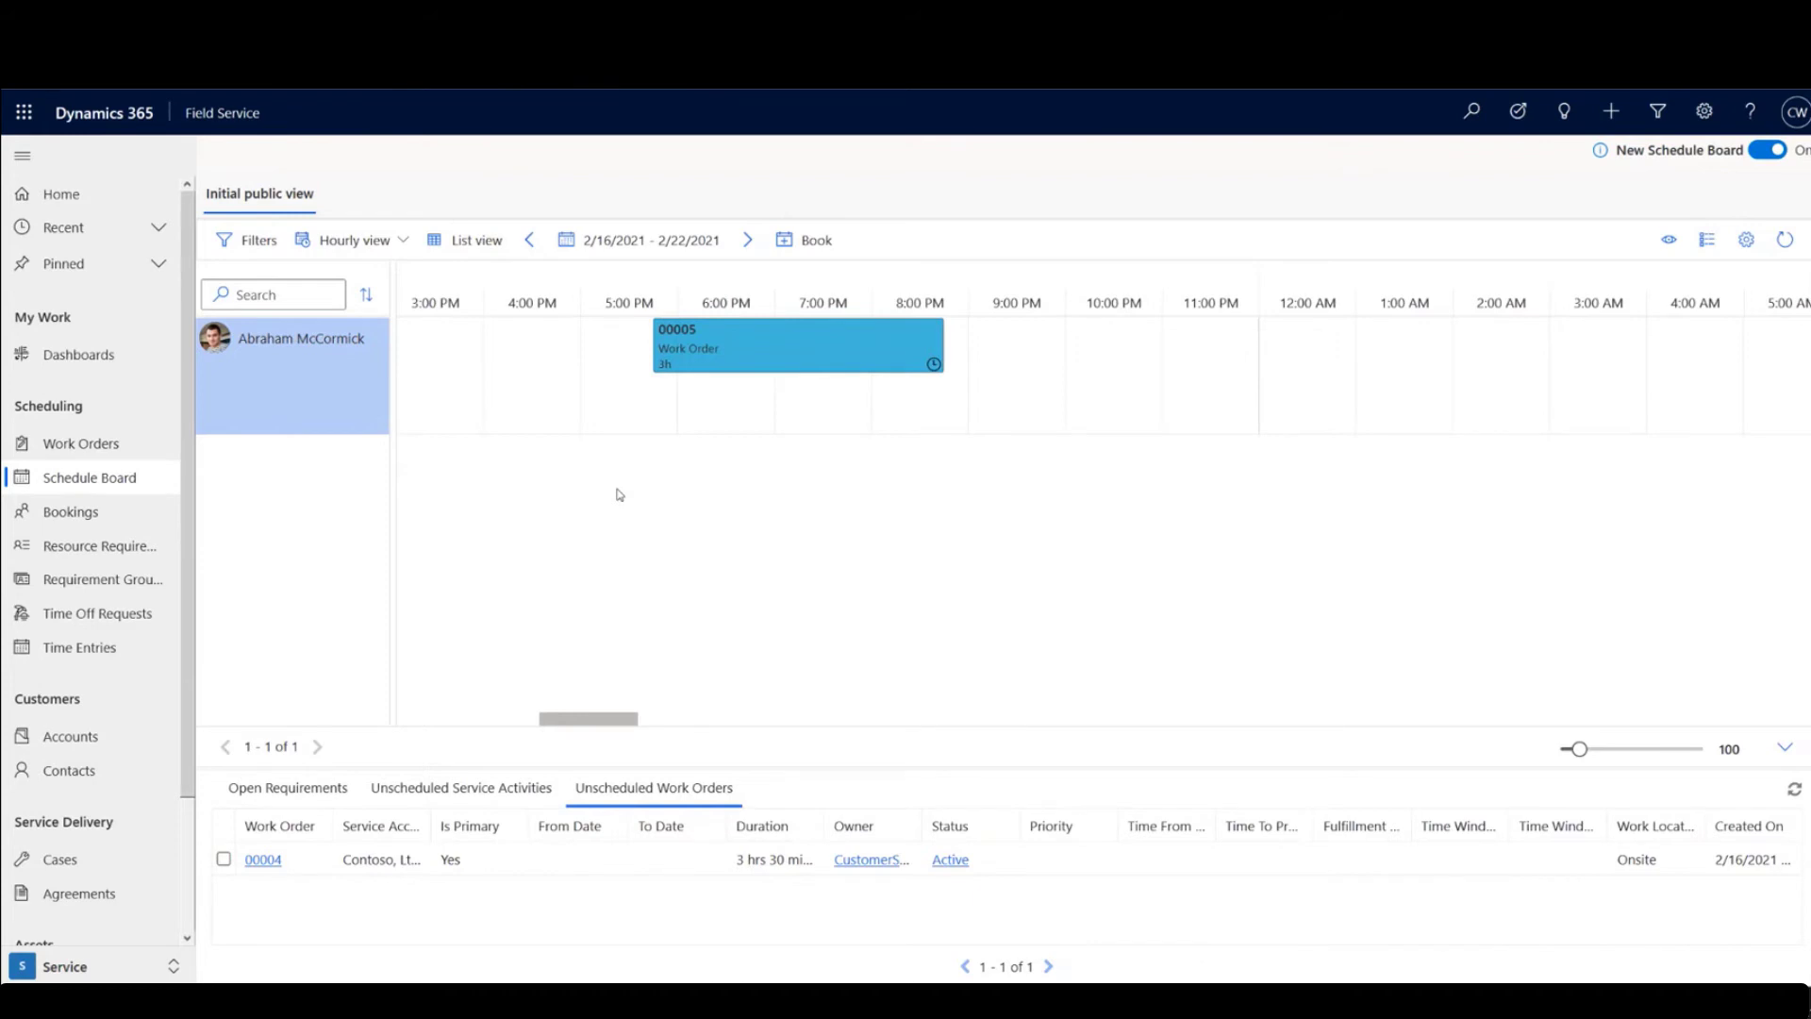
pyautogui.doubleClick(800, 357)
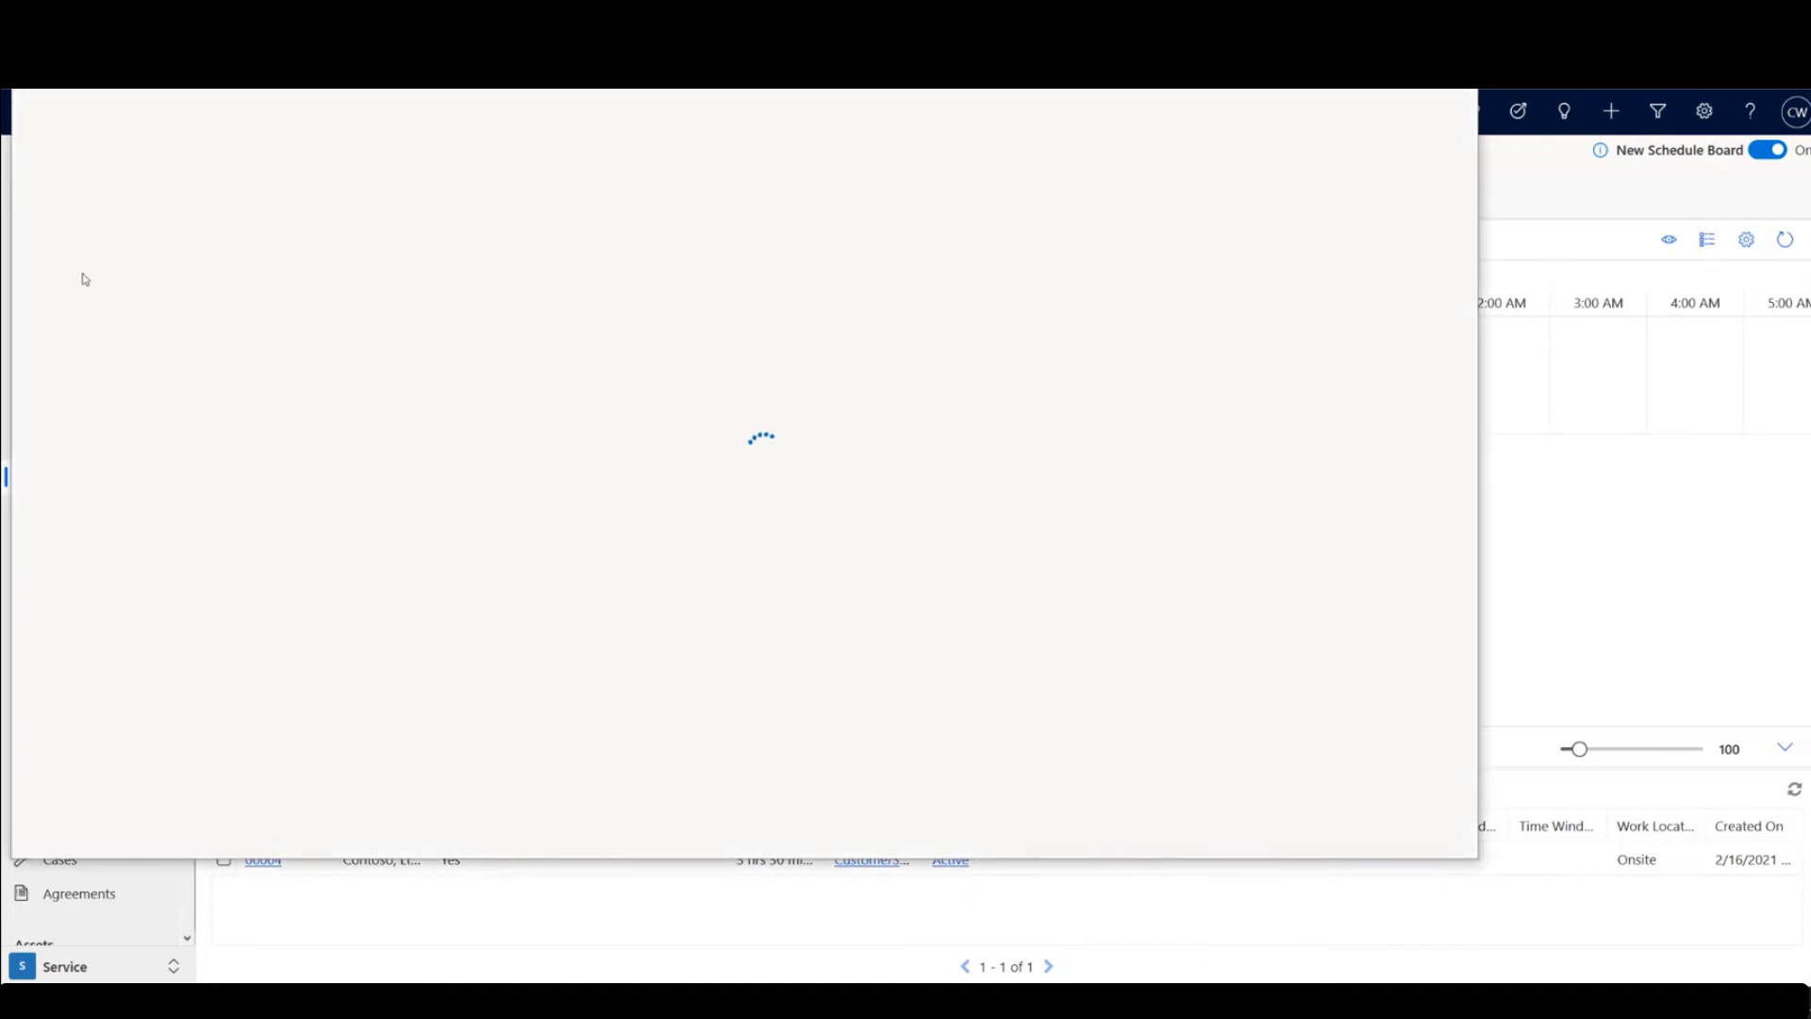
pyautogui.moveTo(15, 293); pyautogui.dragTo(442, 283)
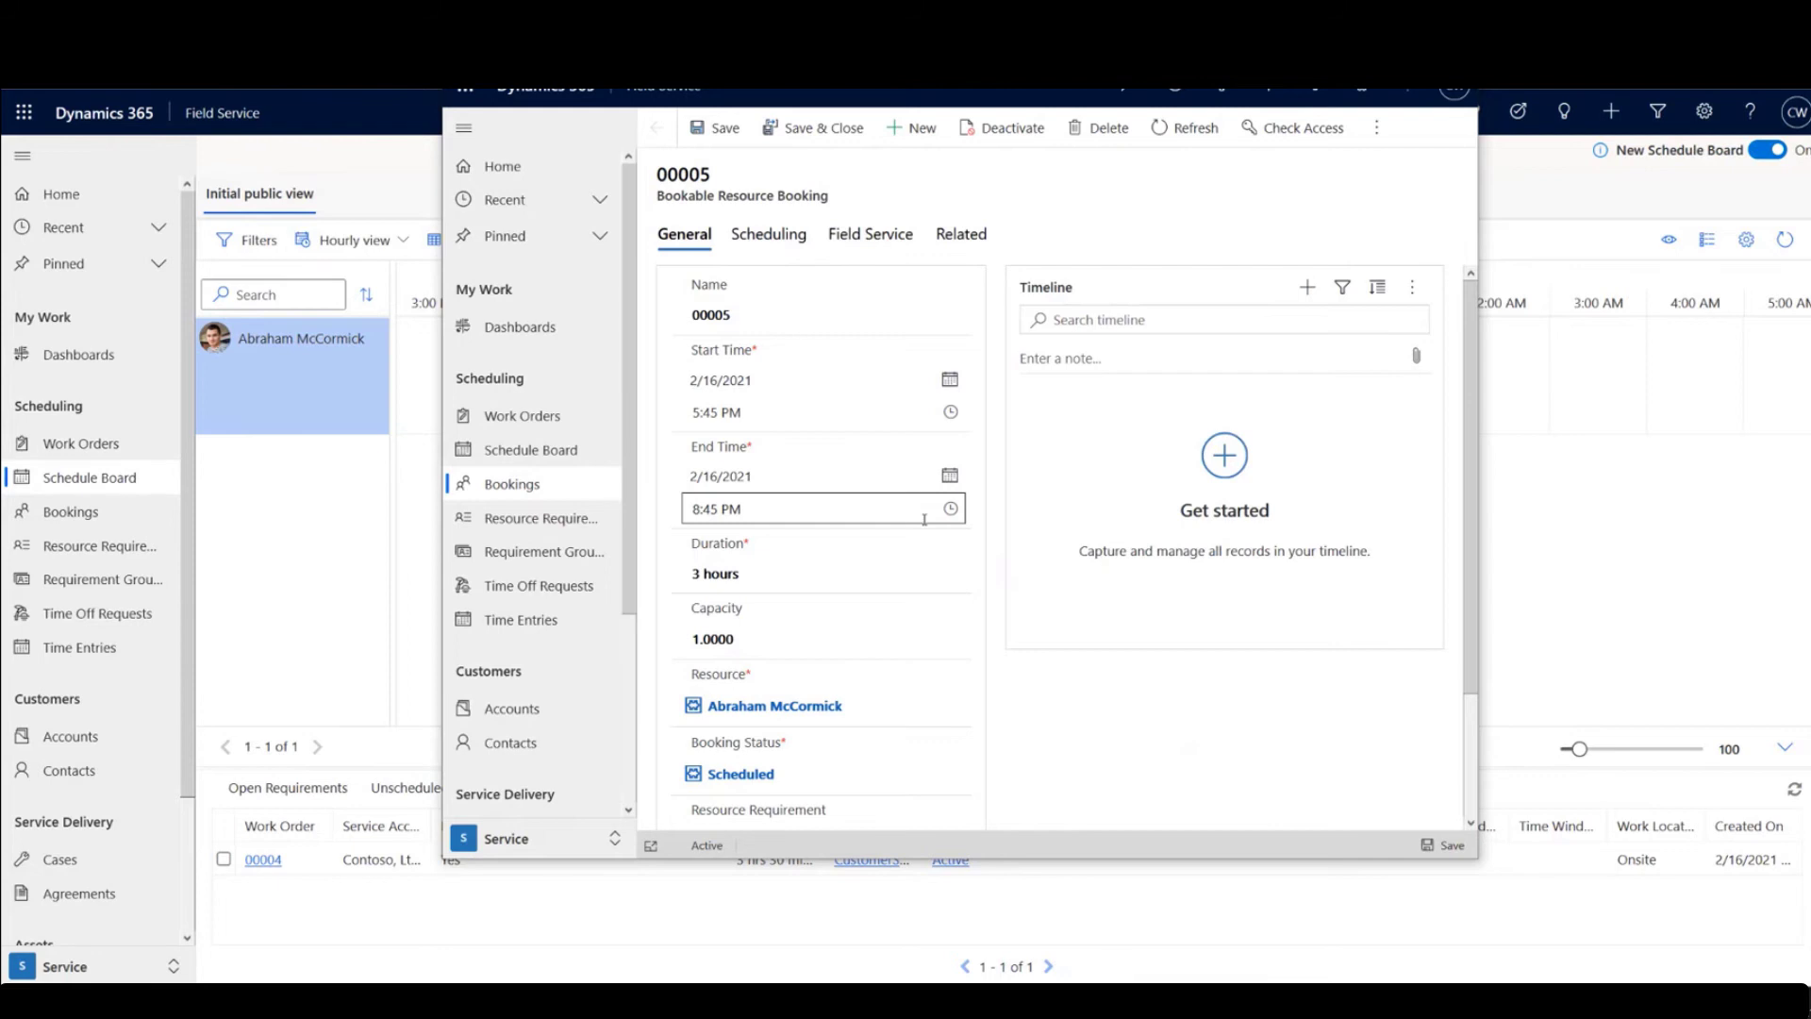
pyautogui.scroll(-2, 1038, 467)
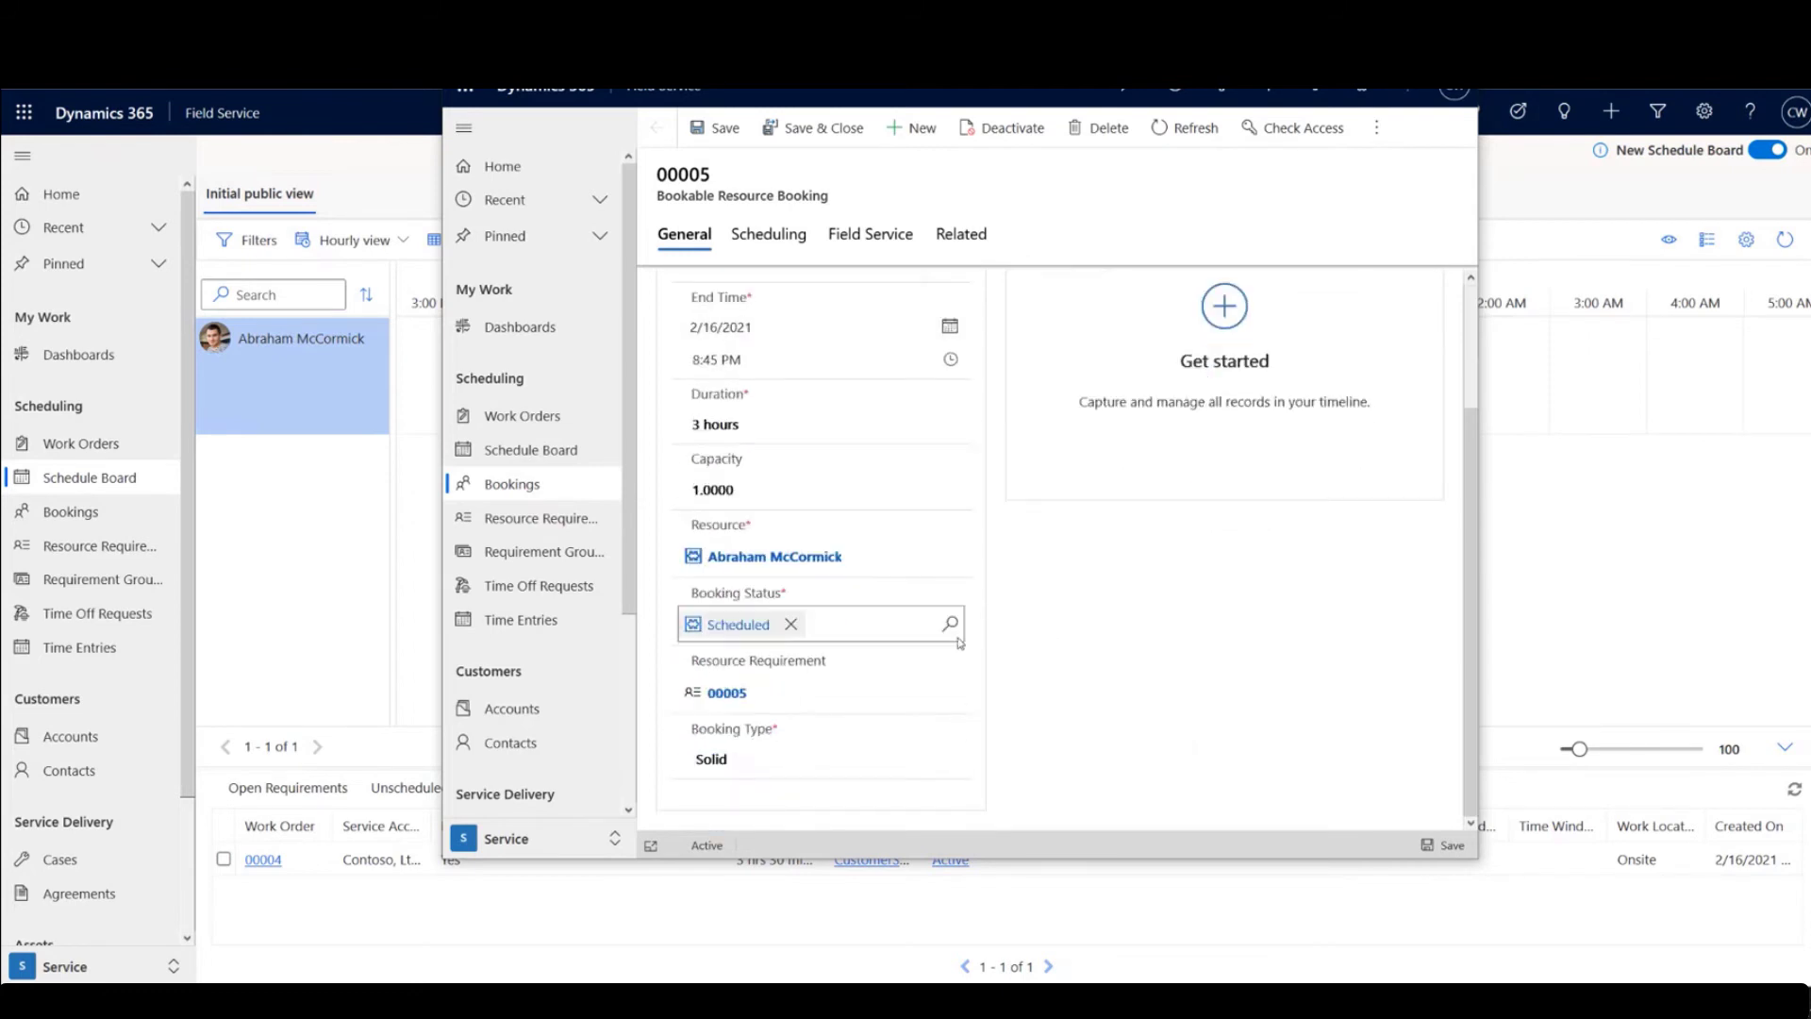
pyautogui.click(951, 624)
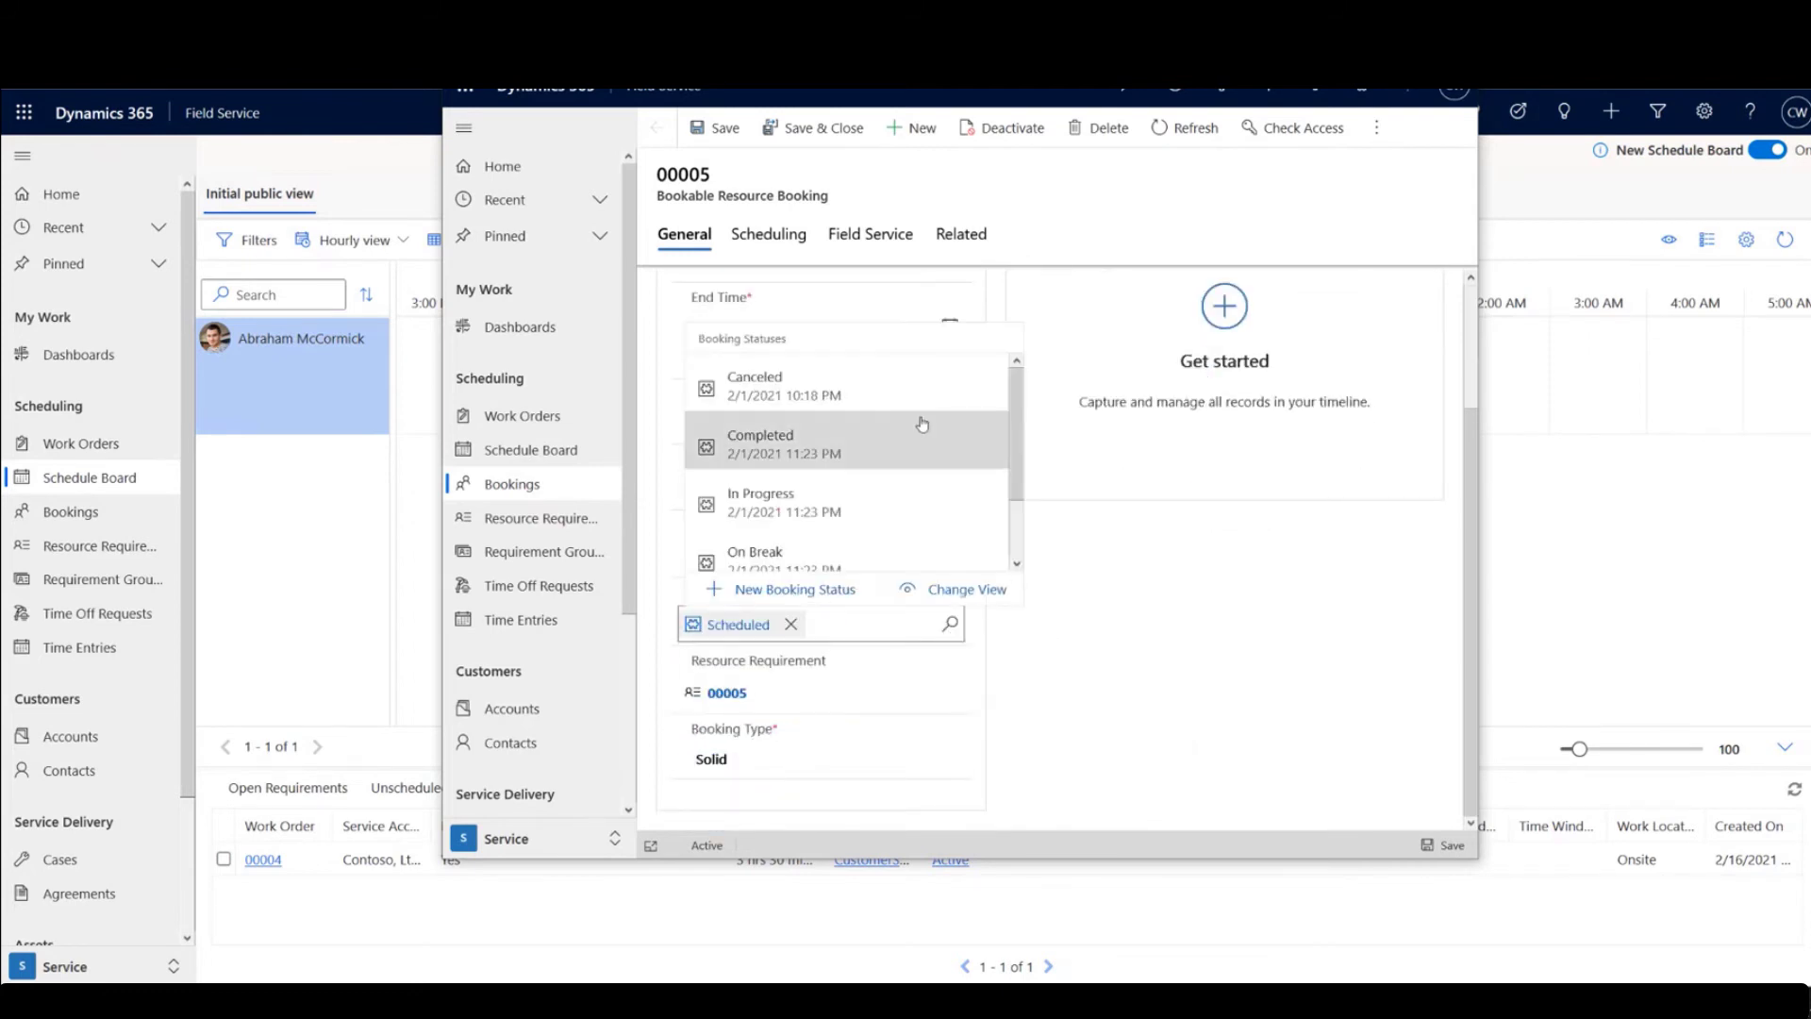
pyautogui.scroll(-1, 919, 420)
pyautogui.click(847, 541)
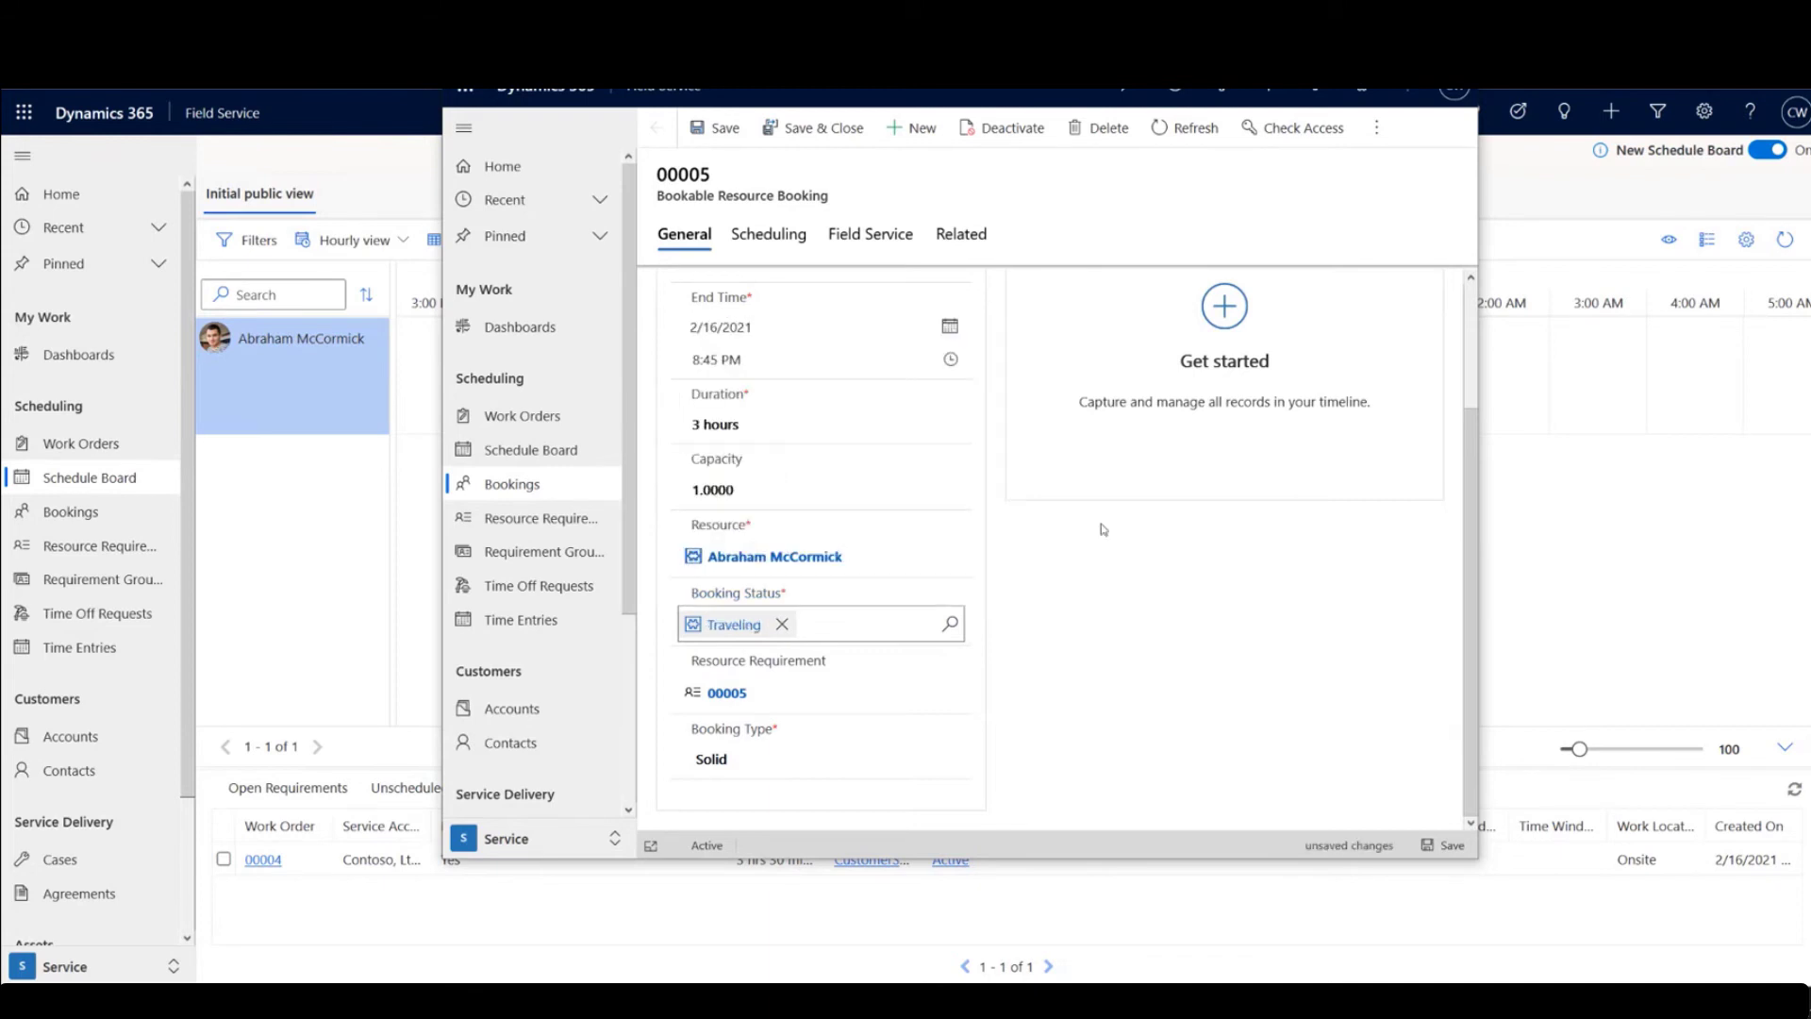
pyautogui.hotkey('ctrl', 's')
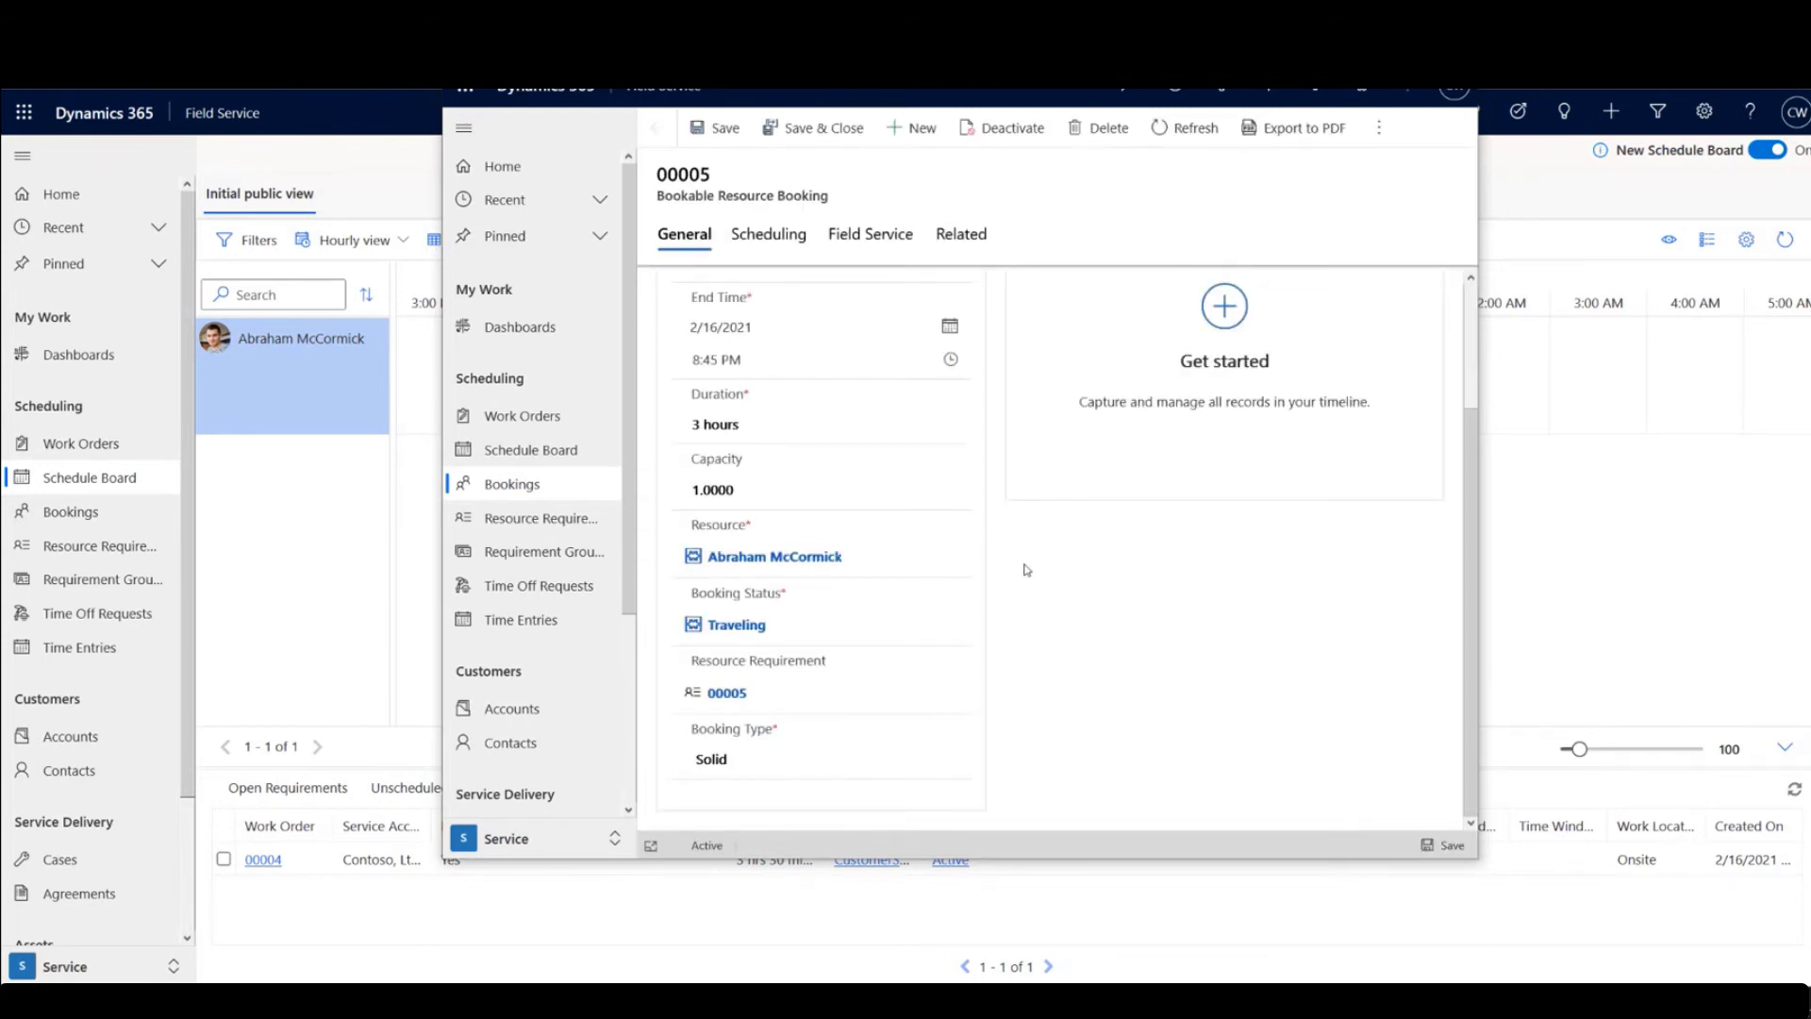
pyautogui.scroll(2, 1027, 570)
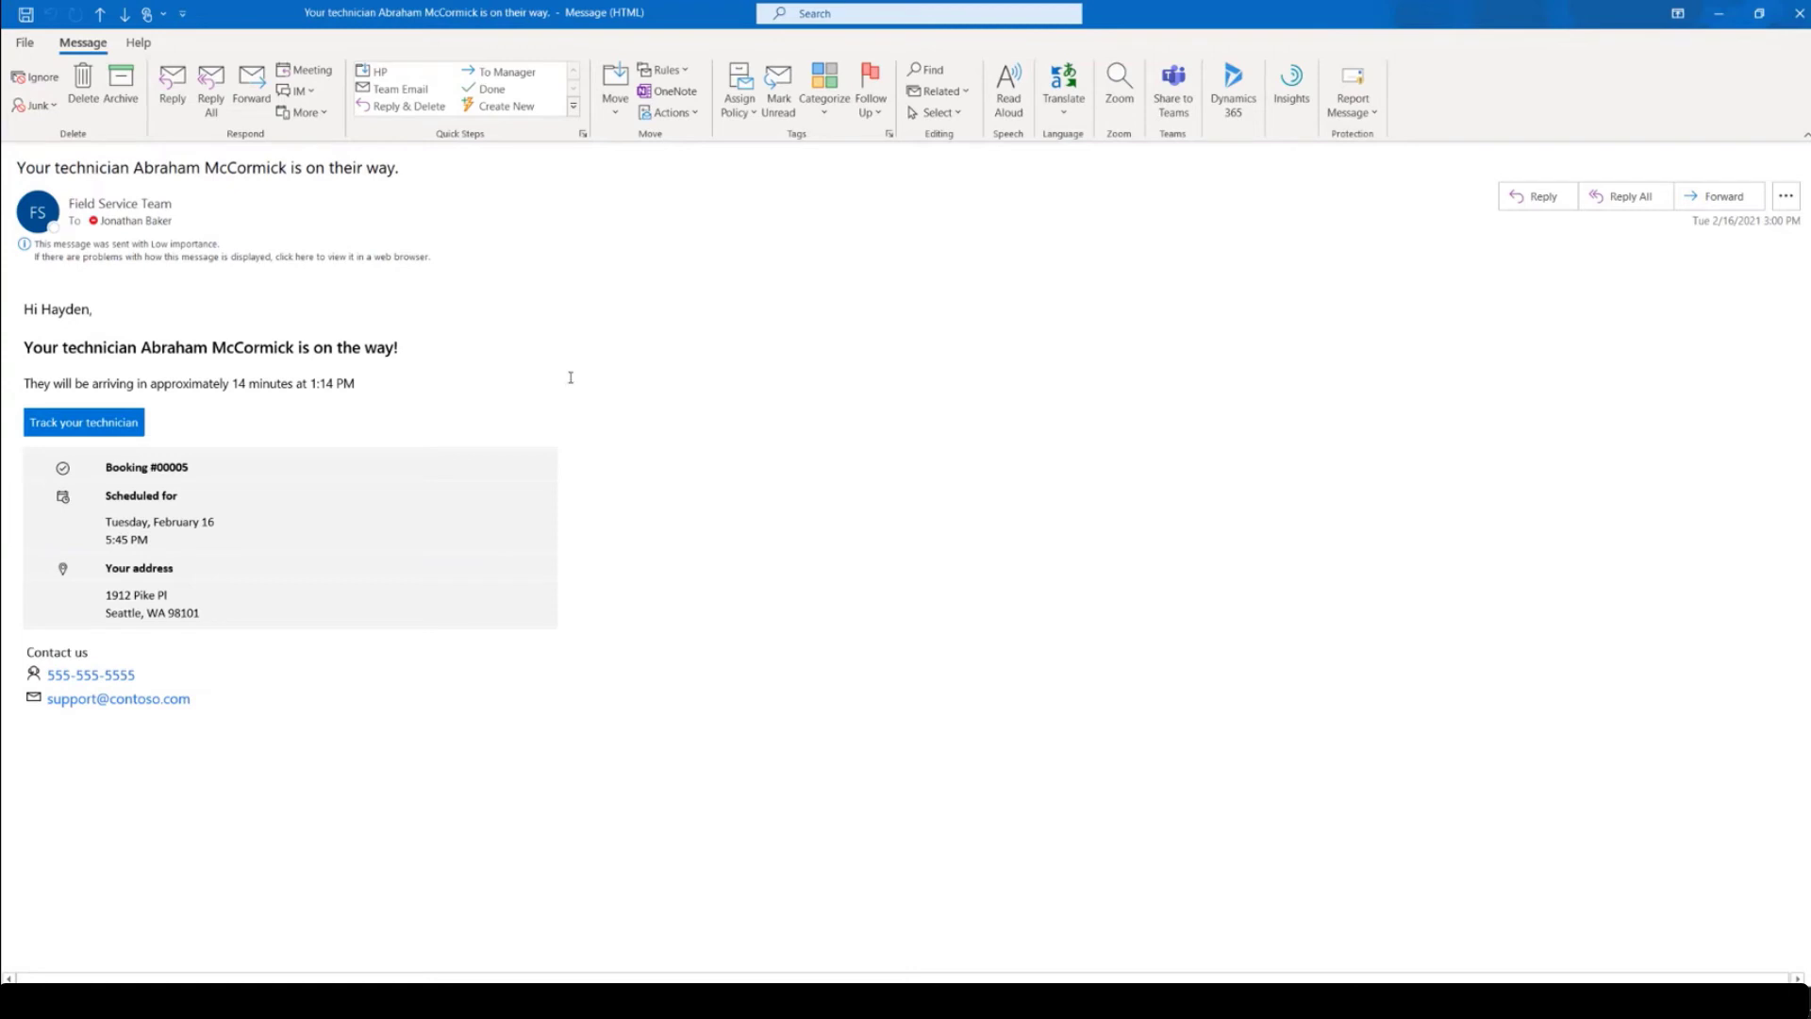
# In Outlook, review the technician name and the estimated arrival in the email saying the technician is on the way.
pyautogui.moveTo(144, 350); pyautogui.dragTo(299, 351)
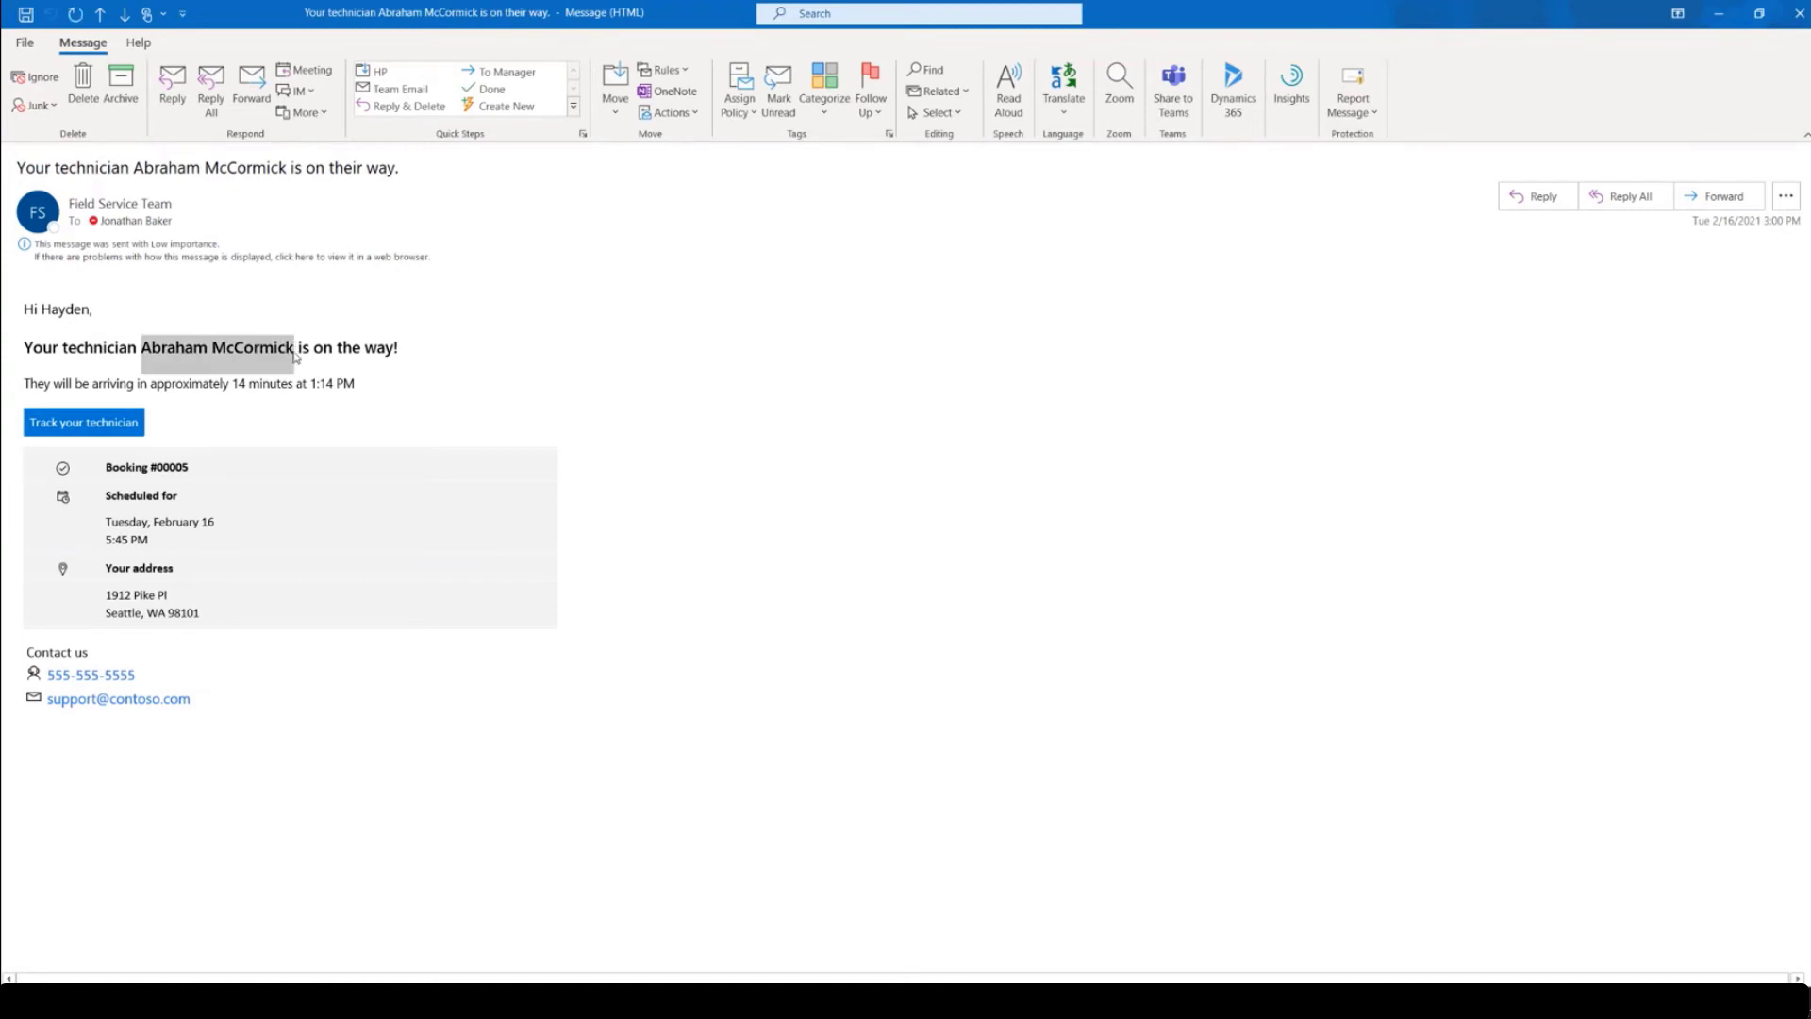
pyautogui.click(295, 354)
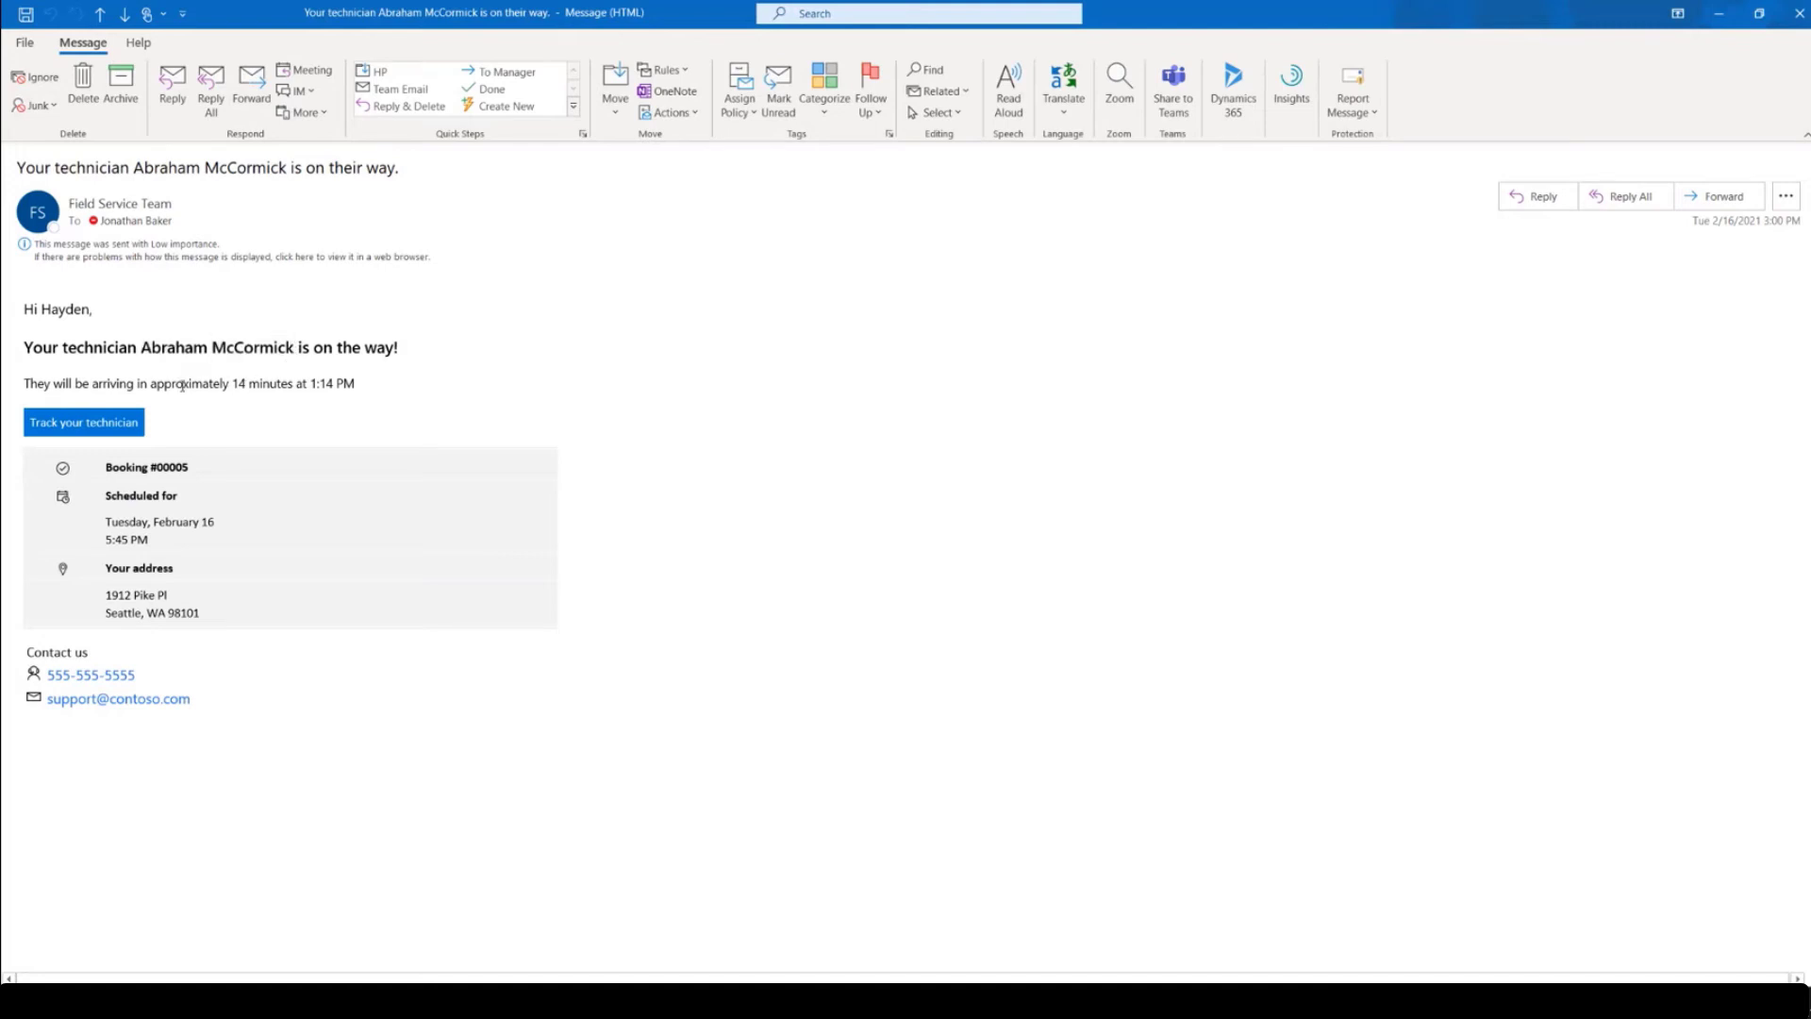
pyautogui.moveTo(196, 383); pyautogui.dragTo(359, 382)
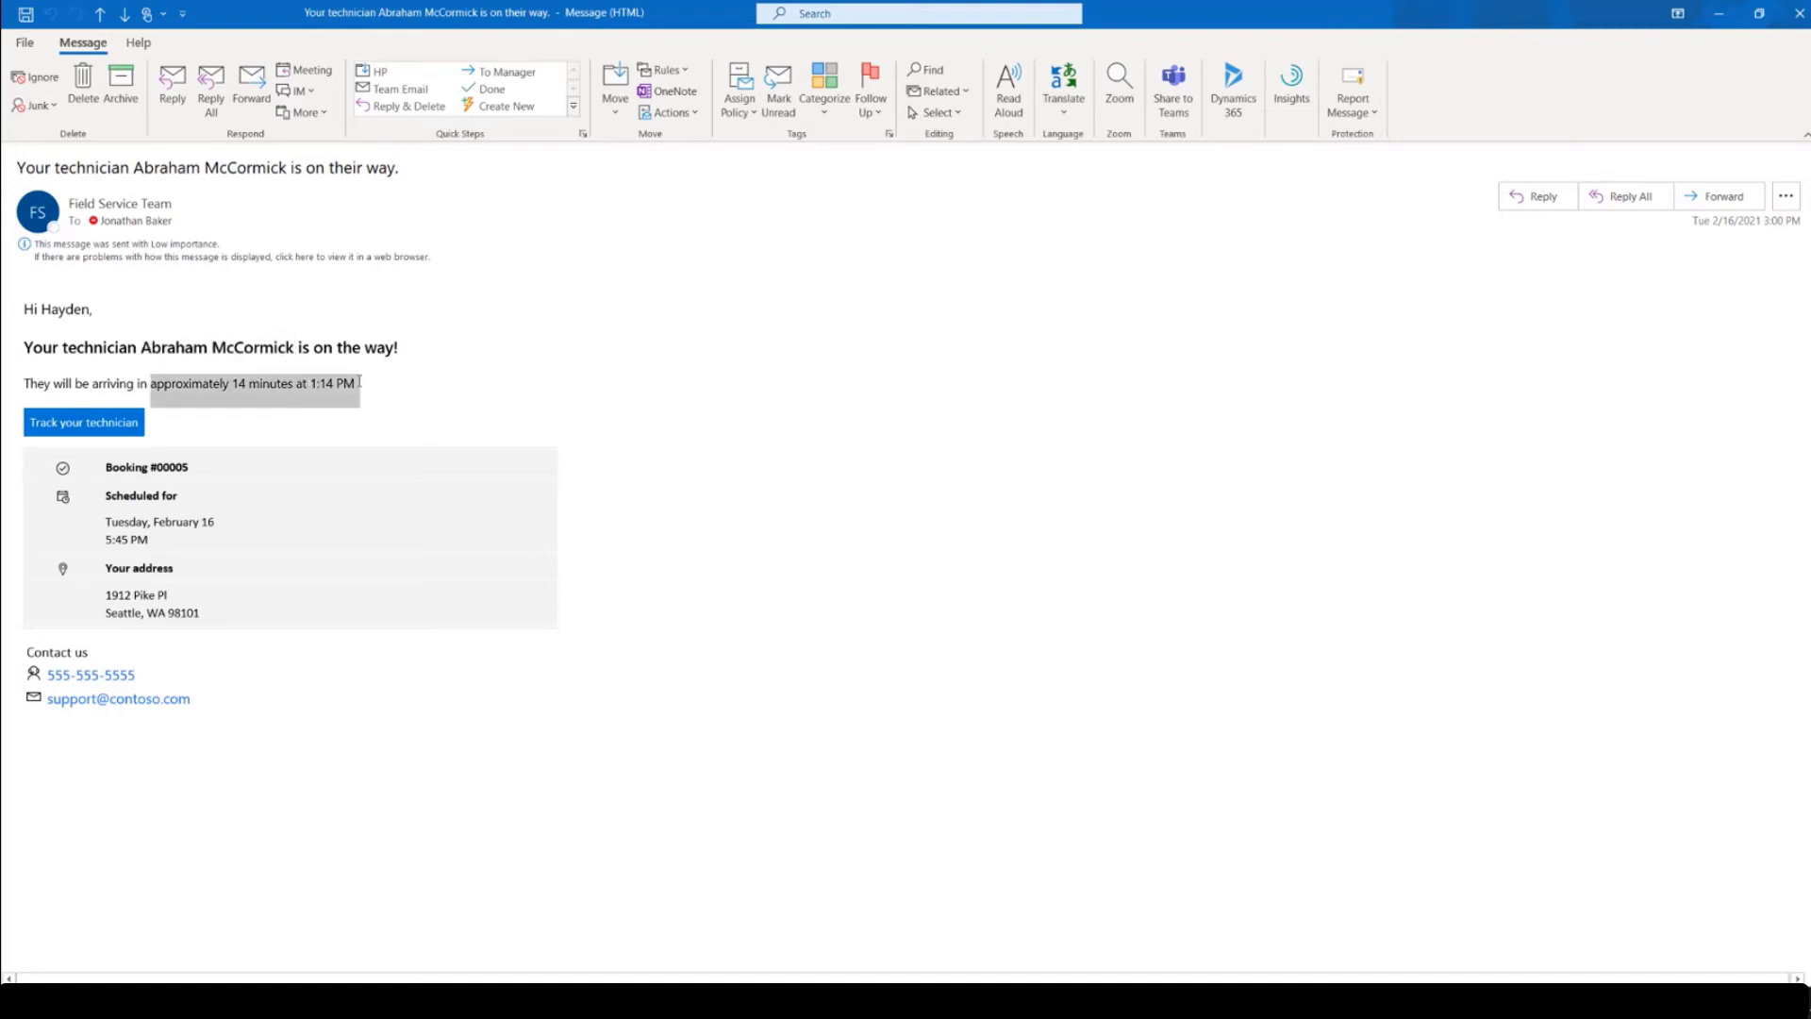
pyautogui.click(322, 364)
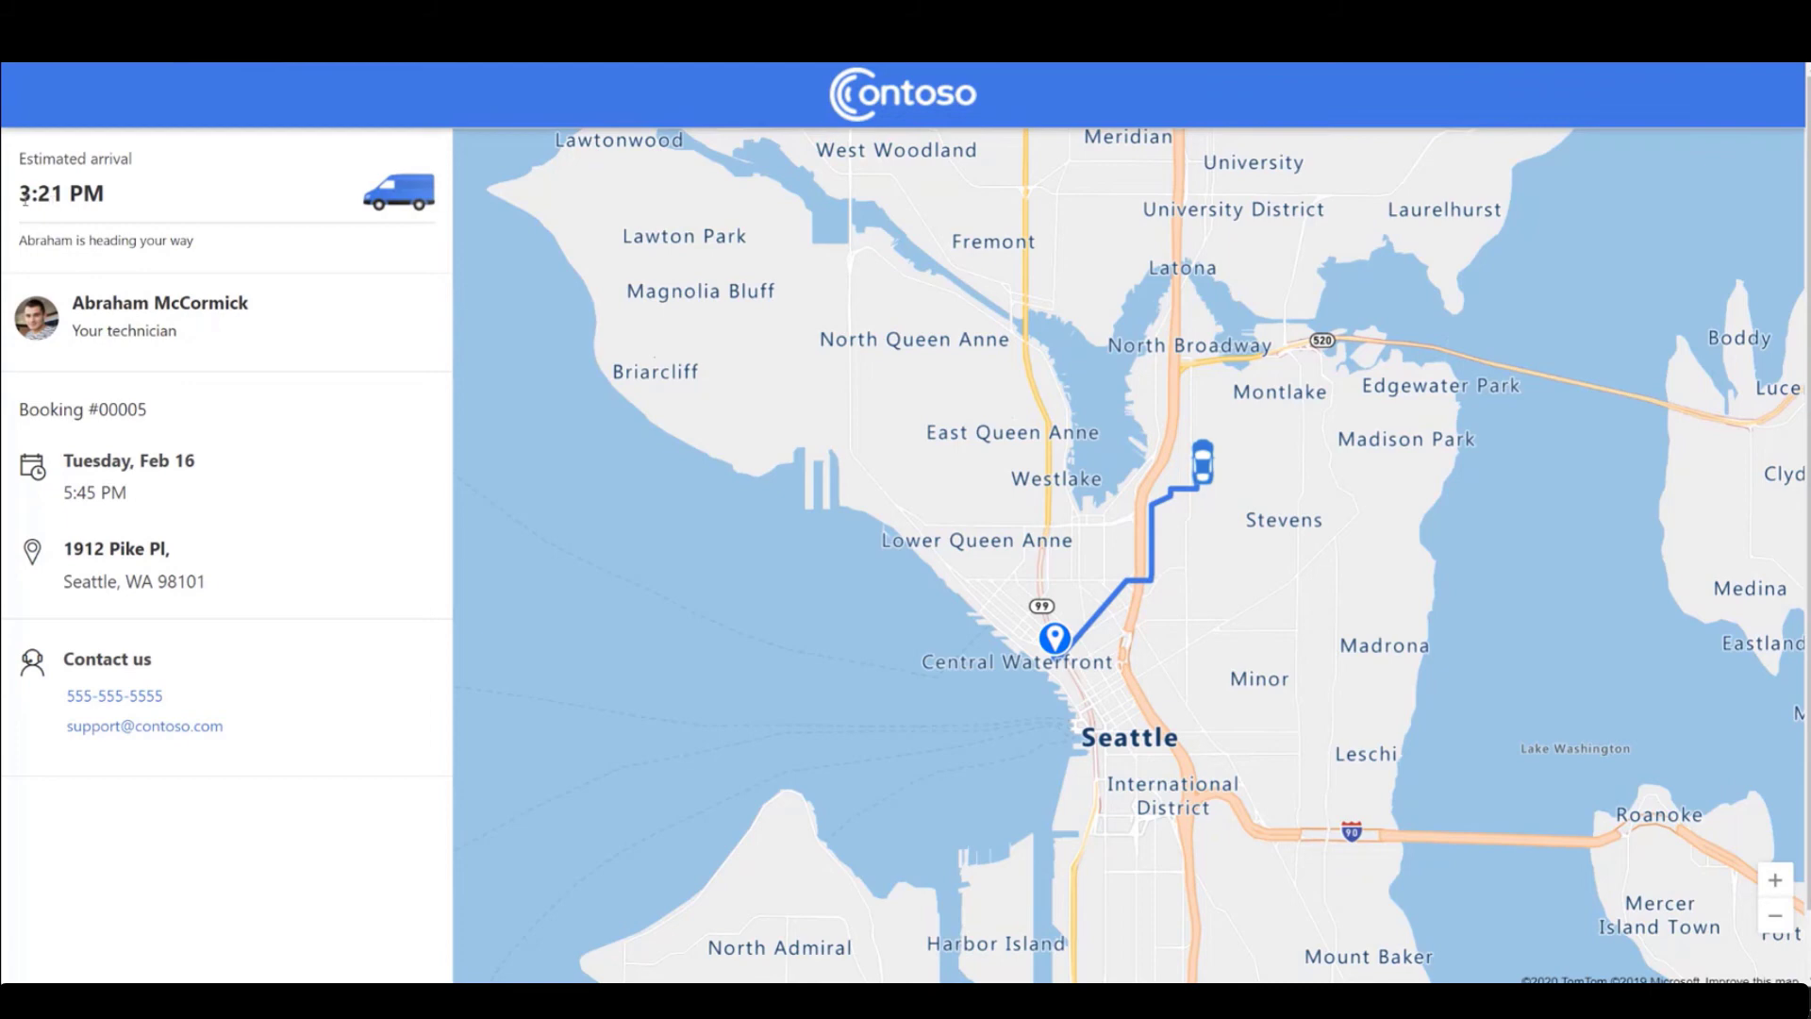
# On the Contoso tracking portal page, examine the estimated arrival, technician, booking number, service address and travel status message.
pyautogui.moveTo(23, 198); pyautogui.dragTo(98, 195)
pyautogui.click(94, 194)
pyautogui.moveTo(20, 194); pyautogui.dragTo(106, 195)
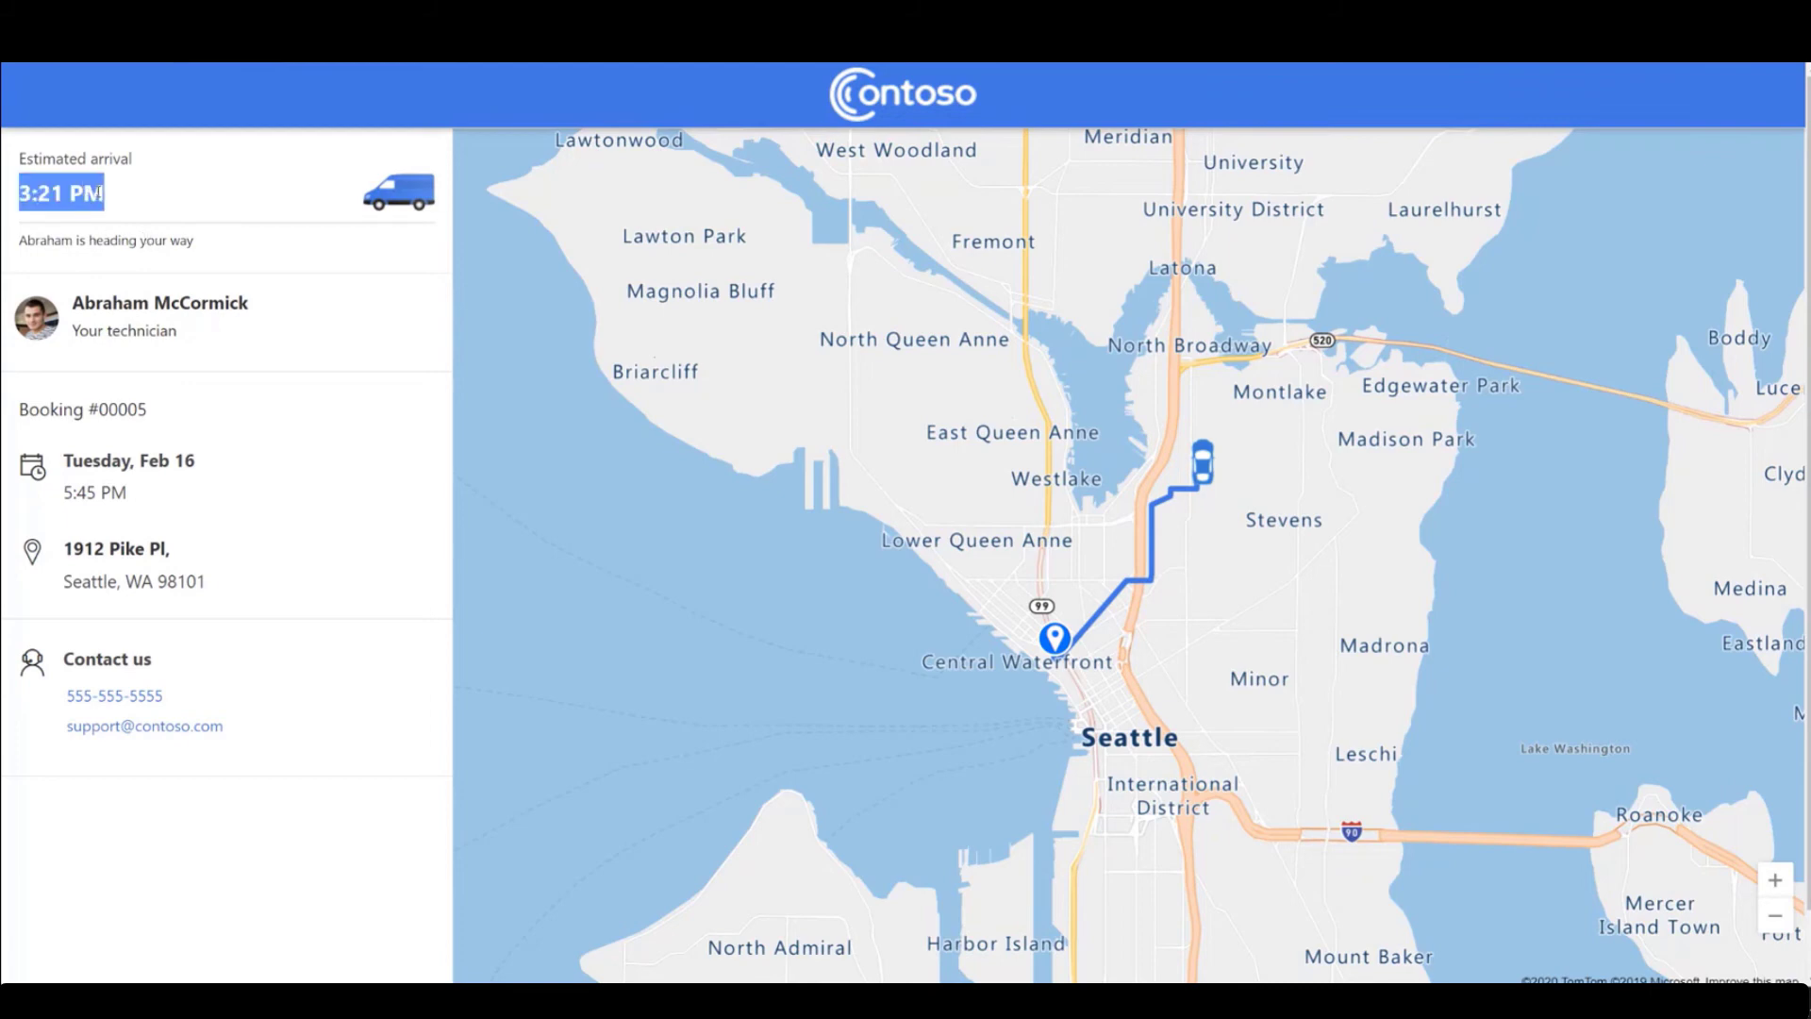
pyautogui.click(151, 247)
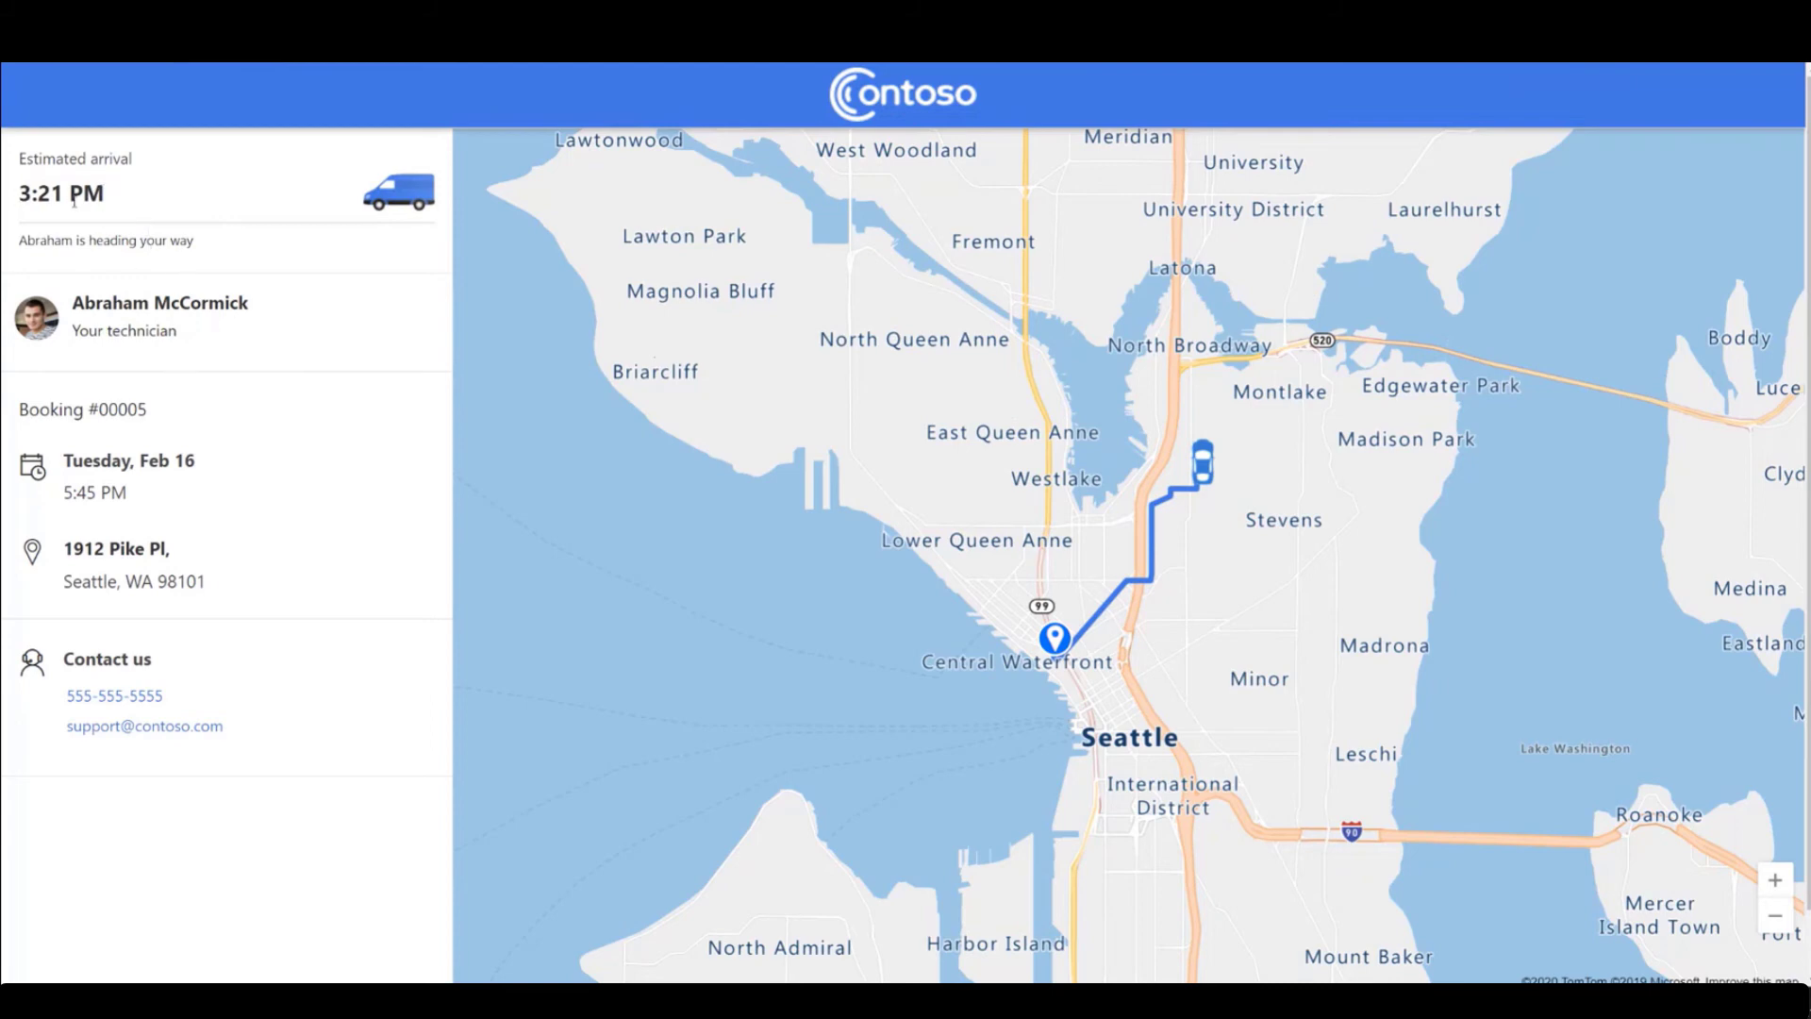
pyautogui.moveTo(274, 306)
pyautogui.mouseDown()
pyautogui.moveTo(73, 302)
pyautogui.moveTo(300, 306)
pyautogui.mouseUp()
pyautogui.click(186, 302)
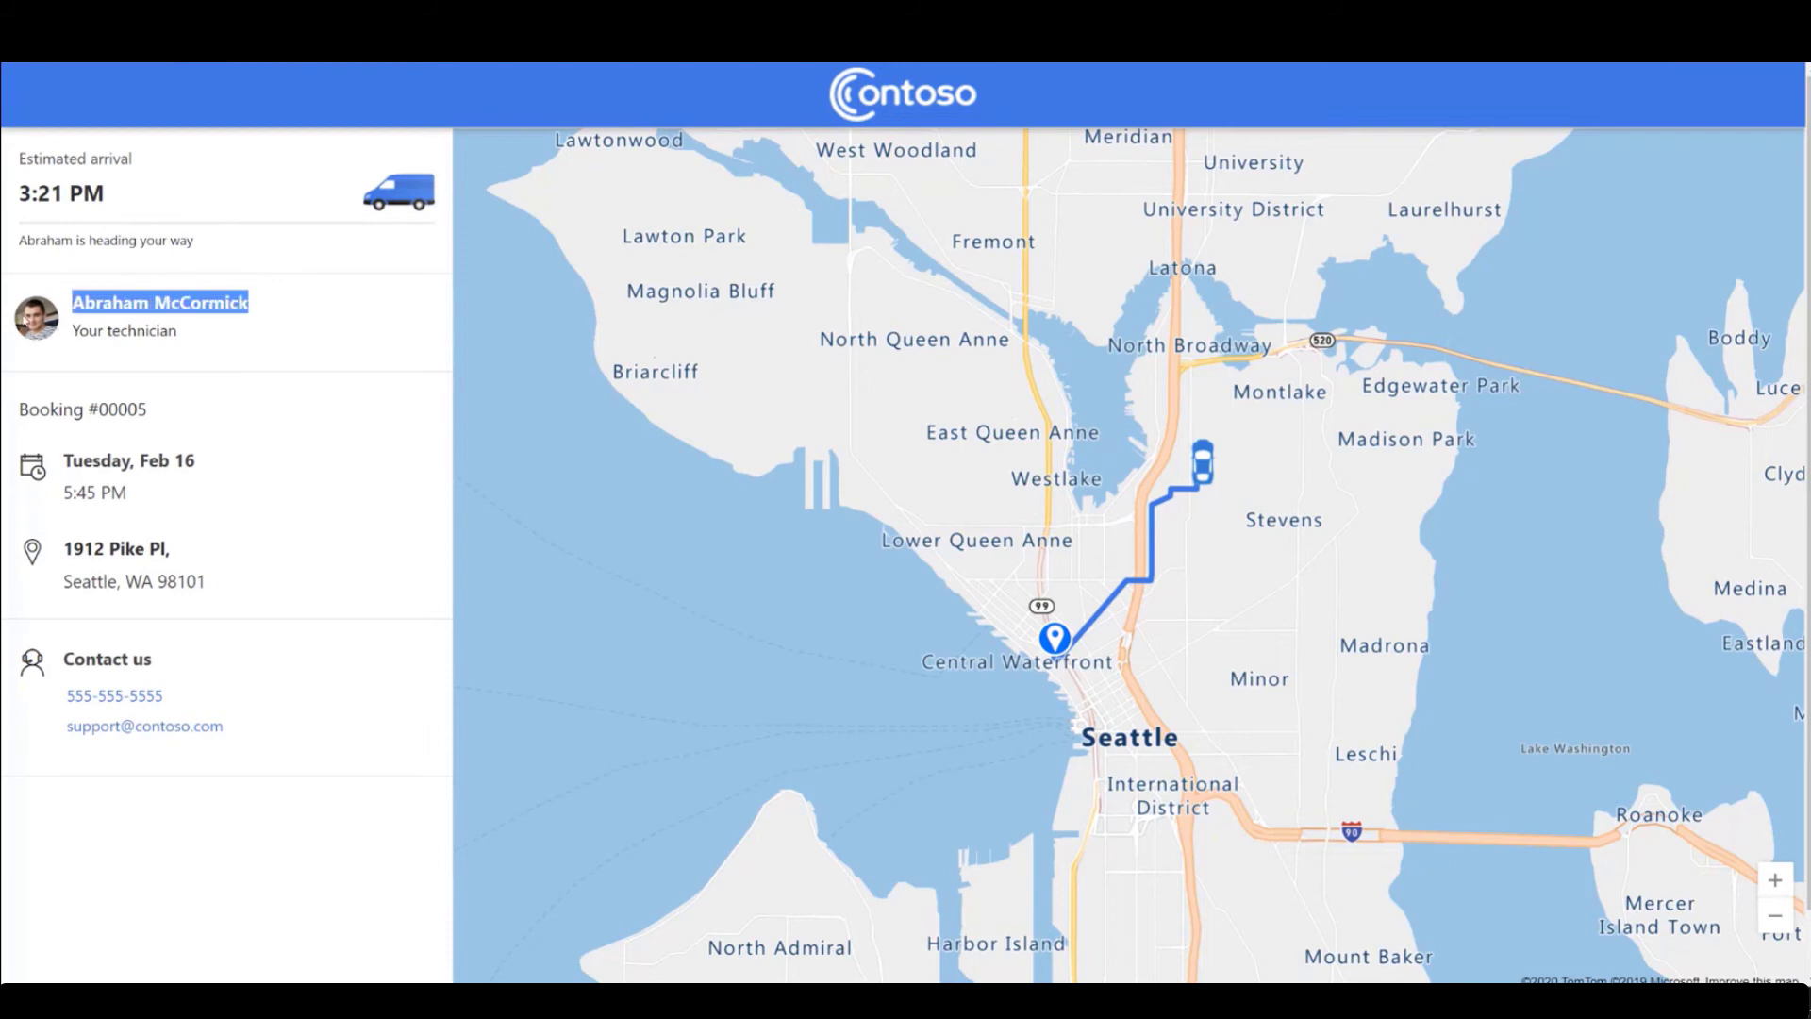
pyautogui.click(225, 334)
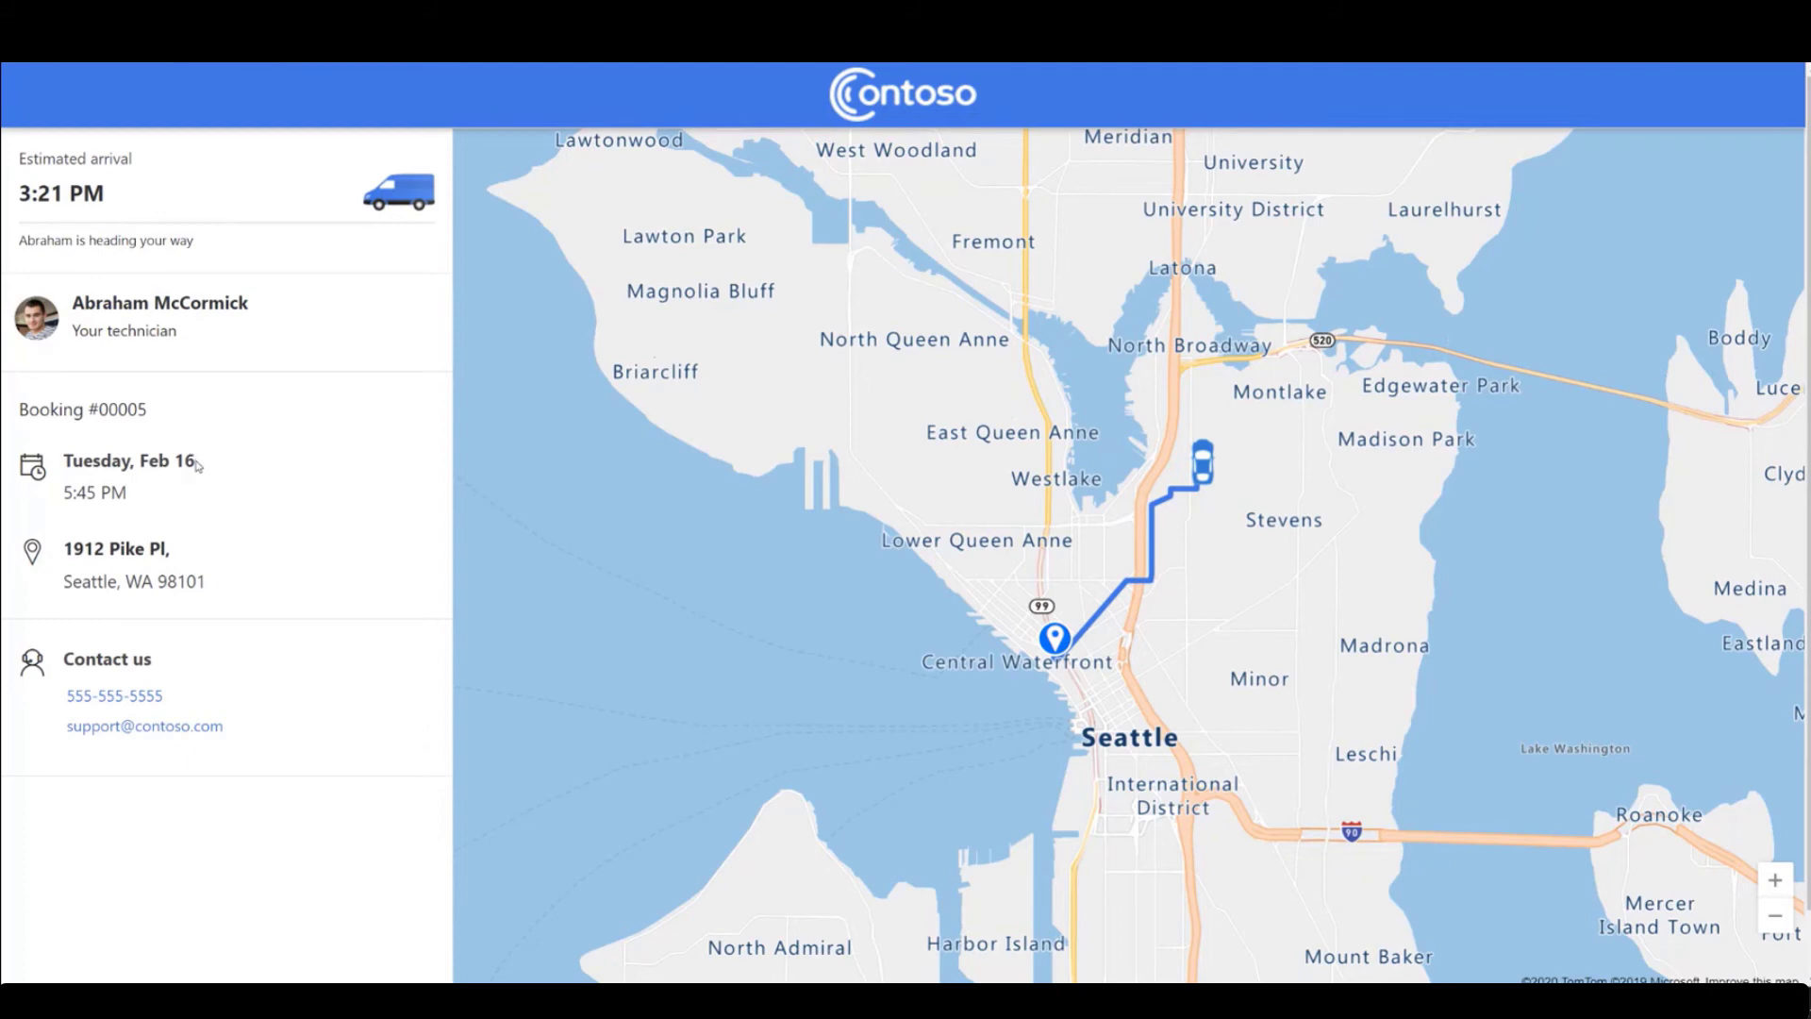
pyautogui.moveTo(146, 409); pyautogui.dragTo(48, 410)
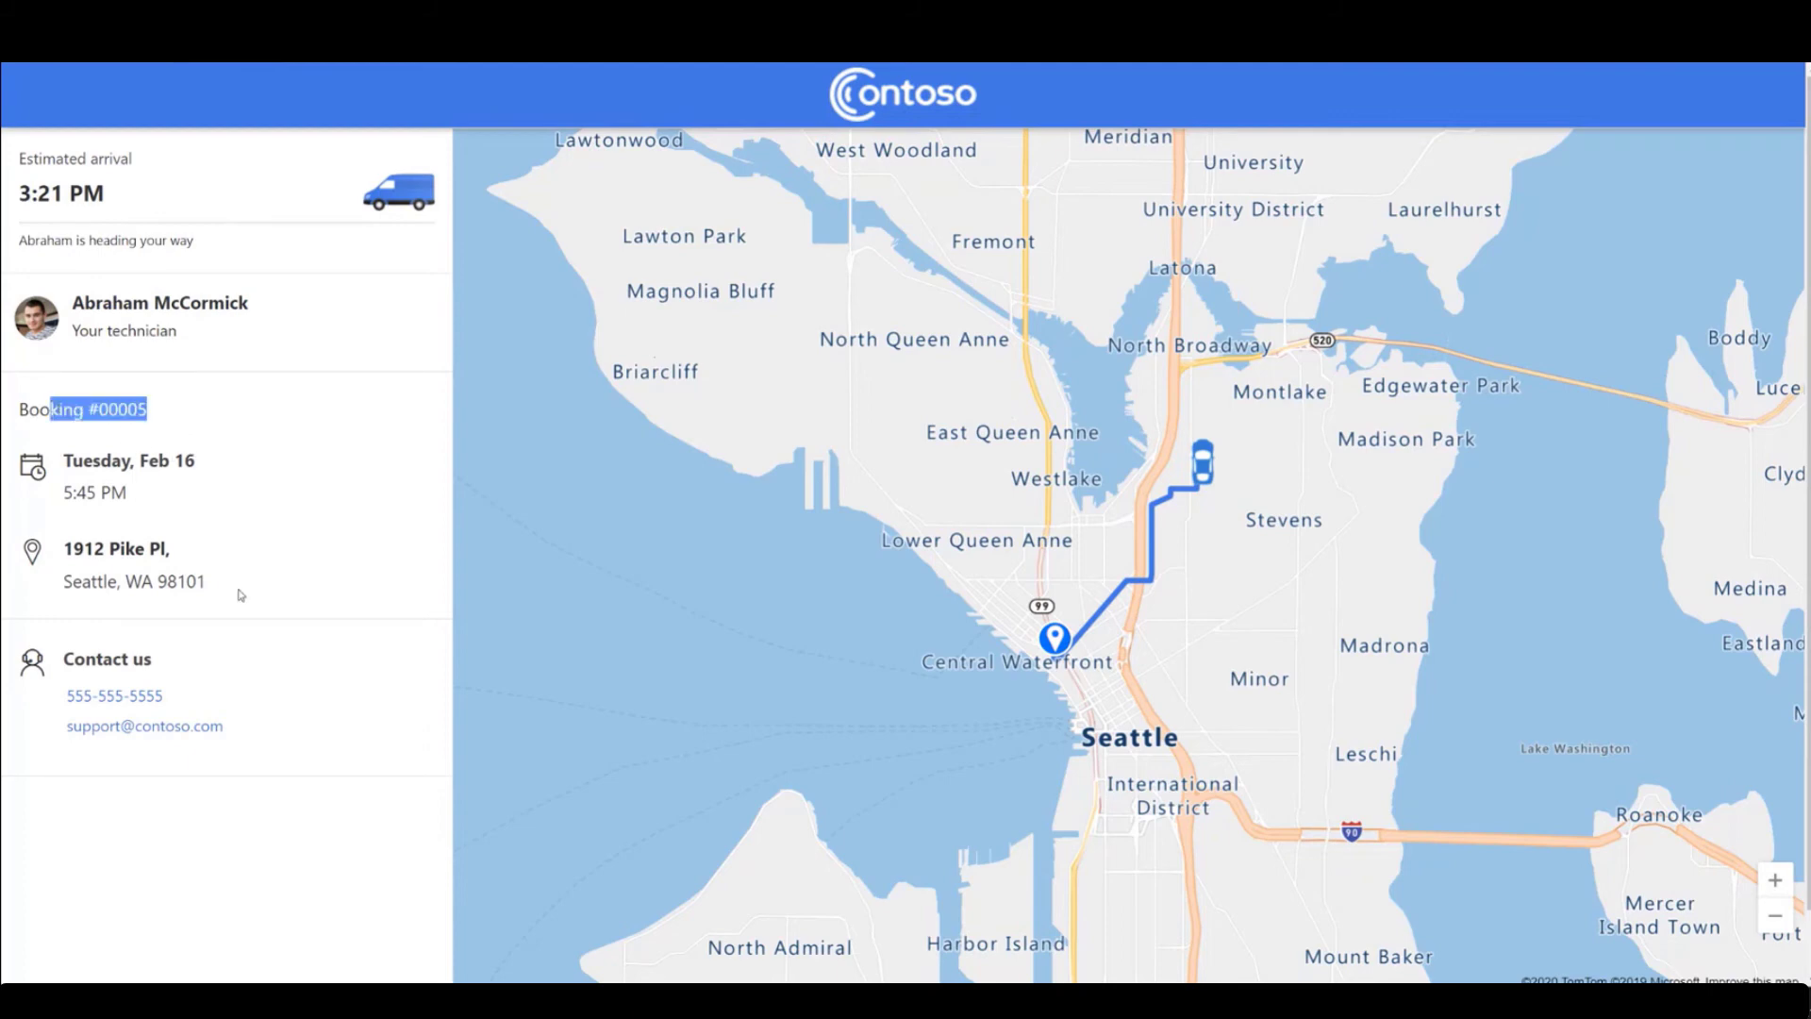
pyautogui.moveTo(236, 594); pyautogui.dragTo(106, 548)
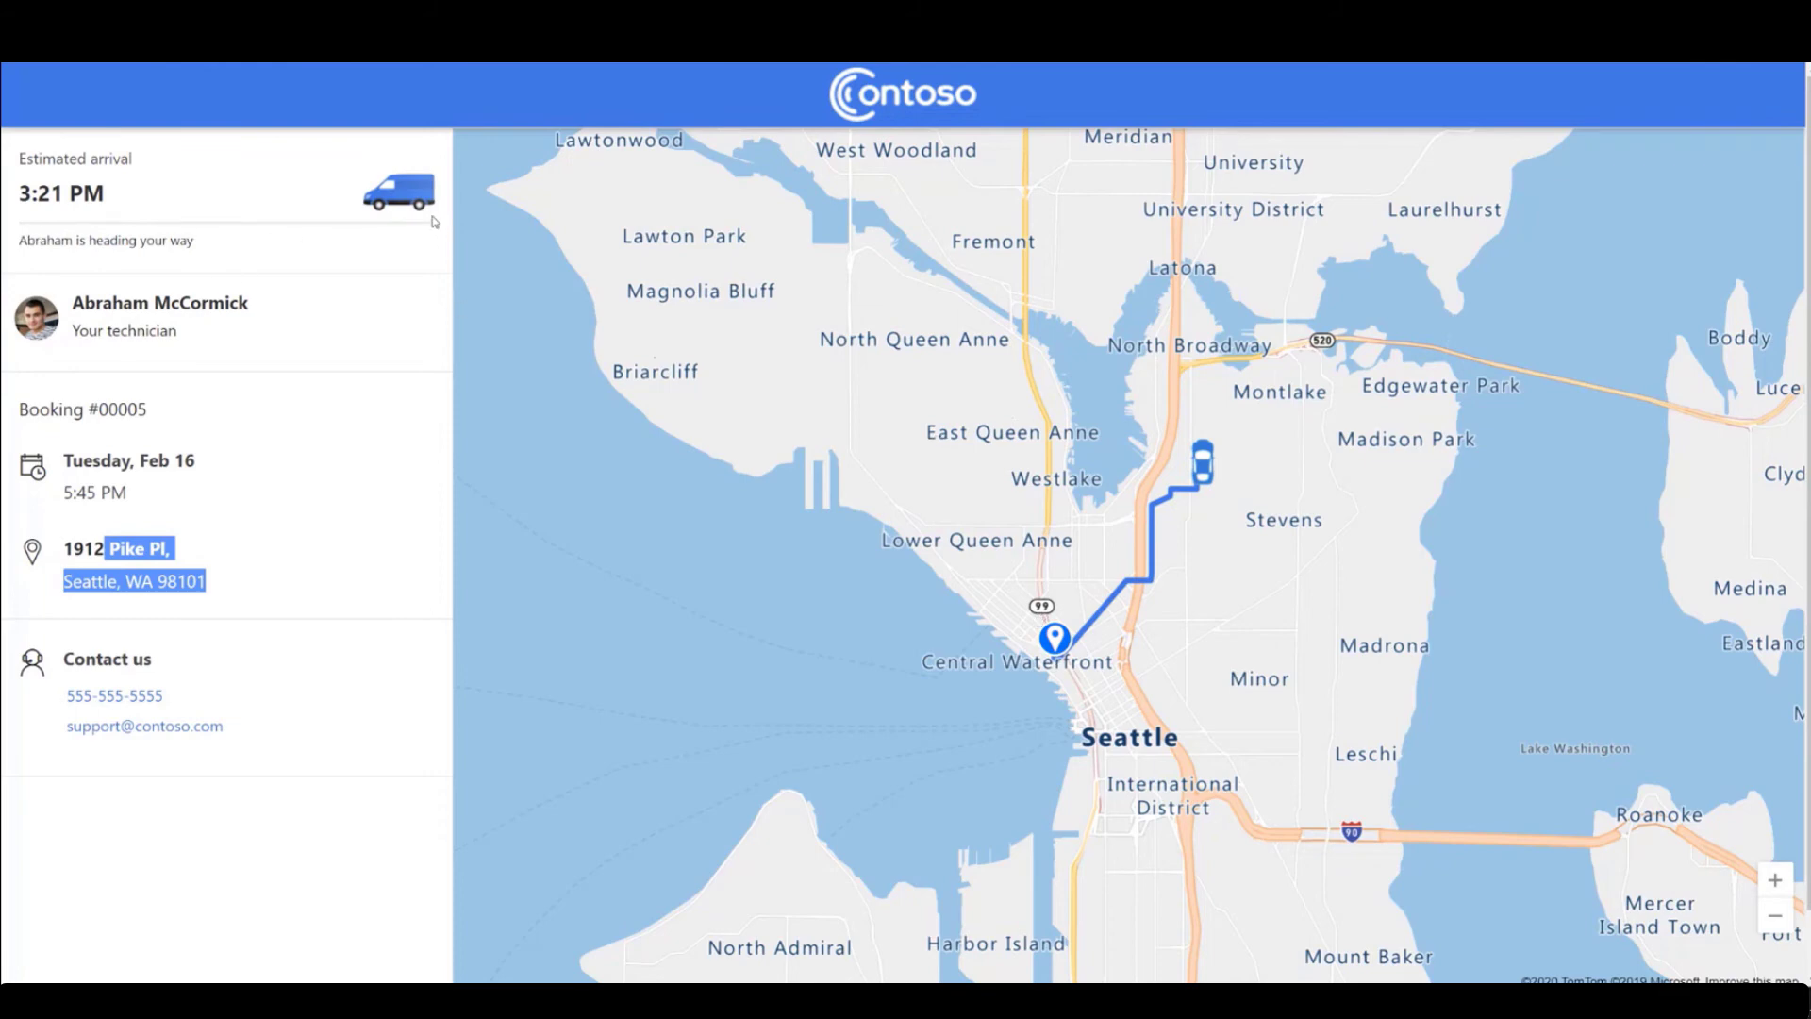
pyautogui.moveTo(198, 243); pyautogui.dragTo(19, 245)
pyautogui.click(219, 251)
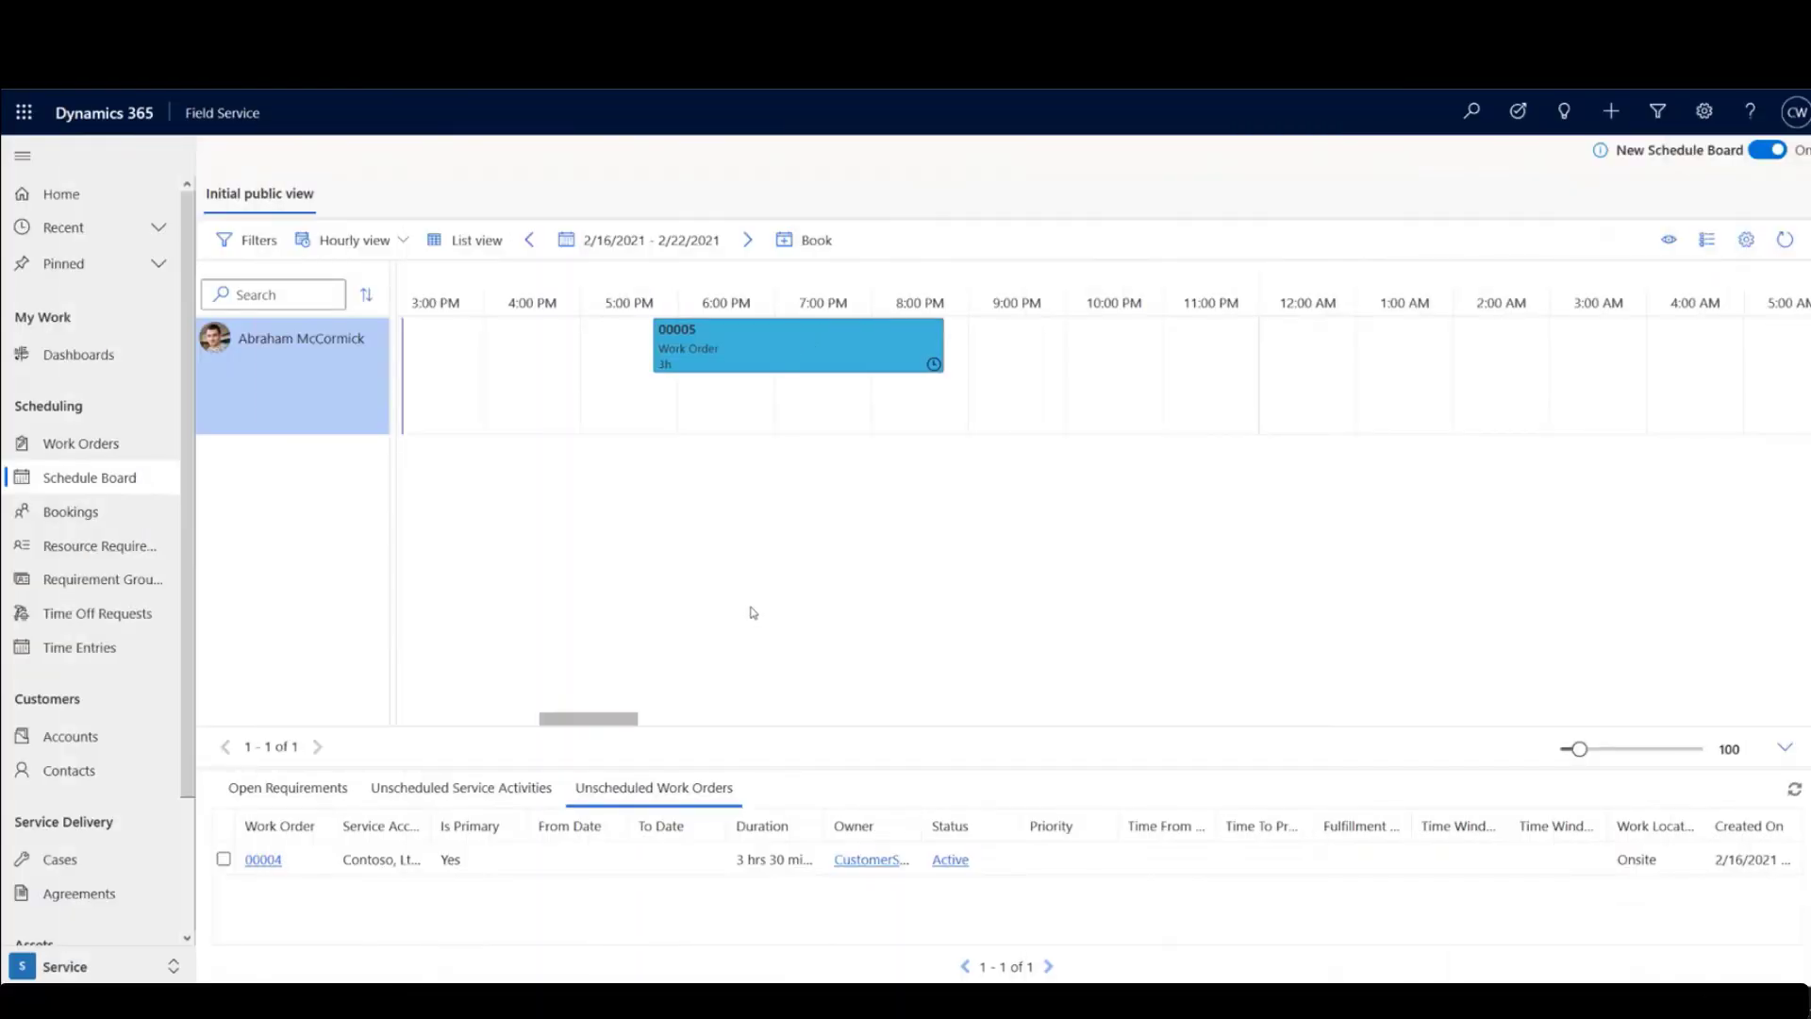
# Return to the Field Service schedule board, open the technician's booking, set its Booking Status to Completed and save it.
pyautogui.doubleClick(786, 350)
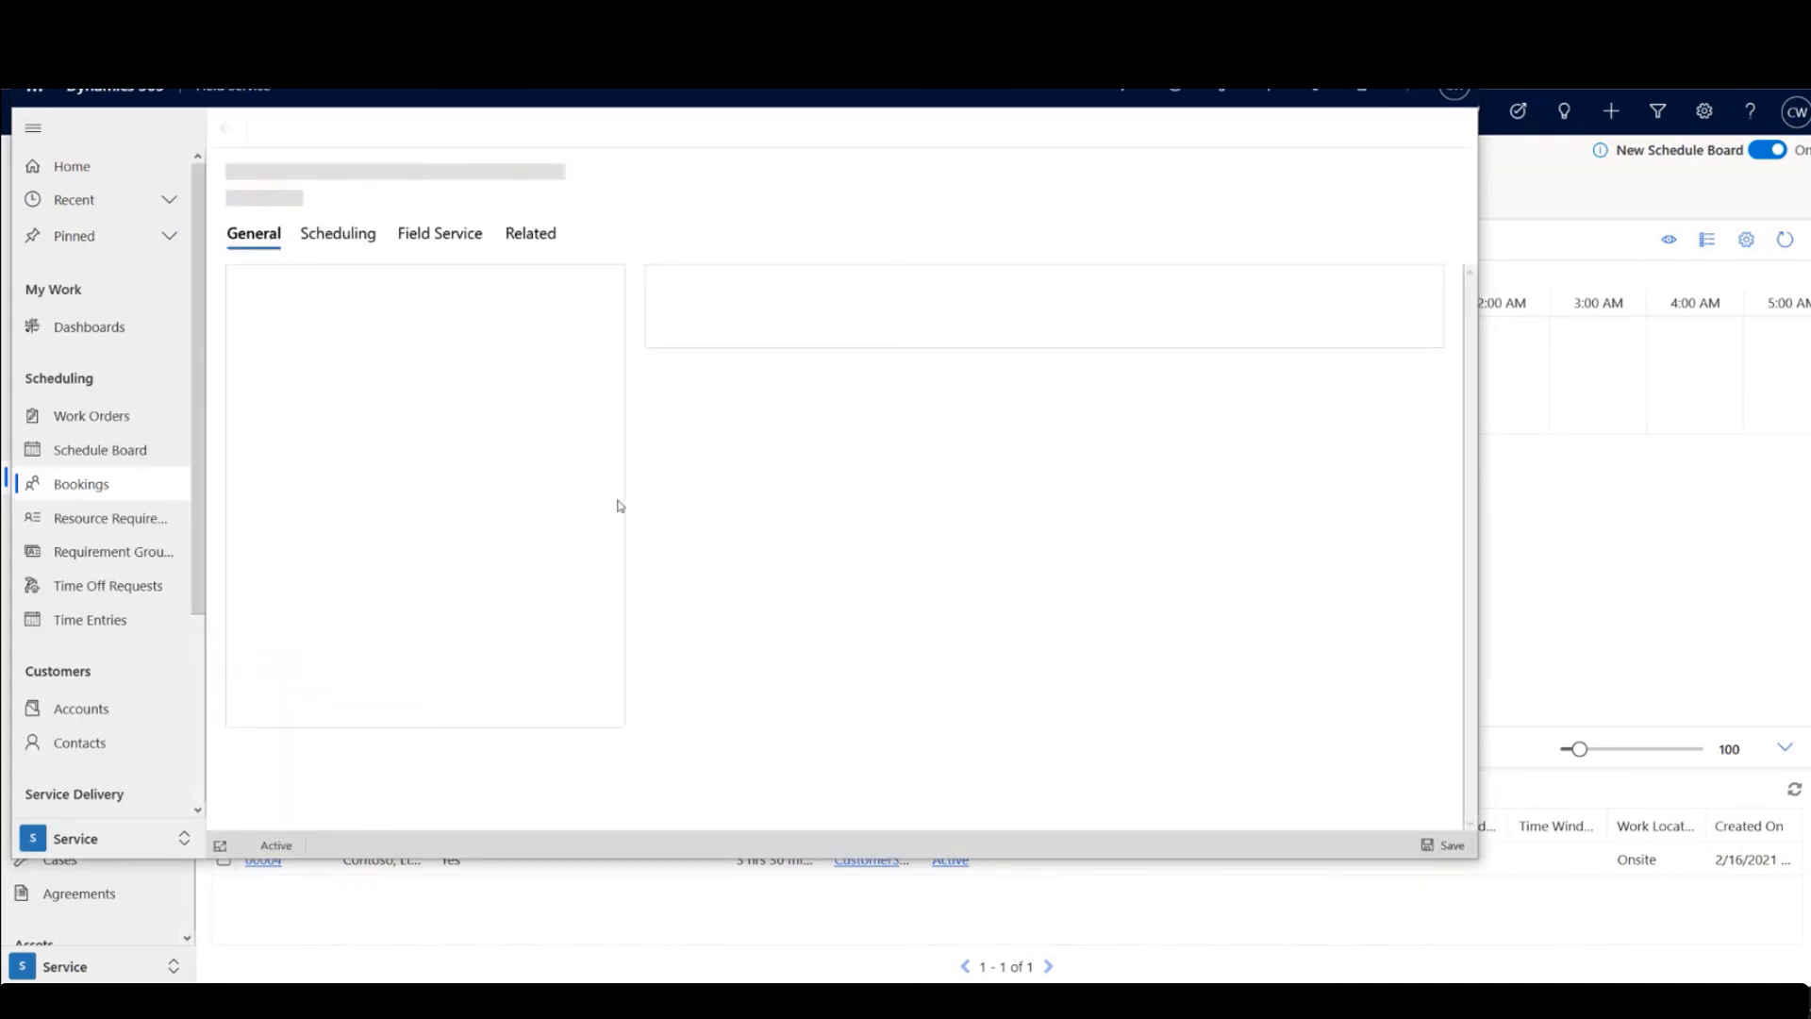
pyautogui.click(597, 628)
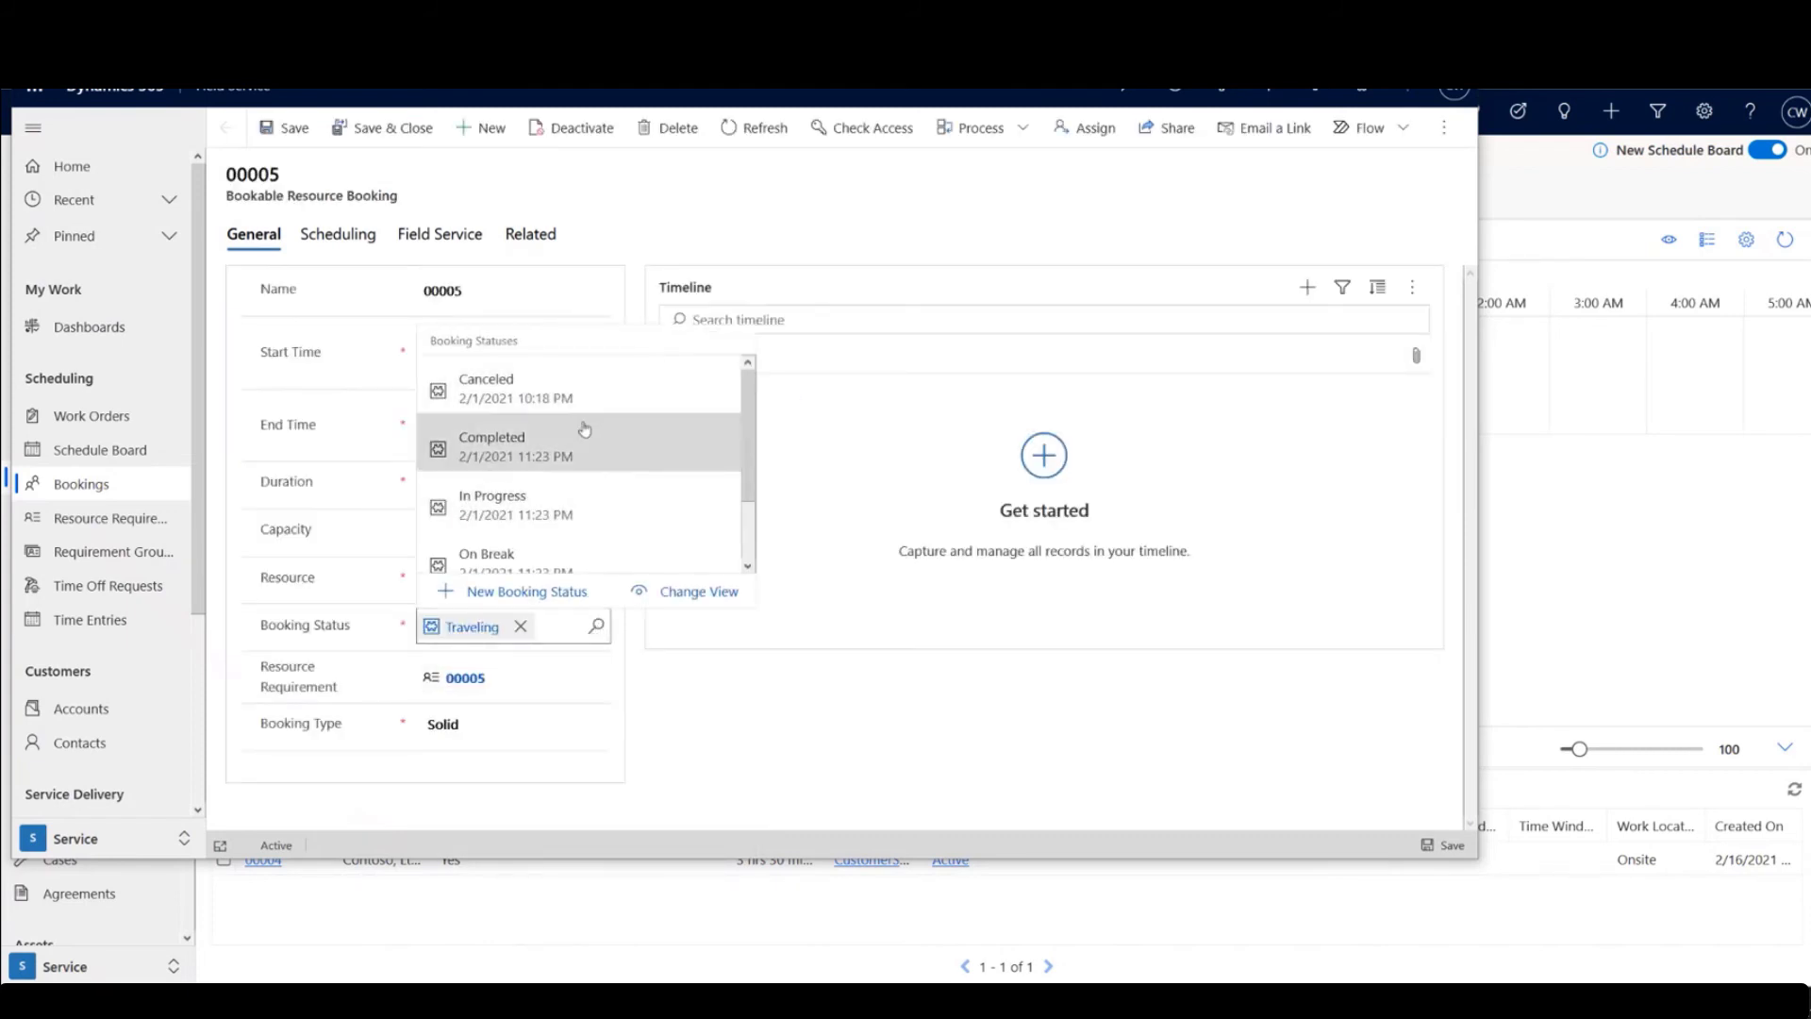
pyautogui.click(583, 436)
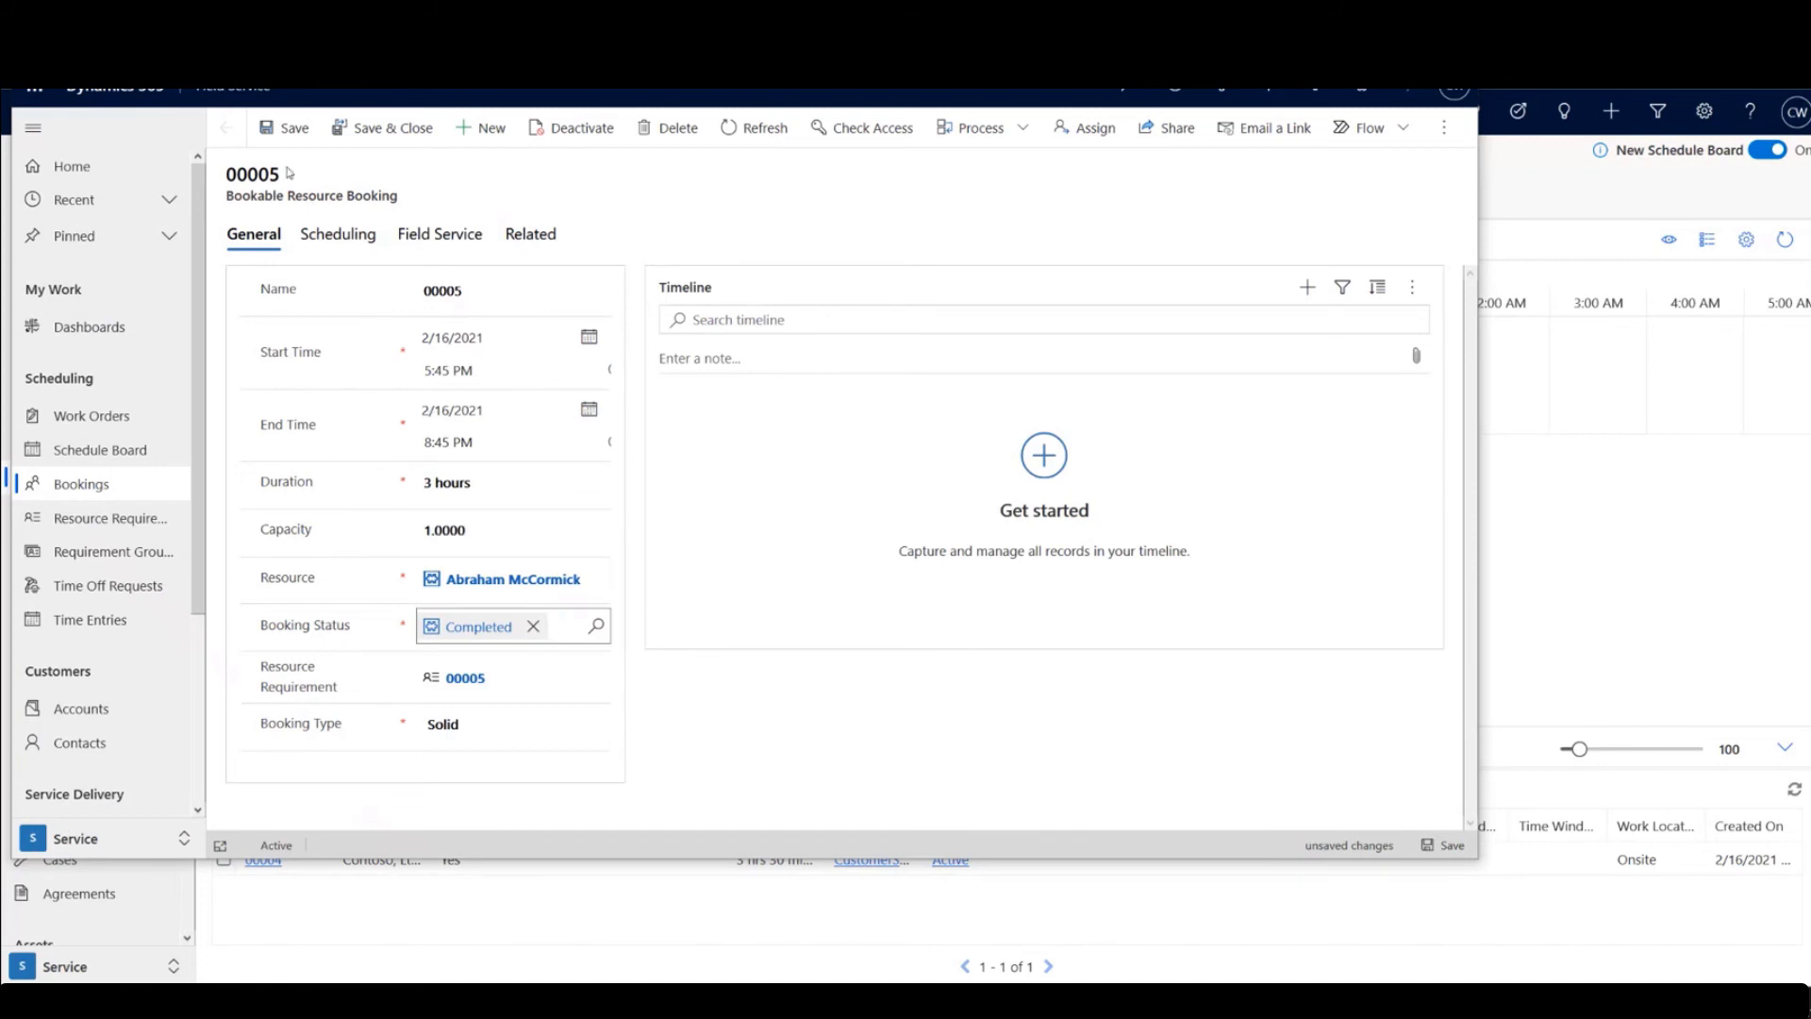
pyautogui.click(288, 133)
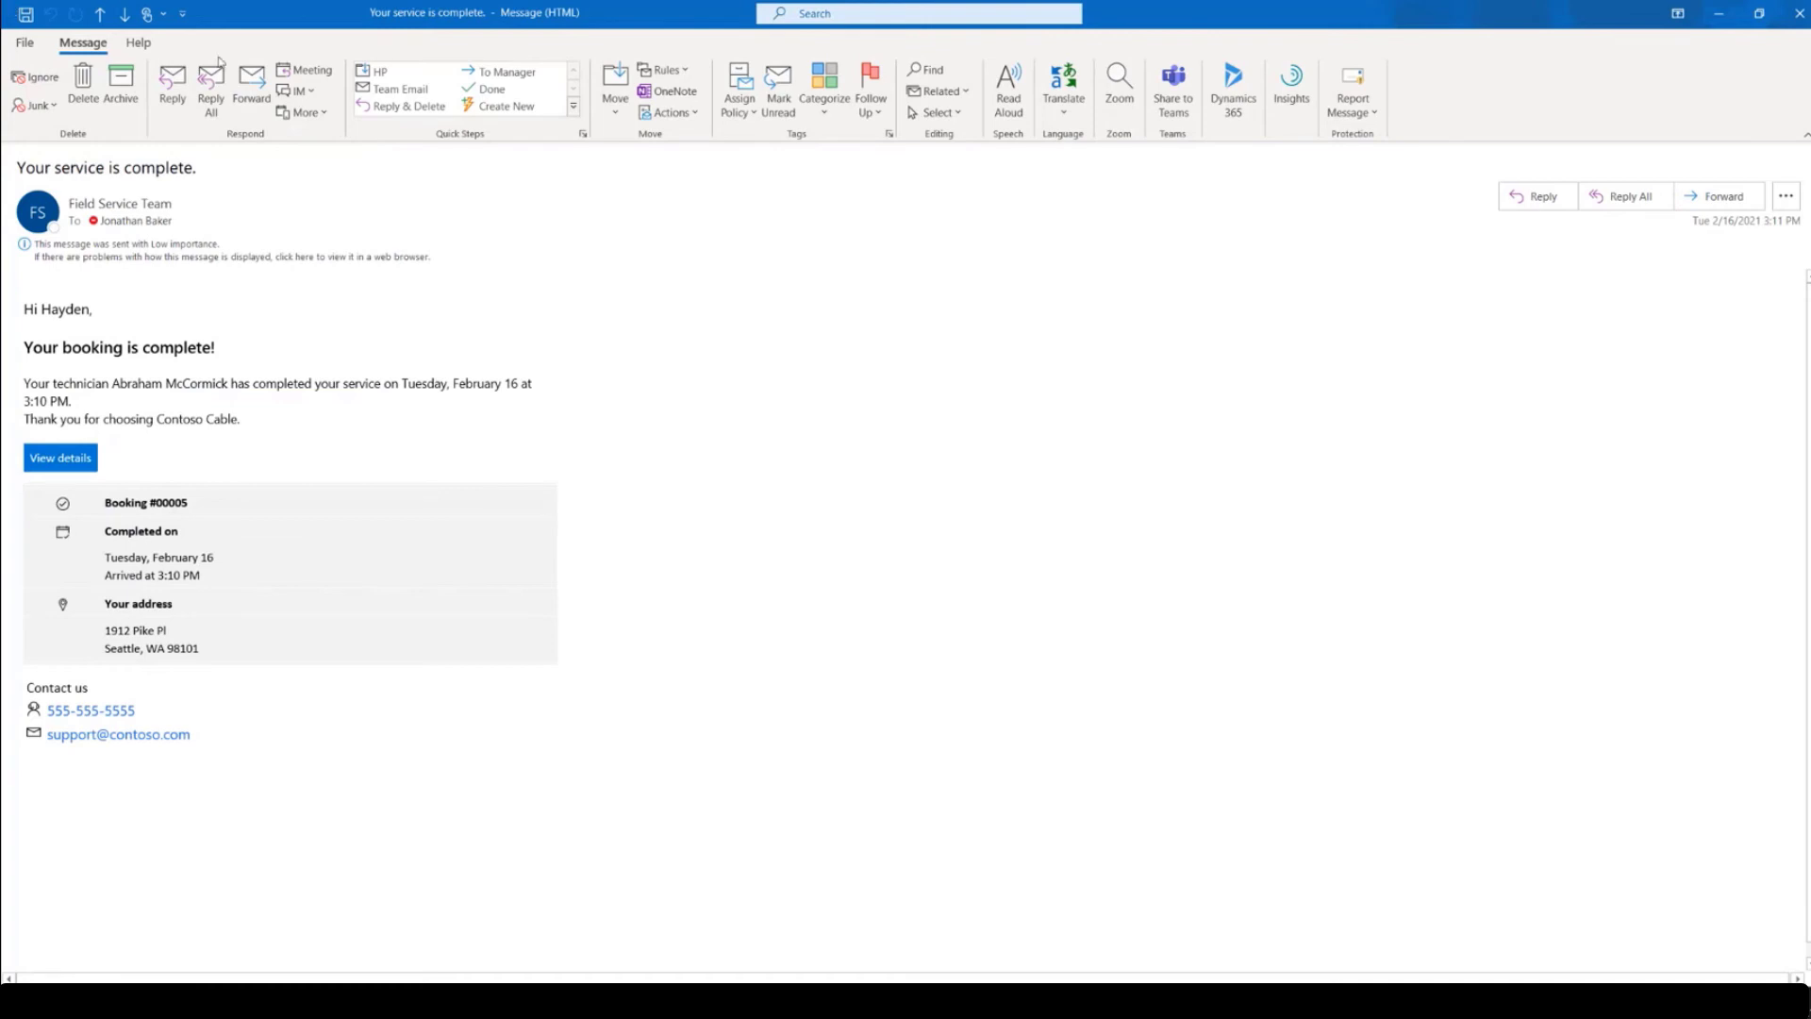
# In Outlook, review the subject, completion message, technician and completion time in the email saying the service is complete.
pyautogui.moveTo(198, 170); pyautogui.dragTo(42, 169)
pyautogui.click(169, 364)
pyautogui.moveTo(61, 349); pyautogui.dragTo(538, 420)
pyautogui.click(225, 378)
pyautogui.moveTo(229, 351); pyautogui.dragTo(23, 349)
pyautogui.click(135, 387)
pyautogui.moveTo(117, 382); pyautogui.dragTo(211, 383)
pyautogui.click(227, 386)
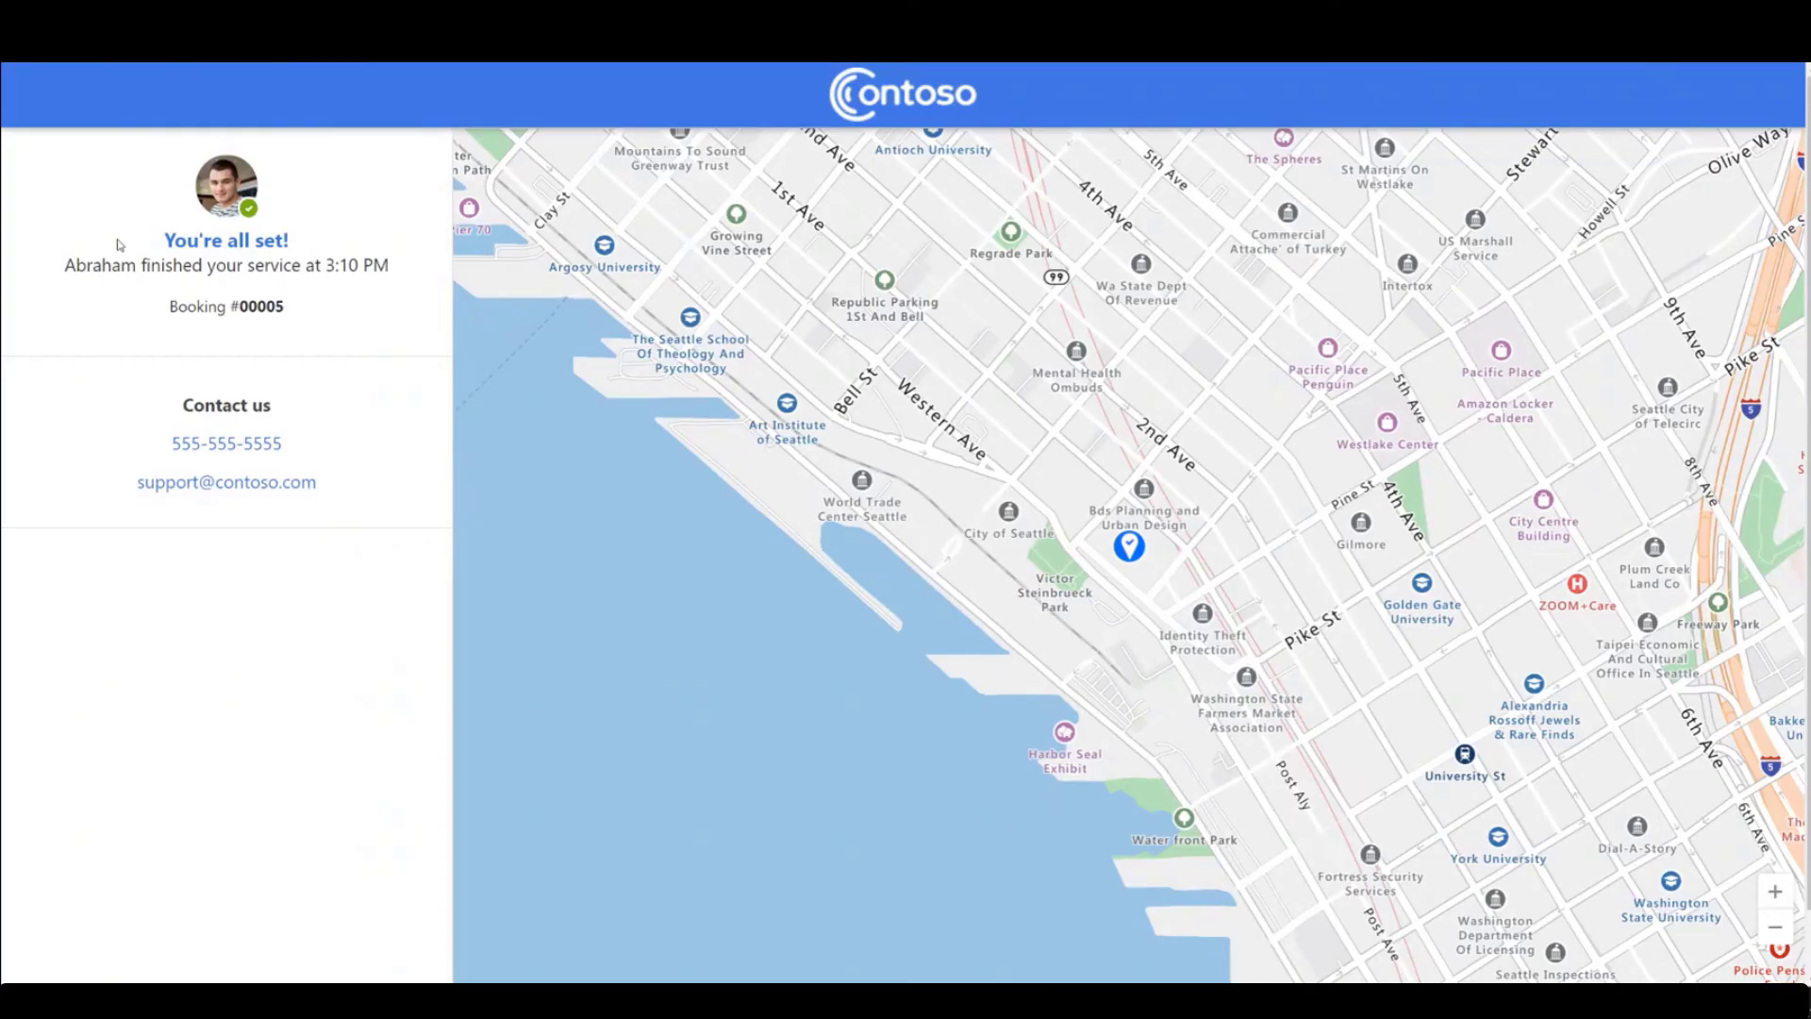
# On the Contoso tracking portal page, examine the completion message, the service finish time and the booking number.
pyautogui.moveTo(161, 244); pyautogui.dragTo(321, 248)
pyautogui.click(332, 238)
pyautogui.moveTo(398, 270); pyautogui.dragTo(278, 266)
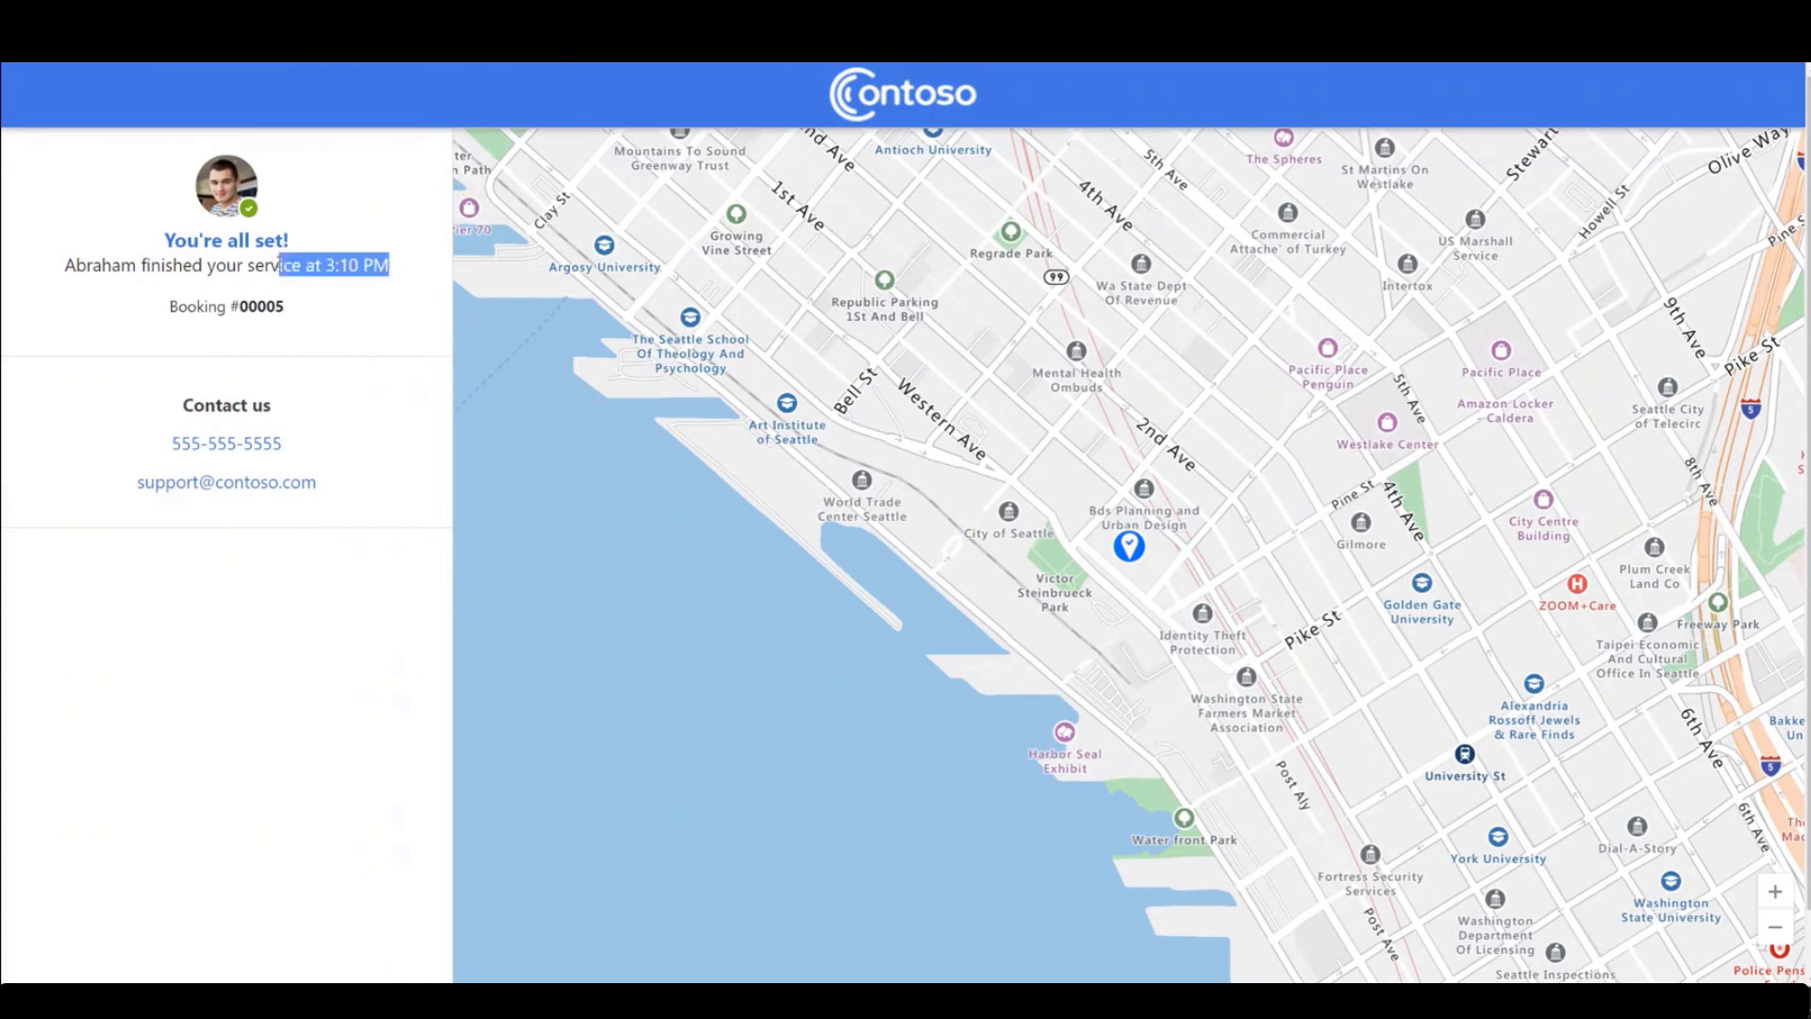
pyautogui.moveTo(406, 267); pyautogui.dragTo(81, 264)
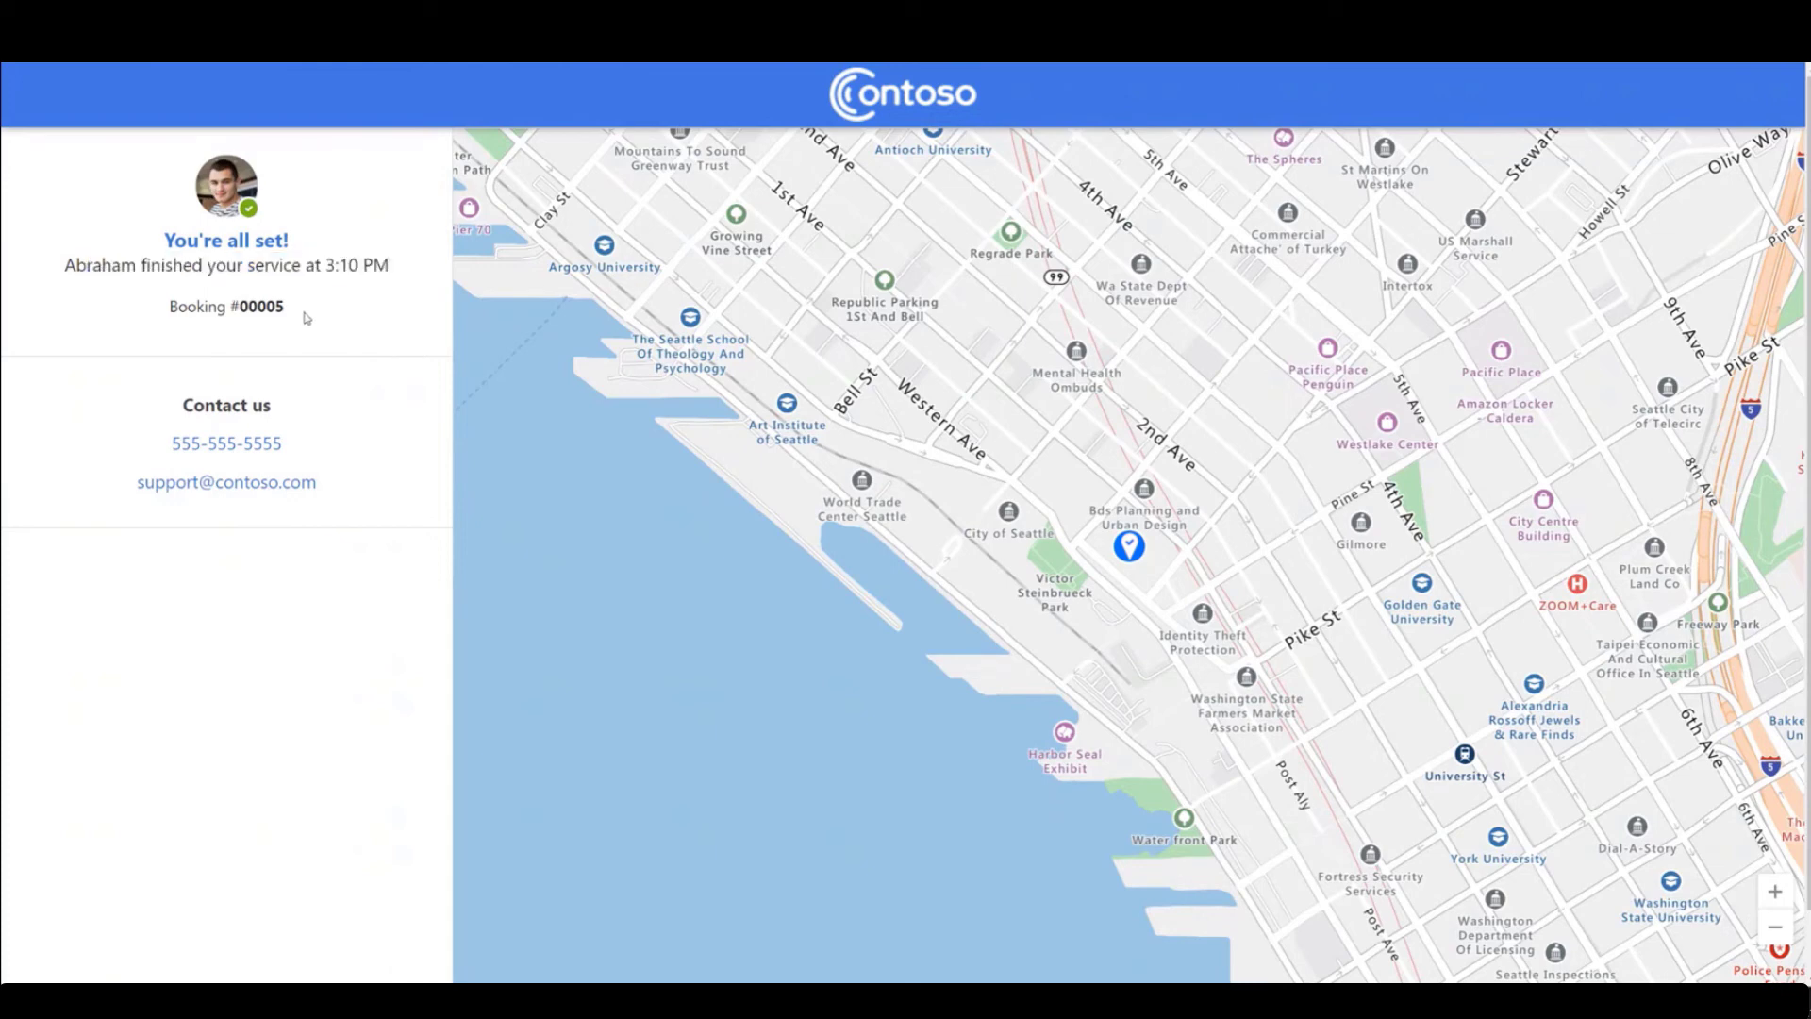
pyautogui.moveTo(309, 319); pyautogui.dragTo(77, 267)
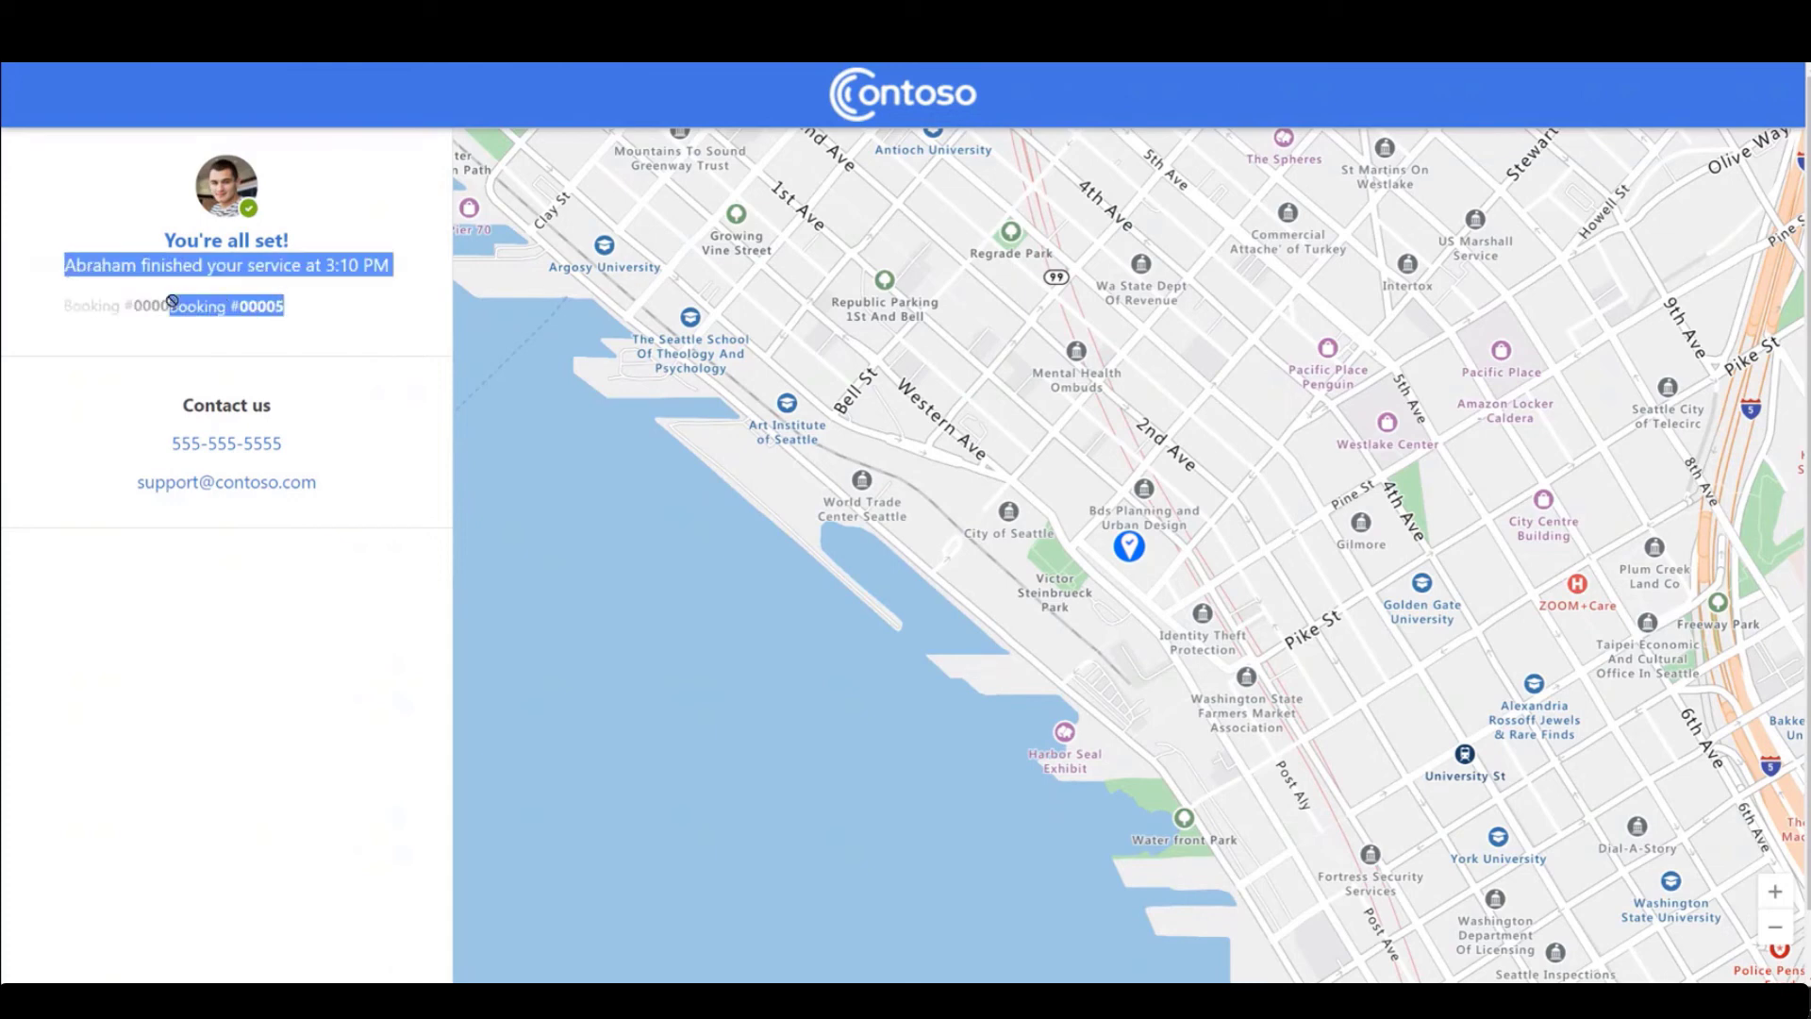
pyautogui.click(321, 302)
pyautogui.moveTo(321, 302); pyautogui.dragTo(66, 266)
pyautogui.click(254, 294)
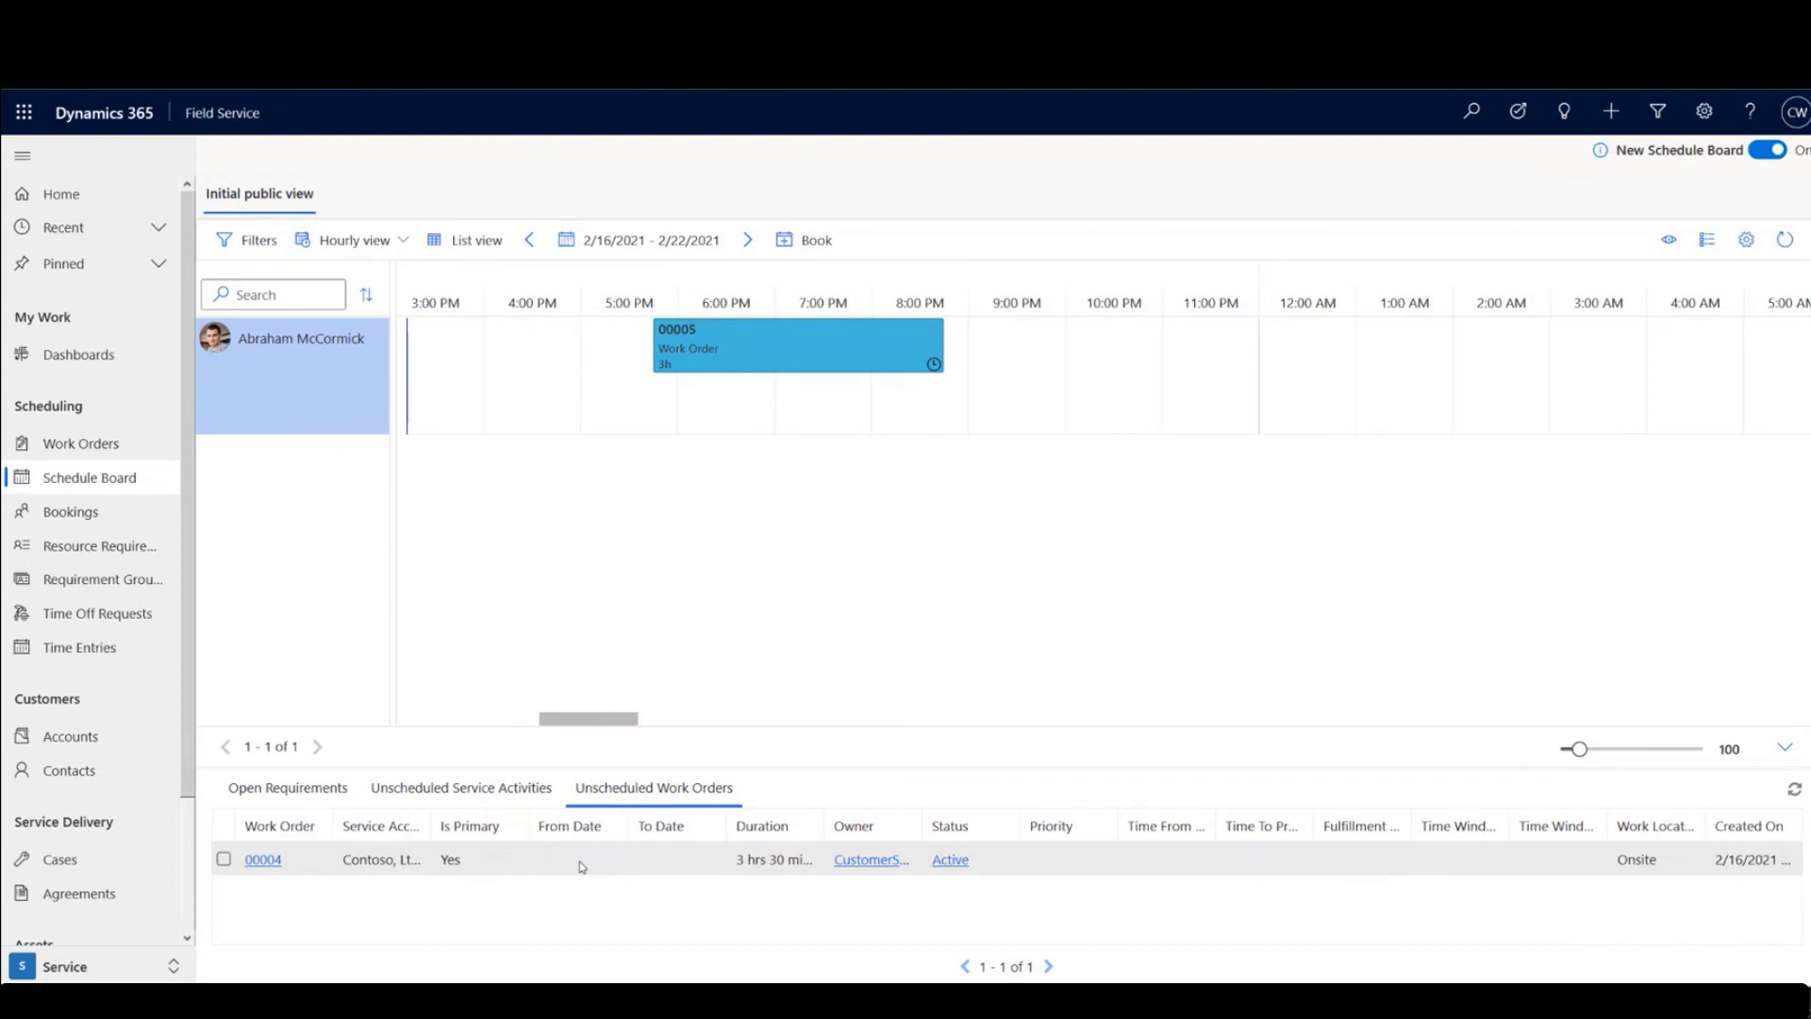
# On the Field Service schedule board, book unscheduled work order 00004 for the technician and move the booking to 4:00 AM on Wednesday, February 17.
pyautogui.moveTo(582, 866); pyautogui.dragTo(1422, 371)
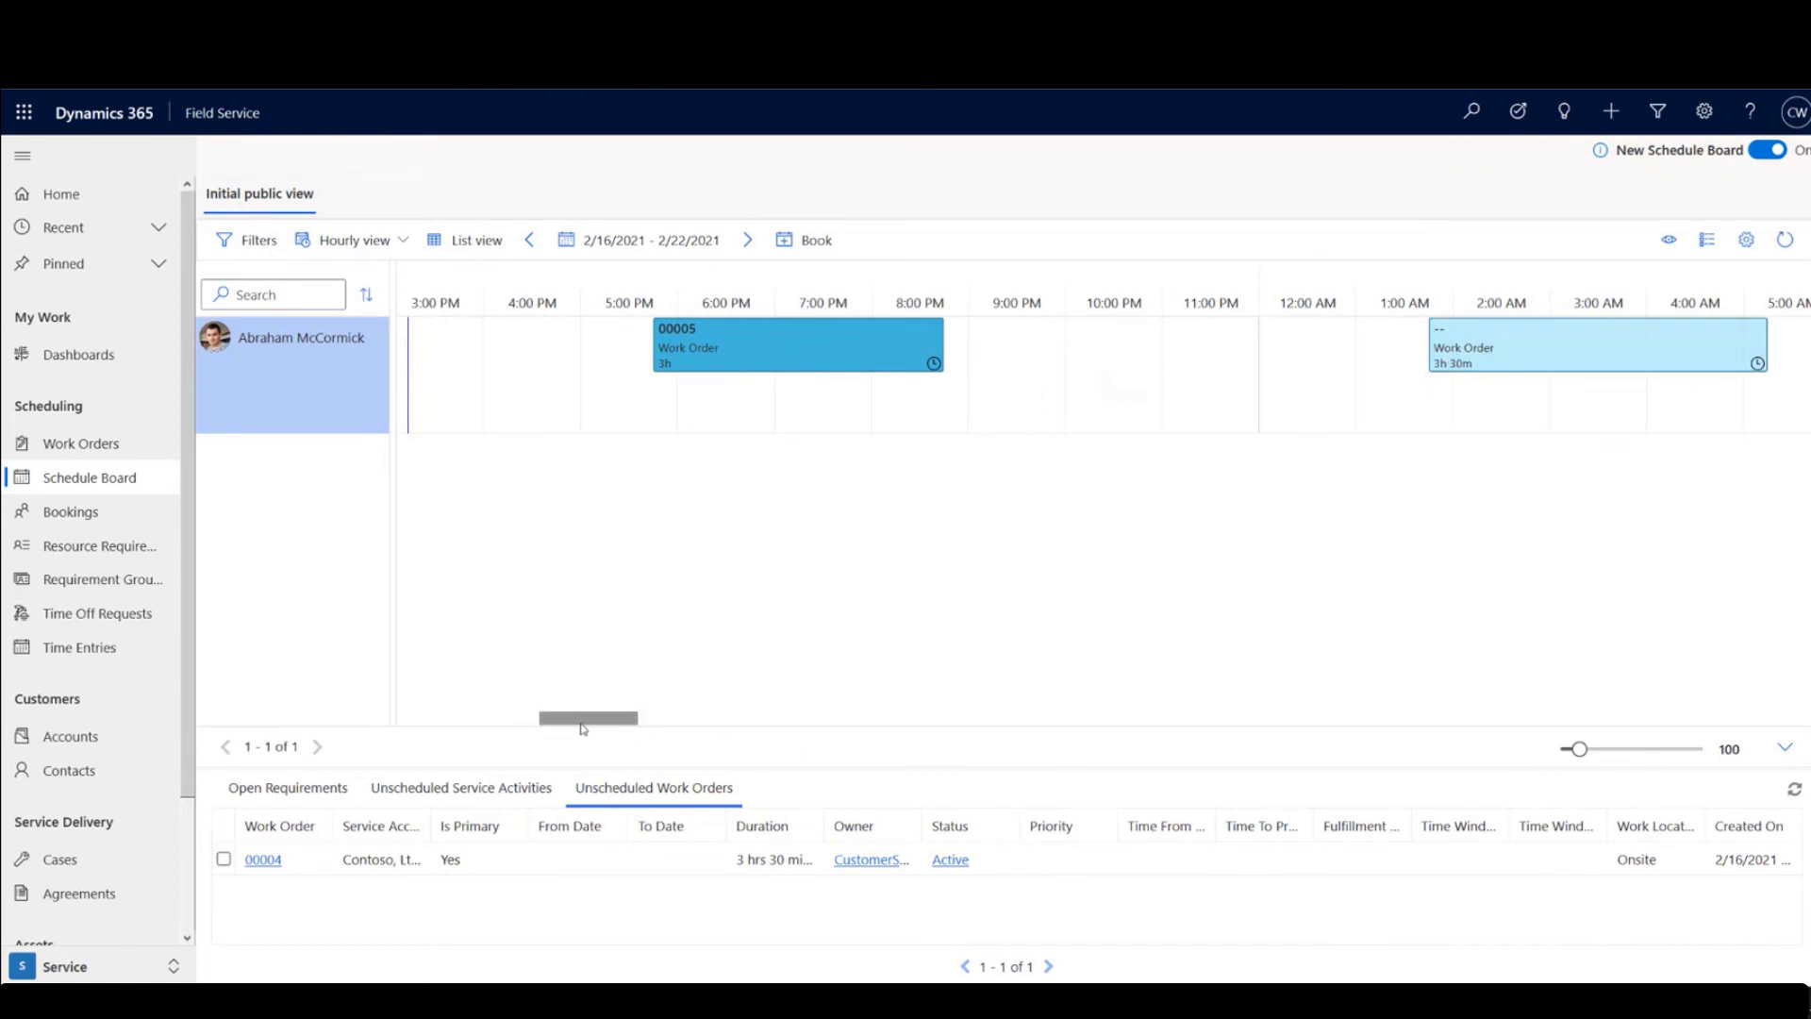
pyautogui.moveTo(582, 727); pyautogui.dragTo(633, 725)
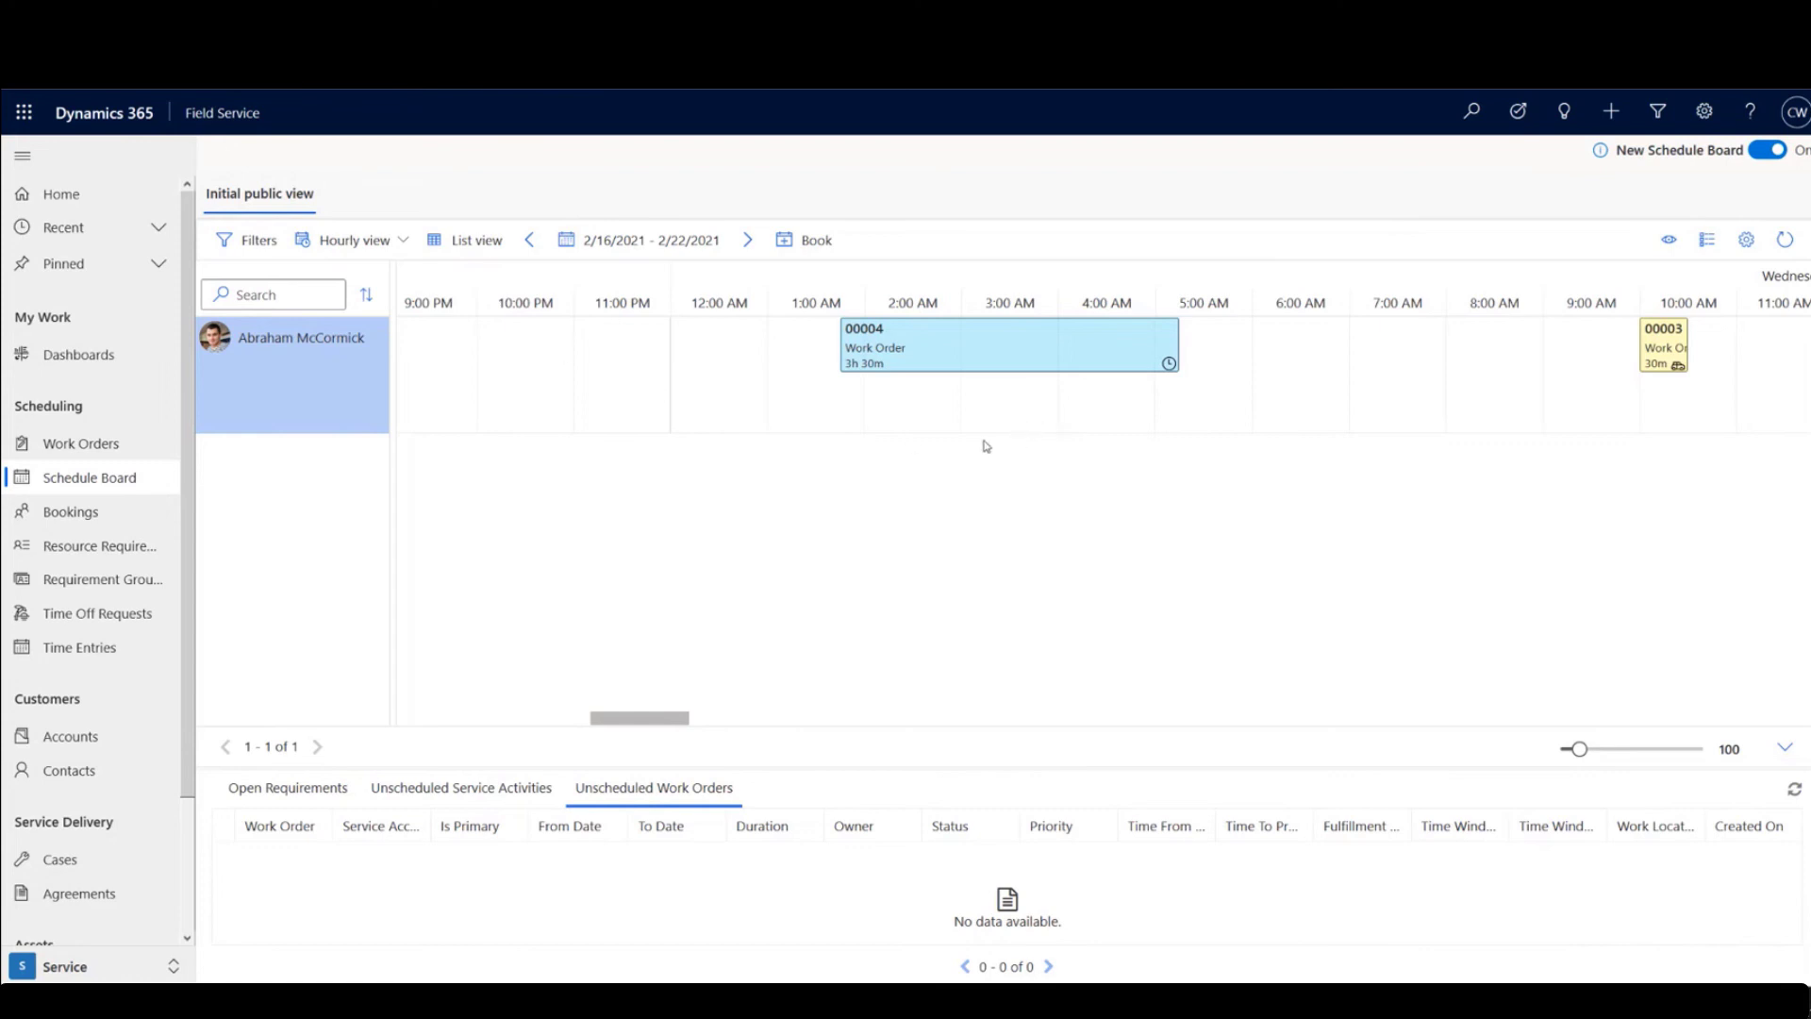
pyautogui.moveTo(995, 346); pyautogui.dragTo(1206, 332)
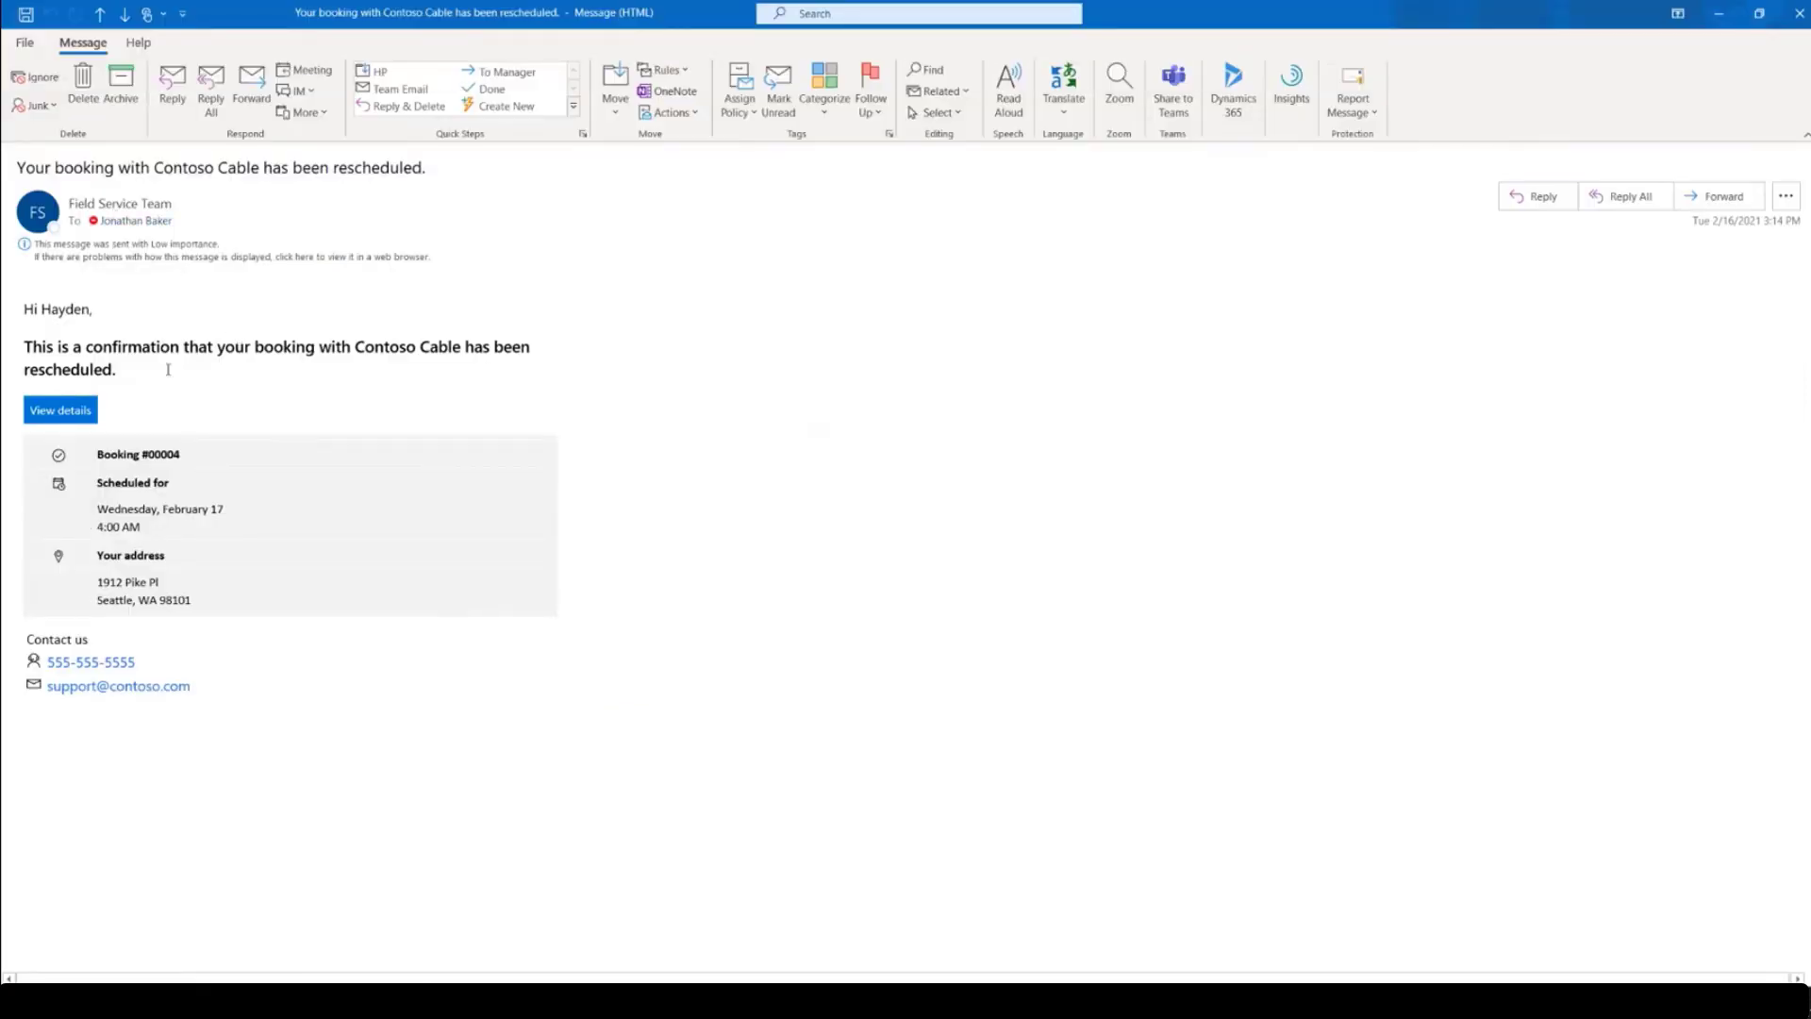
# In Outlook, review the rescheduling confirmation and the scheduled date and time in the email for booking 00004.
pyautogui.moveTo(168, 369); pyautogui.dragTo(22, 370)
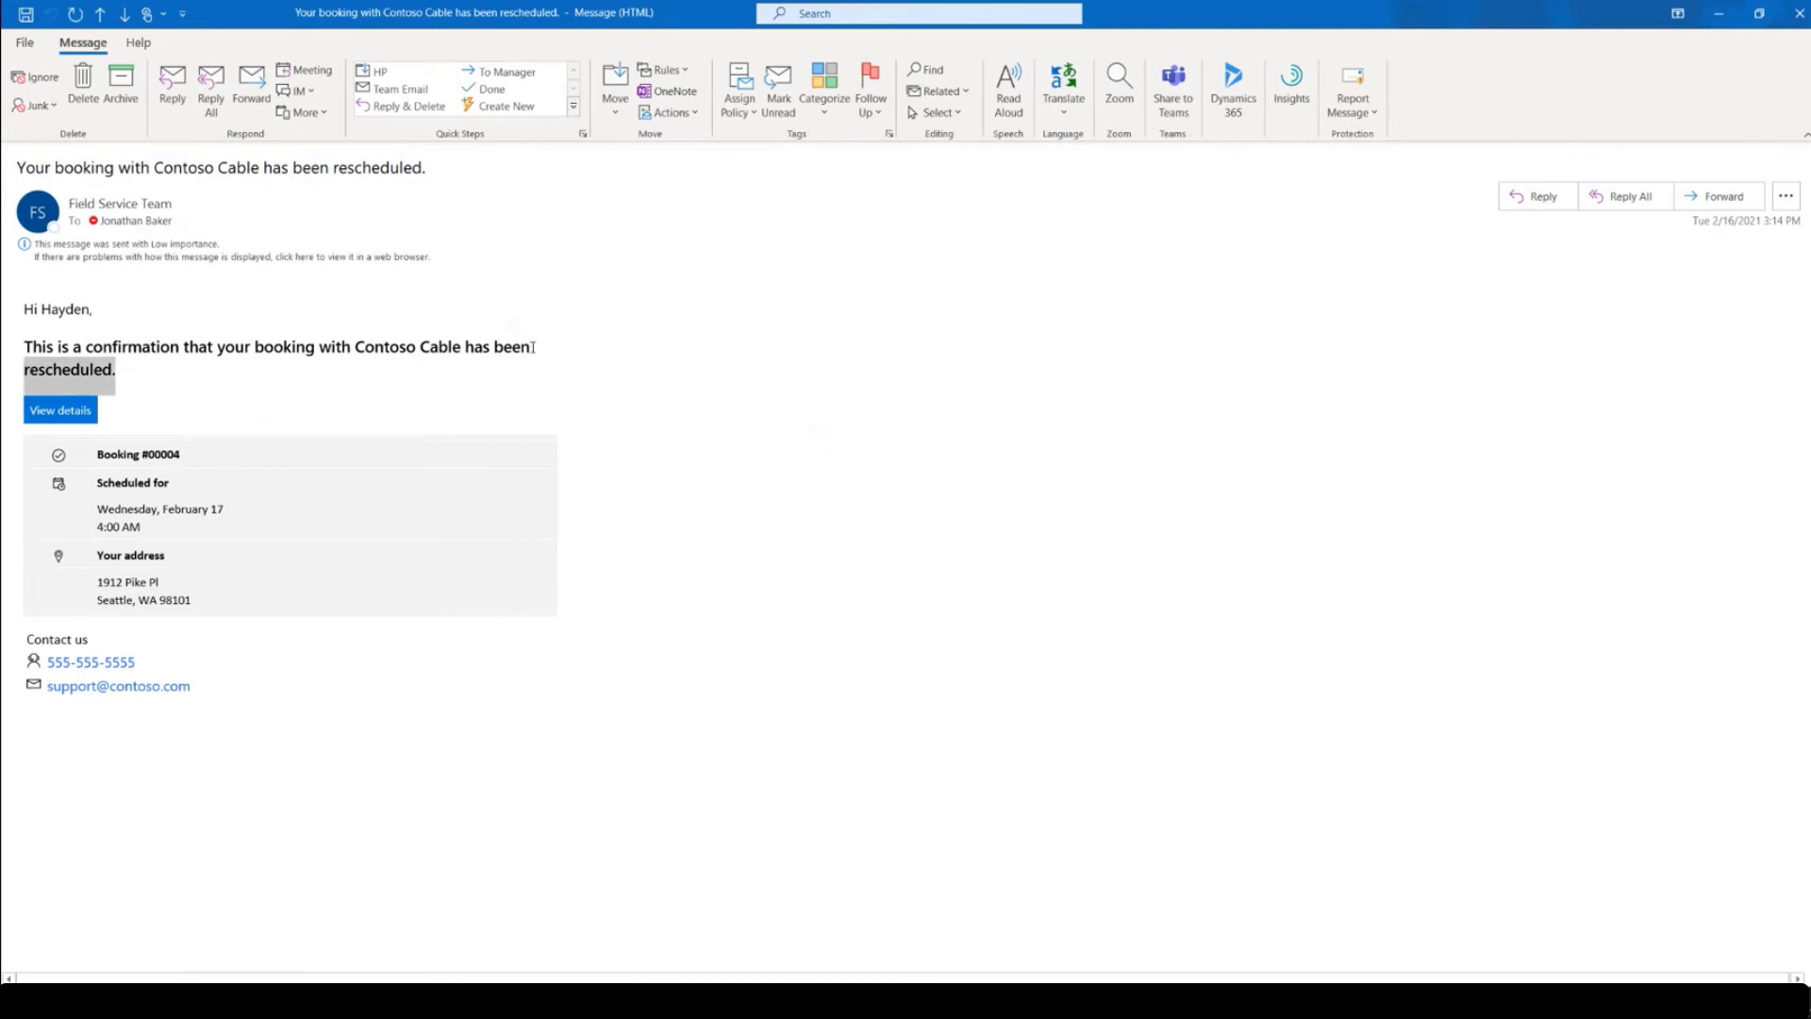
pyautogui.click(440, 387)
pyautogui.moveTo(170, 534); pyautogui.dragTo(29, 510)
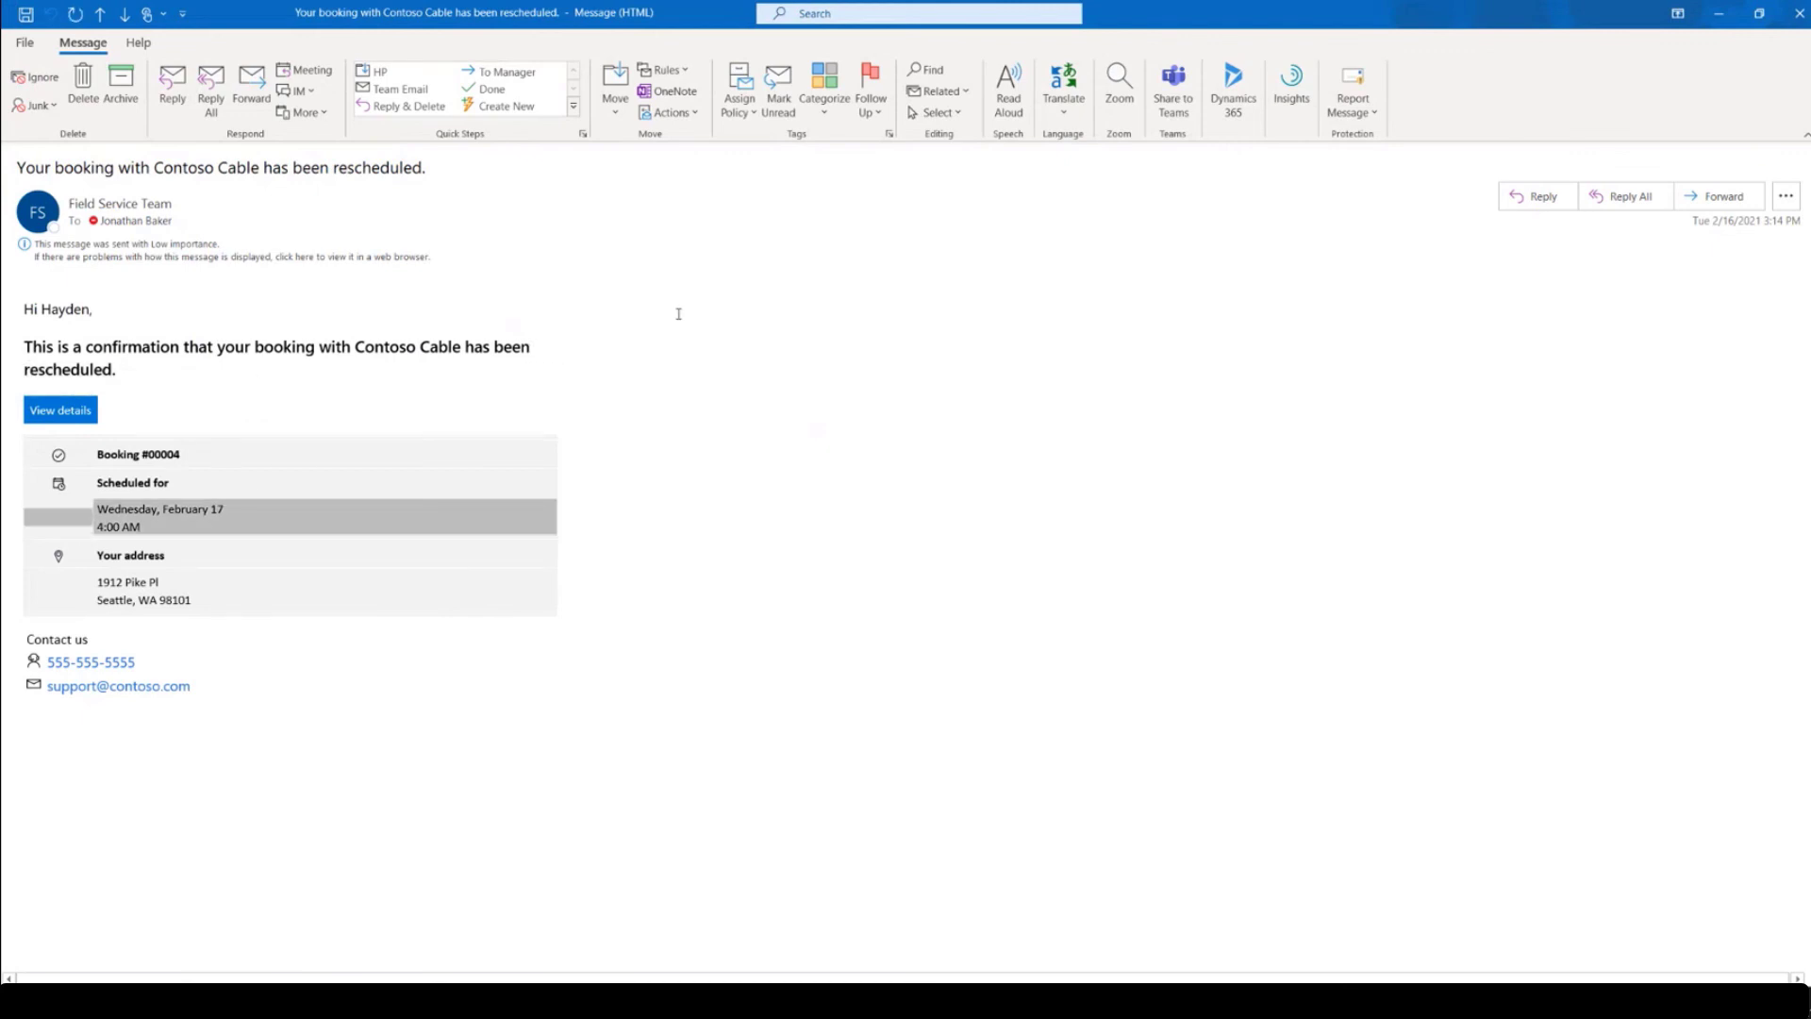
pyautogui.click(676, 308)
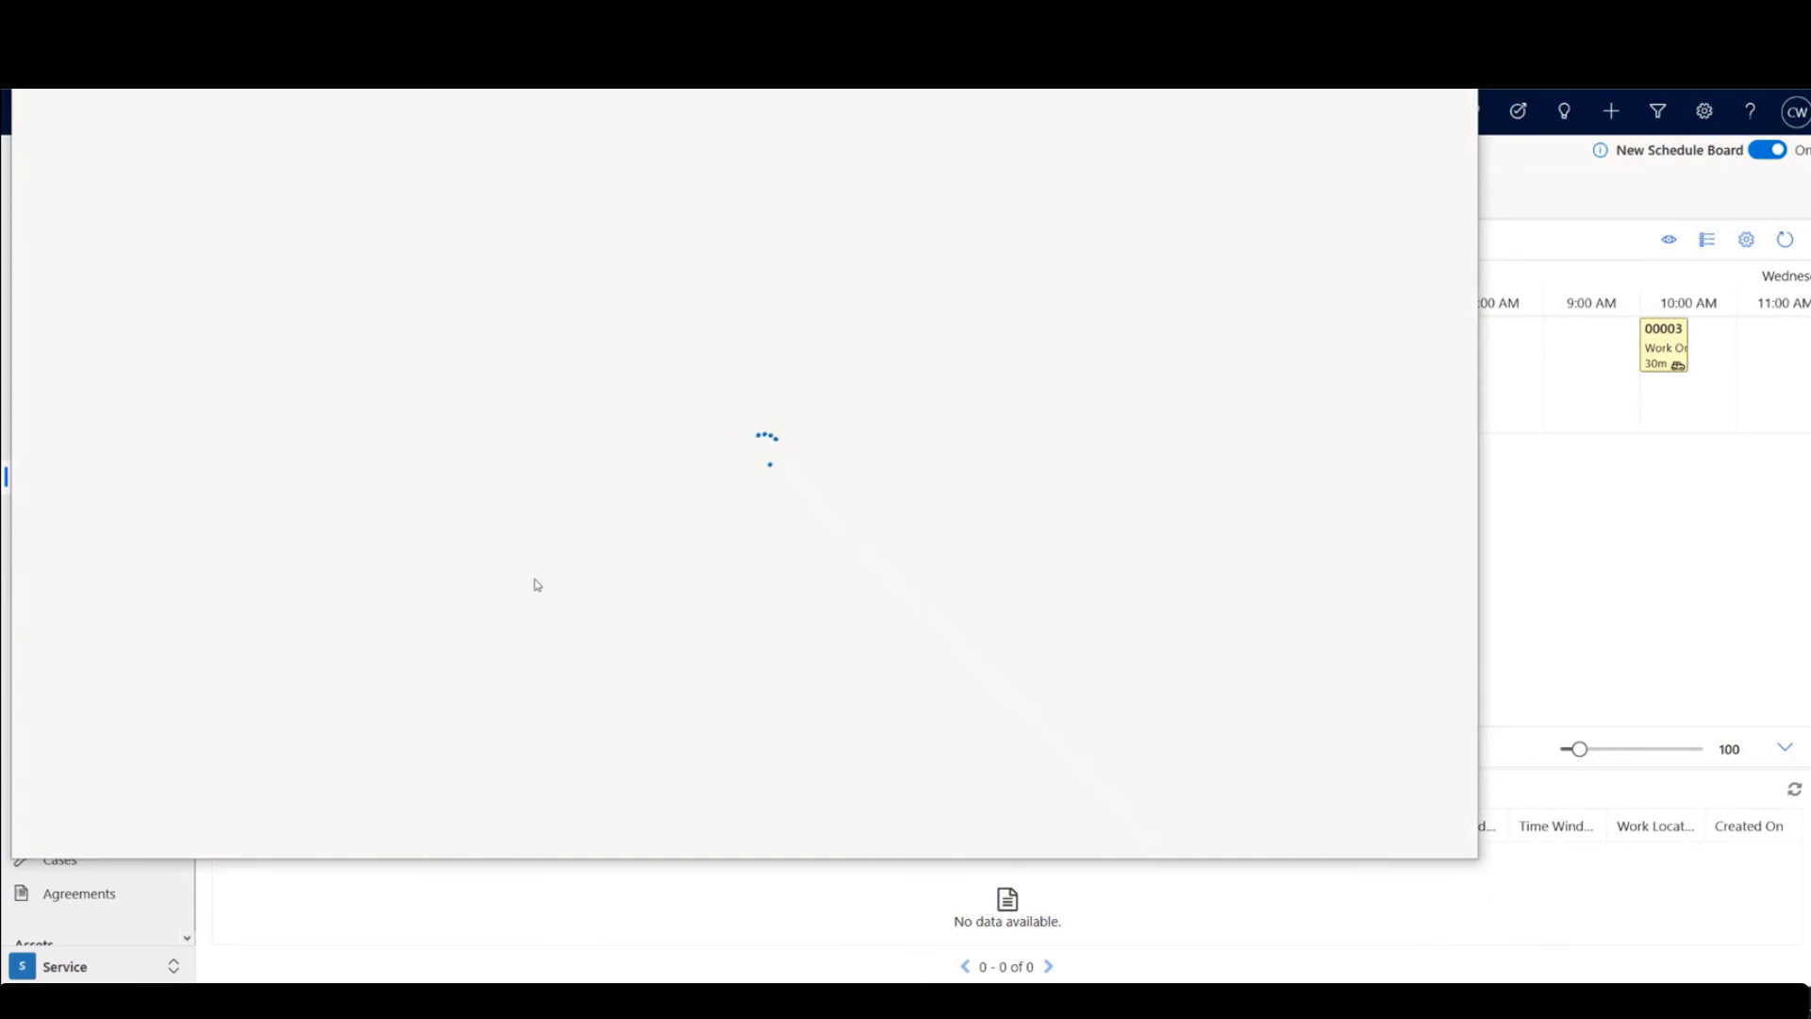
# Back in Field Service, set the Booking Status of booking 00004 to Canceled and save it.
pyautogui.click(597, 632)
pyautogui.scroll(-1, 606, 437)
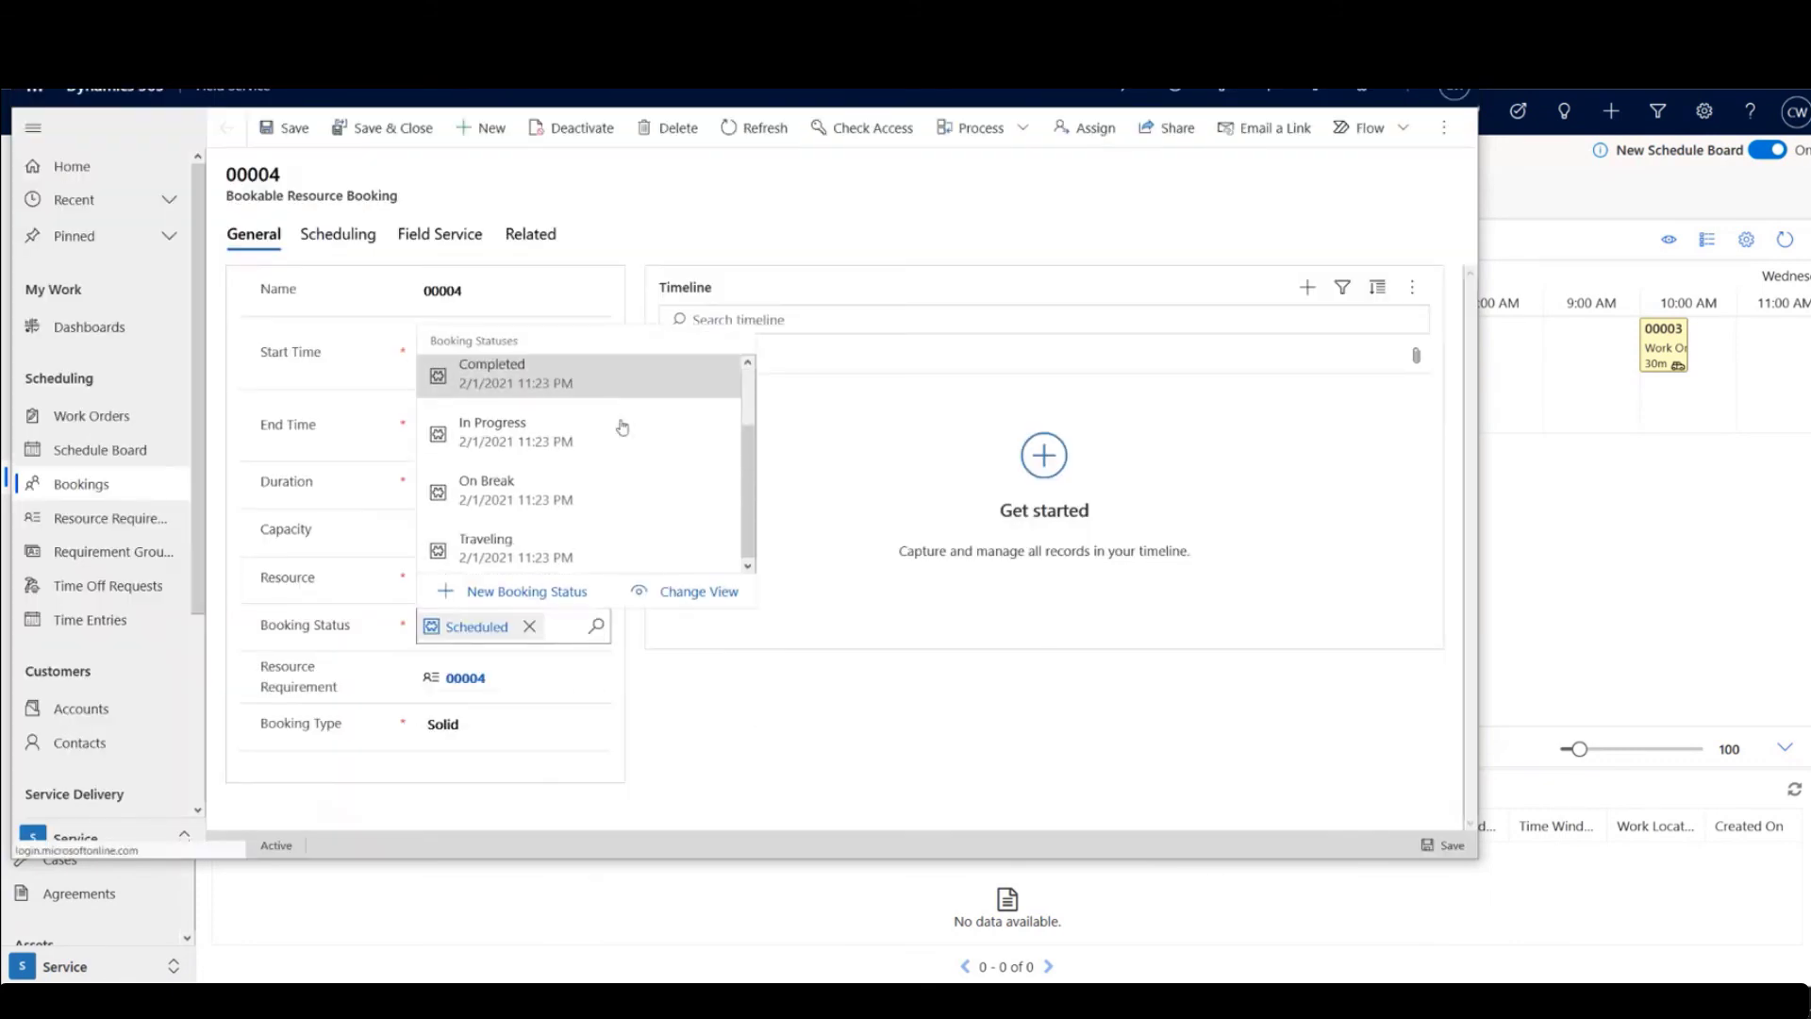
pyautogui.scroll(1, 606, 438)
pyautogui.click(566, 389)
pyautogui.click(283, 128)
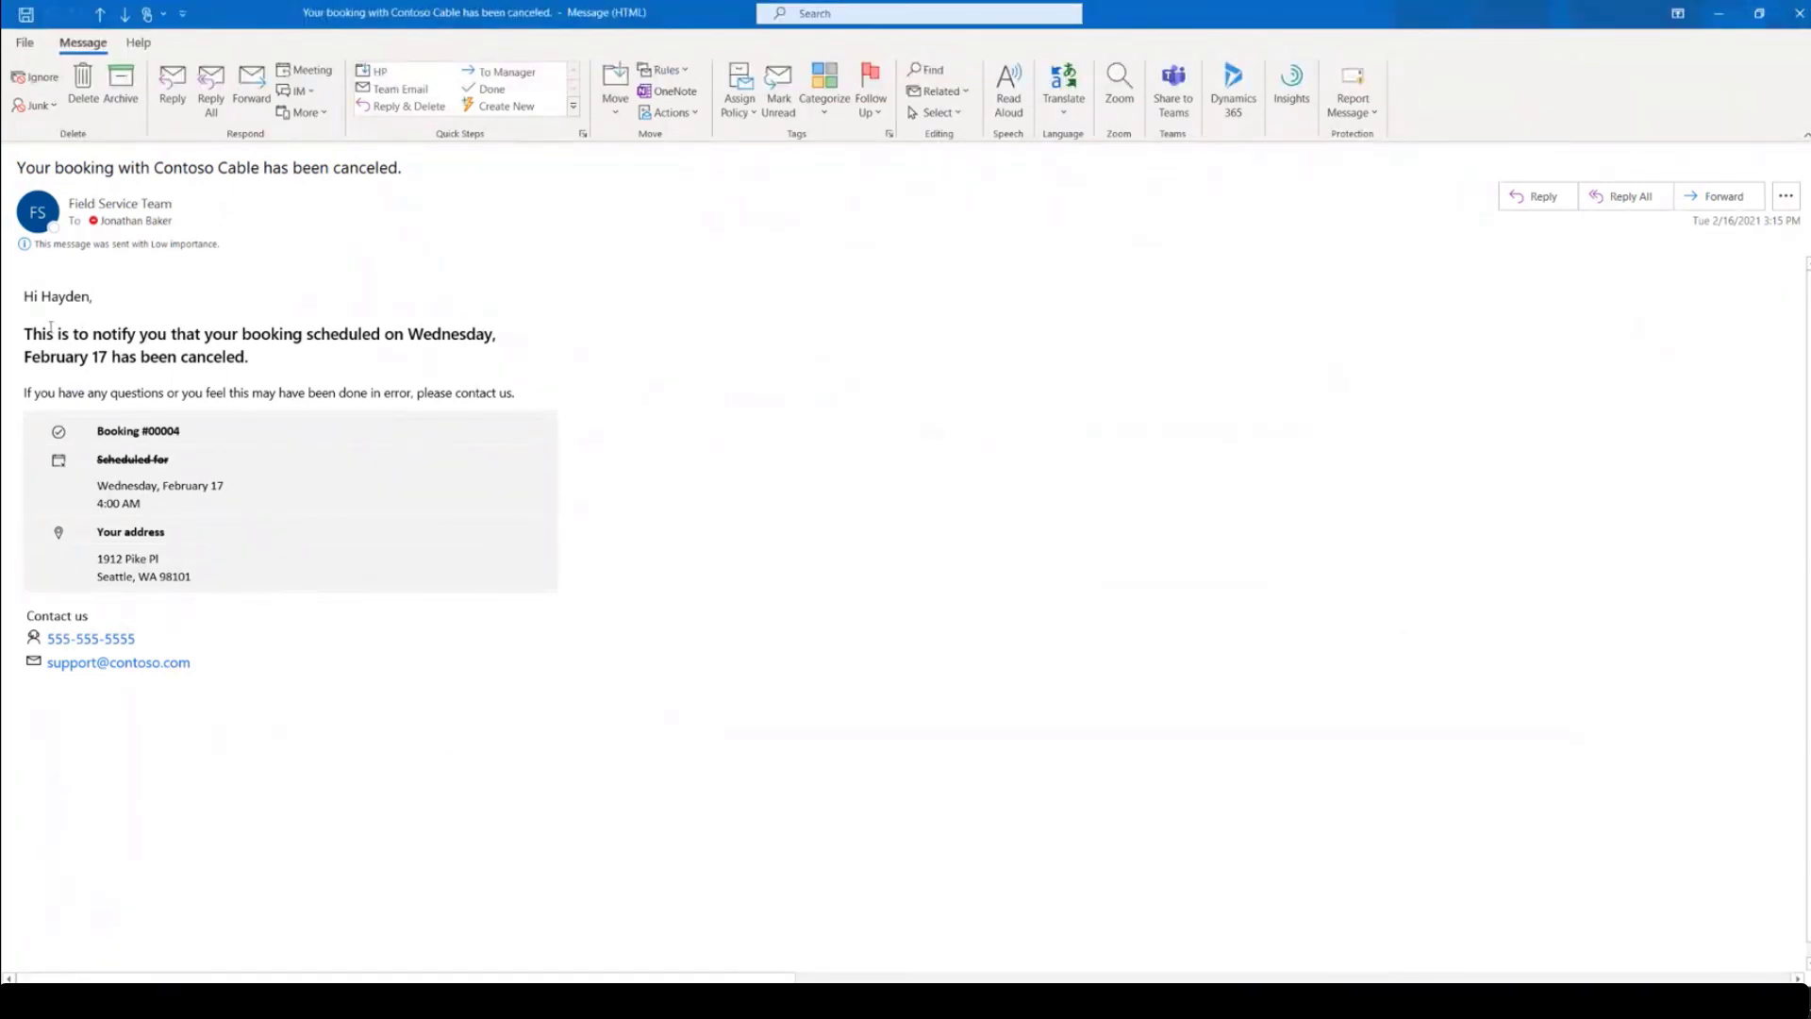
# Review the cancellation notice and booking details in the Outlook email, and return to the Field Service schedule board.
pyautogui.moveTo(50, 326); pyautogui.dragTo(664, 625)
pyautogui.click(802, 462)
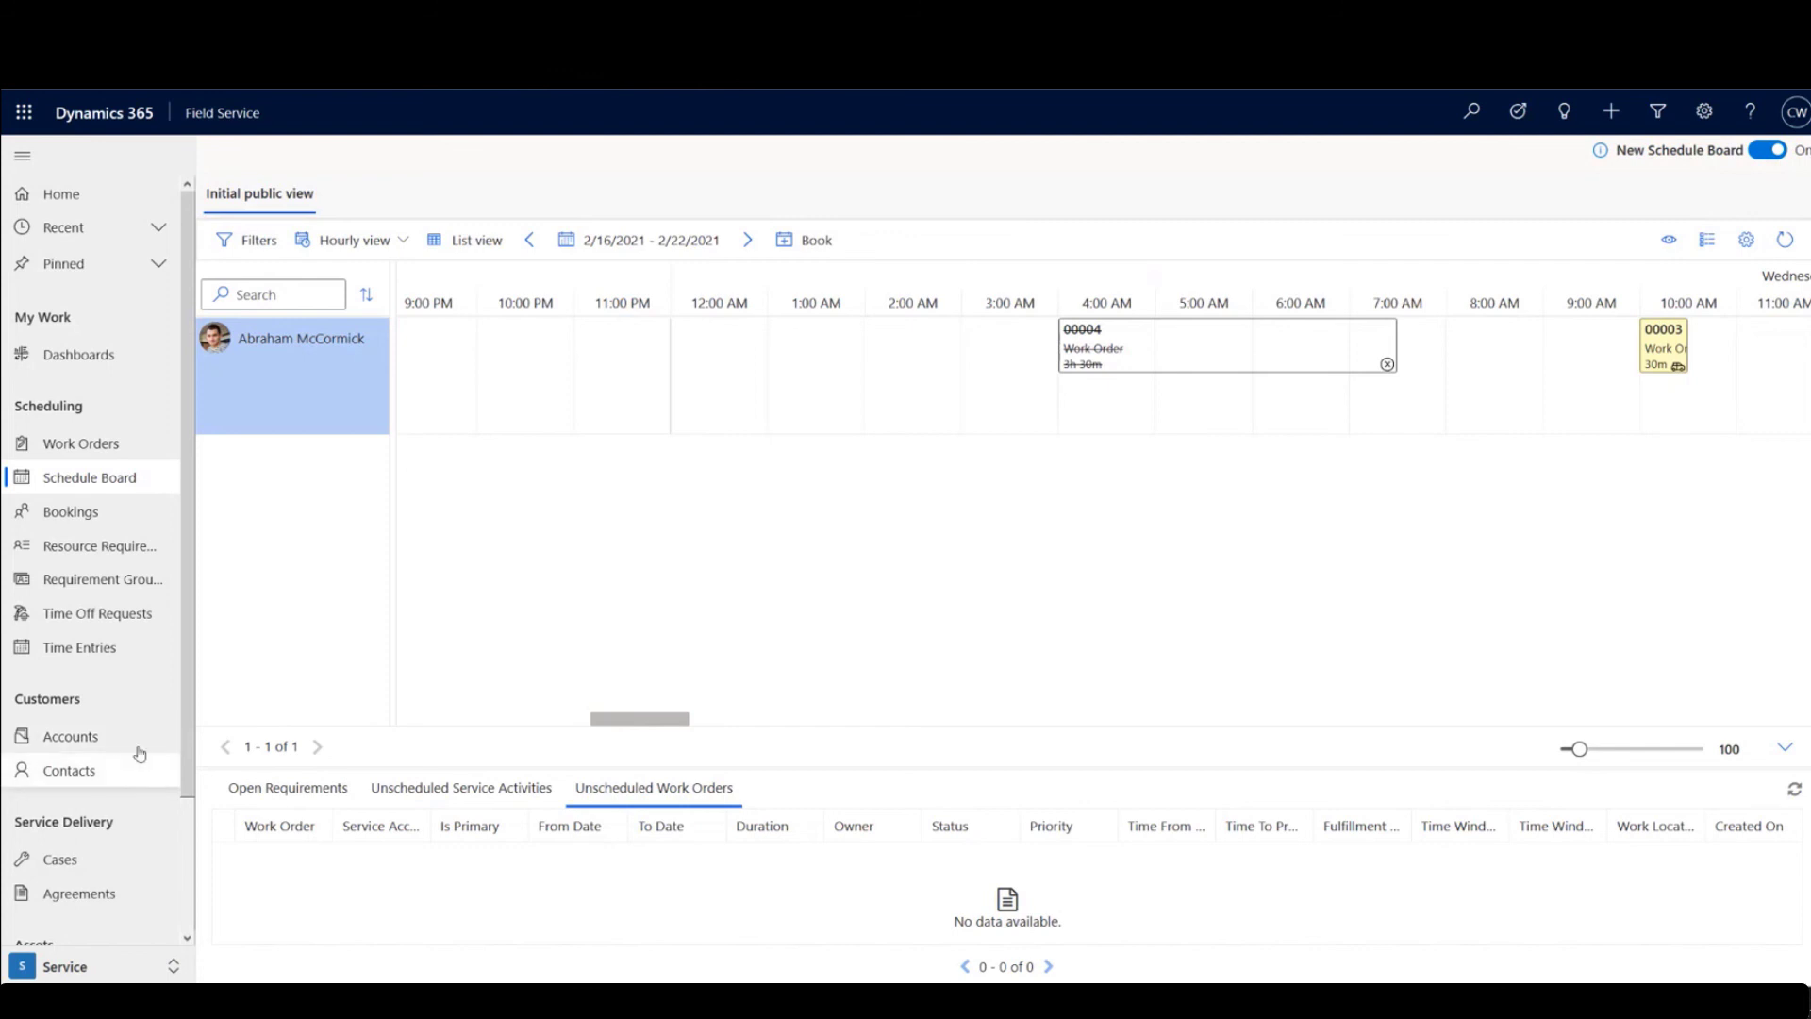
pyautogui.hscroll(3, 636, 721)
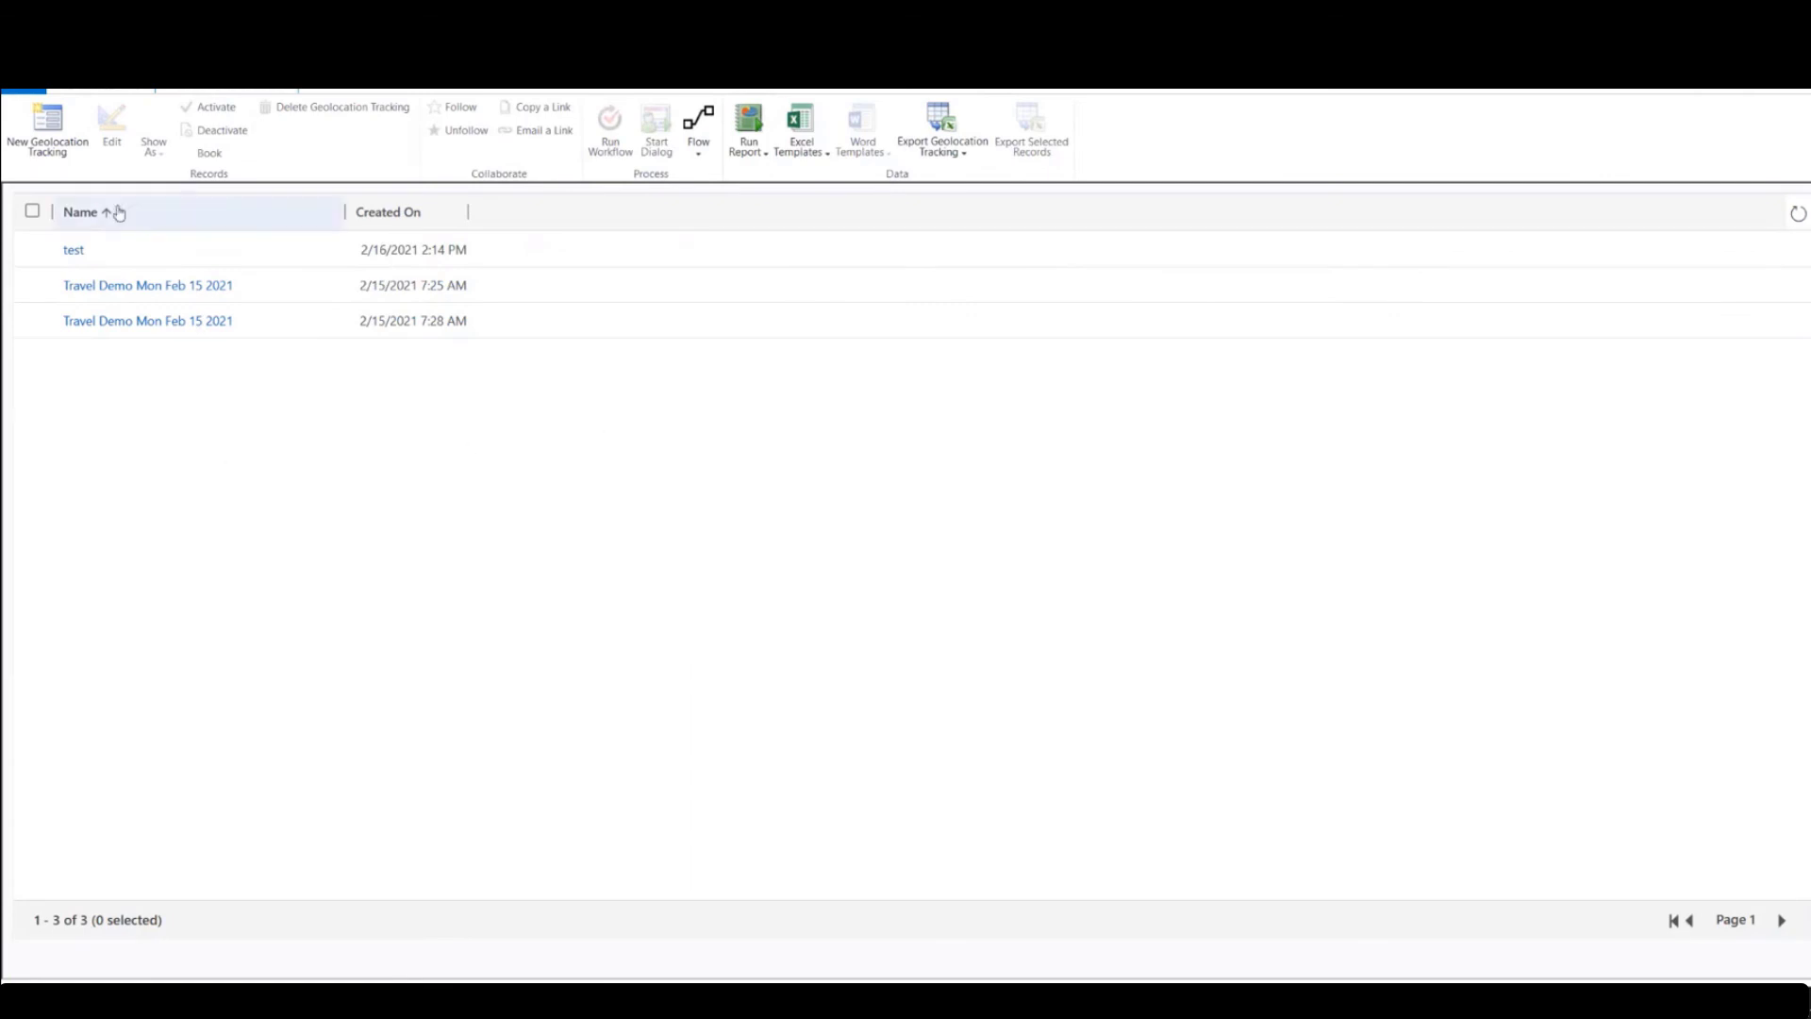
# In Advanced Find, look for Geolocation Tracking records and run the query again.
pyautogui.click(103, 93)
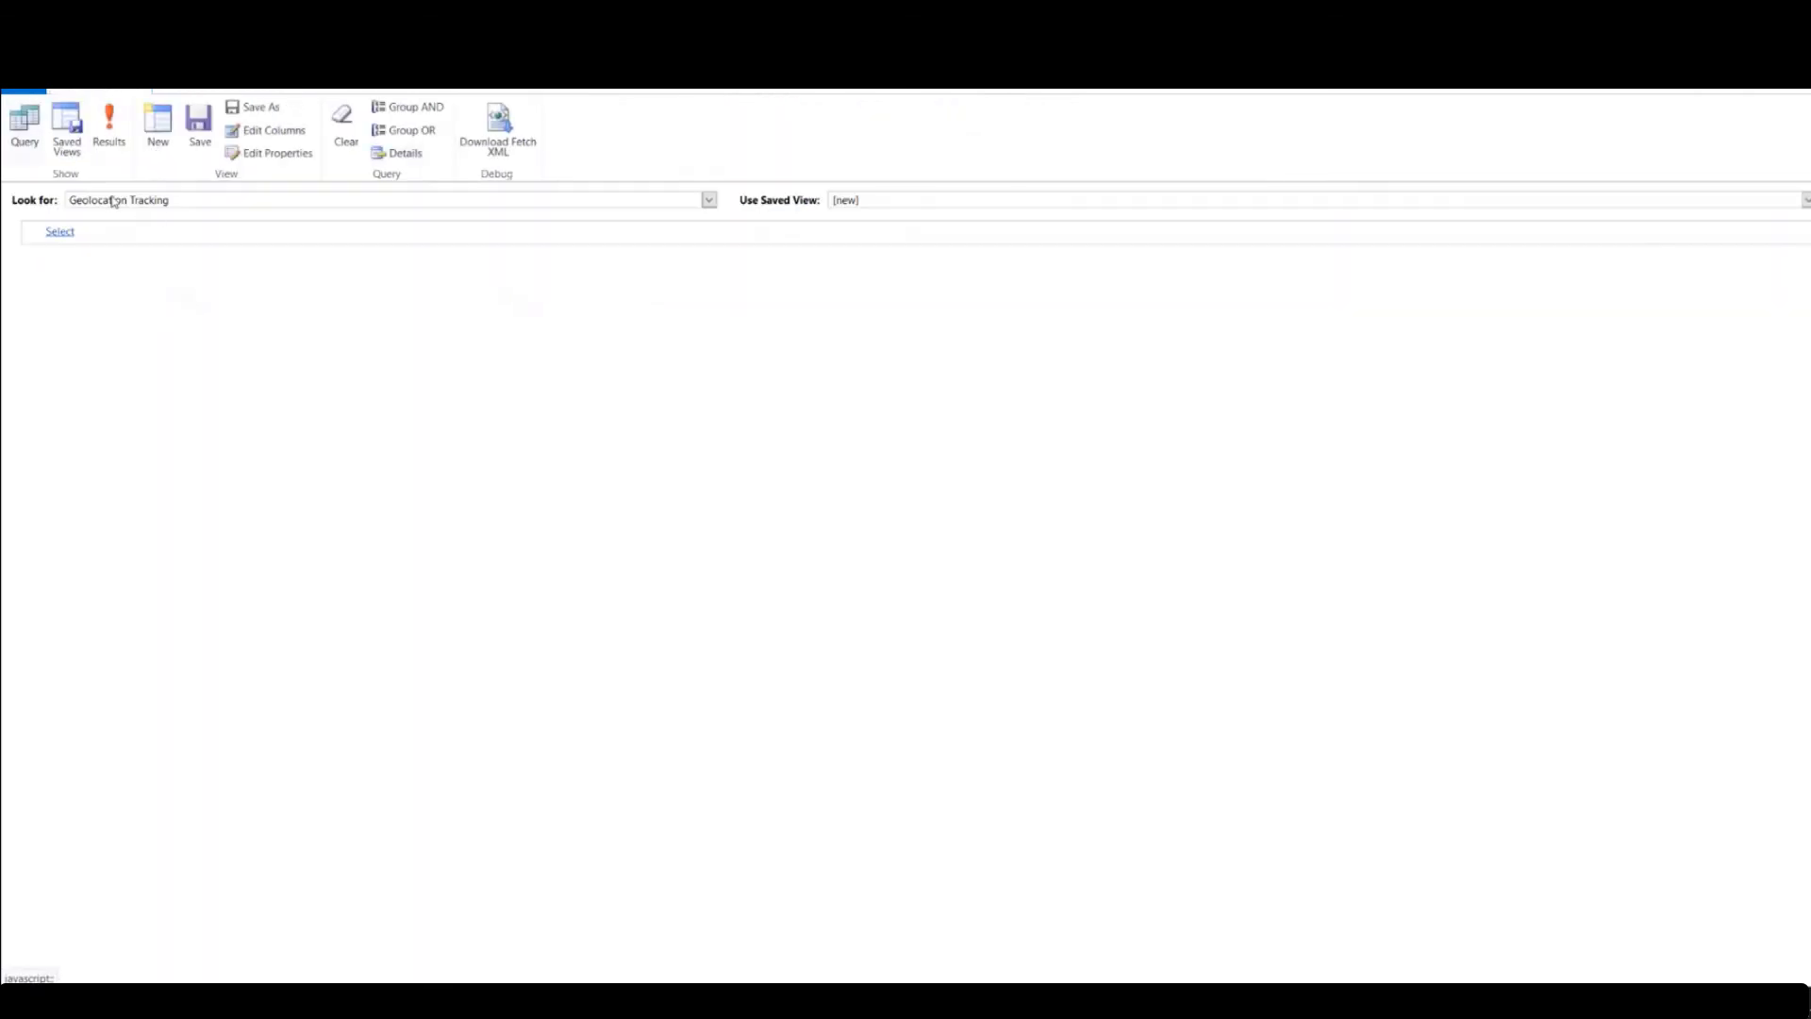
pyautogui.click(711, 202)
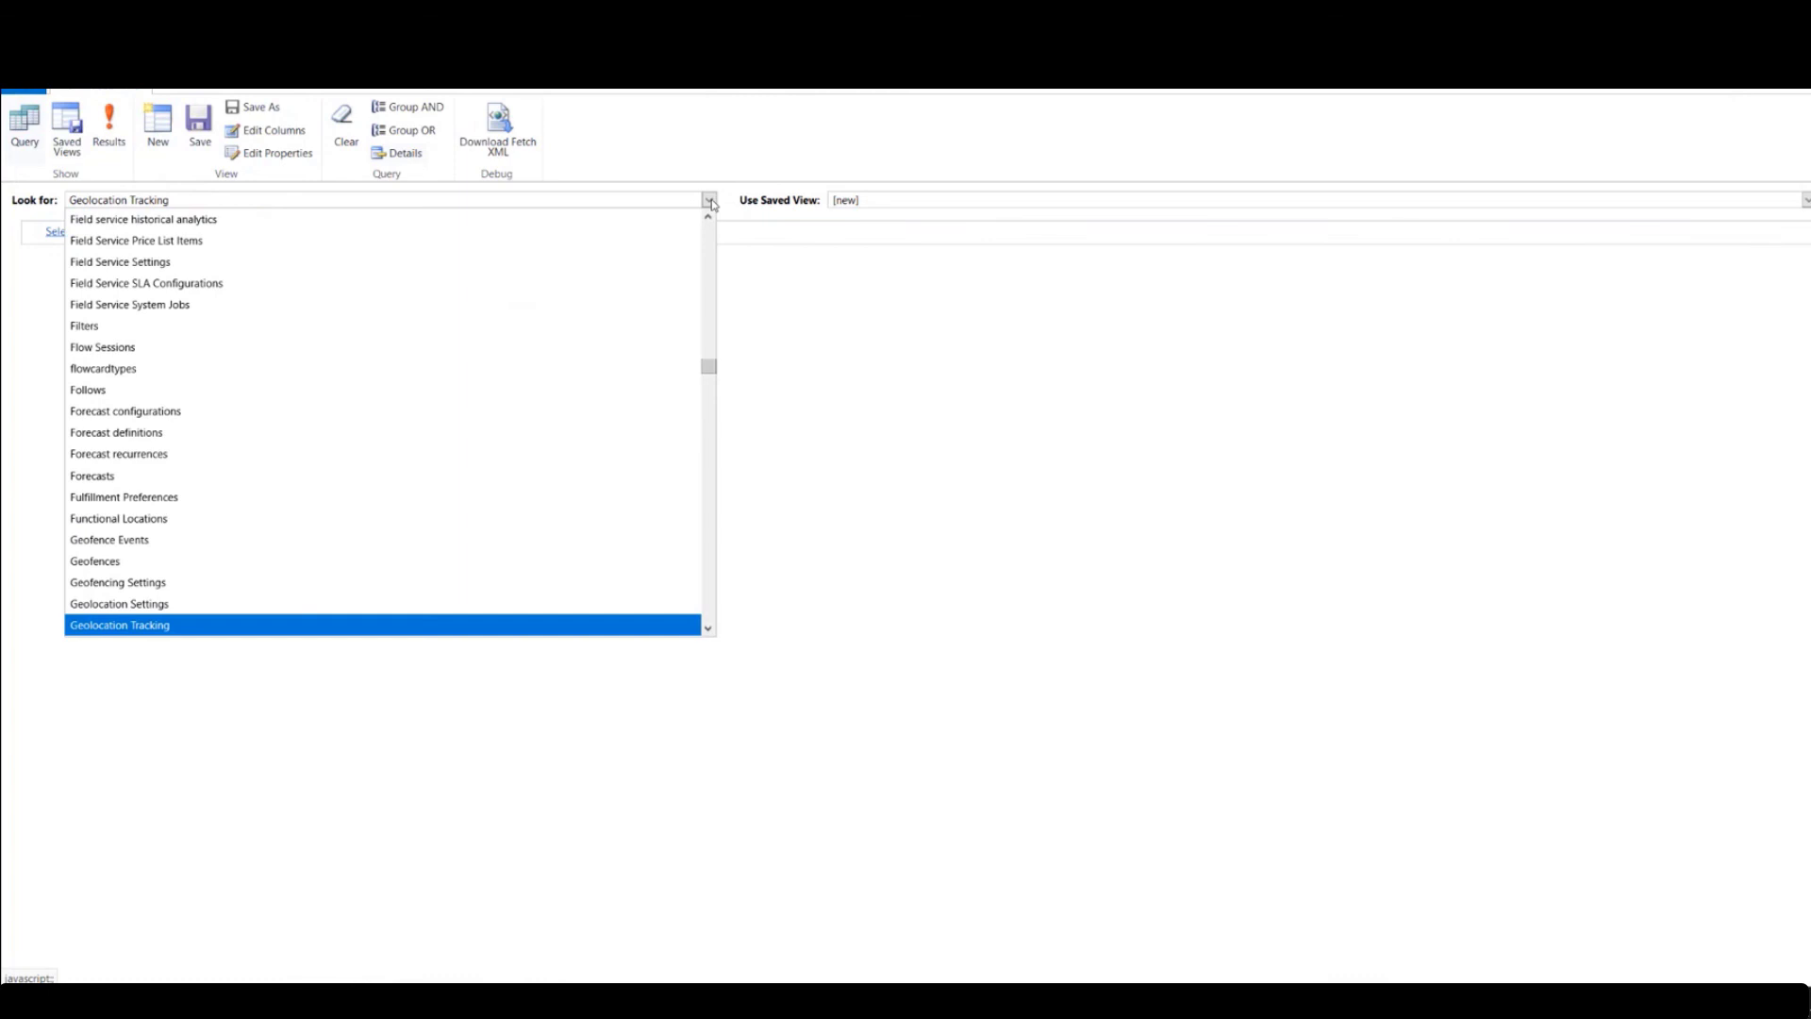
pyautogui.click(151, 627)
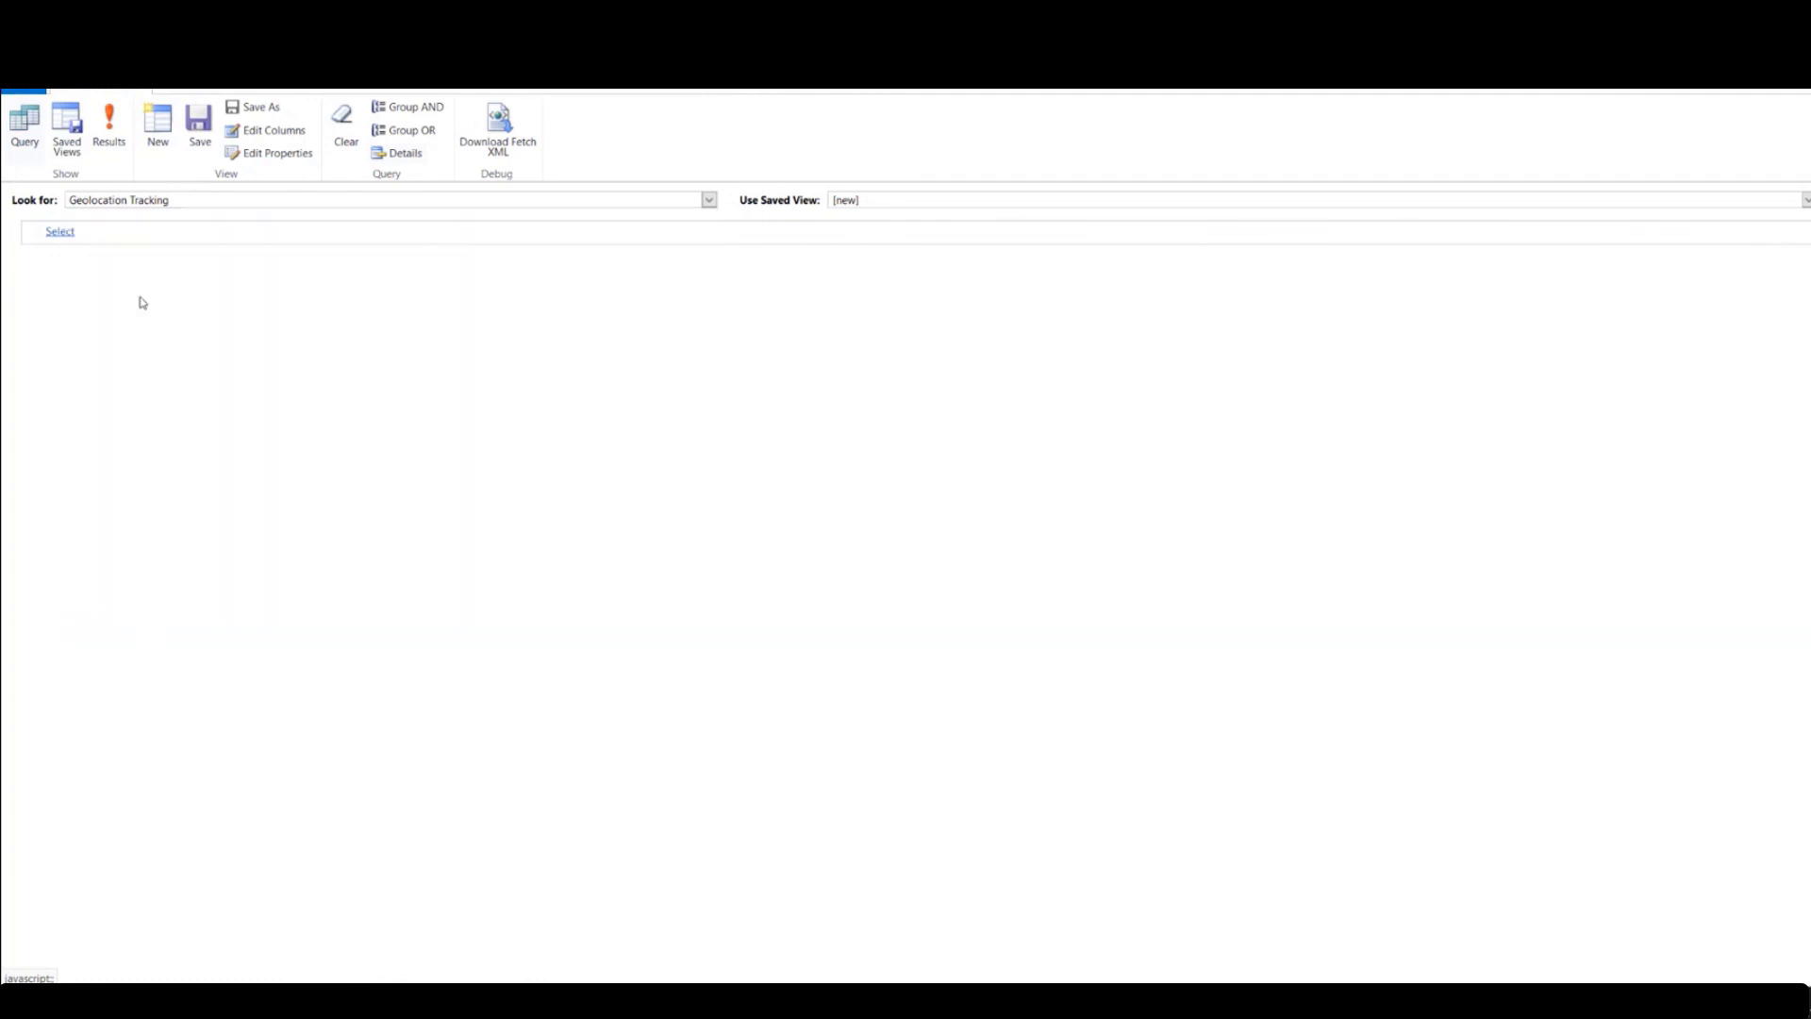
pyautogui.click(109, 127)
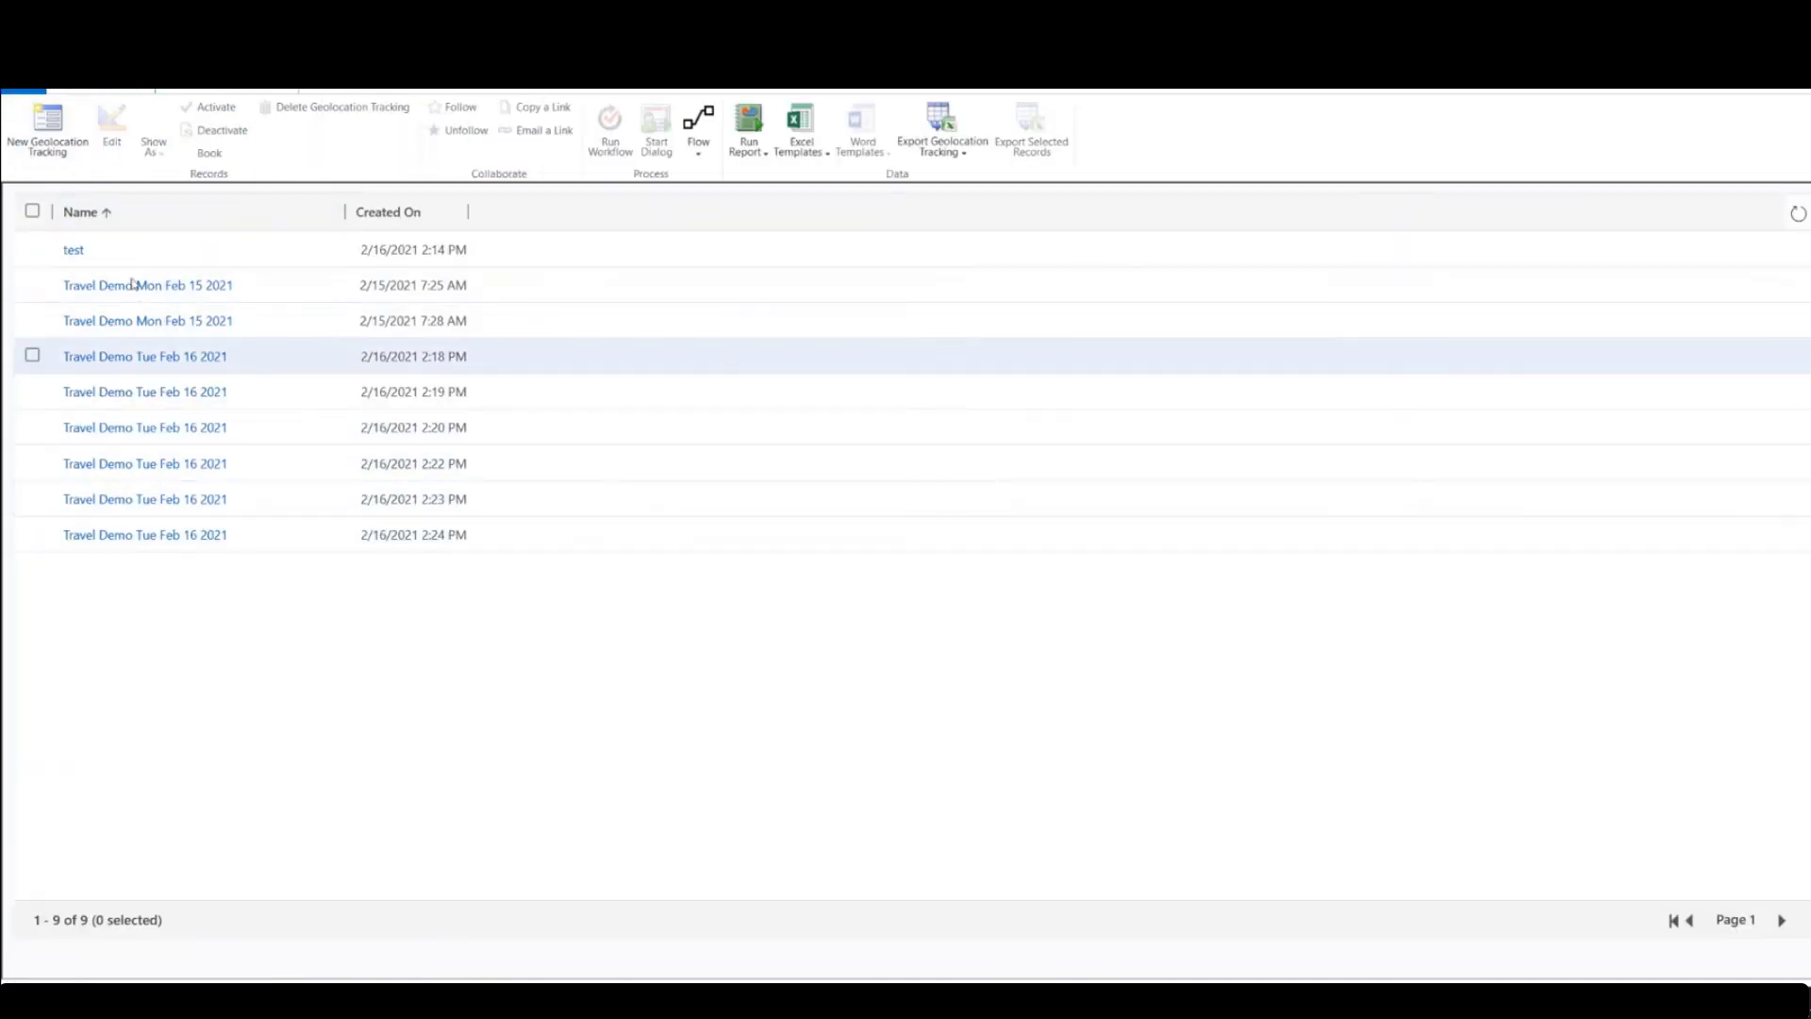
# Start a new Geolocation Tracking record named Testing, with CustomerService Web Staging as the user and 2/17/2021 as the date.
pyautogui.click(49, 127)
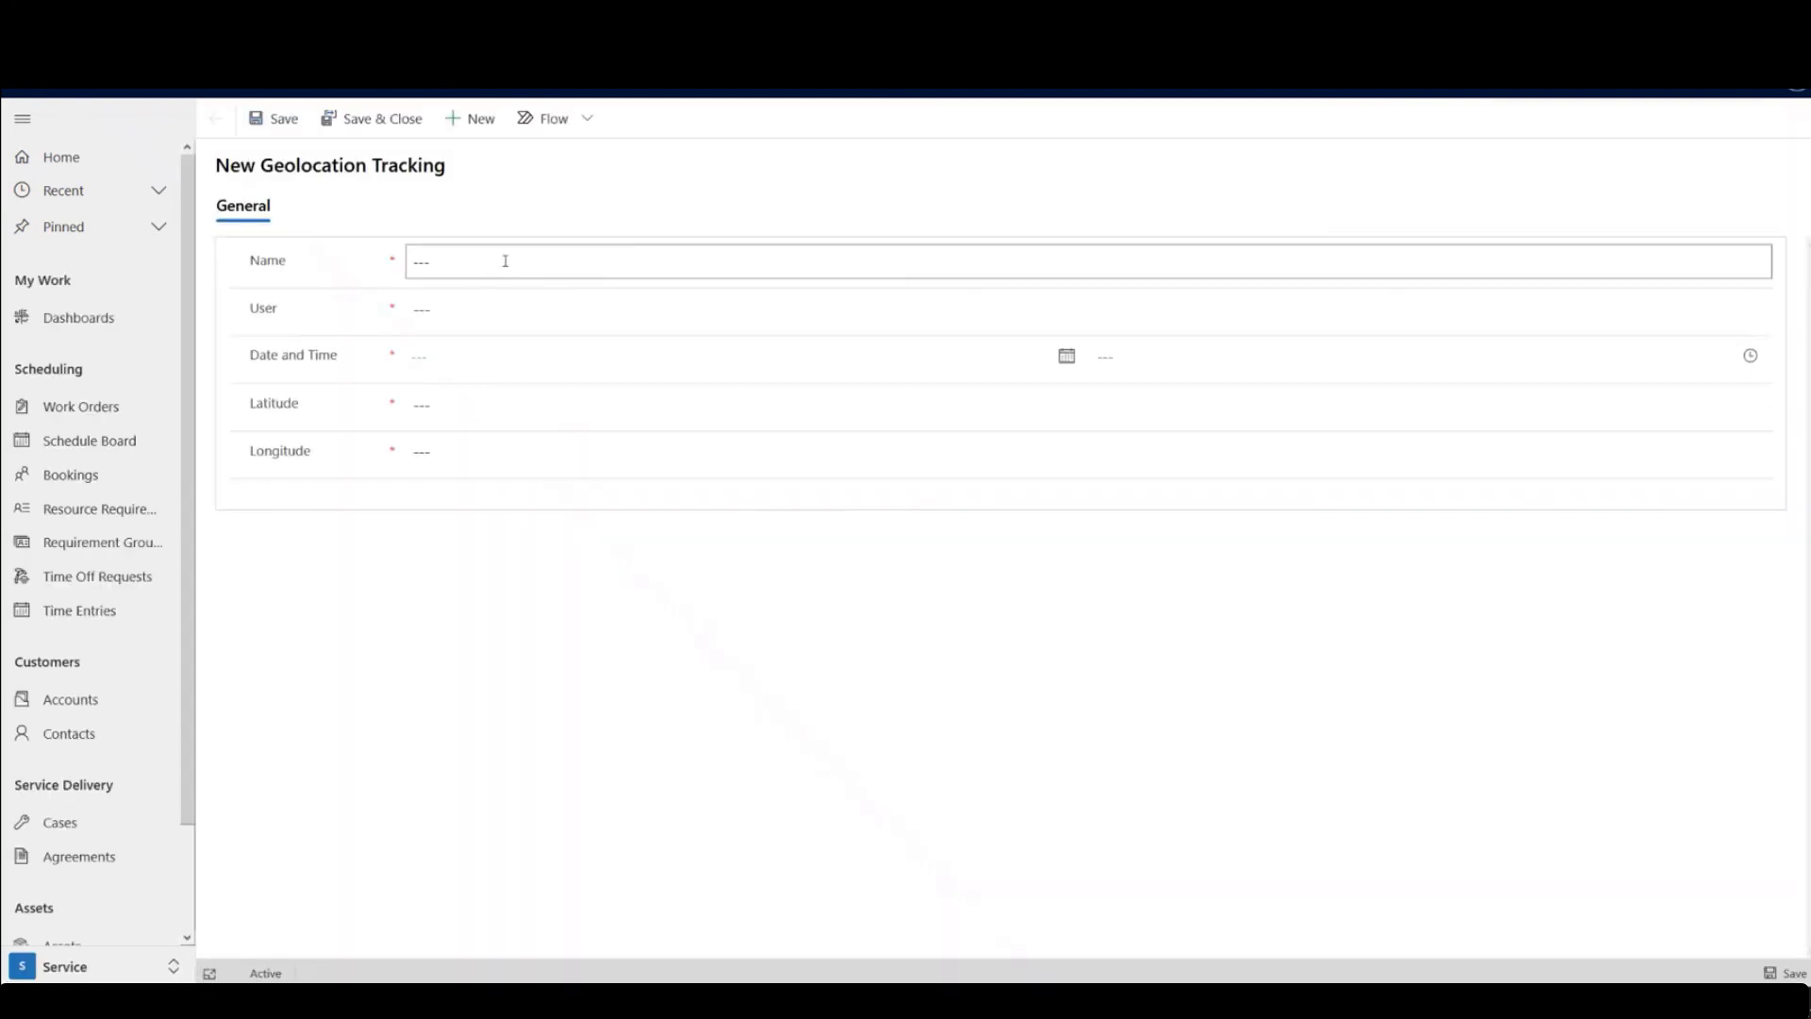
pyautogui.click(506, 271)
pyautogui.write('Testing')
pyautogui.press('Tab')
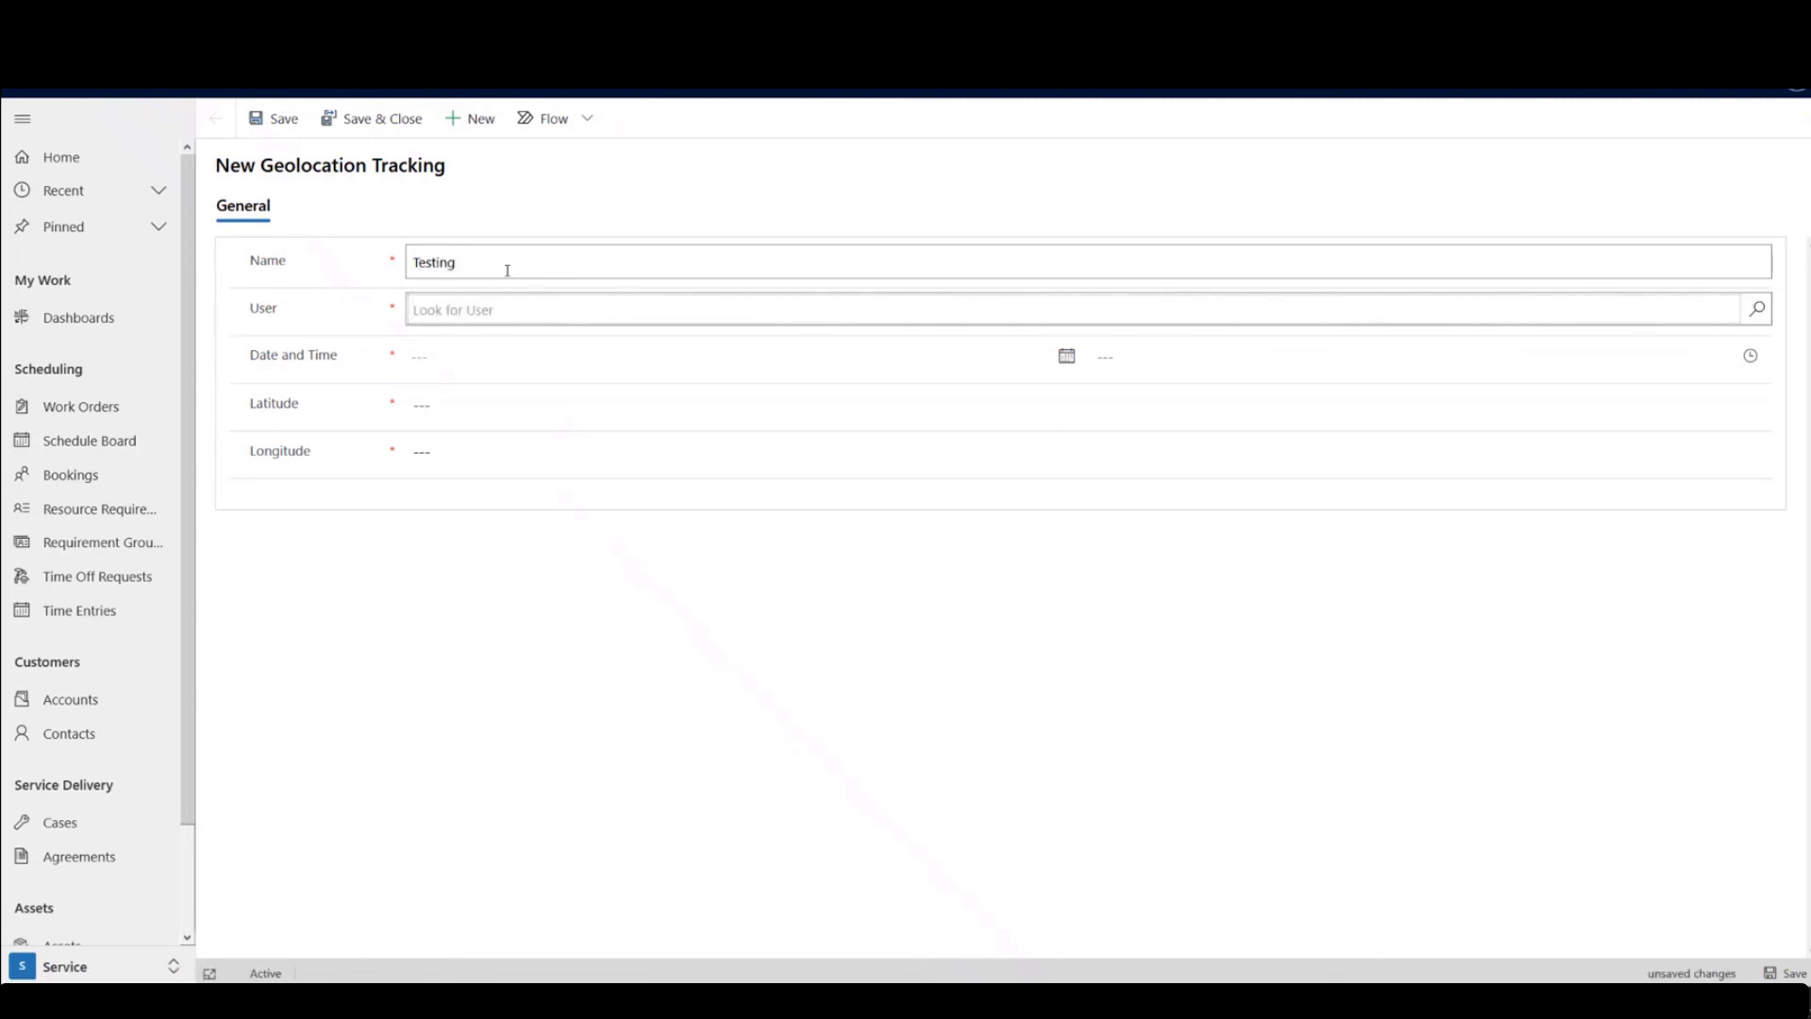
pyautogui.write('cr')
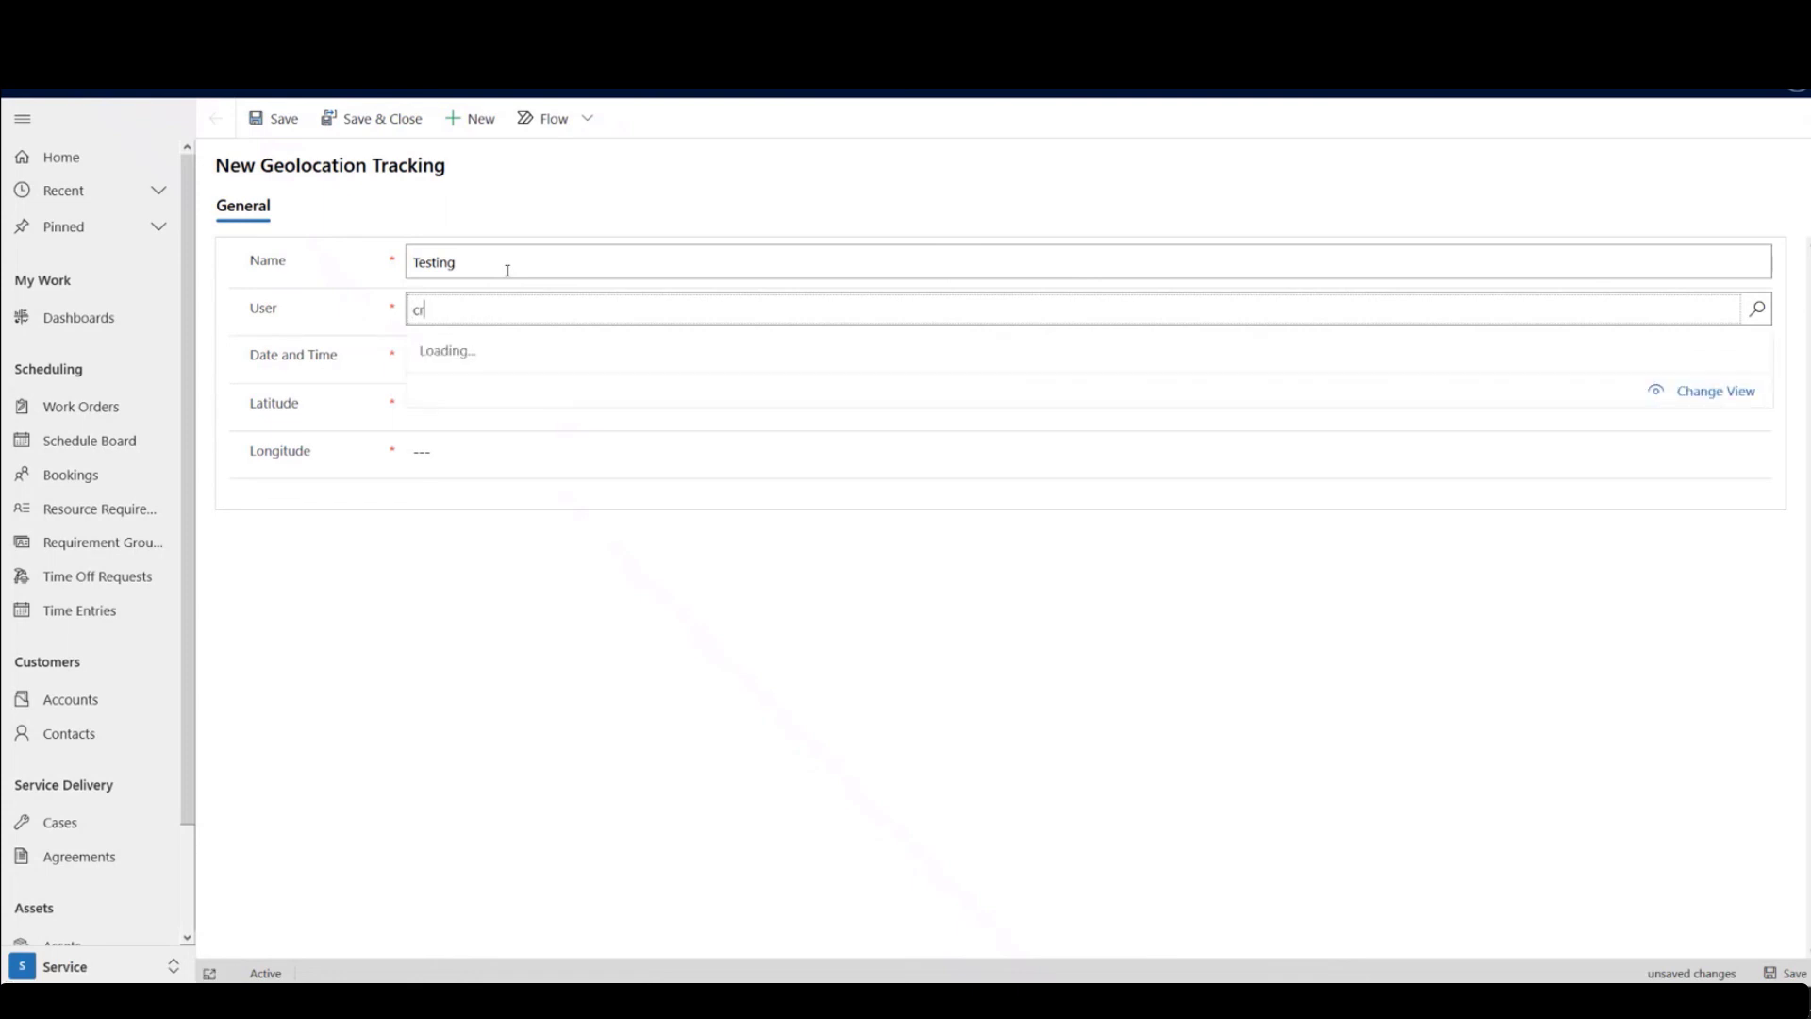
pyautogui.click(634, 352)
pyautogui.click(1061, 353)
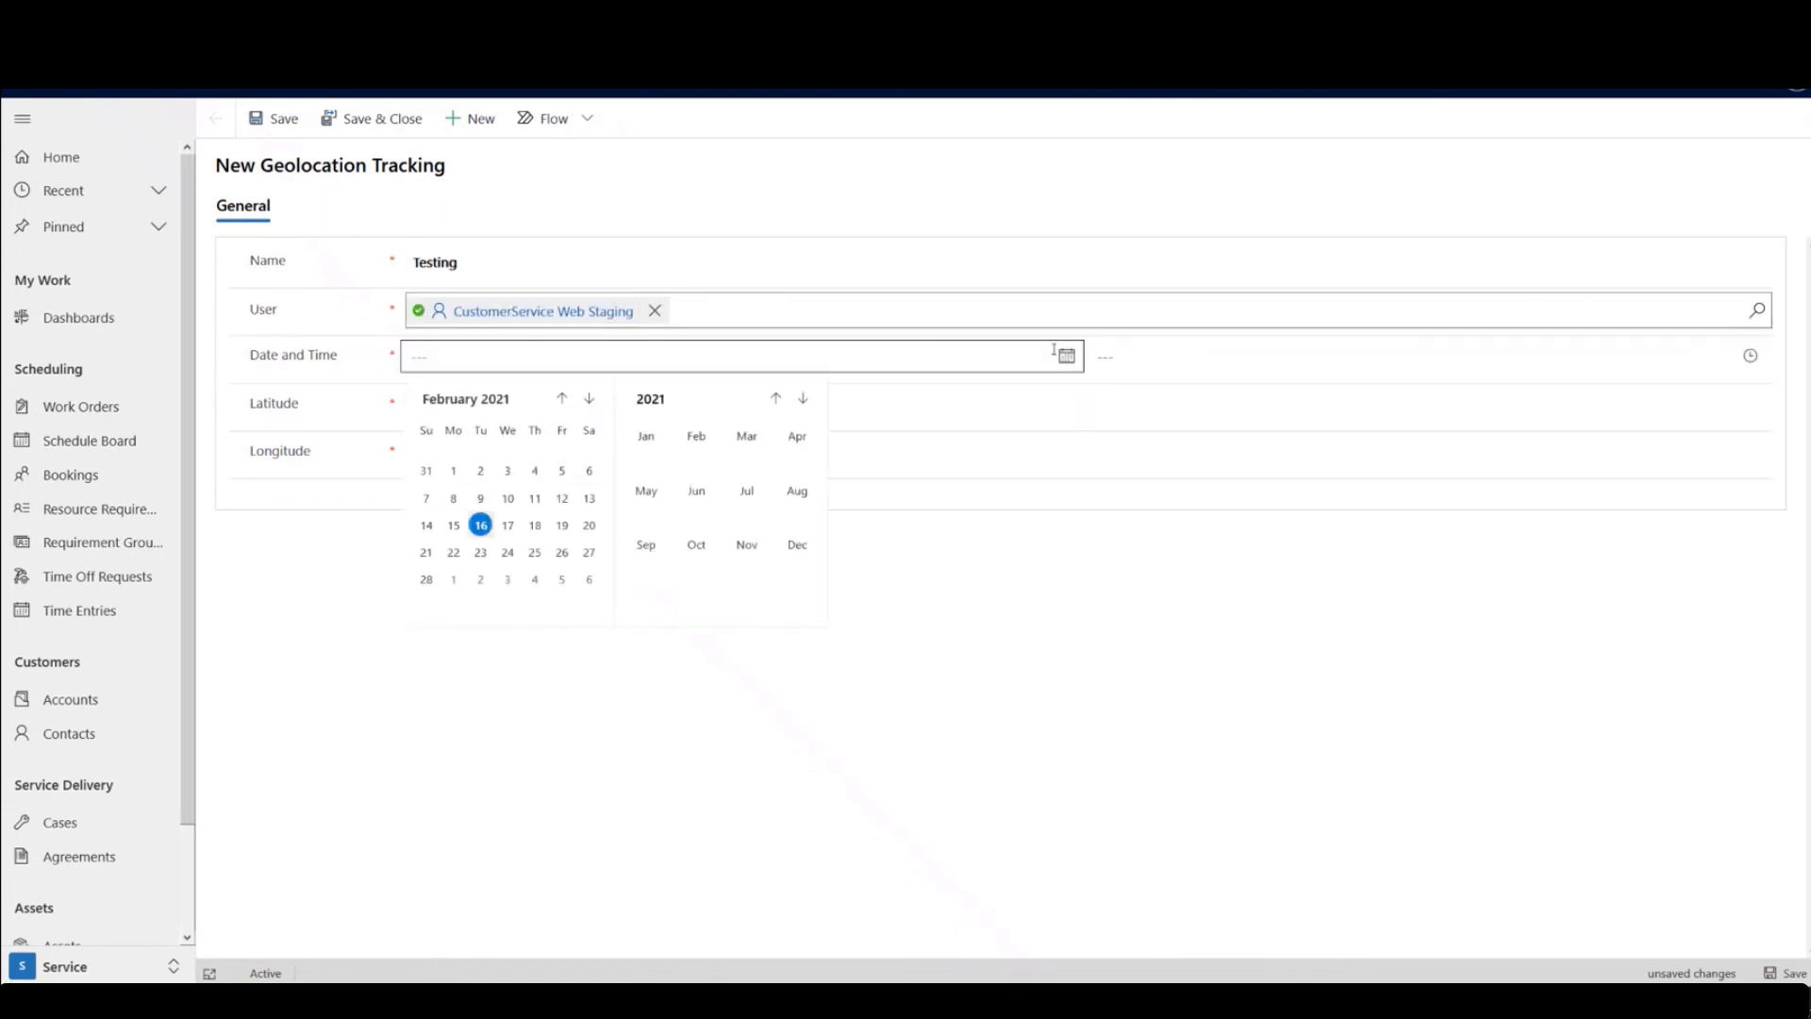
pyautogui.click(507, 524)
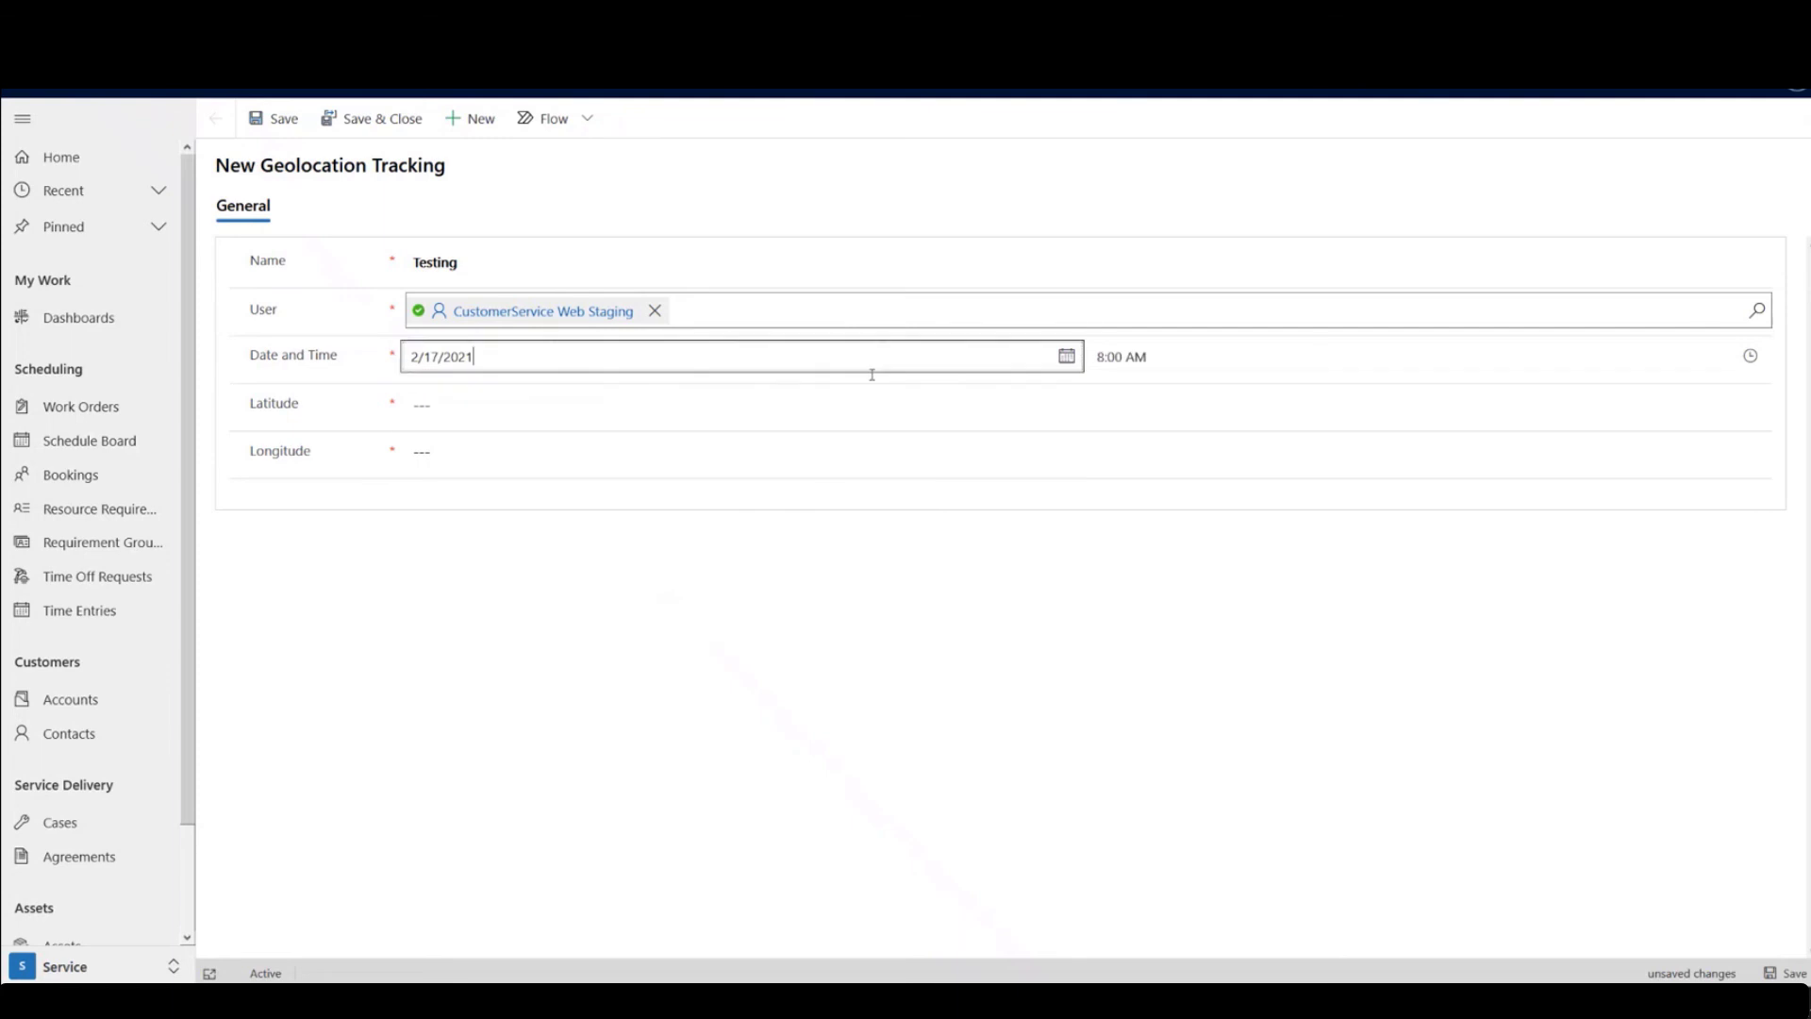
# Go through the required Latitude and Longitude fields of the new Geolocation Tracking record, leaving both empty.
pyautogui.click(453, 415)
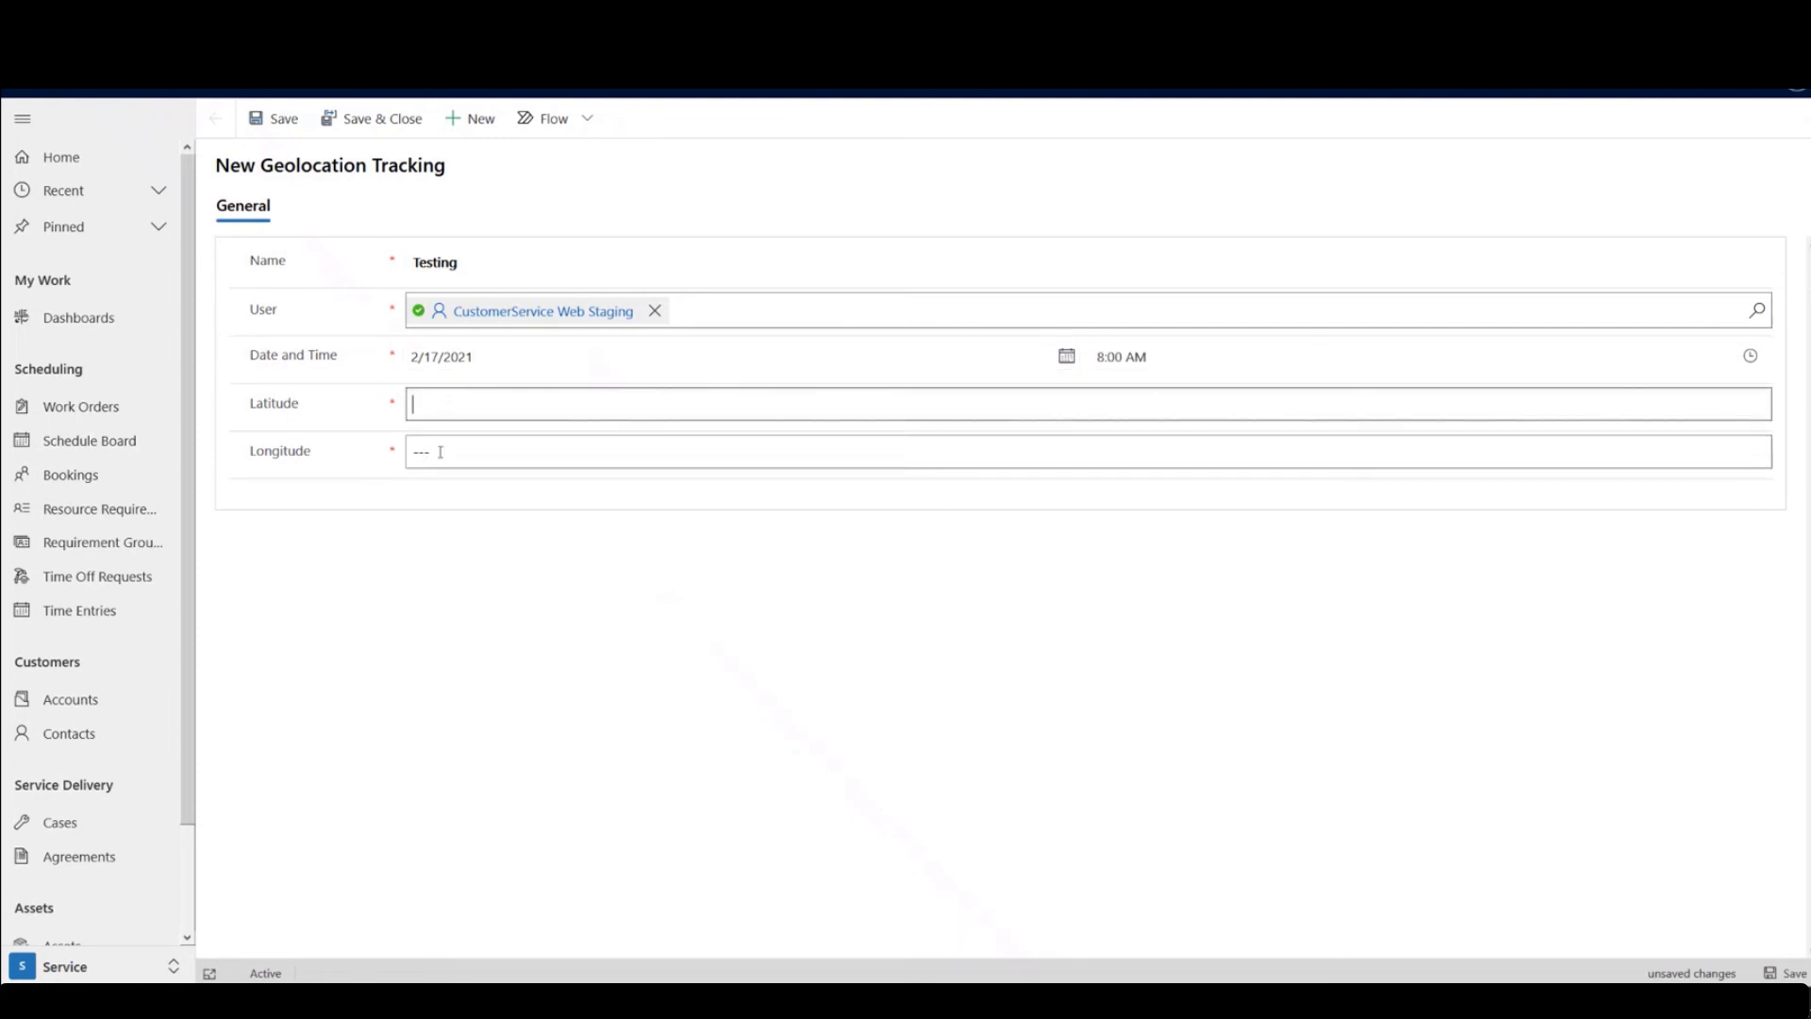
pyautogui.click(440, 452)
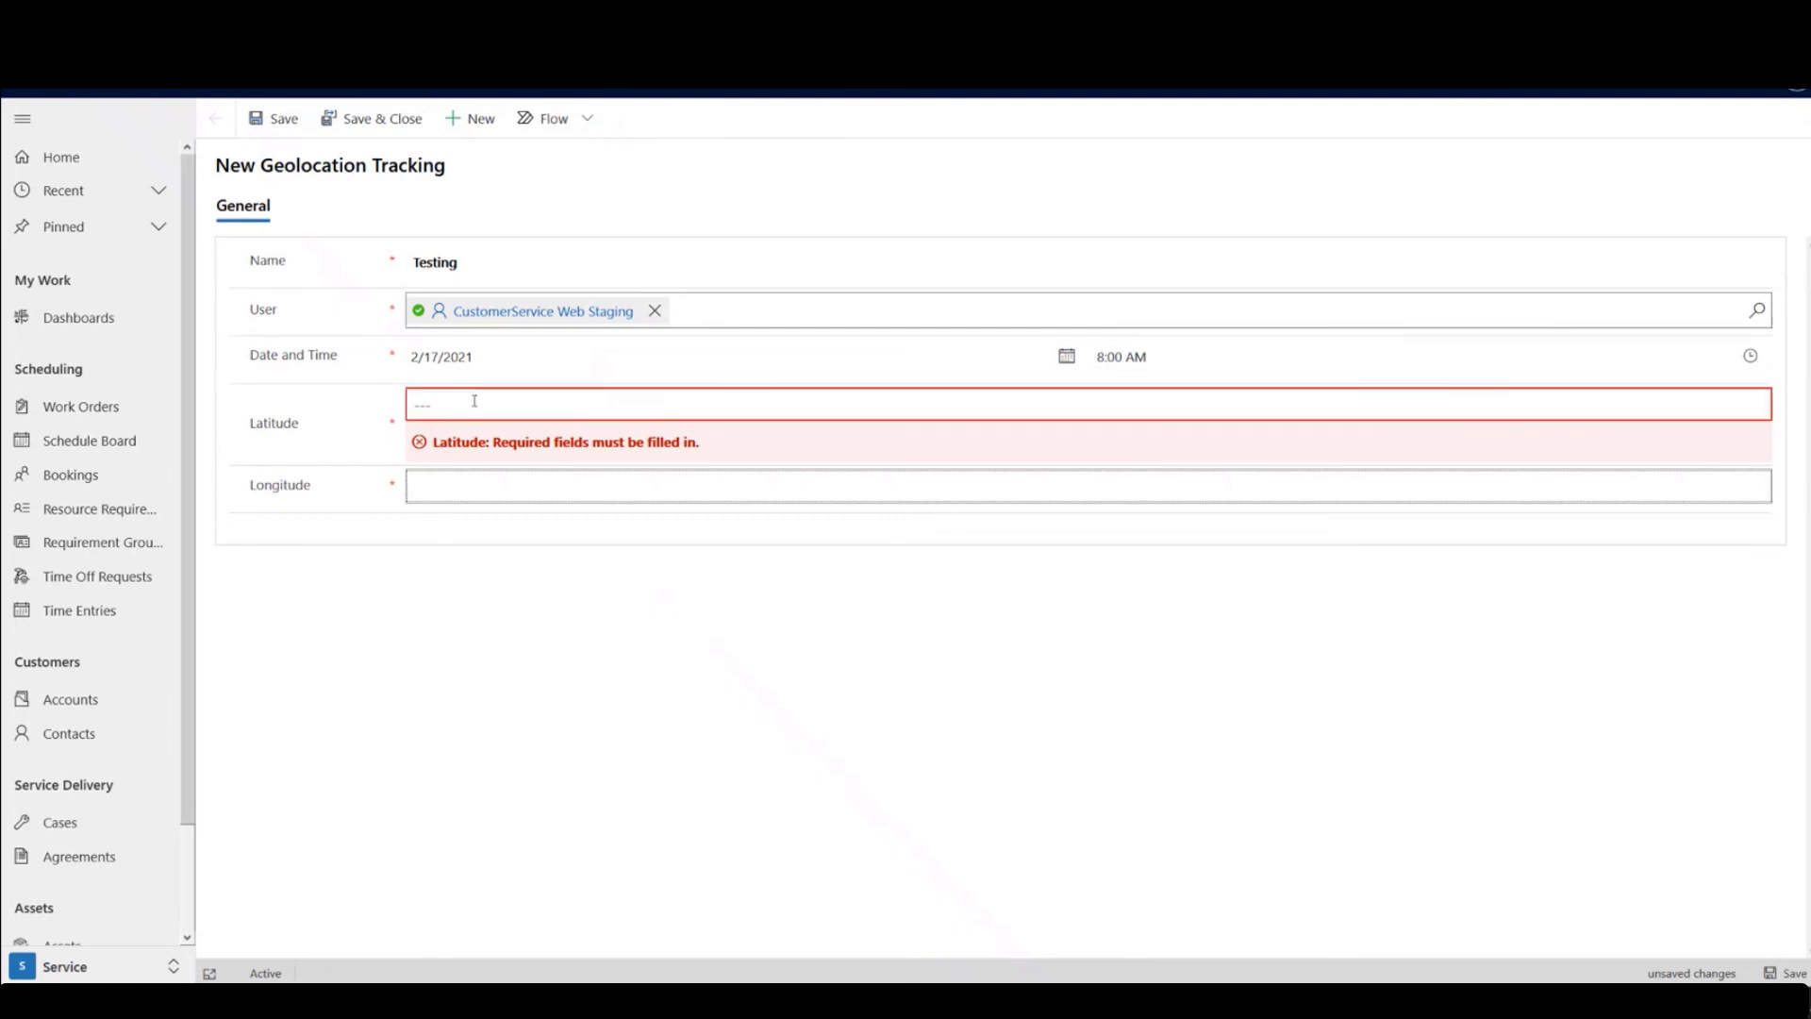
pyautogui.click(529, 584)
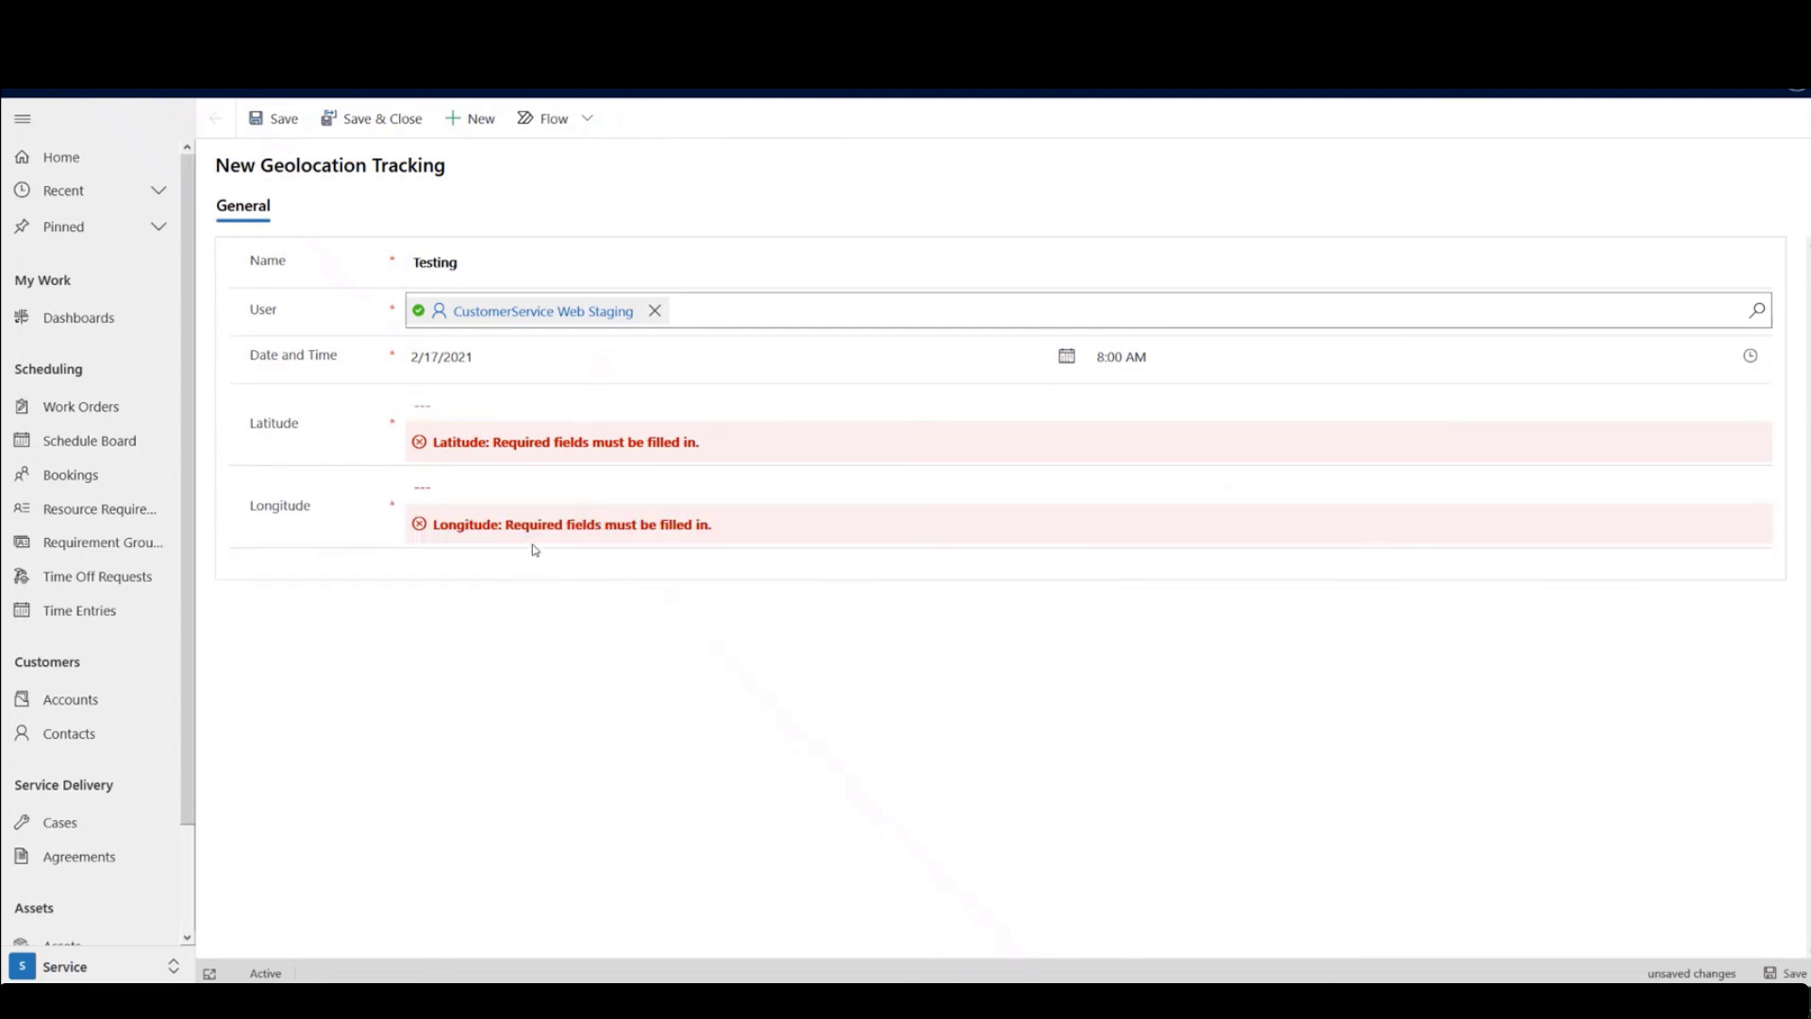